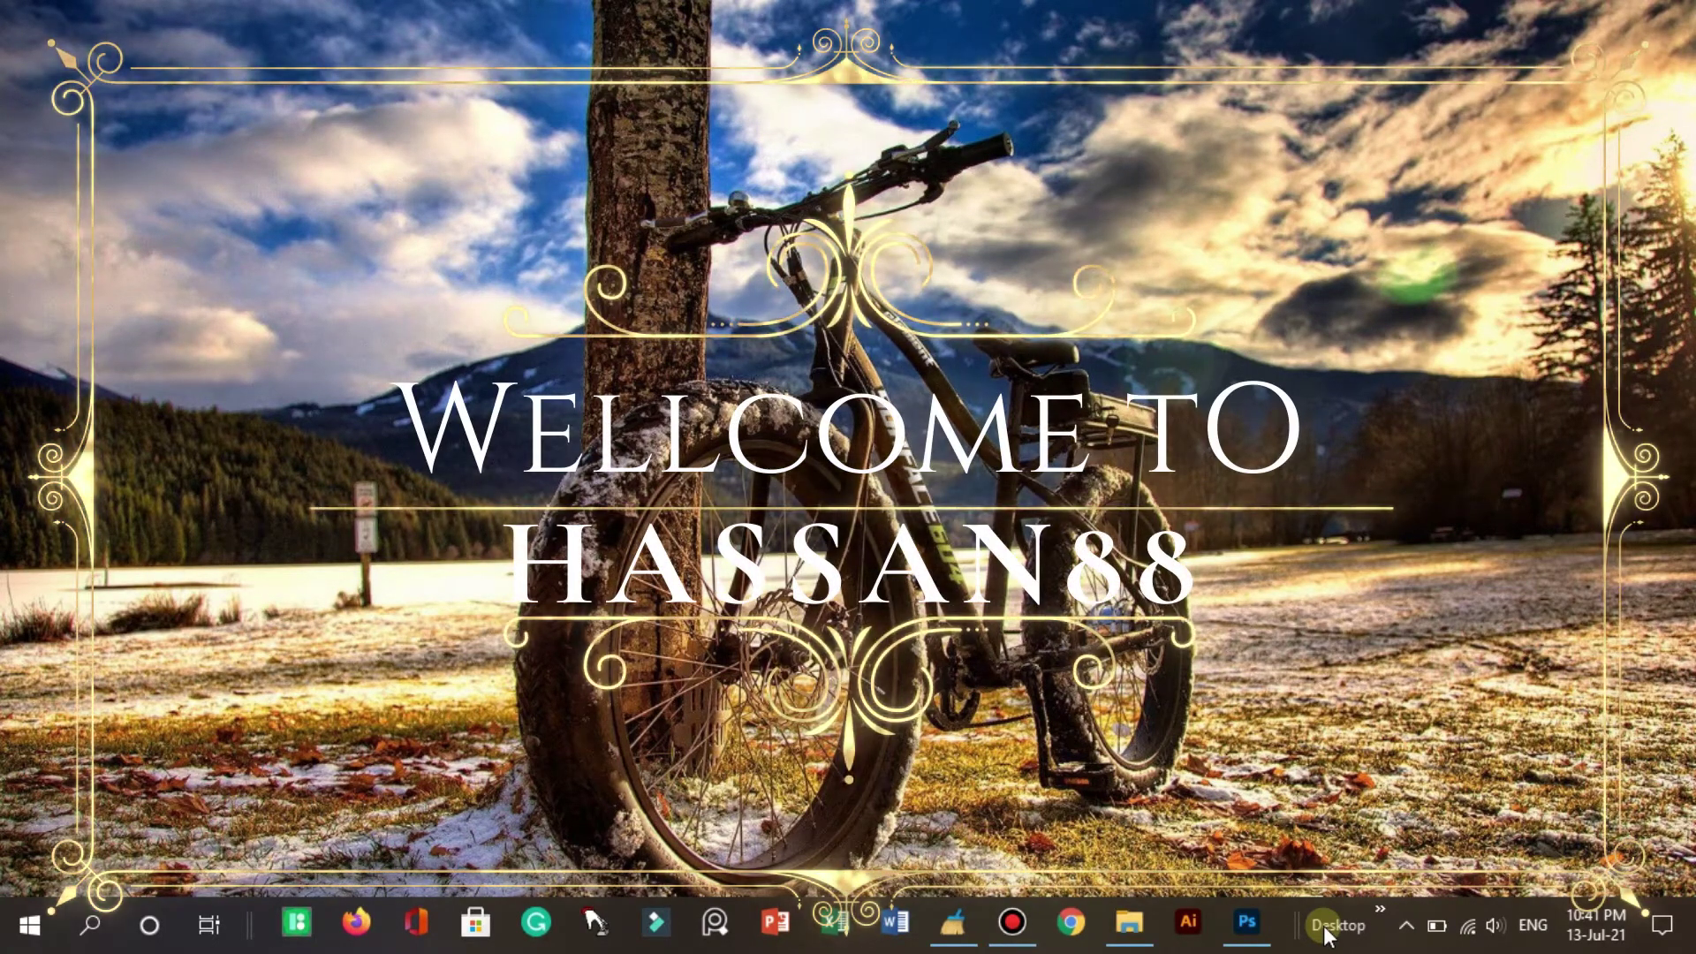
# Start a new document 12 × 14 inches at 300 ppi (3600 × 4200 px)
pyautogui.click(1265, 932)
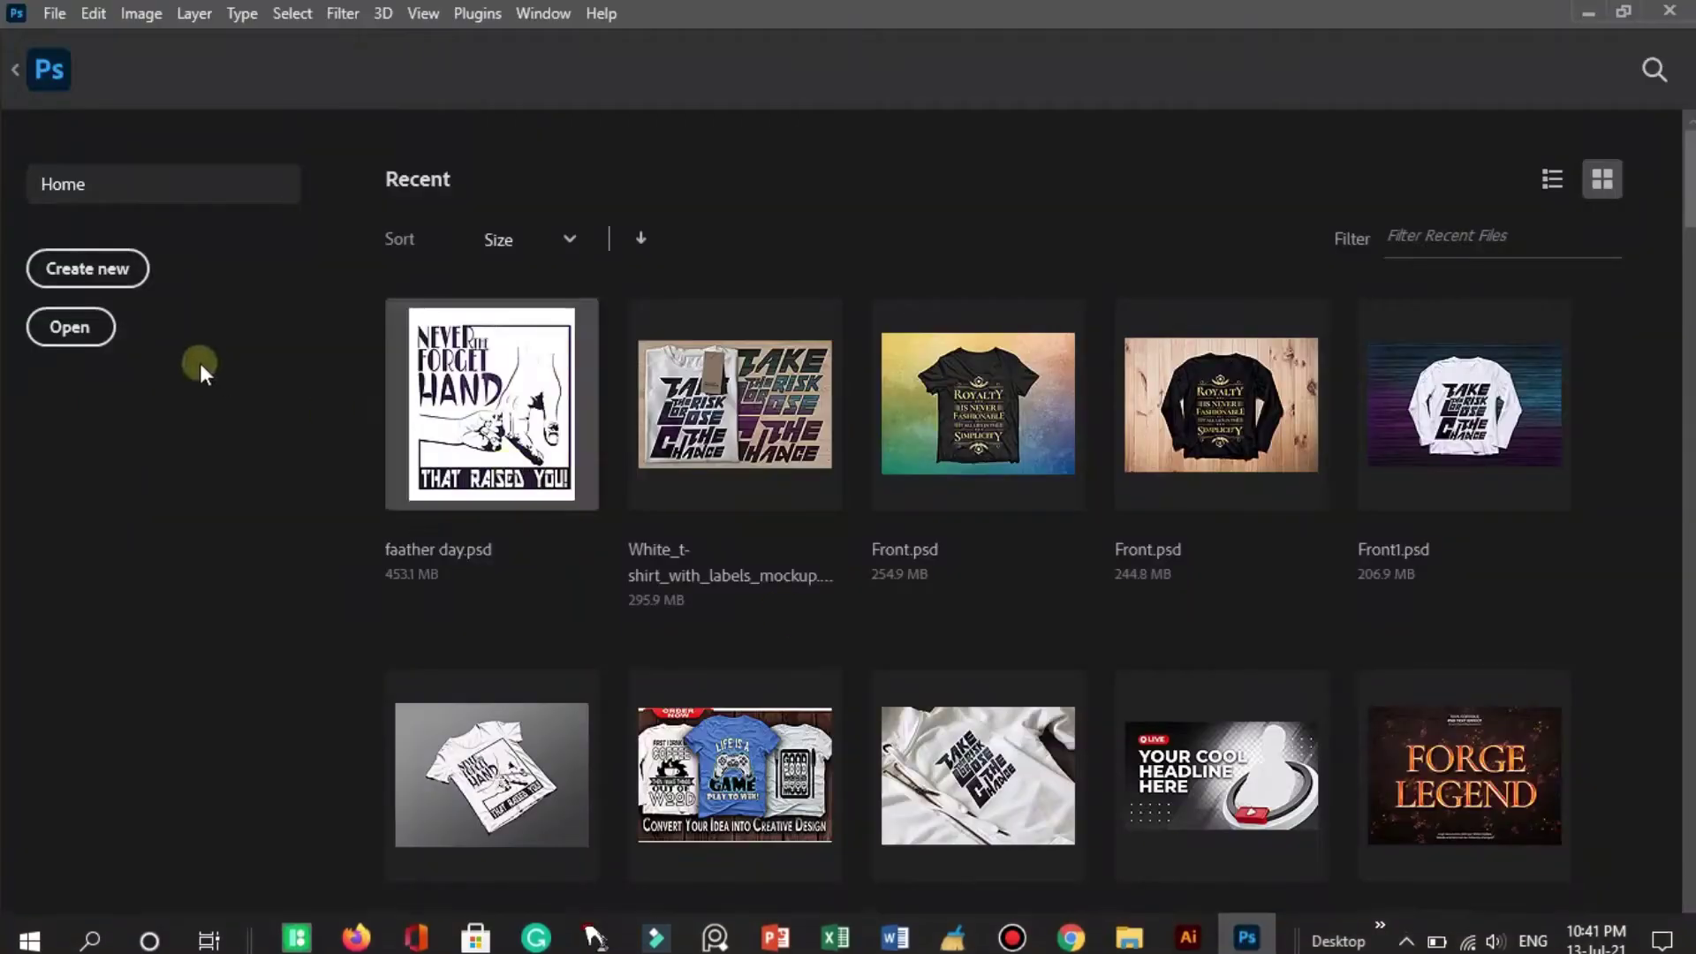
pyautogui.hotkey('ctrl', 'n')
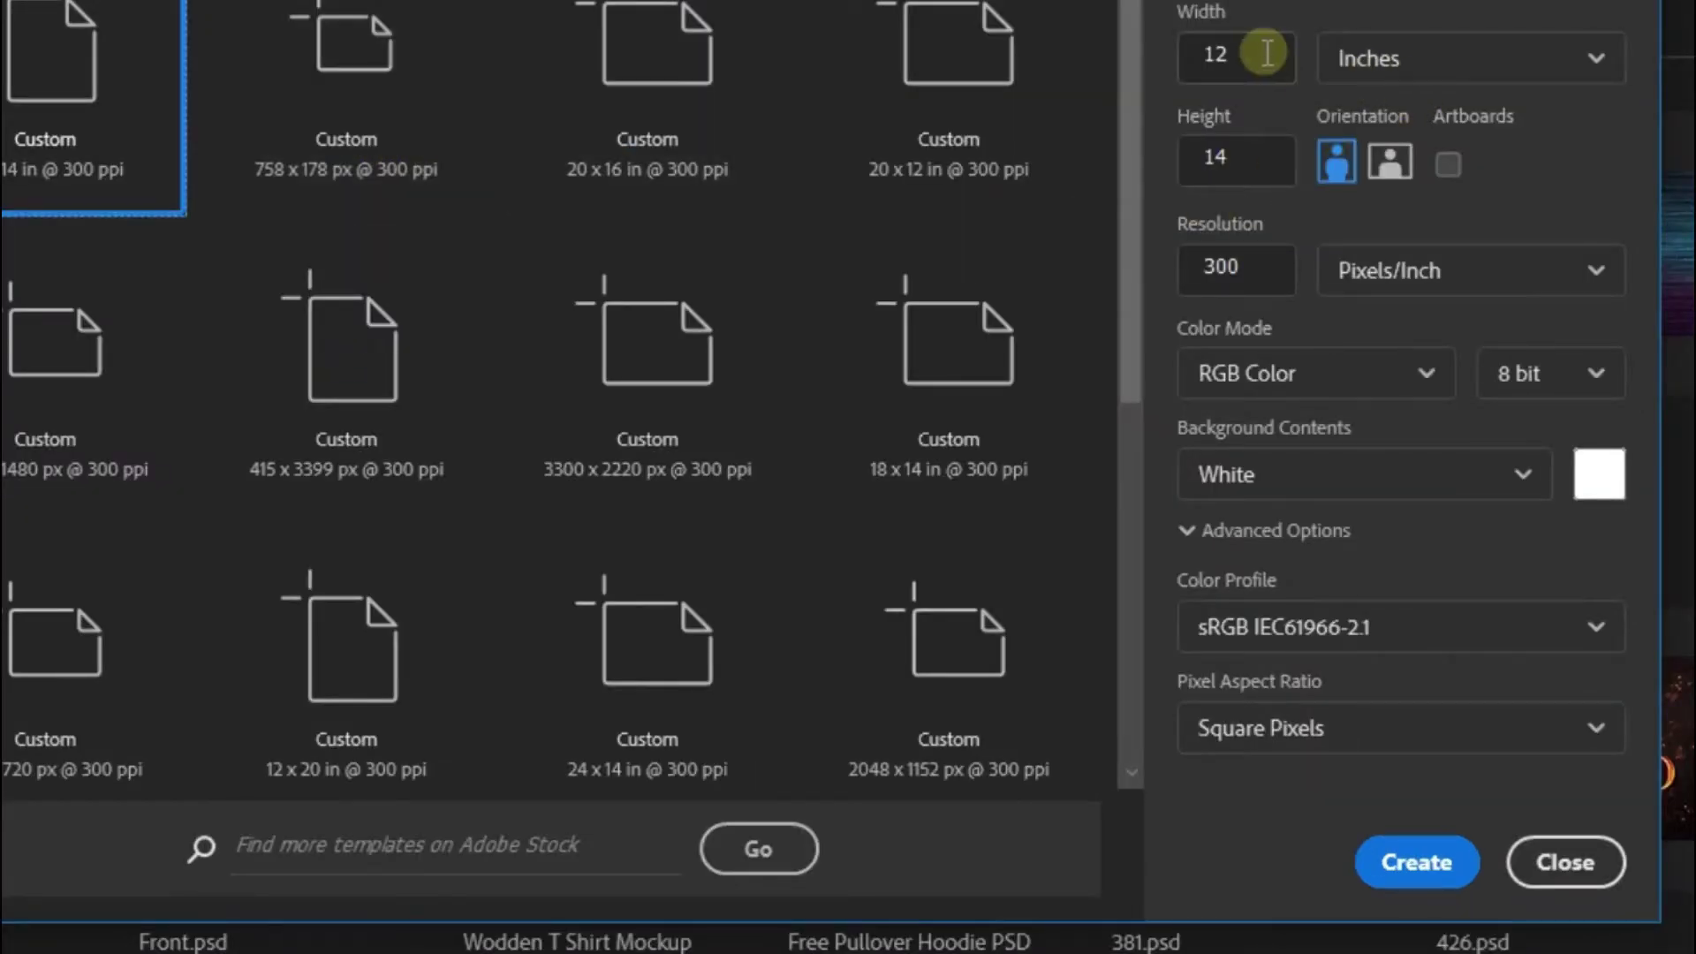
pyautogui.click(1258, 55)
pyautogui.doubleClick(1269, 164)
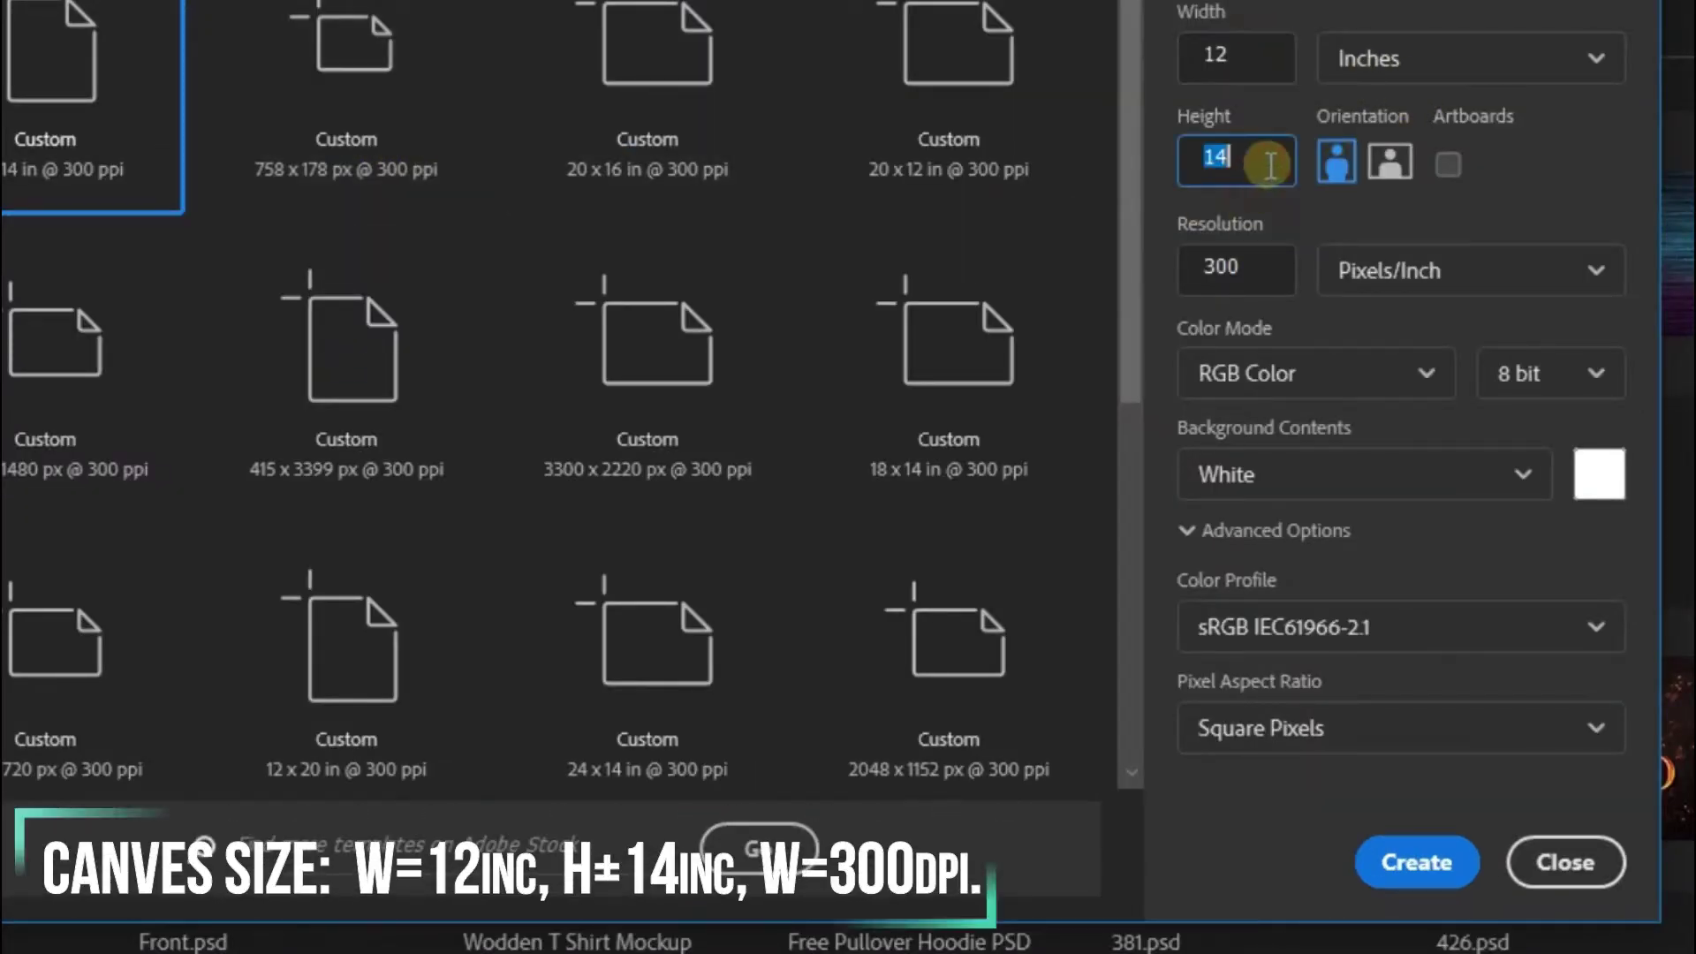
pyautogui.doubleClick(1250, 270)
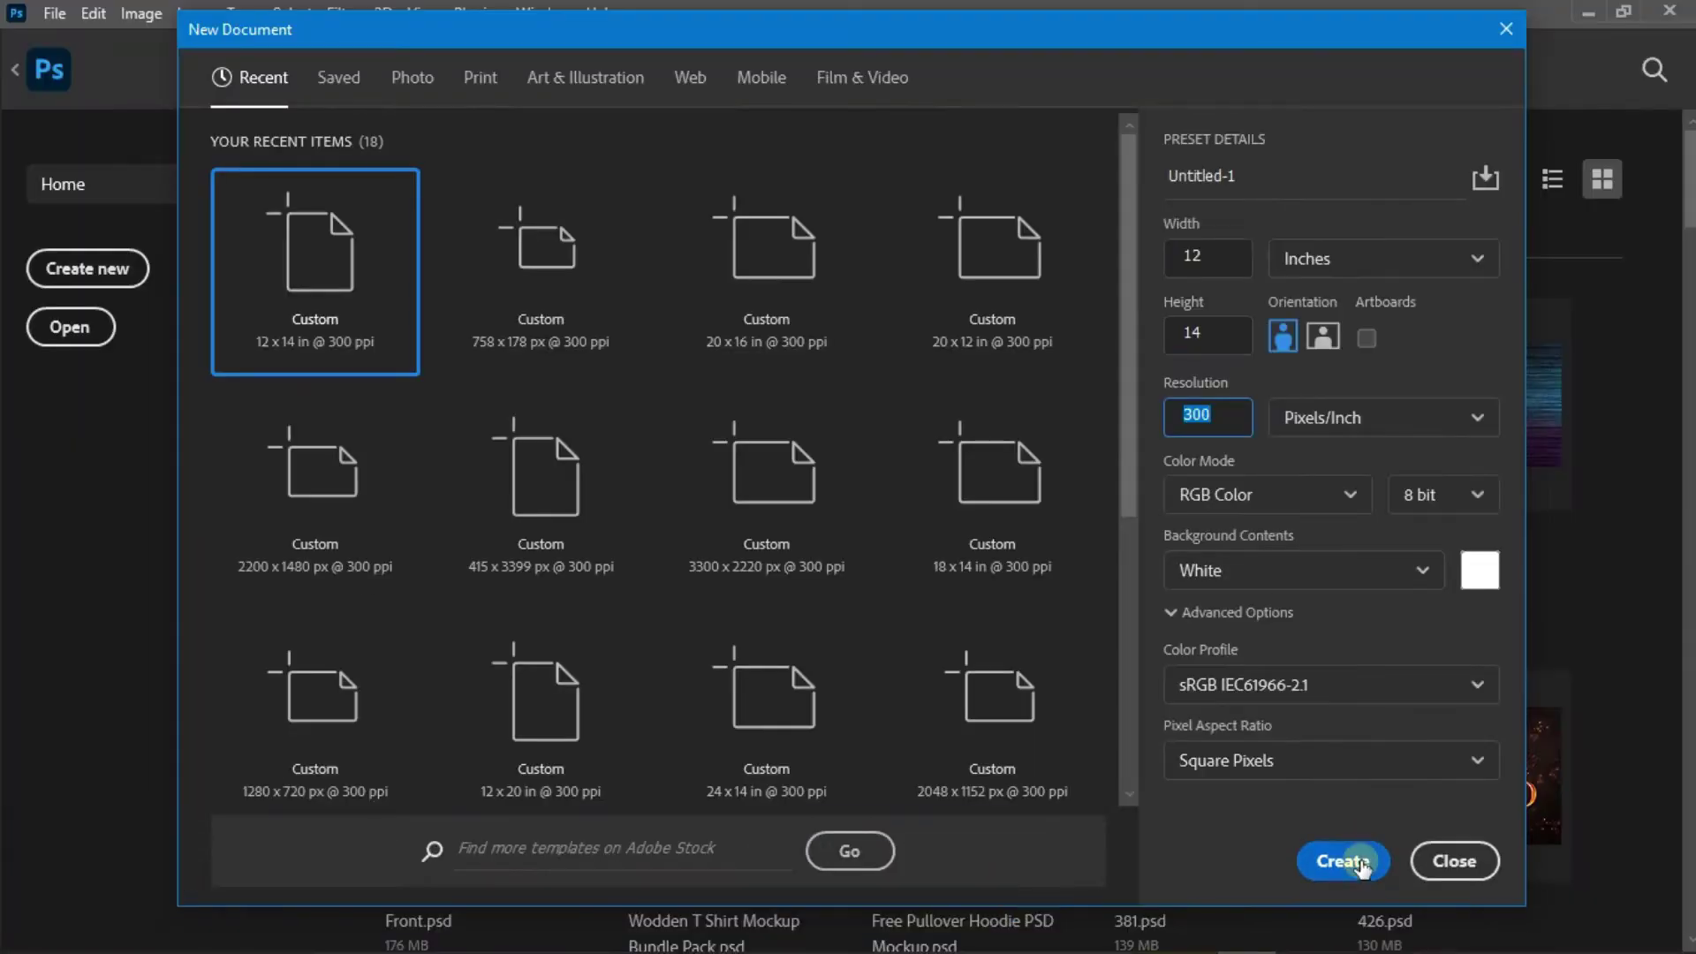
# Create the blank white document and place guides near x 480 px and y 710 px
pyautogui.click(1422, 861)
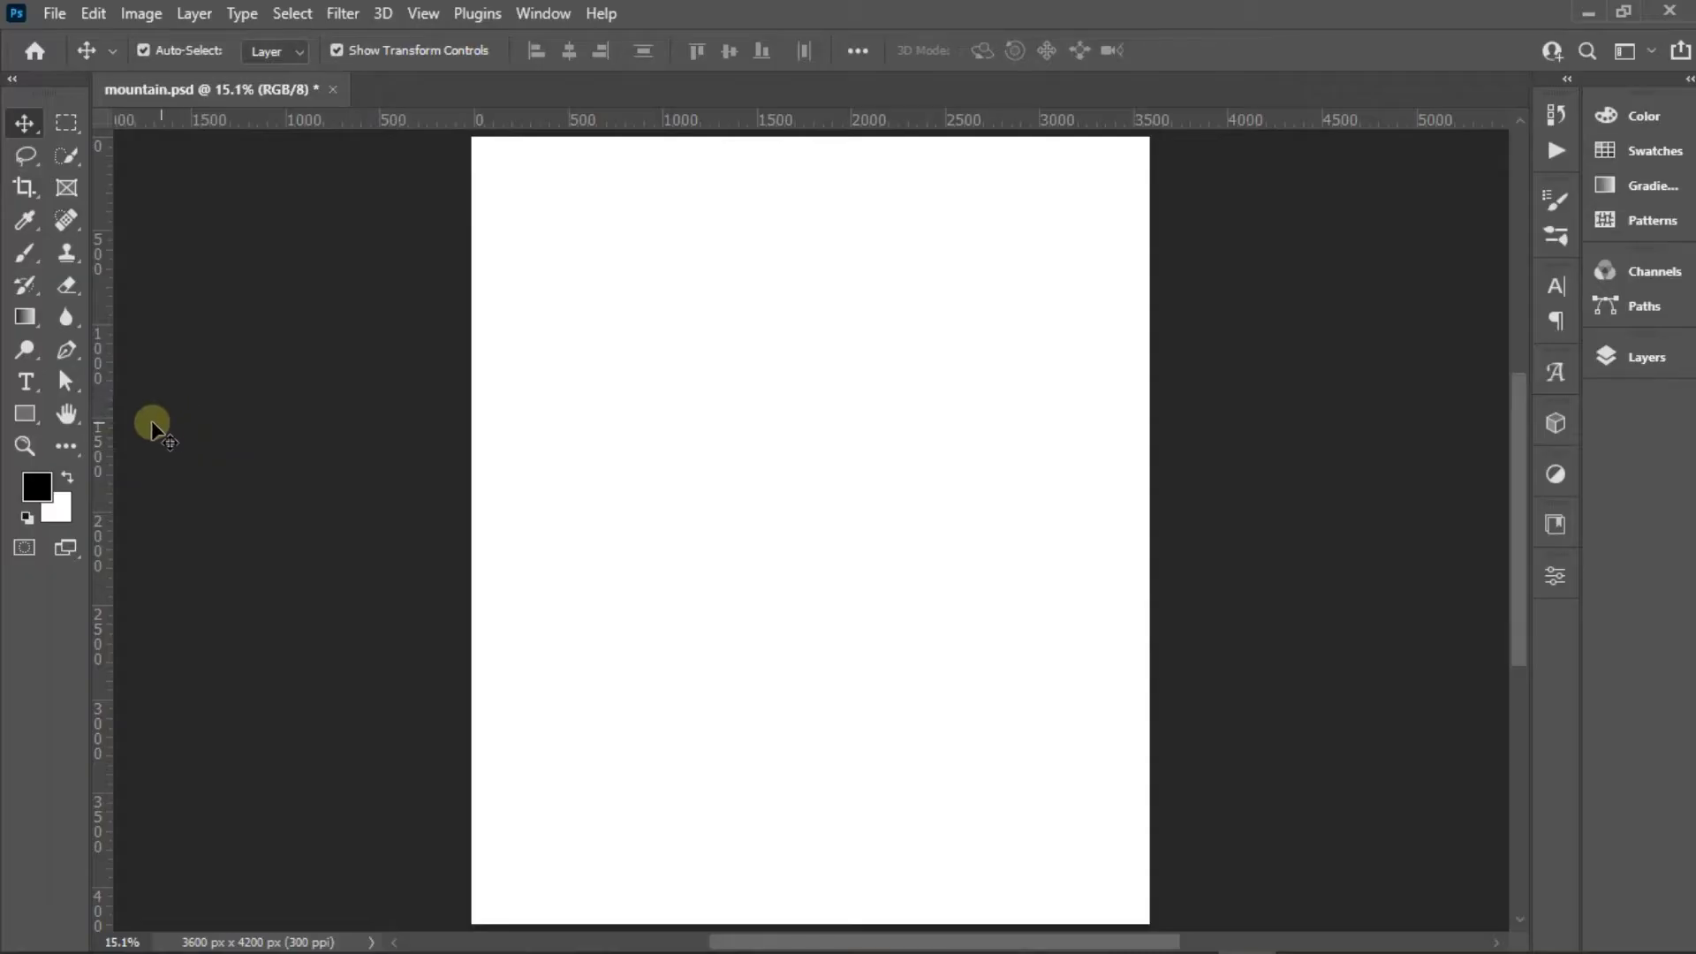
pyautogui.moveTo(104, 422); pyautogui.dragTo(564, 421)
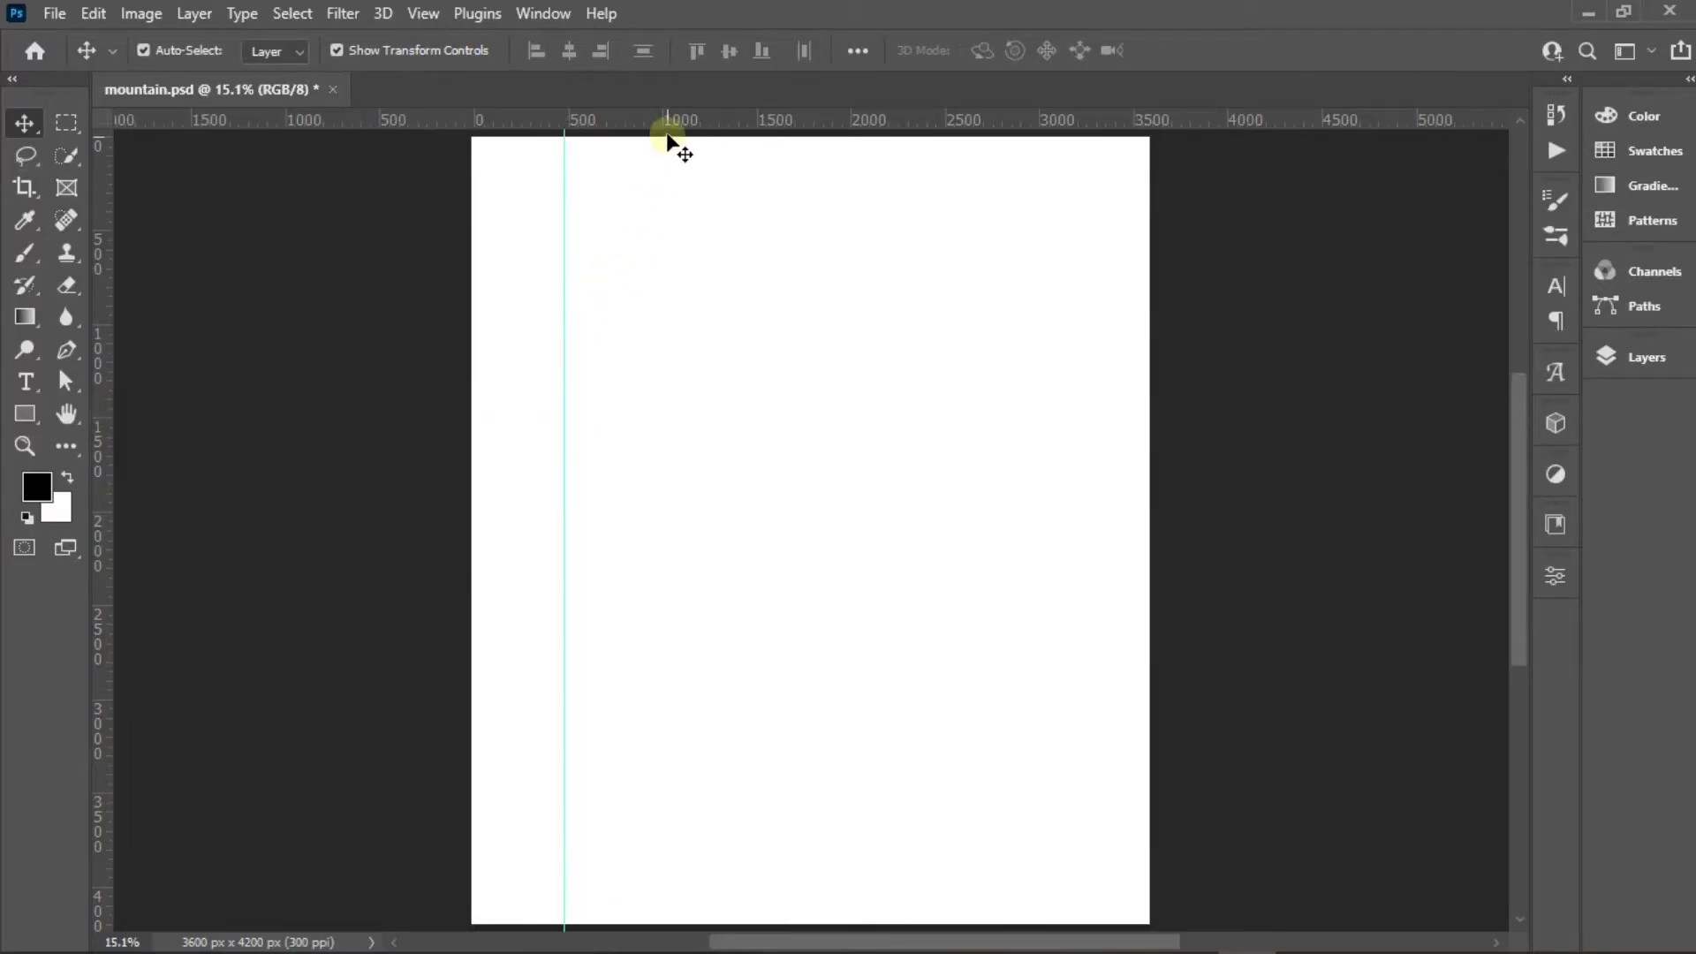
pyautogui.moveTo(669, 126); pyautogui.dragTo(613, 273)
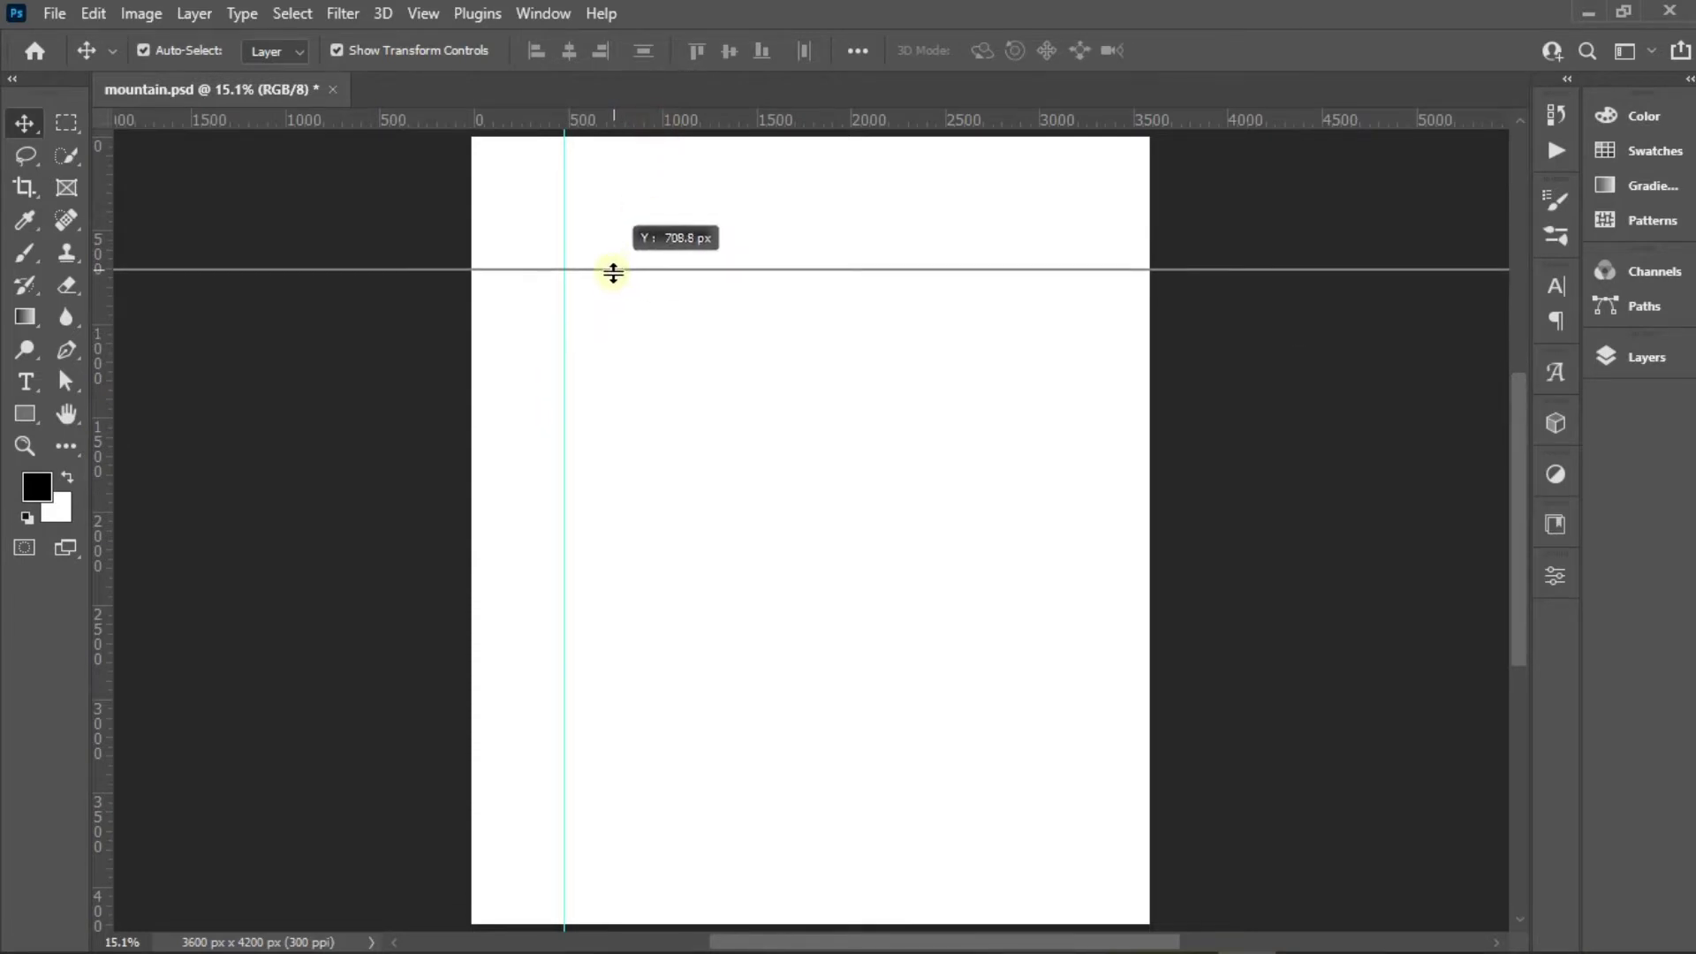
pyautogui.moveTo(613, 273); pyautogui.dragTo(605, 274)
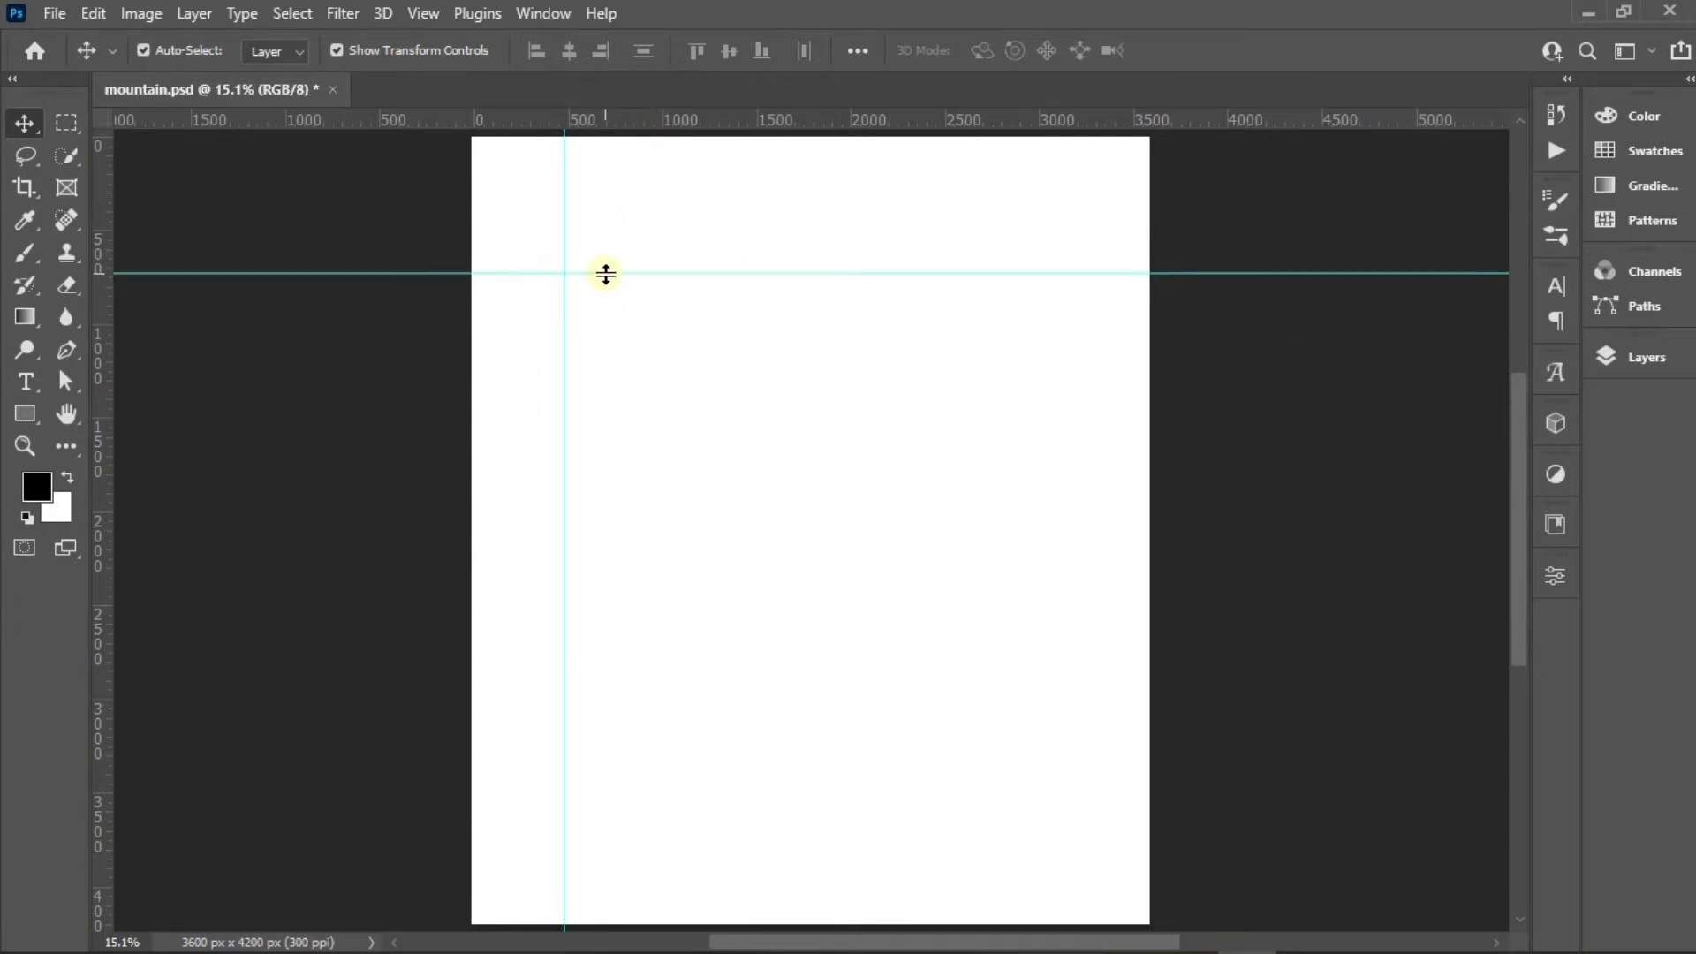
pyautogui.click(24, 441)
# Set up the Ellipse Tool with no fill and a 40 px black inside stroke
pyautogui.rightClick(23, 421)
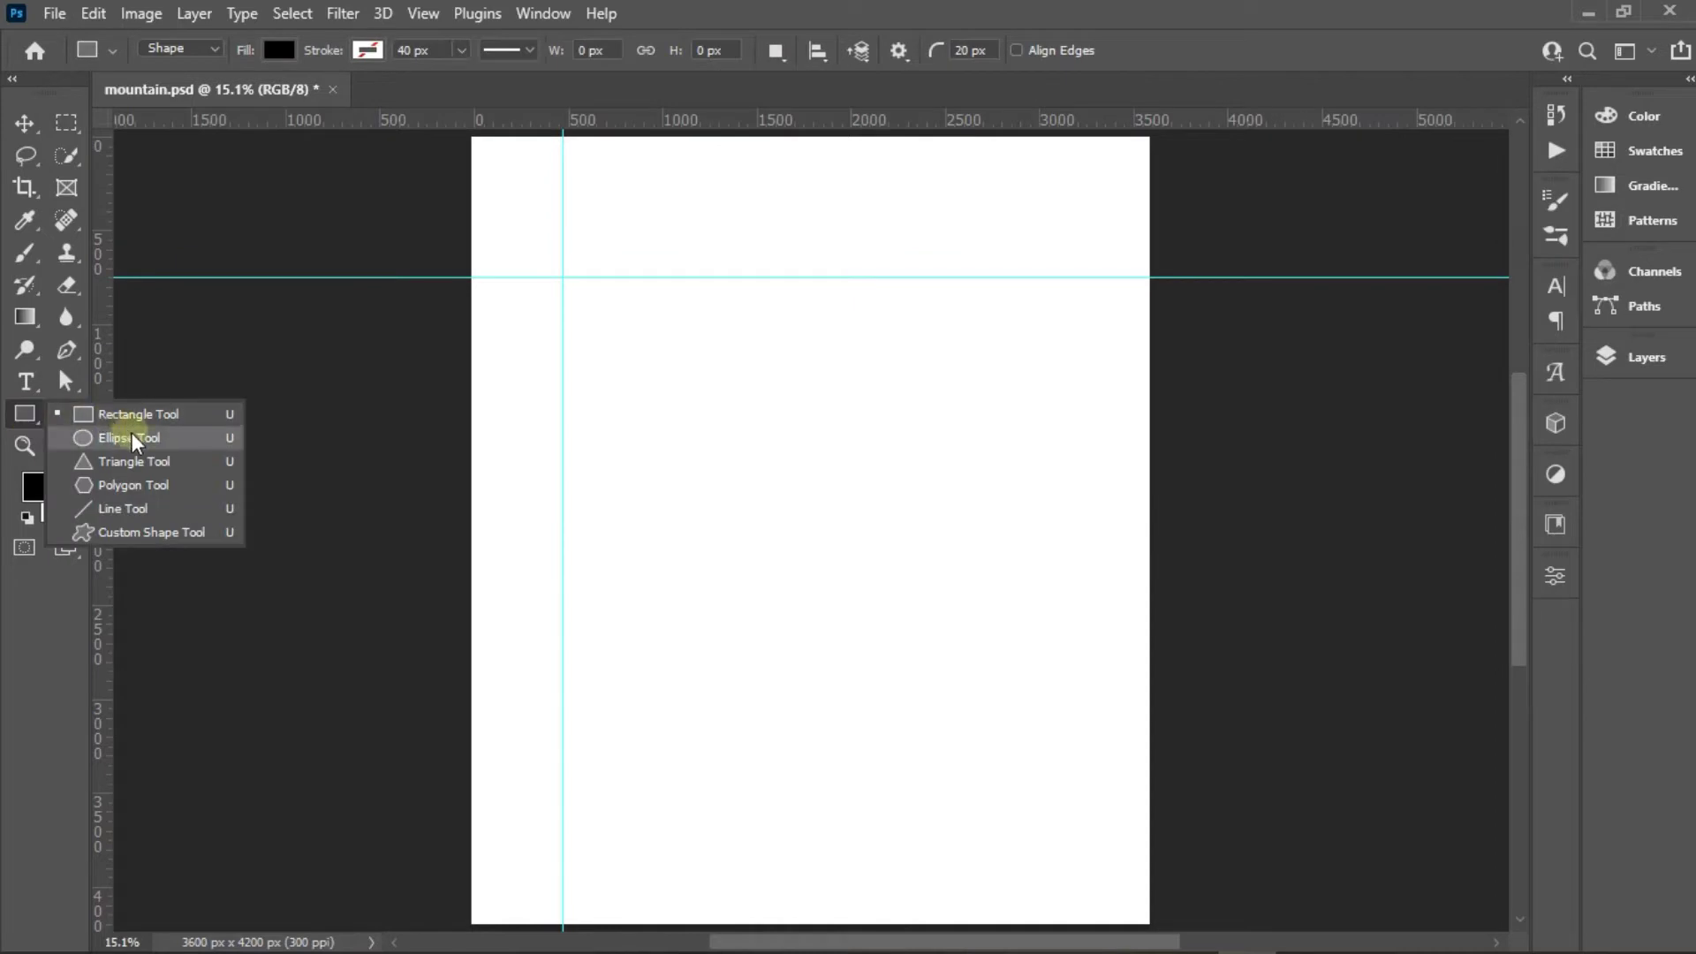
pyautogui.click(124, 436)
pyautogui.click(277, 49)
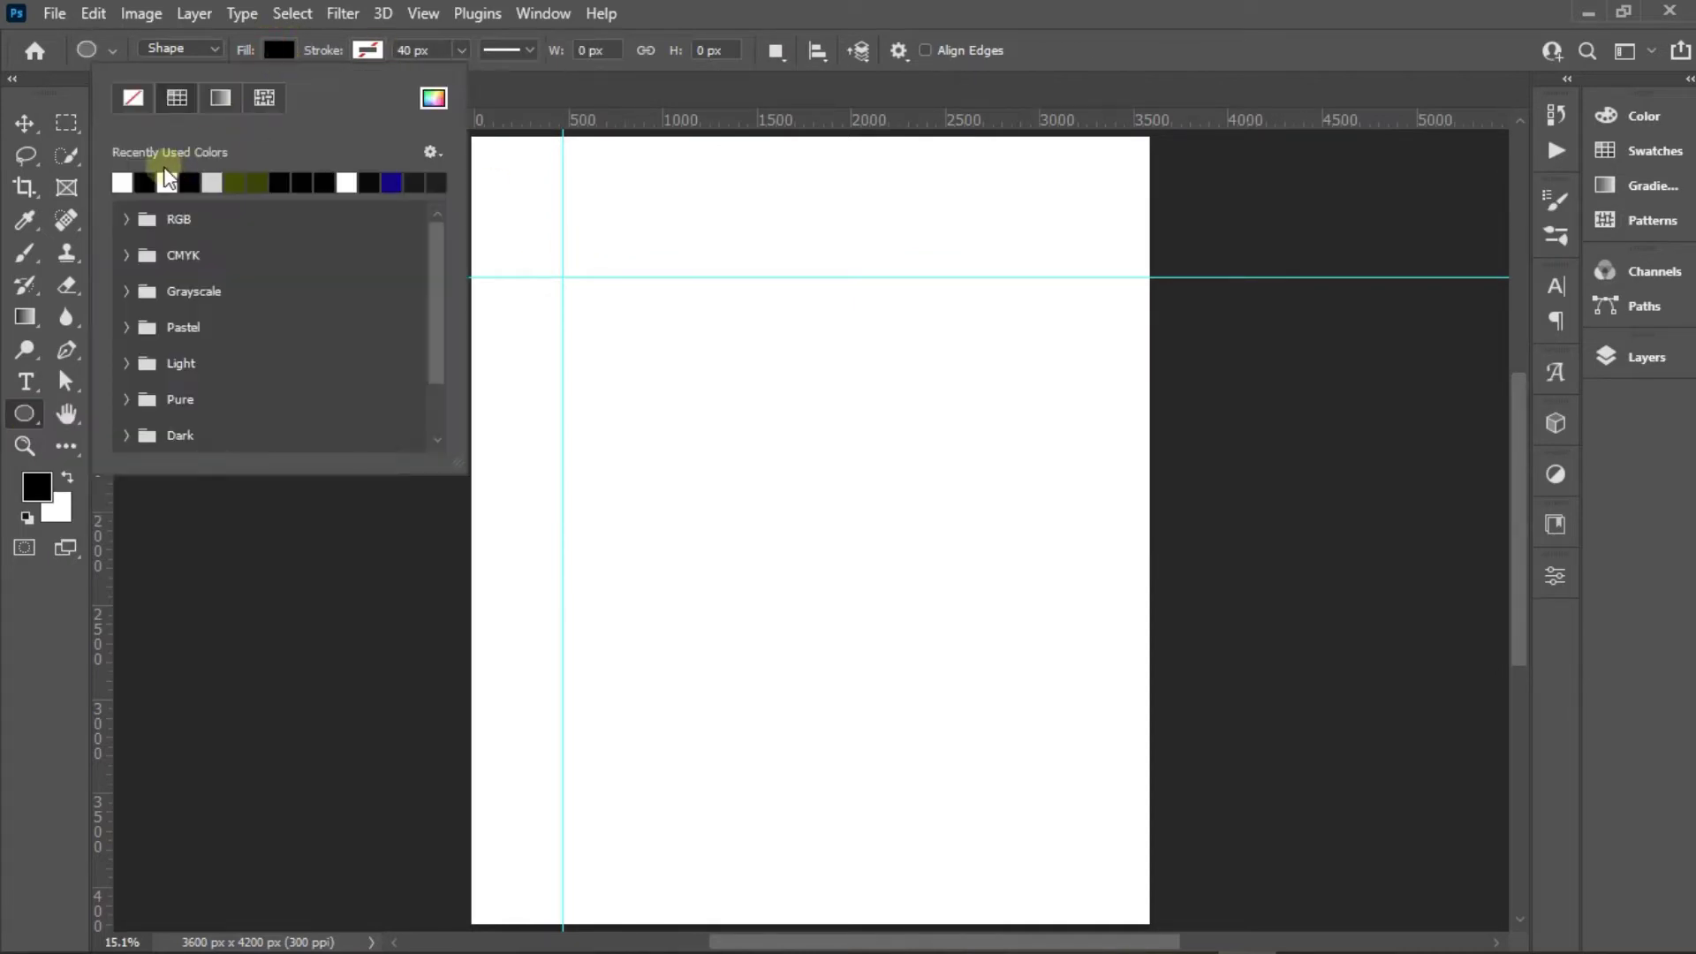
pyautogui.click(365, 50)
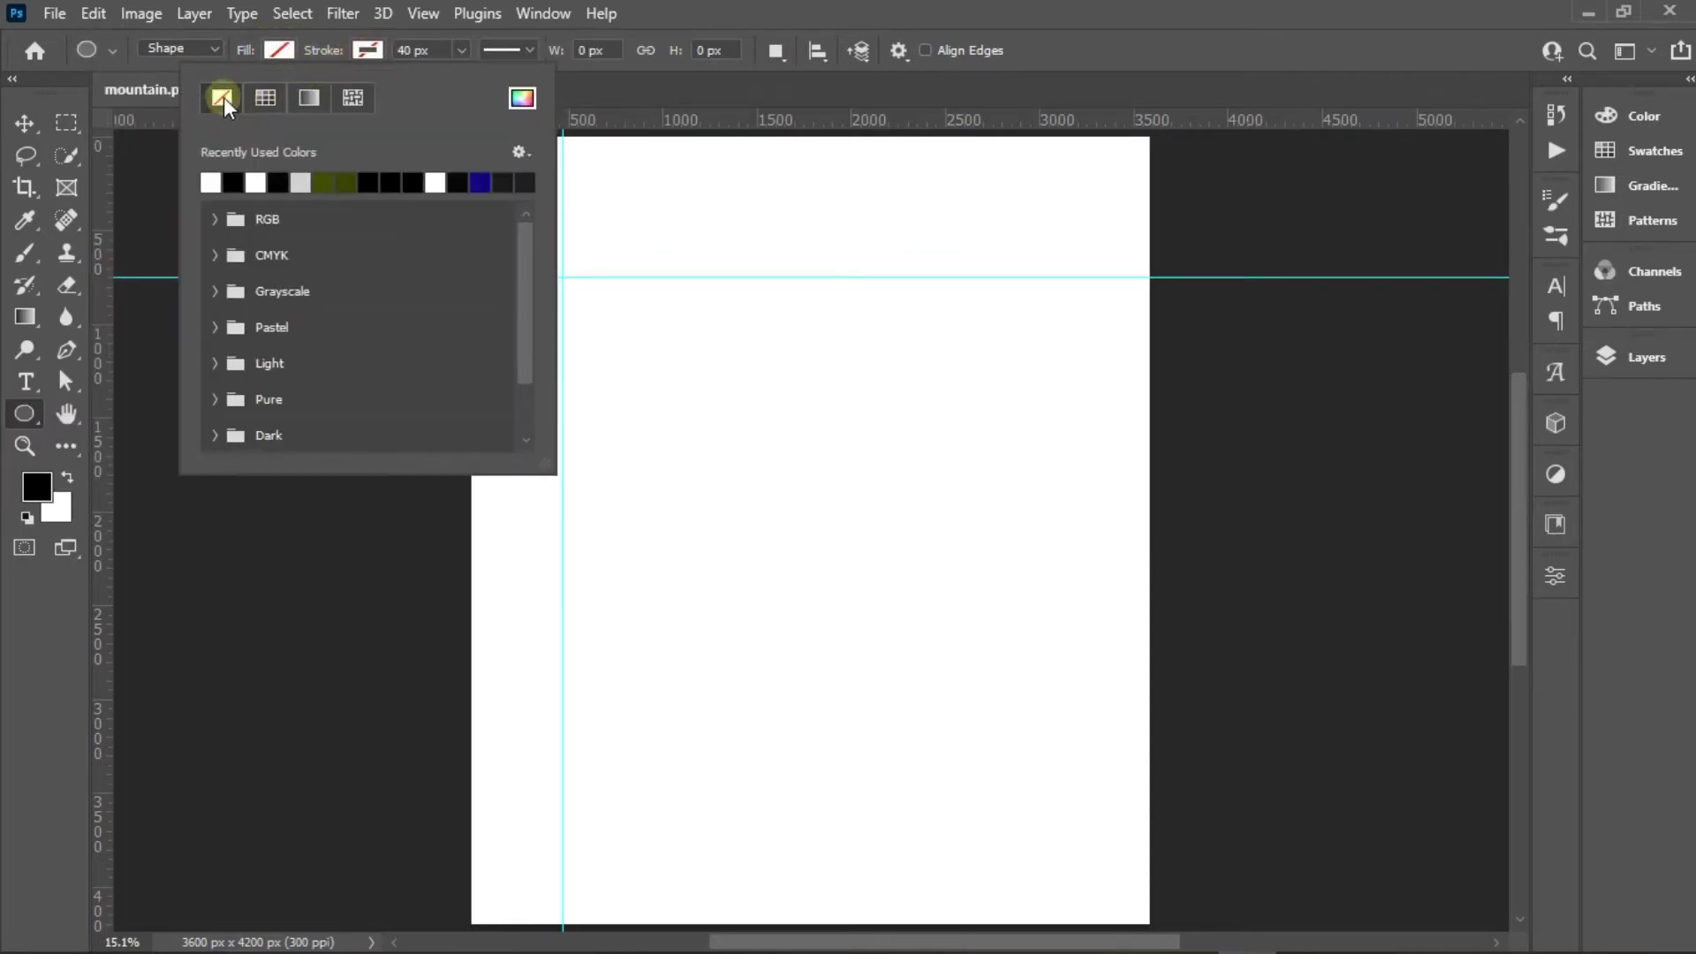
pyautogui.click(235, 182)
pyautogui.click(512, 49)
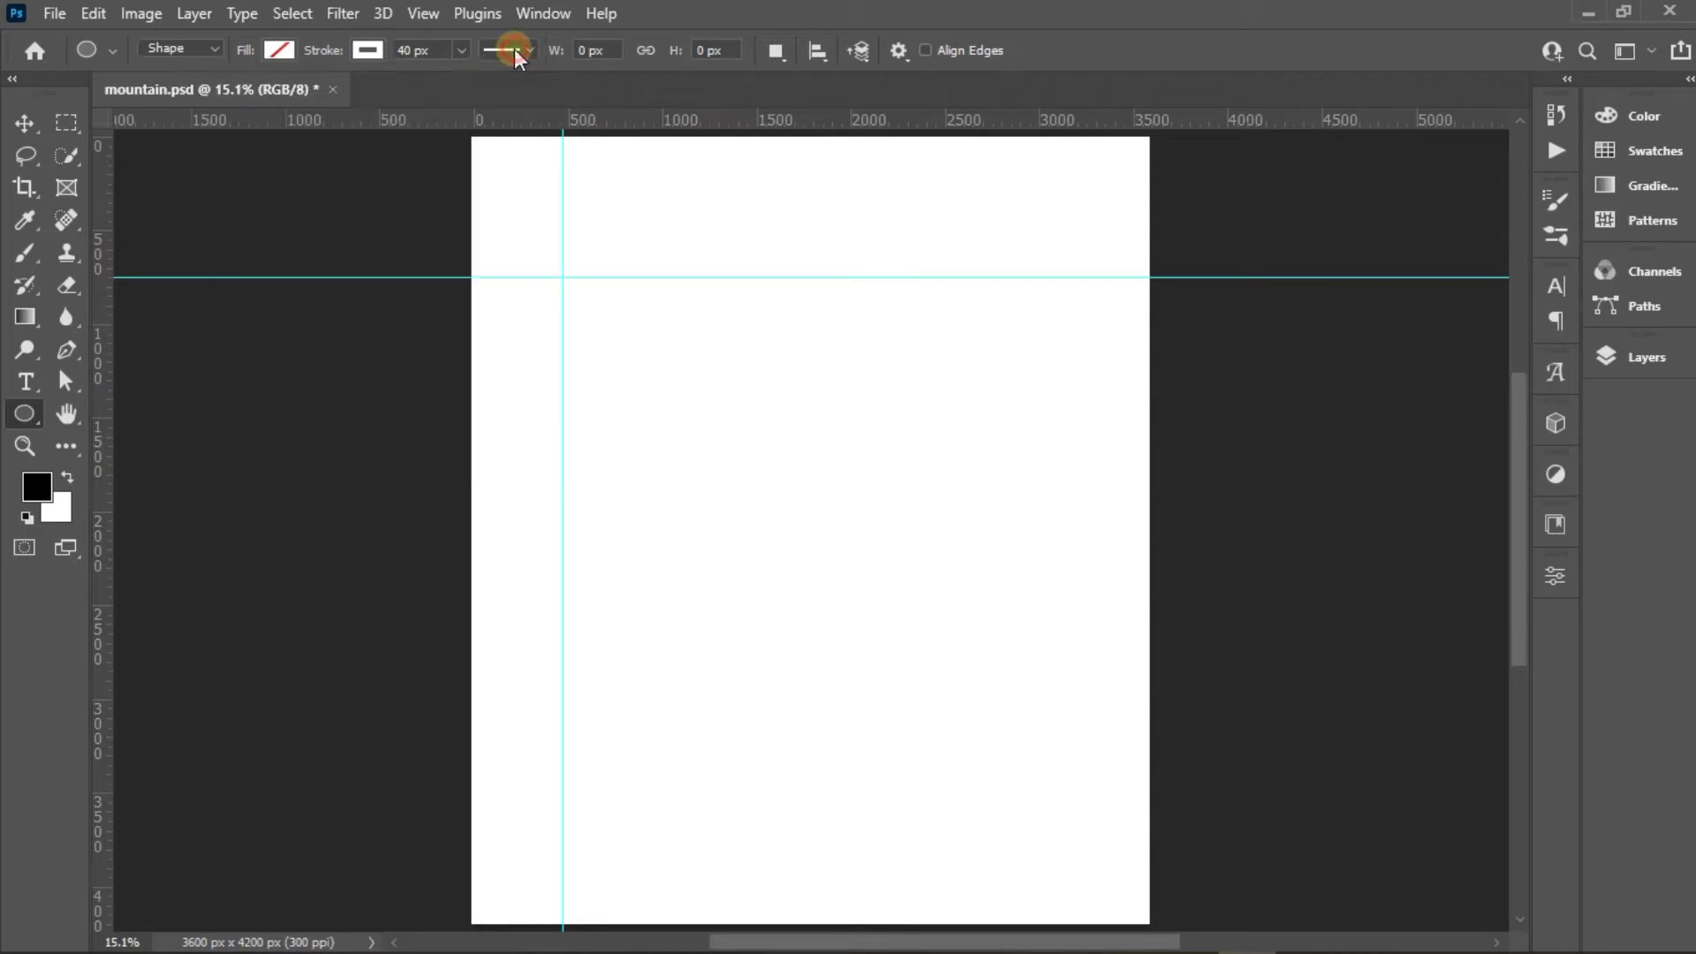
pyautogui.click(426, 311)
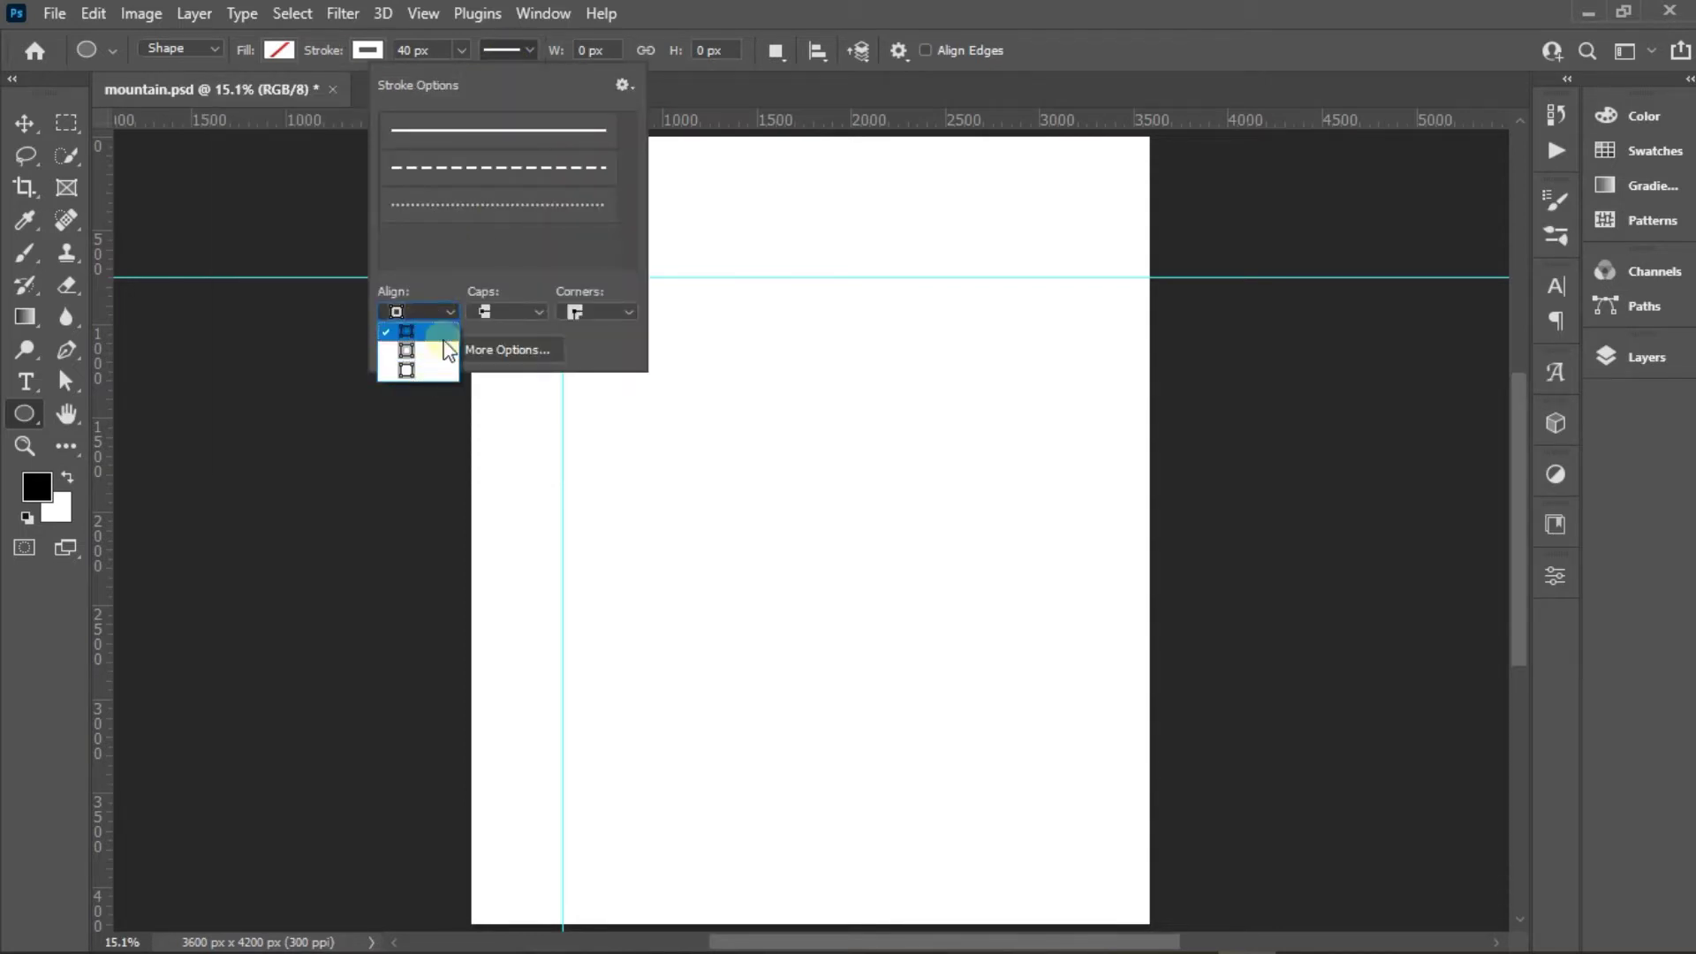
pyautogui.click(443, 335)
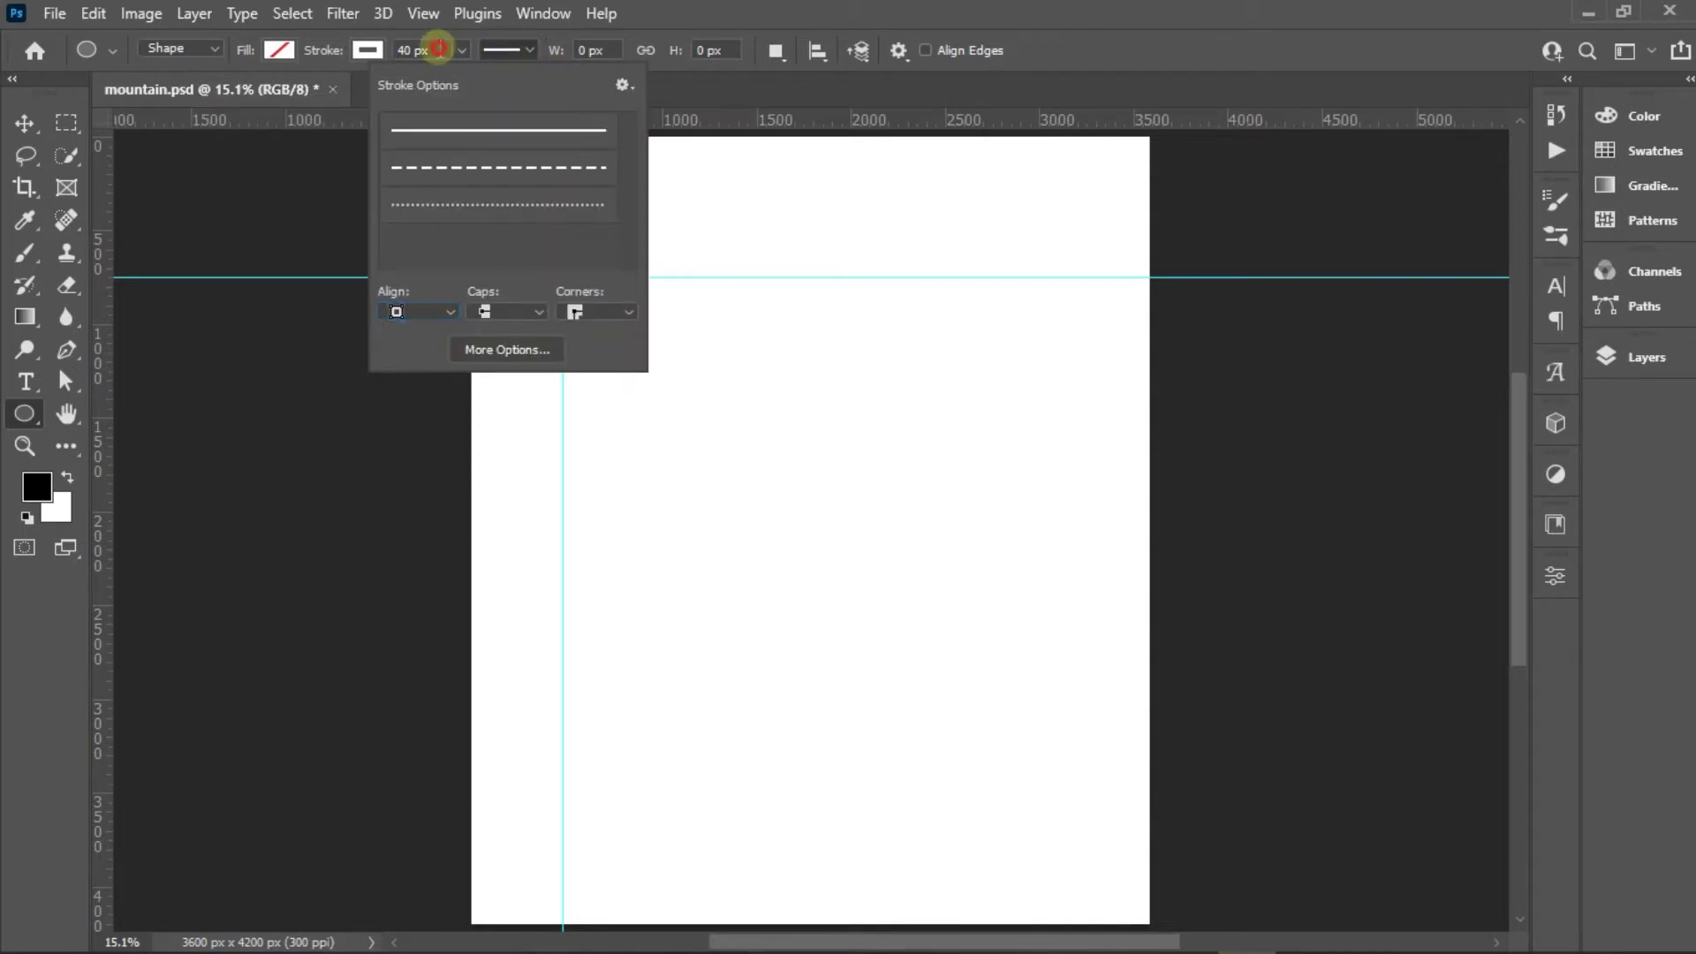
pyautogui.click(439, 48)
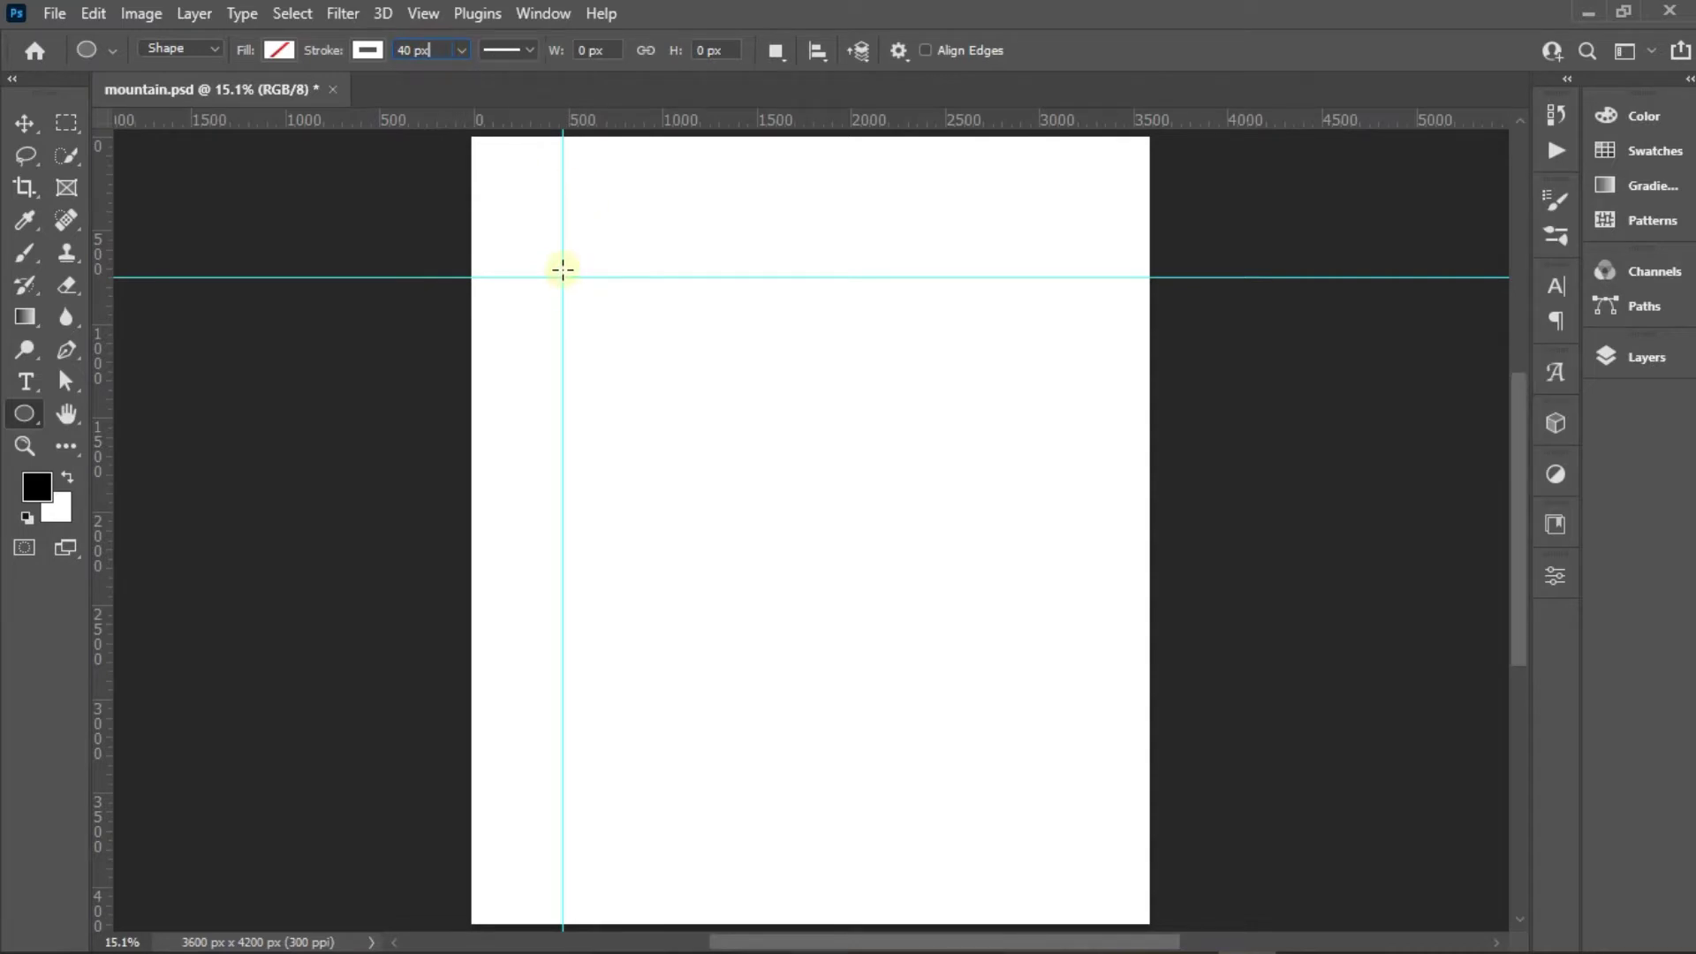
# Draw a 2596 px circle from the guide crossing with a solid black outline
pyautogui.moveTo(564, 277); pyautogui.dragTo(1049, 800)
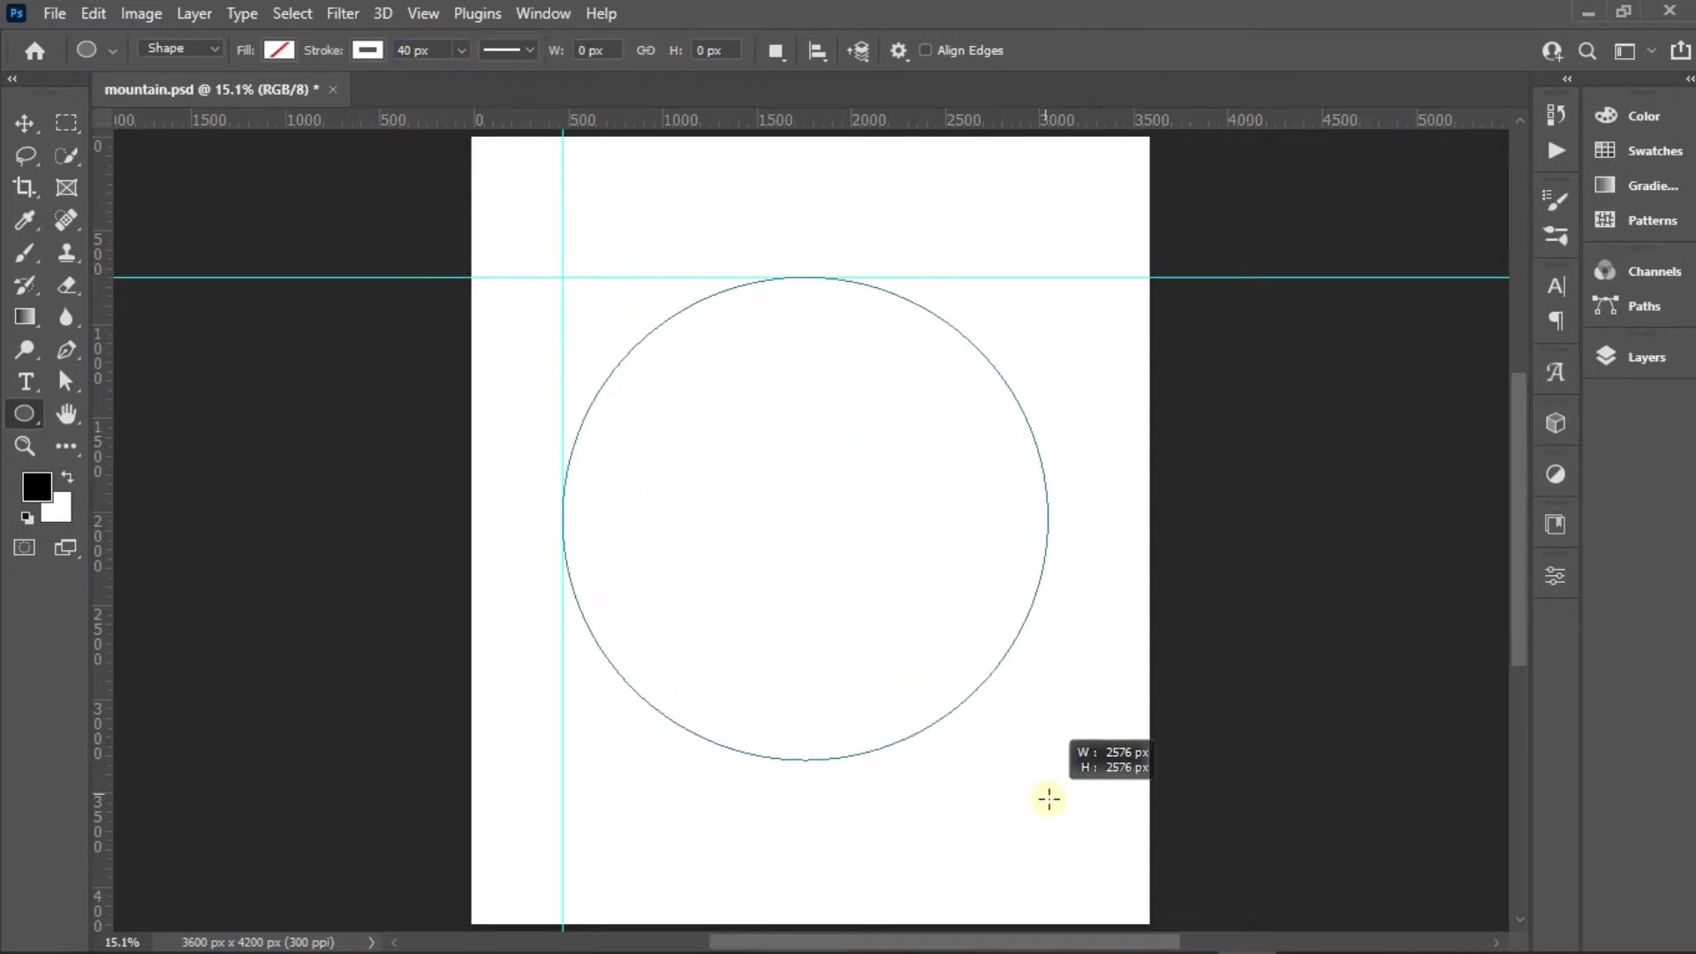
pyautogui.moveTo(1047, 798); pyautogui.dragTo(1052, 811)
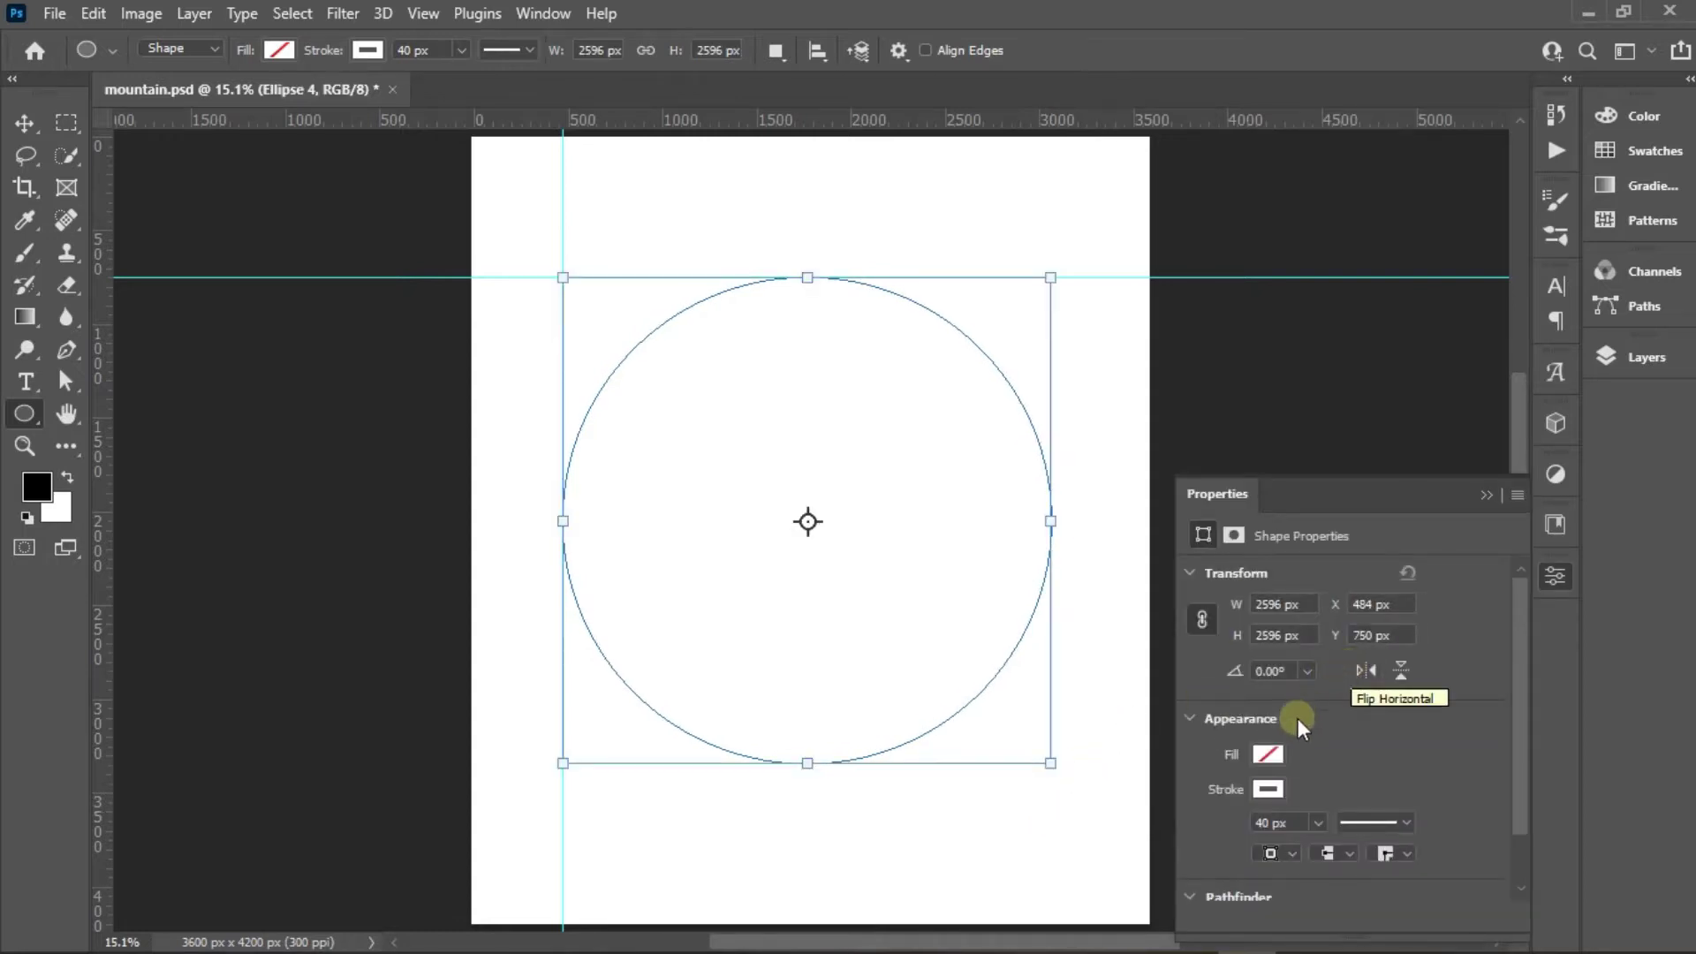
pyautogui.click(1267, 753)
pyautogui.click(1230, 663)
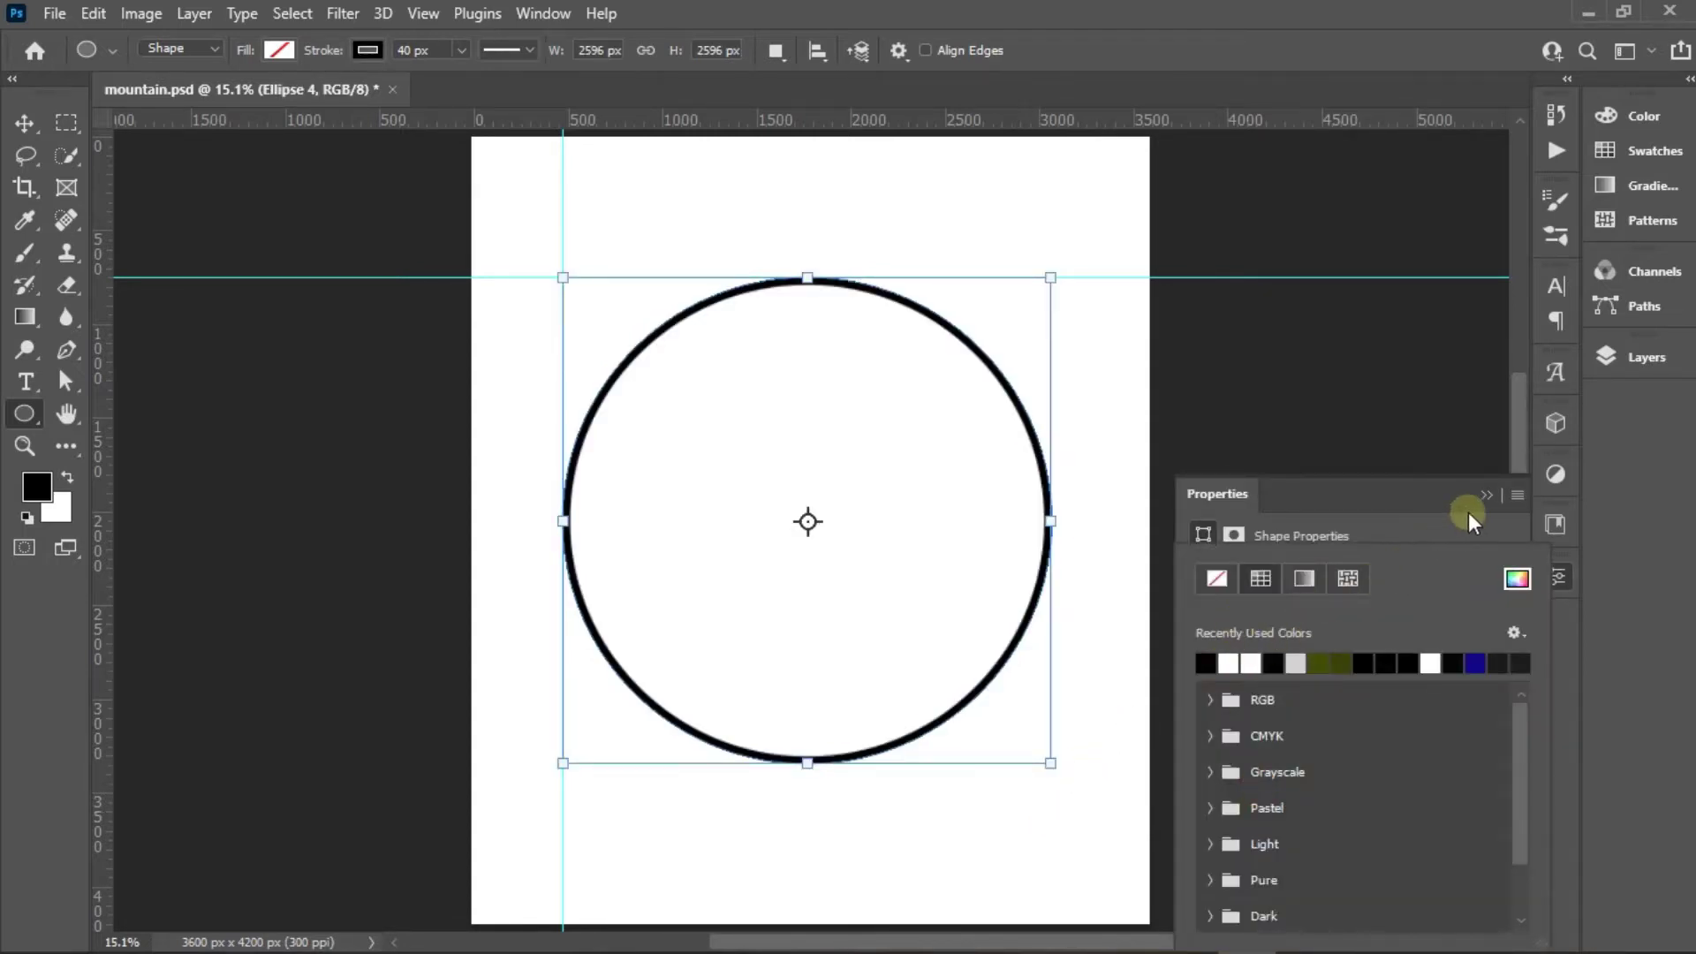
pyautogui.click(1486, 495)
# Drag both guides off the canvas to clear them
pyautogui.press('v')
pyautogui.moveTo(1129, 278); pyautogui.dragTo(921, 221)
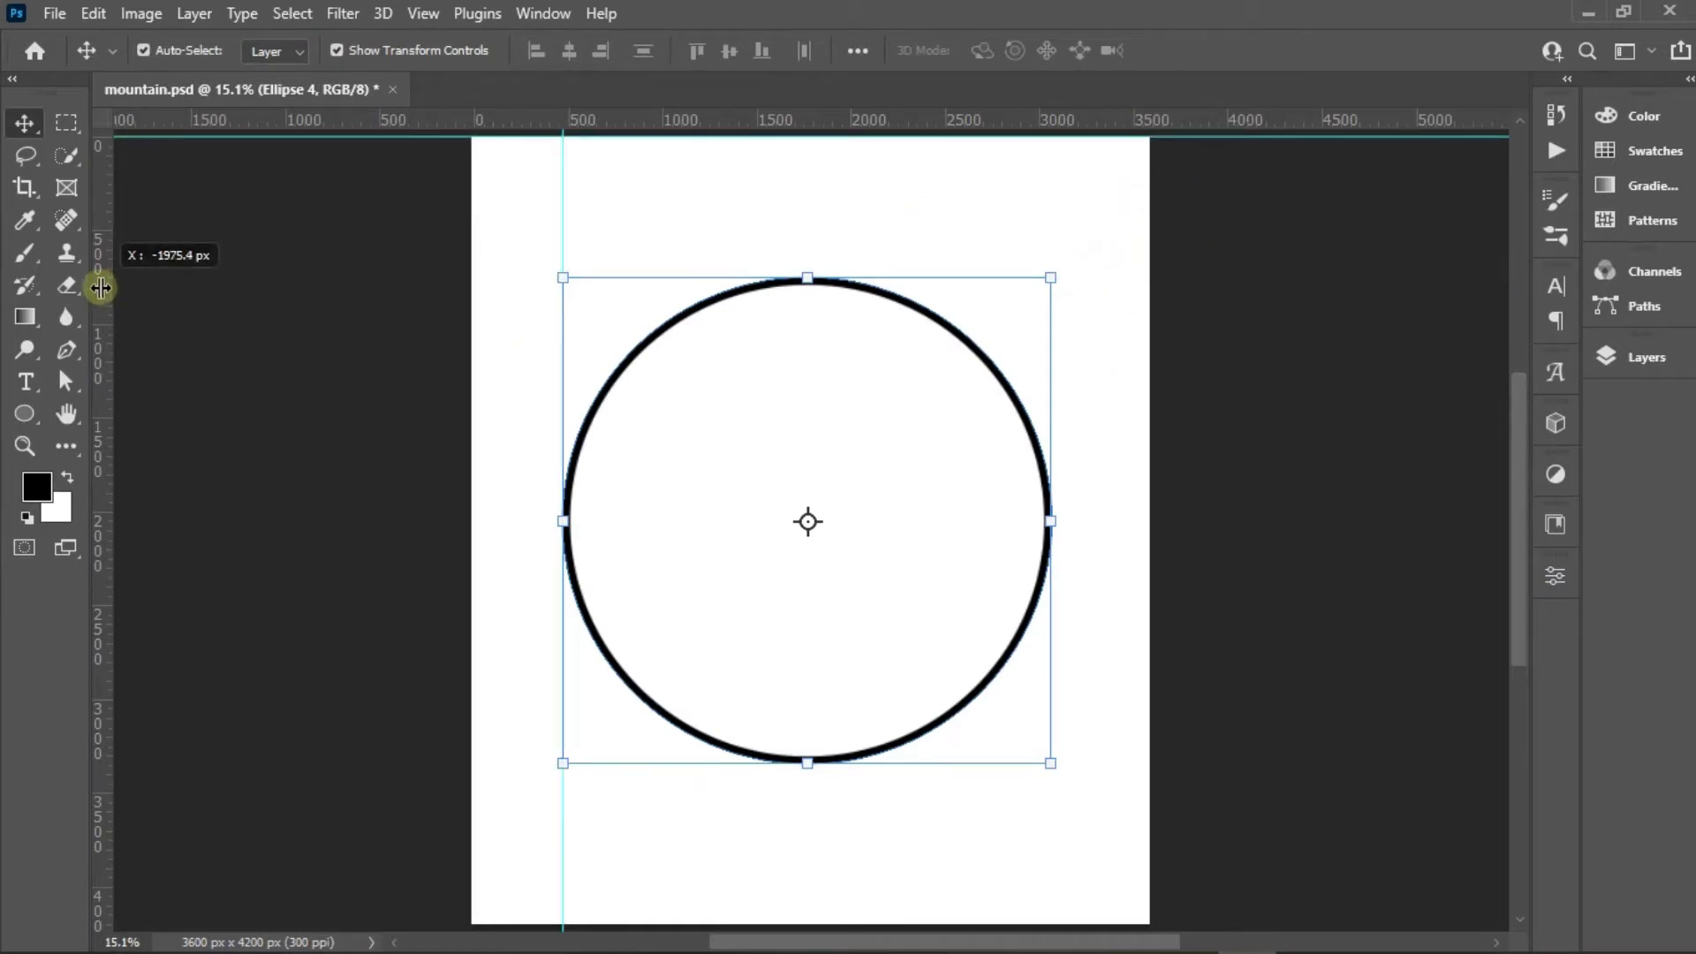
pyautogui.moveTo(563, 234); pyautogui.dragTo(104, 284)
pyautogui.press('z')
pyautogui.click(1555, 575)
# Place the pine-tree silhouette image onto the canvas
pyautogui.click(1263, 754)
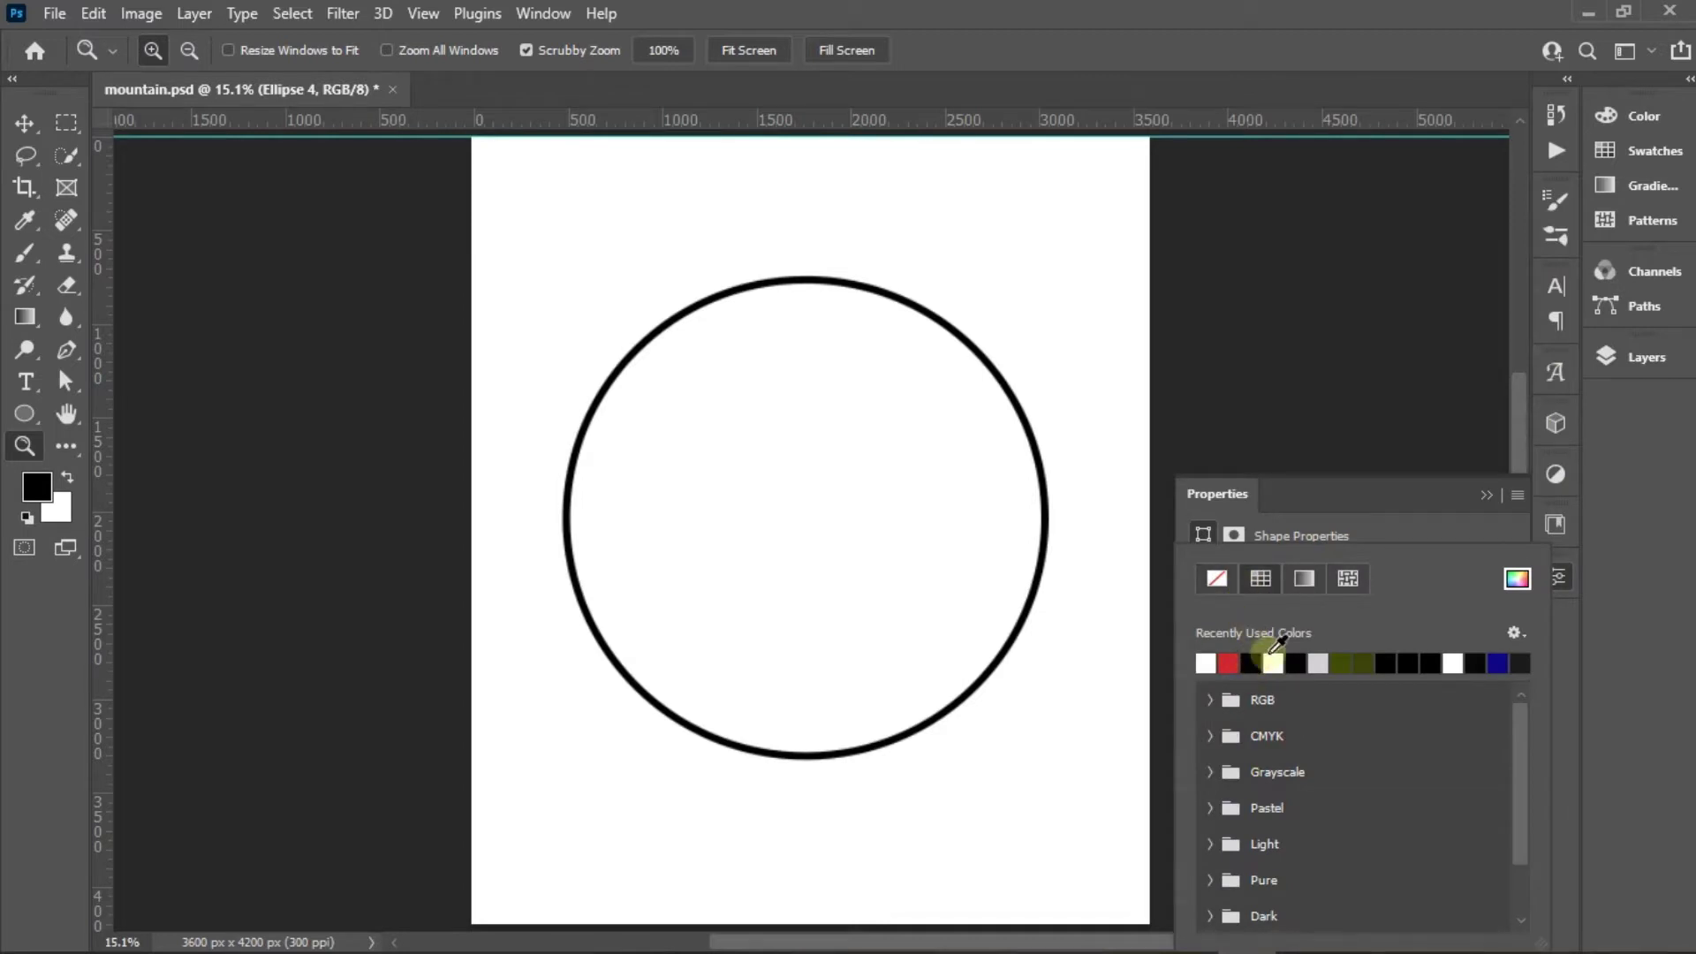
pyautogui.click(1487, 495)
pyautogui.moveTo(546, 673)
pyautogui.mouseDown()
pyautogui.moveTo(1148, 755)
pyautogui.moveTo(909, 588)
pyautogui.mouseUp()
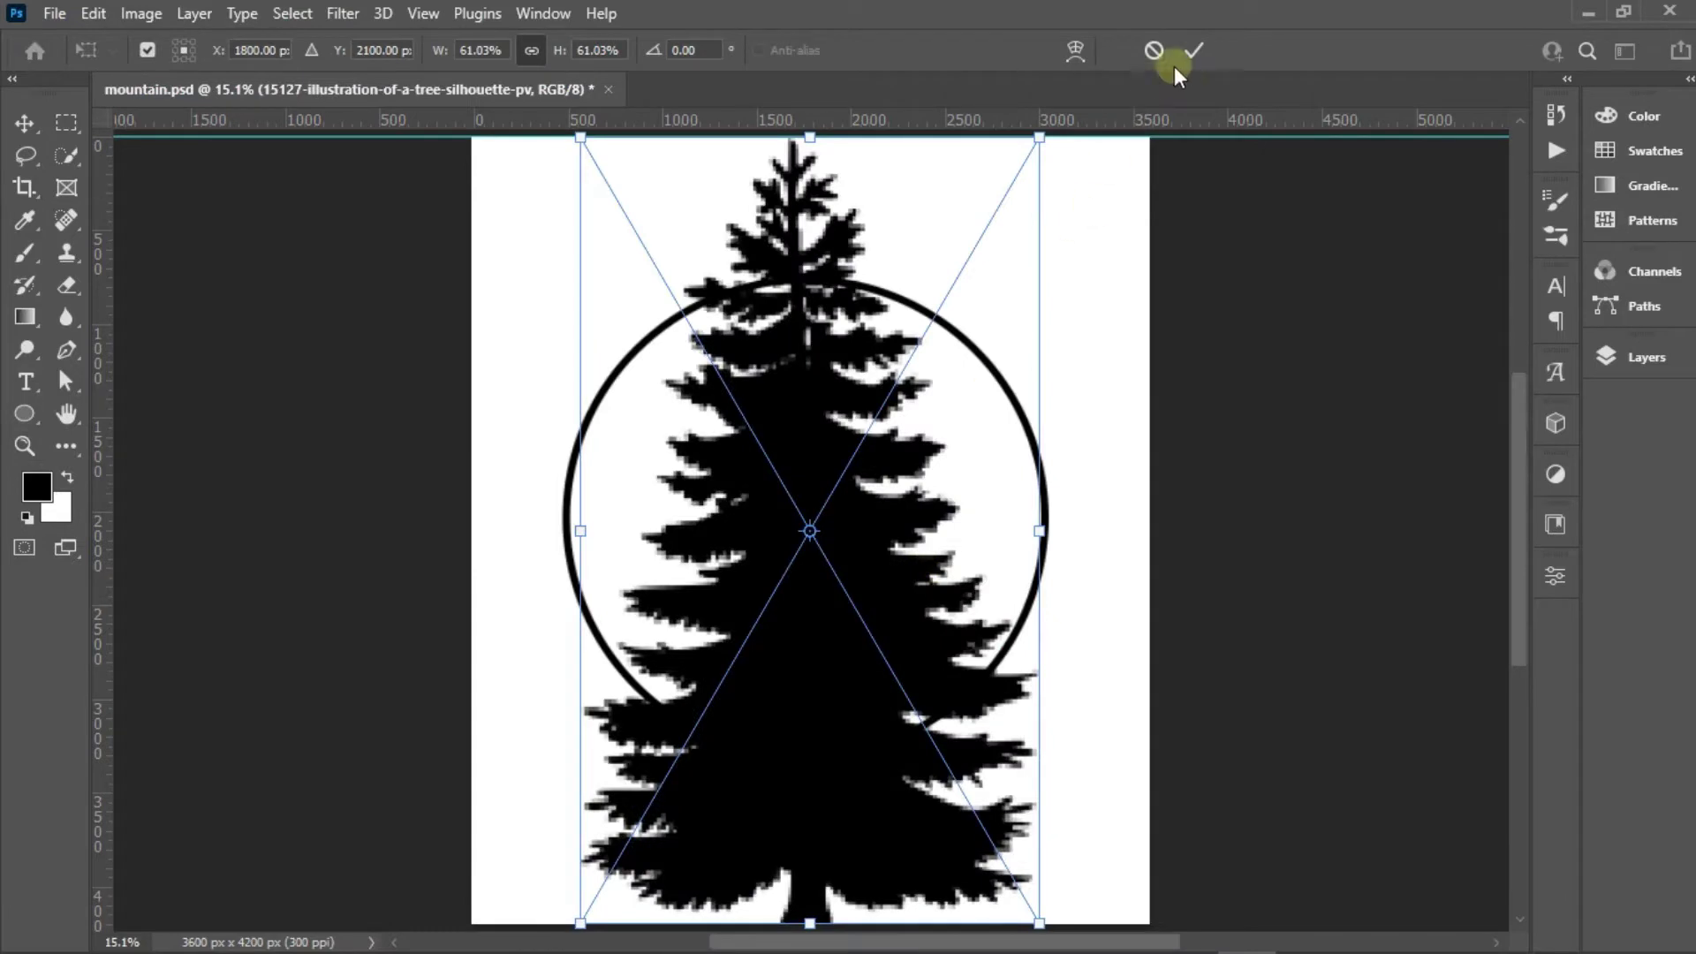
pyautogui.click(1190, 50)
# Rasterize the pine-tree layer
pyautogui.click(1642, 357)
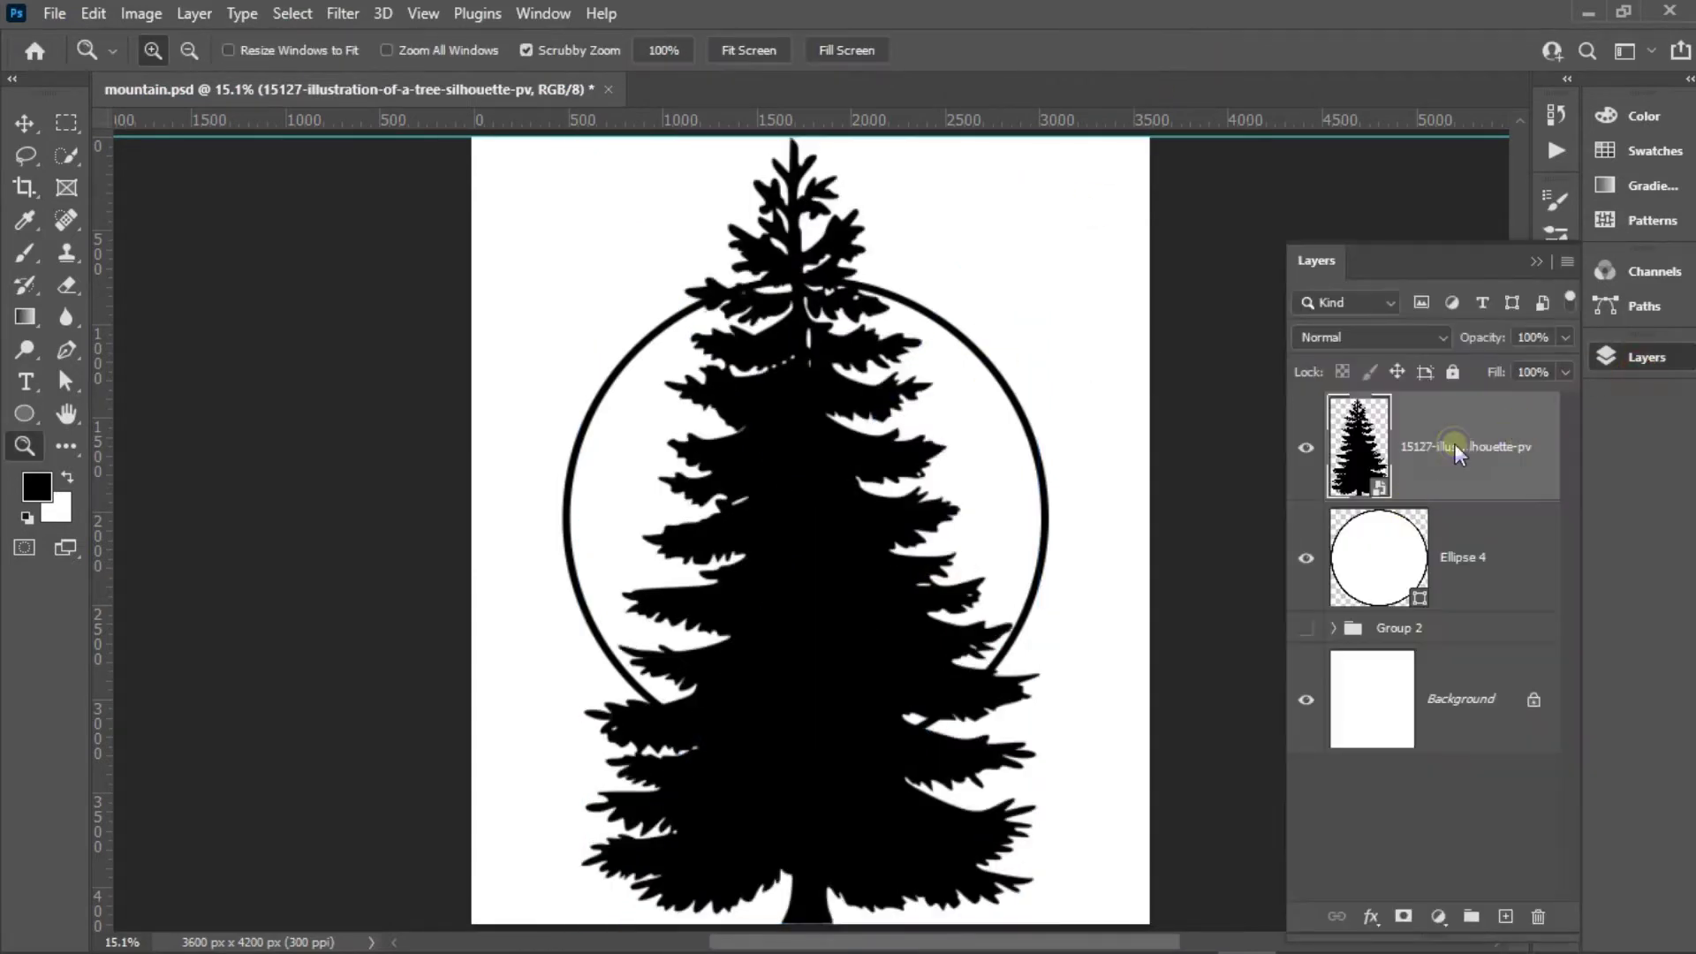
pyautogui.rightClick(1454, 444)
pyautogui.click(1289, 496)
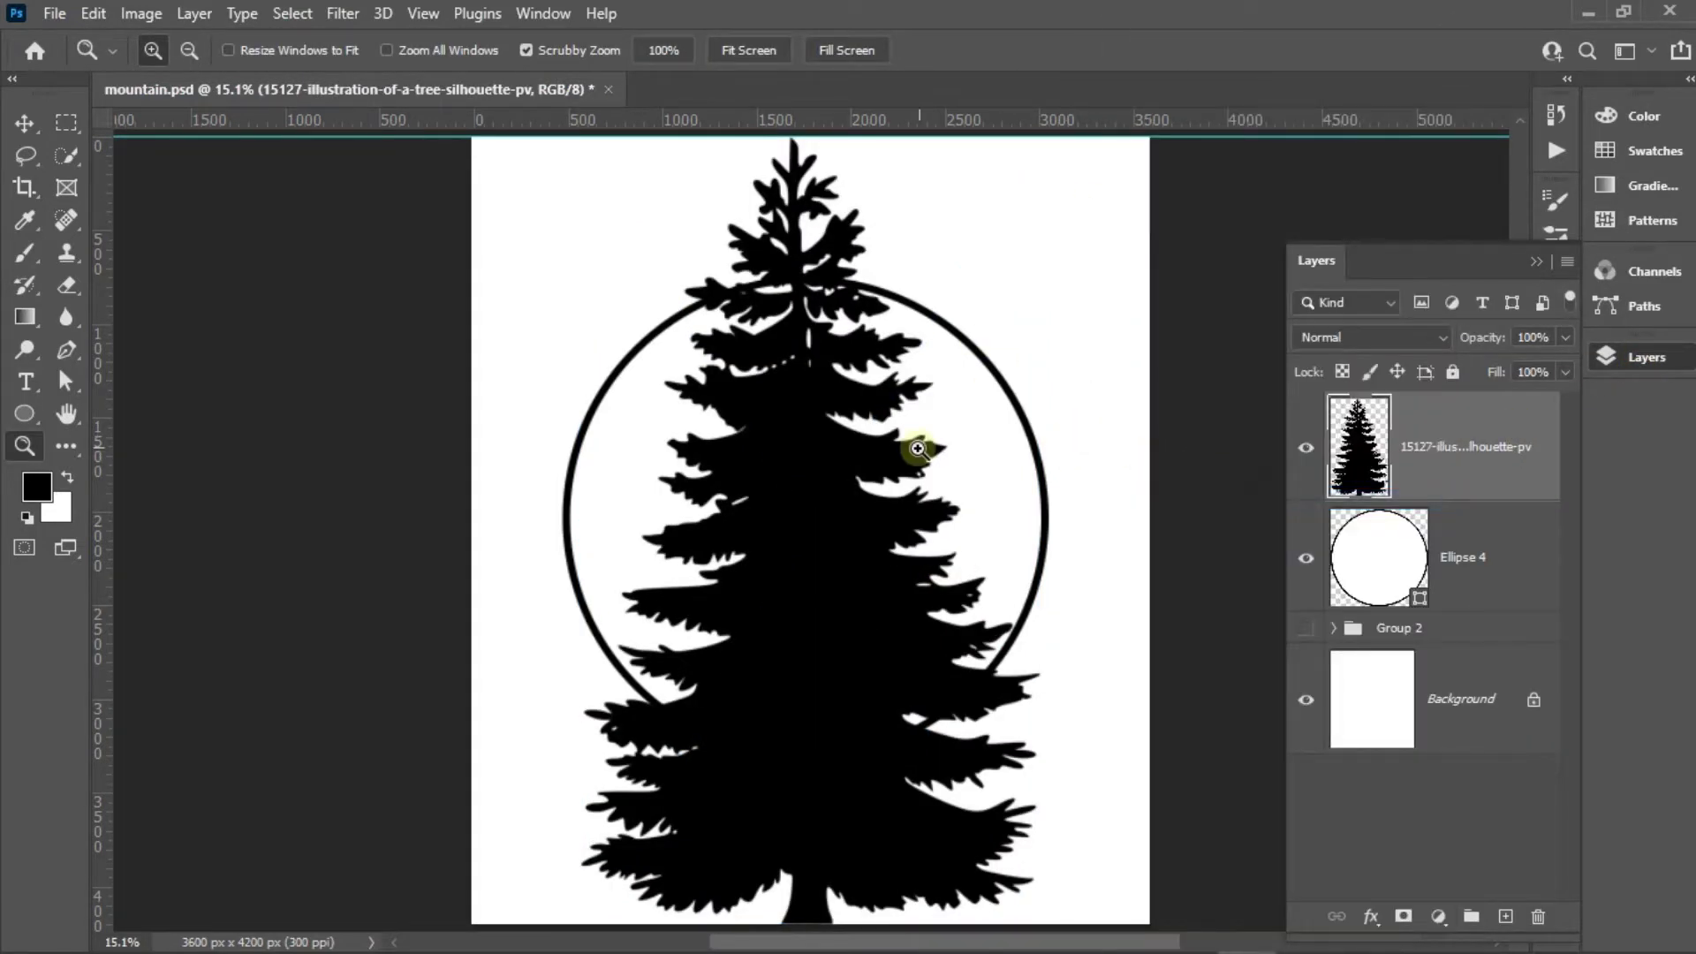
pyautogui.press('v')
pyautogui.click(1060, 408)
# Shrink the first pine tree and position it in the circle's lower left
pyautogui.moveTo(1045, 525)
pyautogui.mouseDown()
pyautogui.moveTo(720, 531)
pyautogui.moveTo(651, 586)
pyautogui.moveTo(618, 587)
pyautogui.mouseUp()
pyautogui.press('Return')
pyautogui.scroll(2, 663, 579)
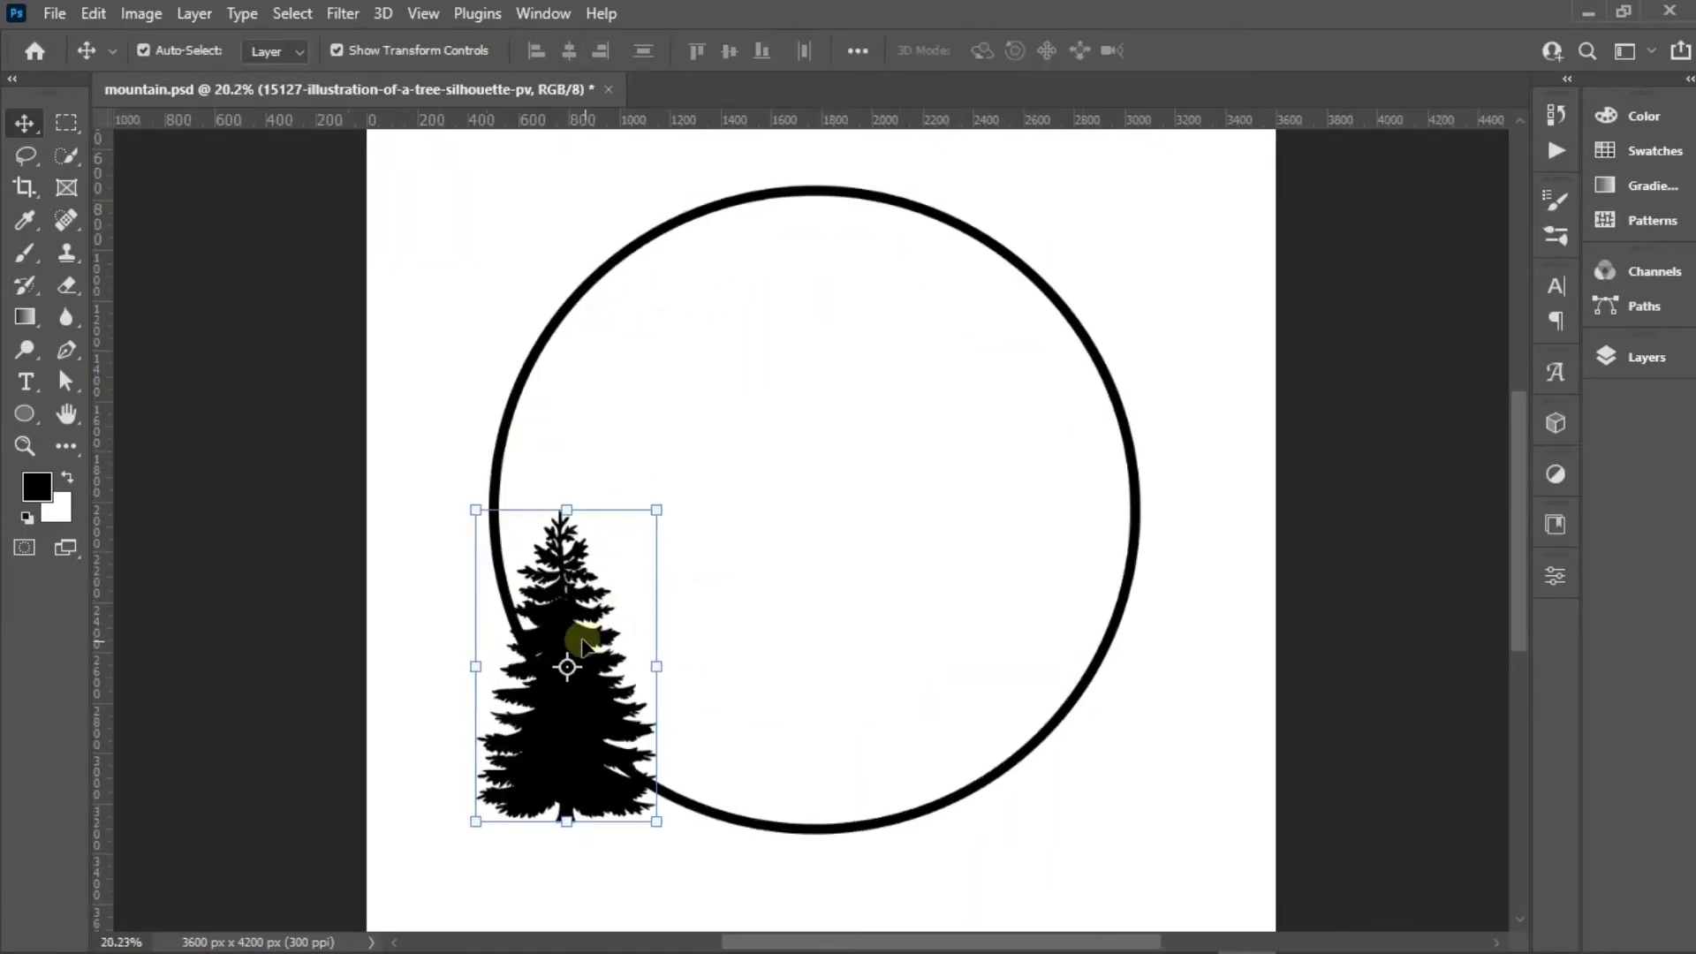
pyautogui.moveTo(583, 645); pyautogui.dragTo(644, 651)
# Add two resized pine-tree copies to the right of the first tree
pyautogui.moveTo(628, 504); pyautogui.dragTo(628, 481)
pyautogui.click(663, 658)
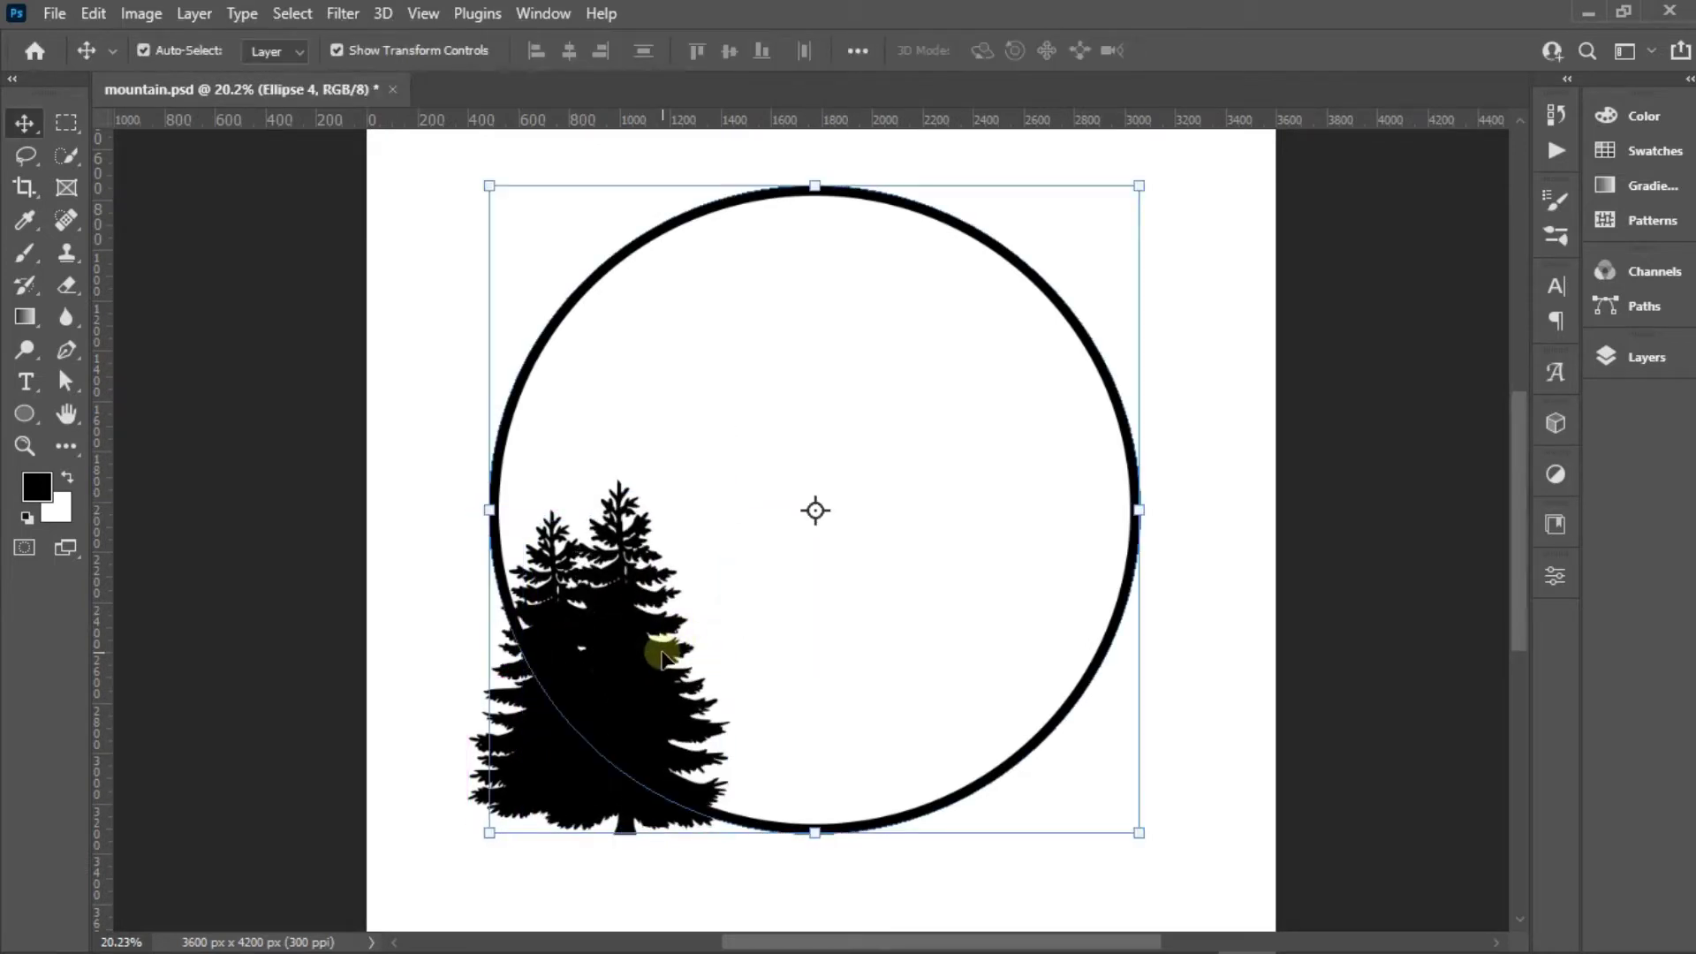
pyautogui.moveTo(662, 658); pyautogui.dragTo(740, 702)
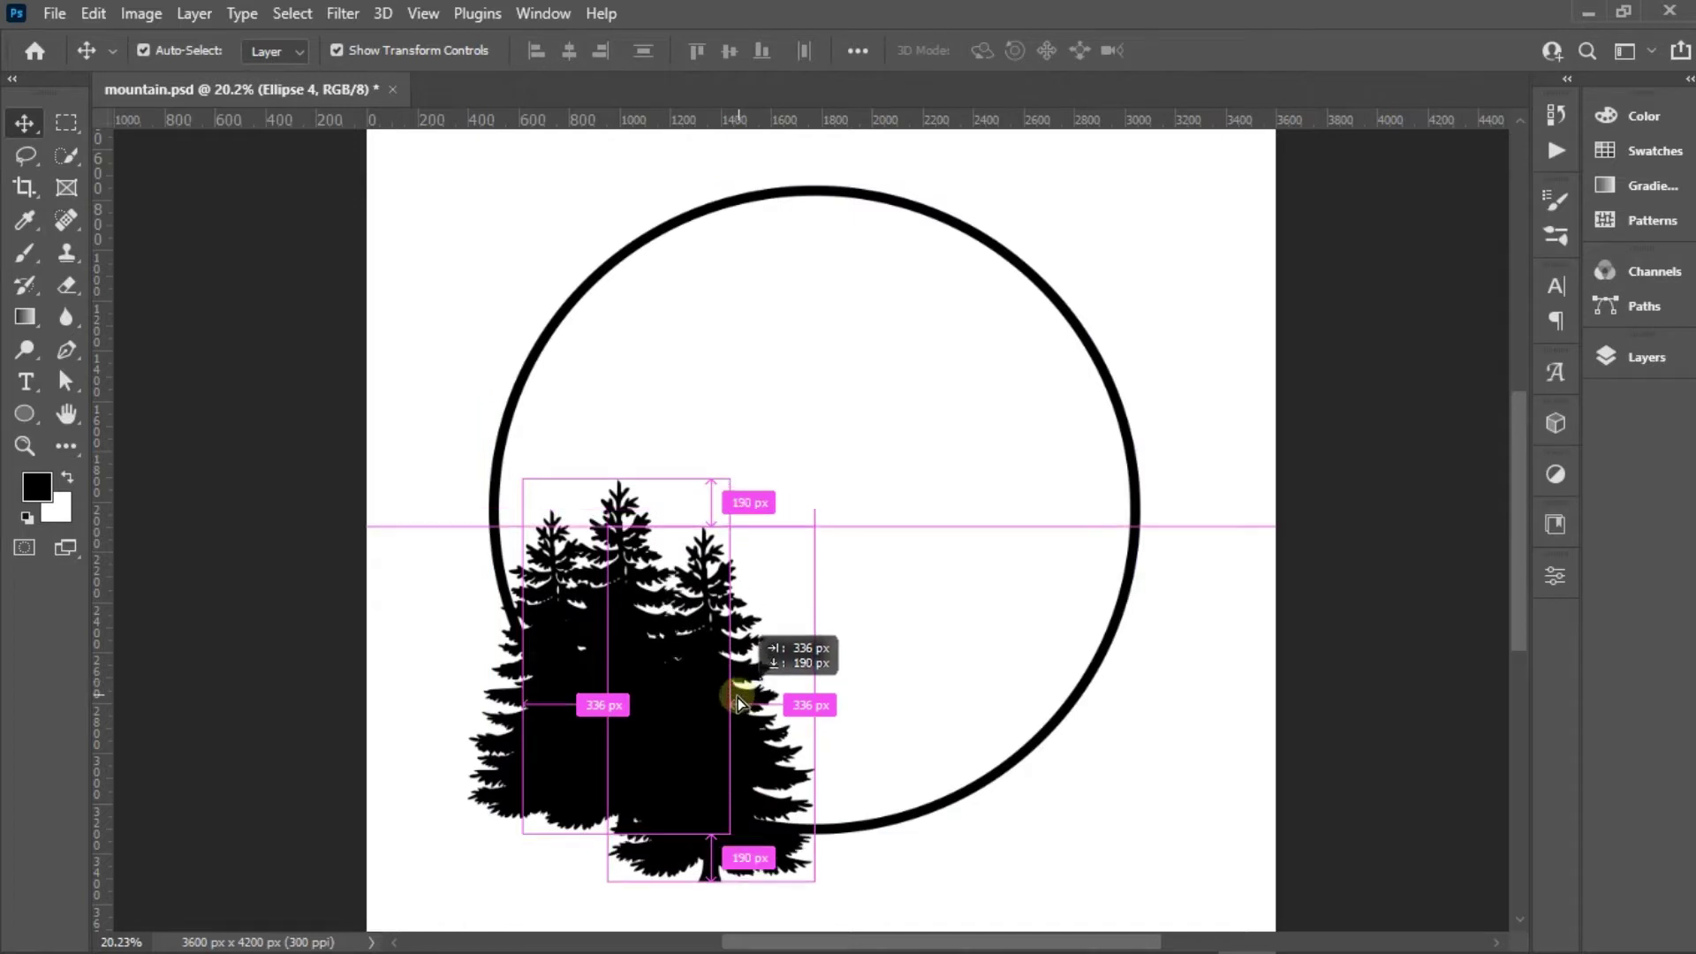
pyautogui.hotkey('ctrl', 't')
pyautogui.moveTo(818, 530)
pyautogui.mouseDown()
pyautogui.moveTo(712, 613)
pyautogui.moveTo(733, 588)
pyautogui.mouseUp()
pyautogui.press('Return')
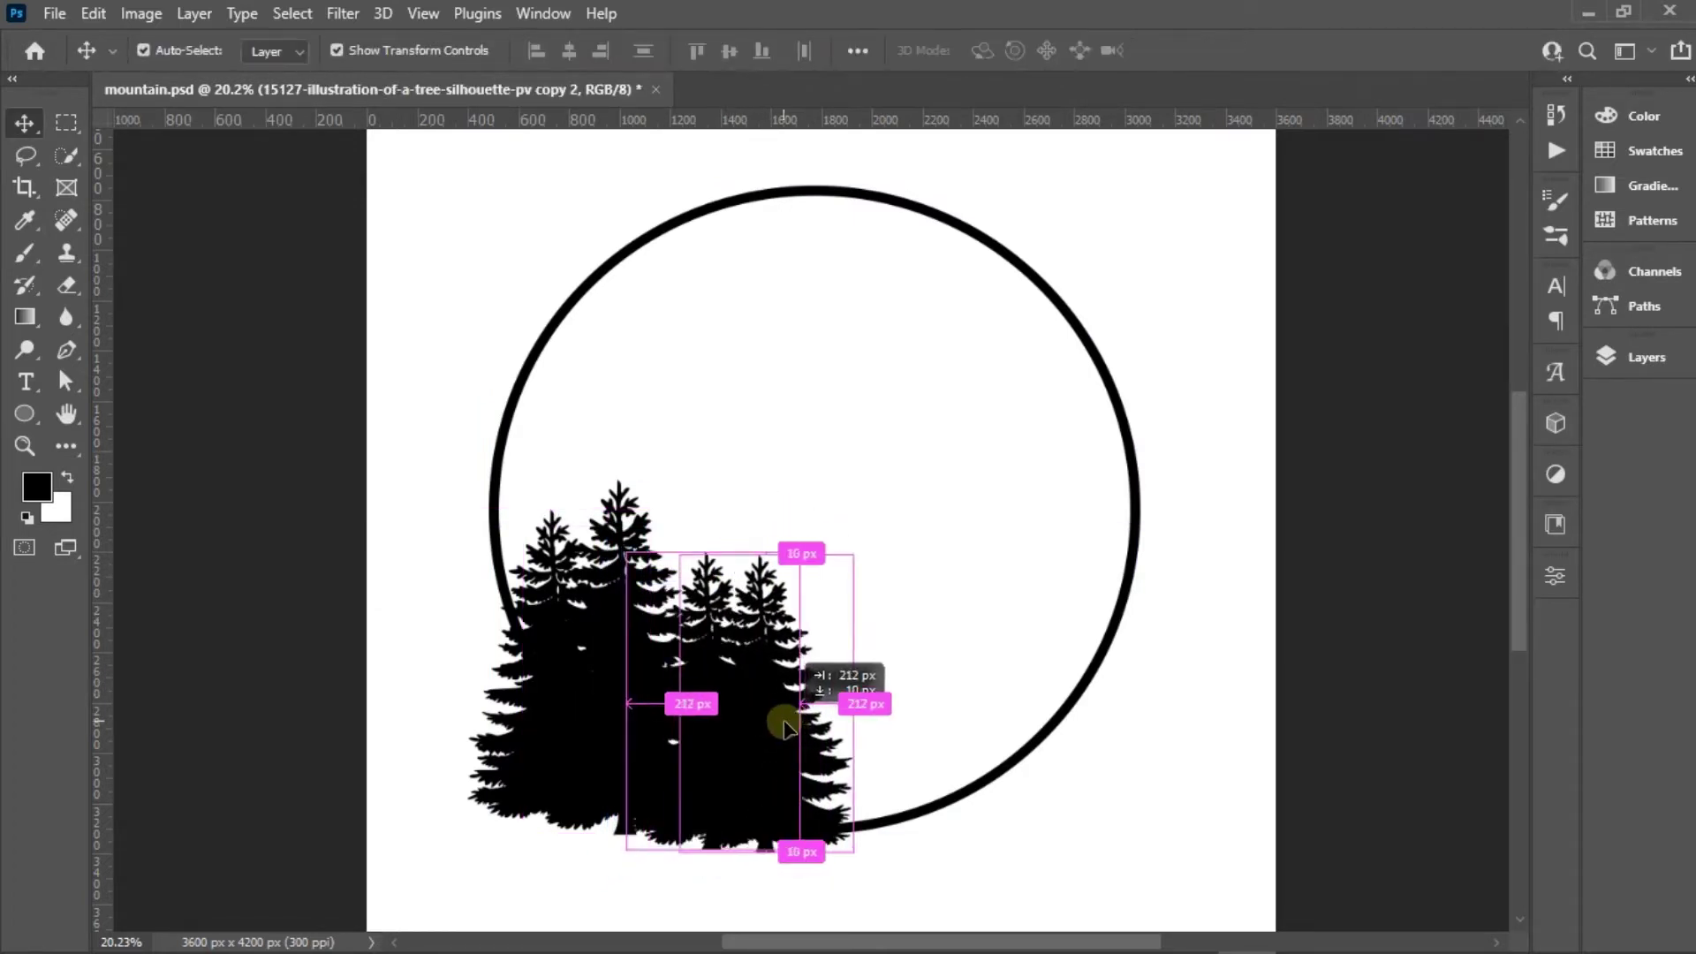
pyautogui.moveTo(725, 710); pyautogui.dragTo(787, 720)
pyautogui.hotkey('ctrl', 't')
pyautogui.moveTo(867, 561); pyautogui.dragTo(871, 541)
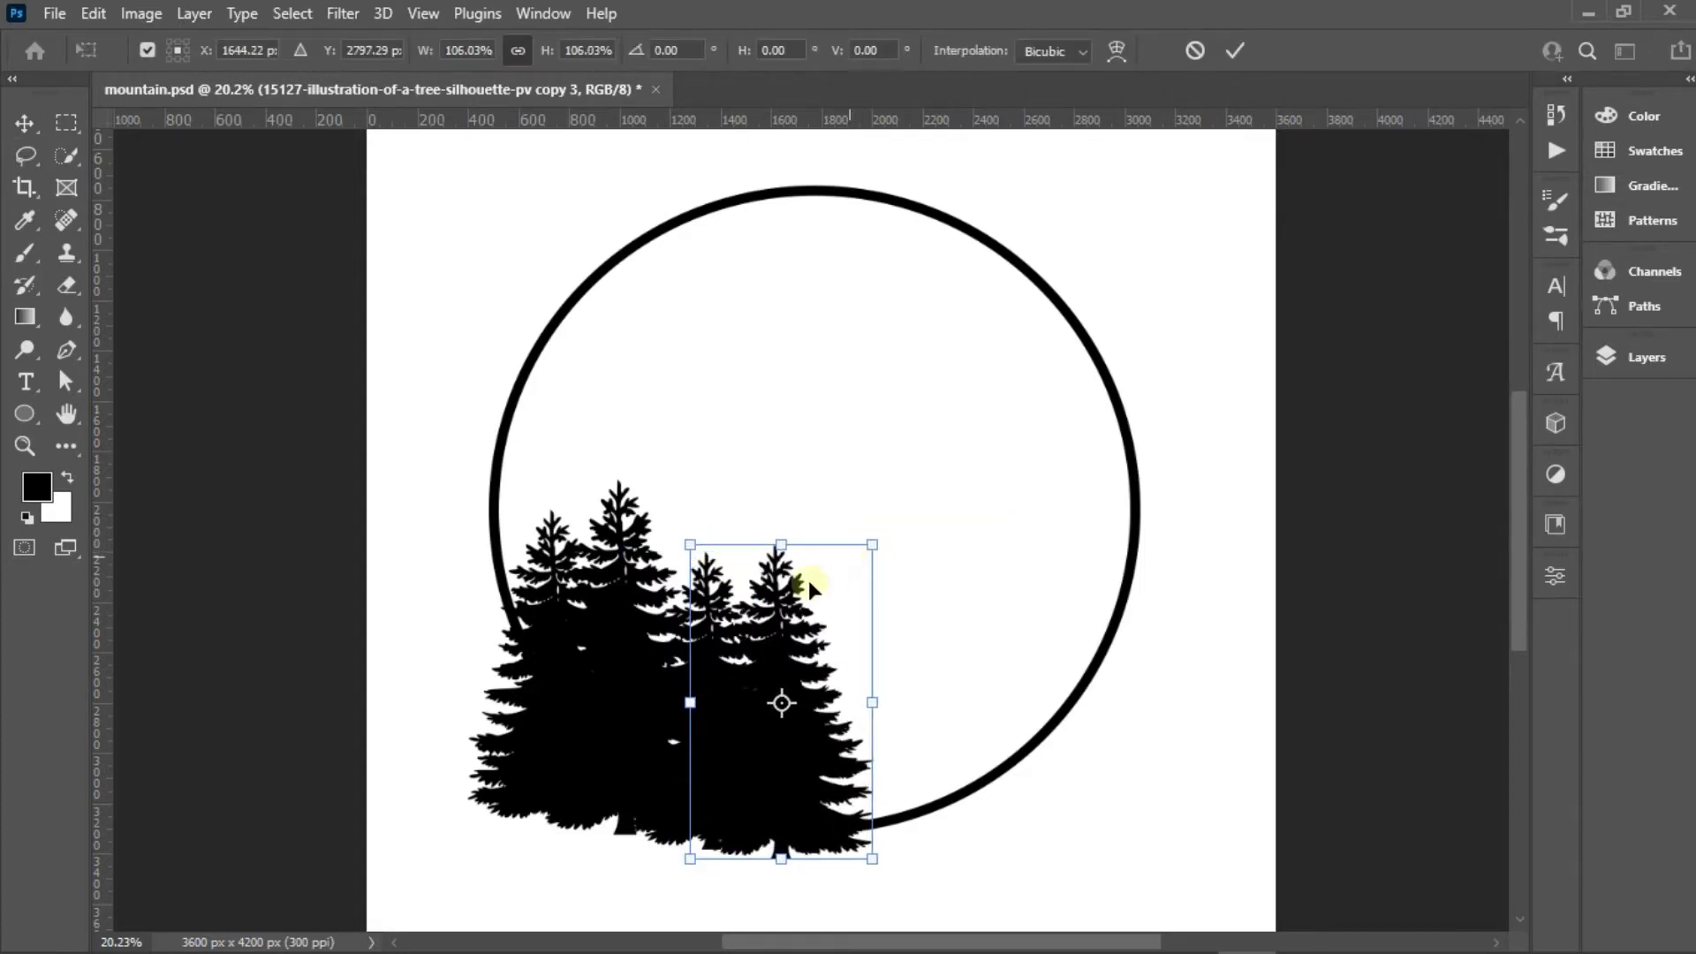
pyautogui.press('Return')
pyautogui.moveTo(820, 718)
pyautogui.mouseDown()
pyautogui.moveTo(881, 726)
pyautogui.moveTo(886, 698)
pyautogui.mouseUp()
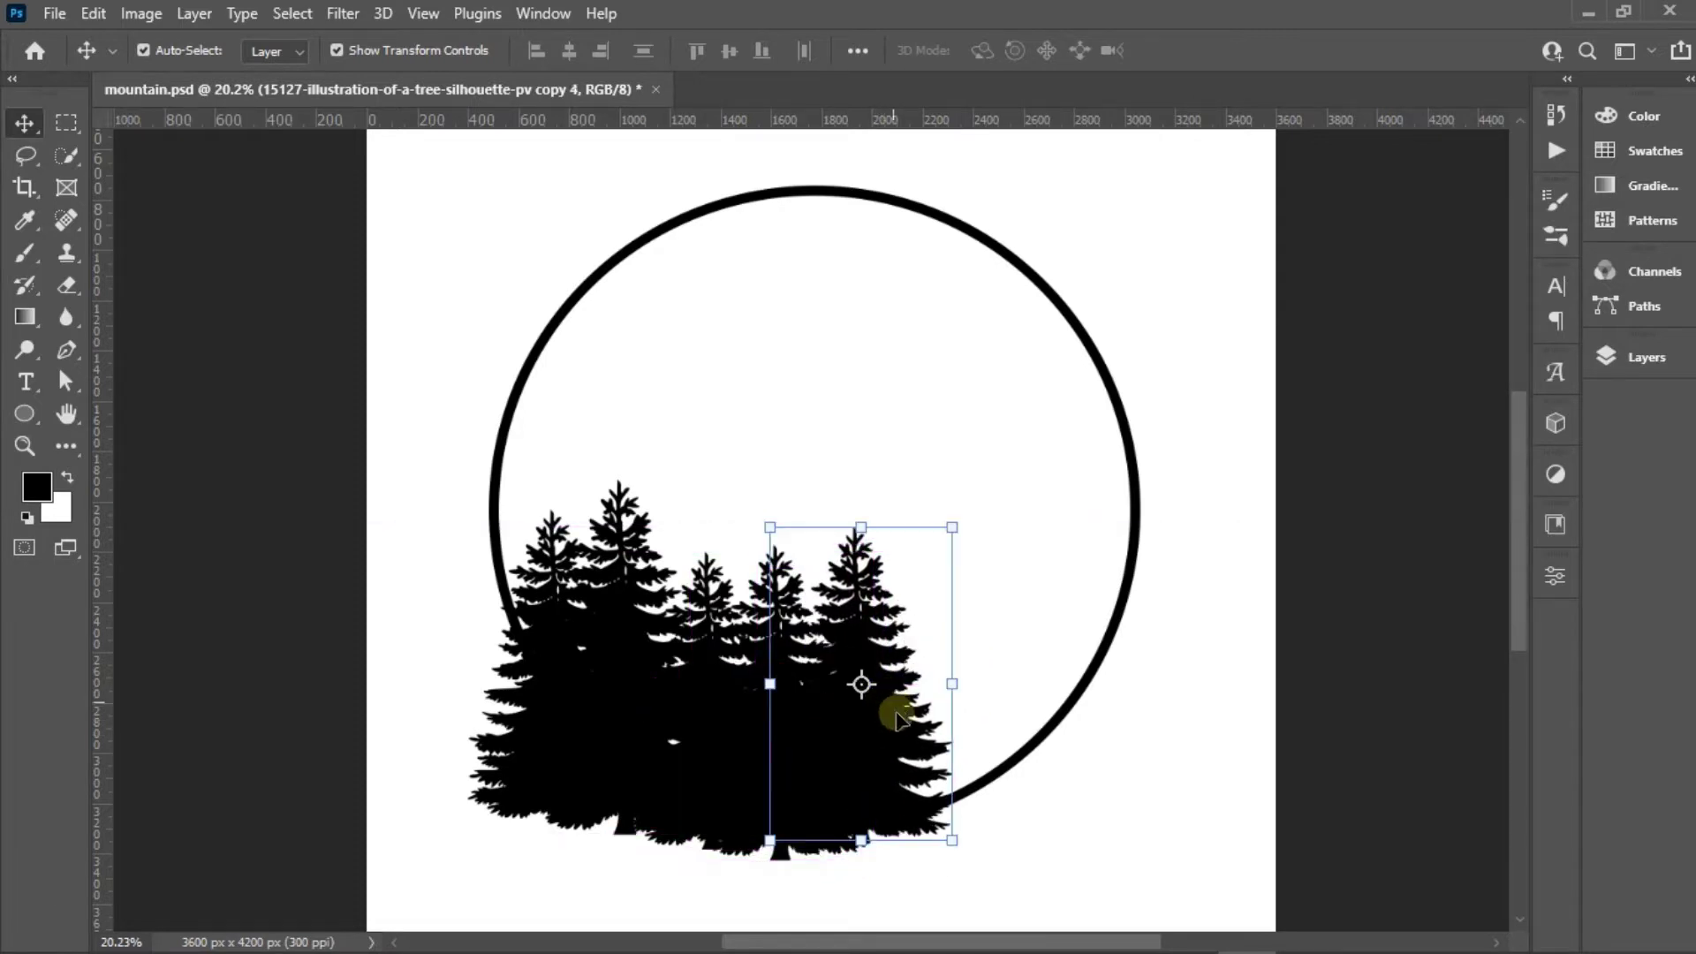
# Add two more resized tree copies continuing the row rightward
pyautogui.moveTo(892, 707); pyautogui.dragTo(963, 698)
pyautogui.hotkey('ctrl', 't')
pyautogui.moveTo(1022, 534); pyautogui.dragTo(1000, 571)
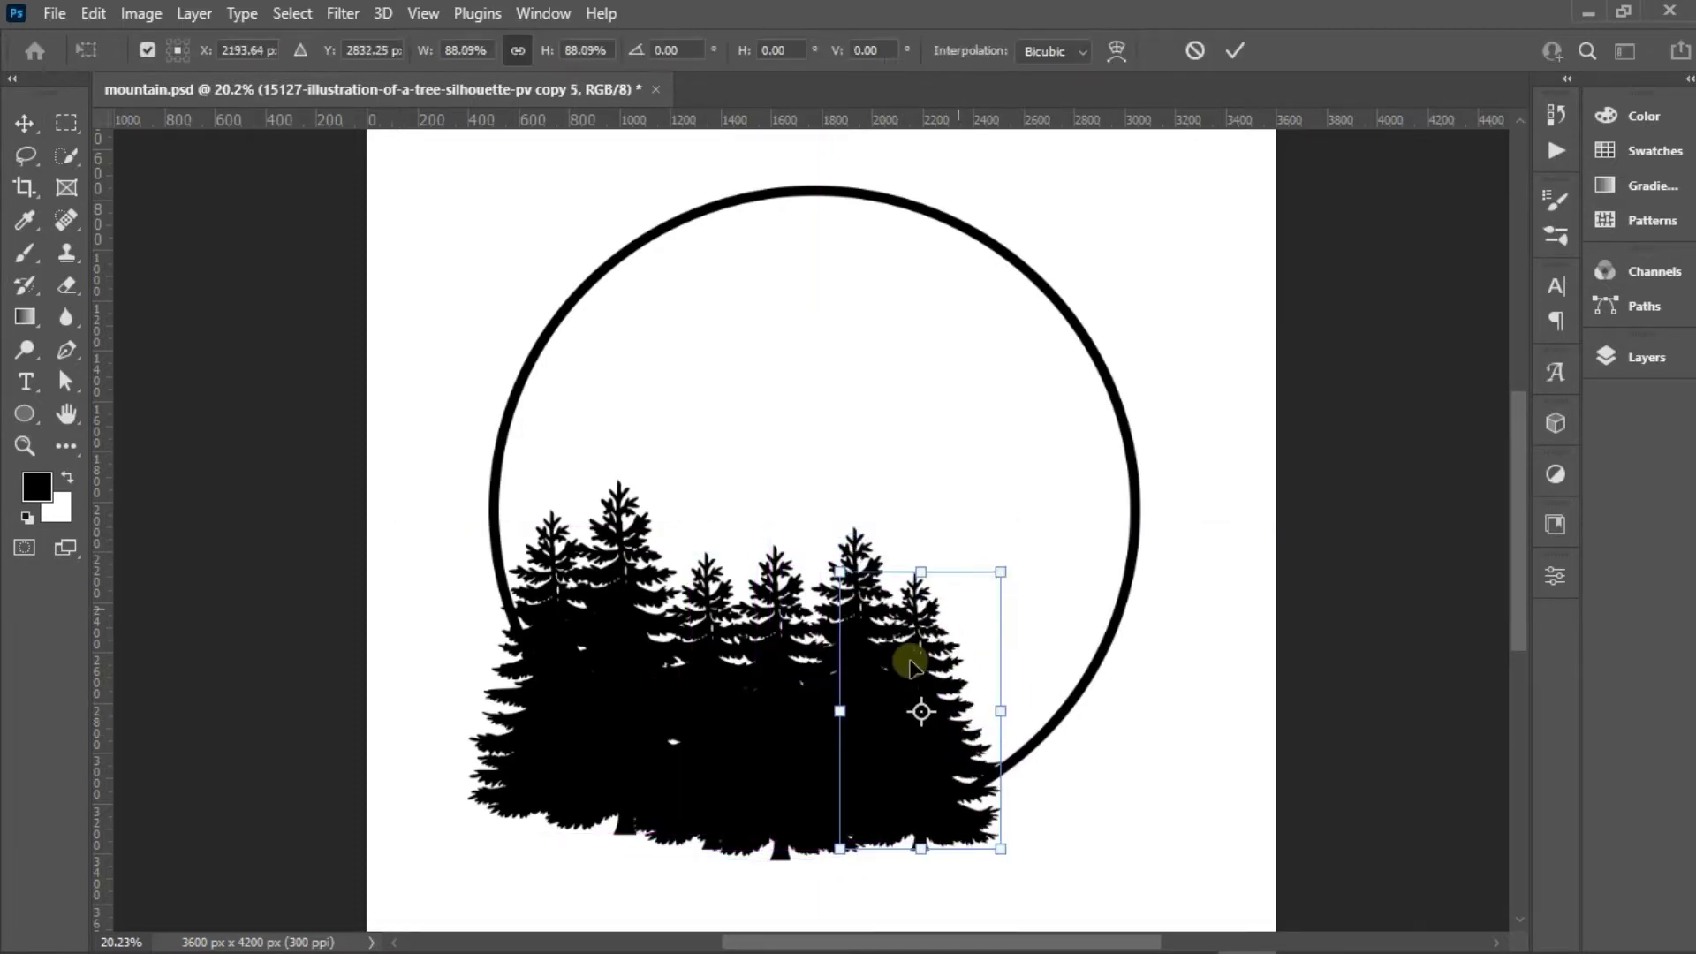
pyautogui.moveTo(903, 669); pyautogui.dragTo(934, 680)
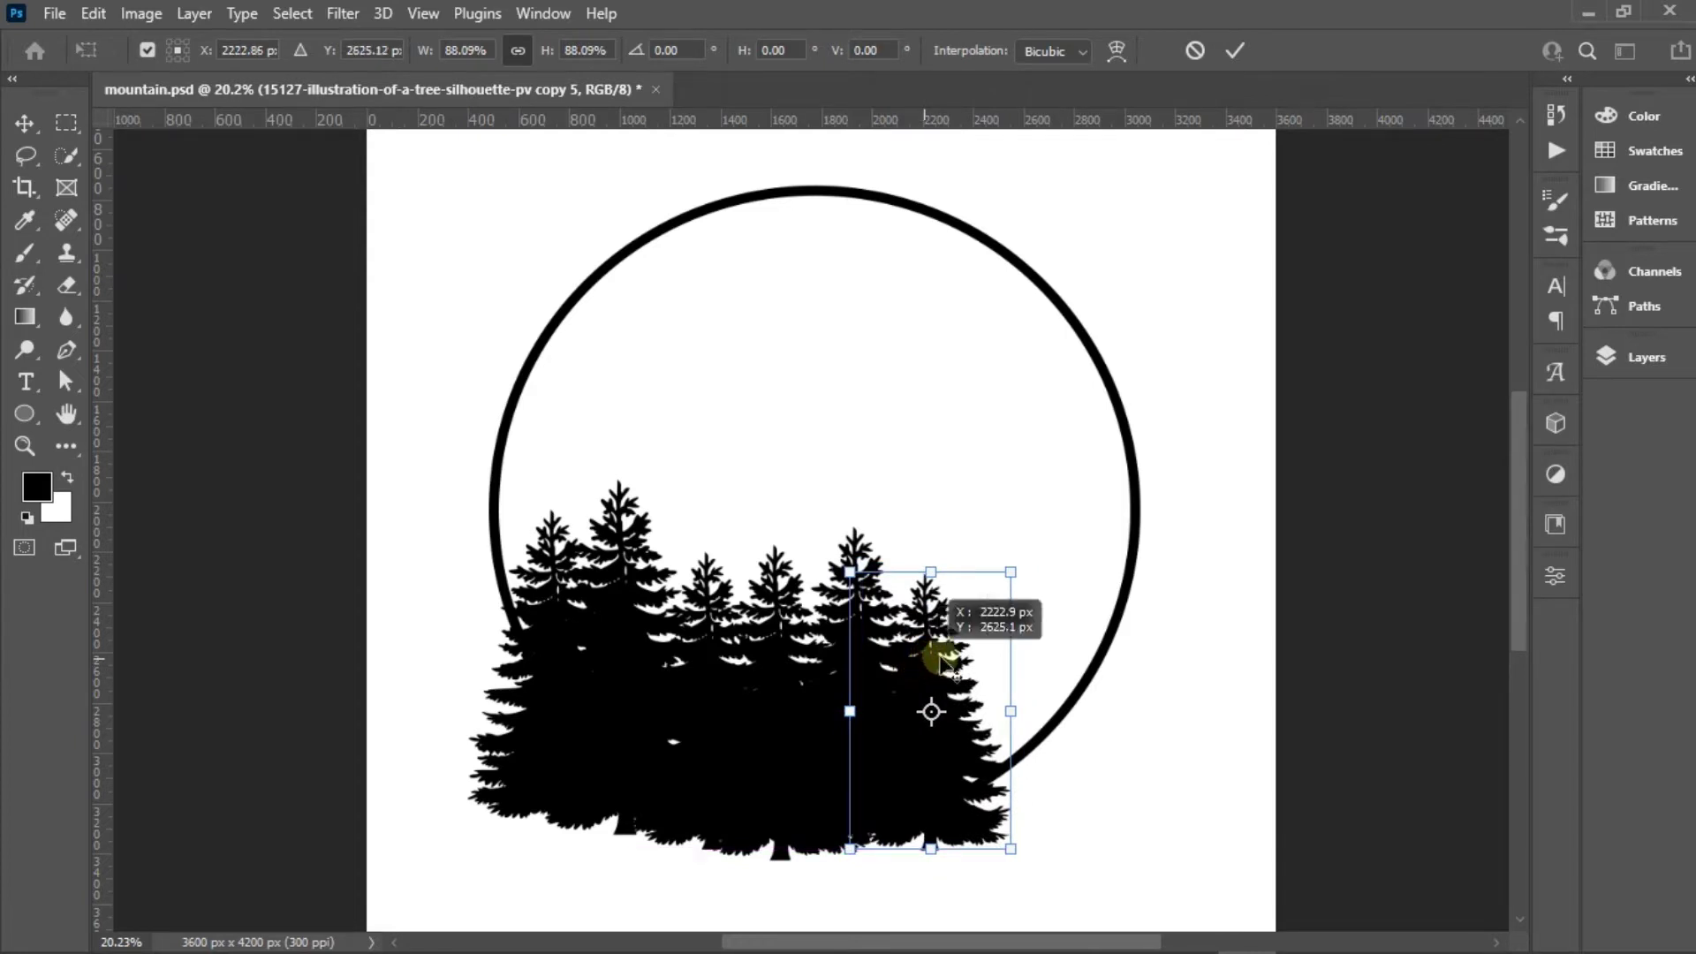
pyautogui.click(1235, 51)
pyautogui.moveTo(886, 704); pyautogui.dragTo(1010, 639)
pyautogui.hotkey('ctrl', 't')
pyautogui.moveTo(1085, 517); pyautogui.dragTo(1105, 477)
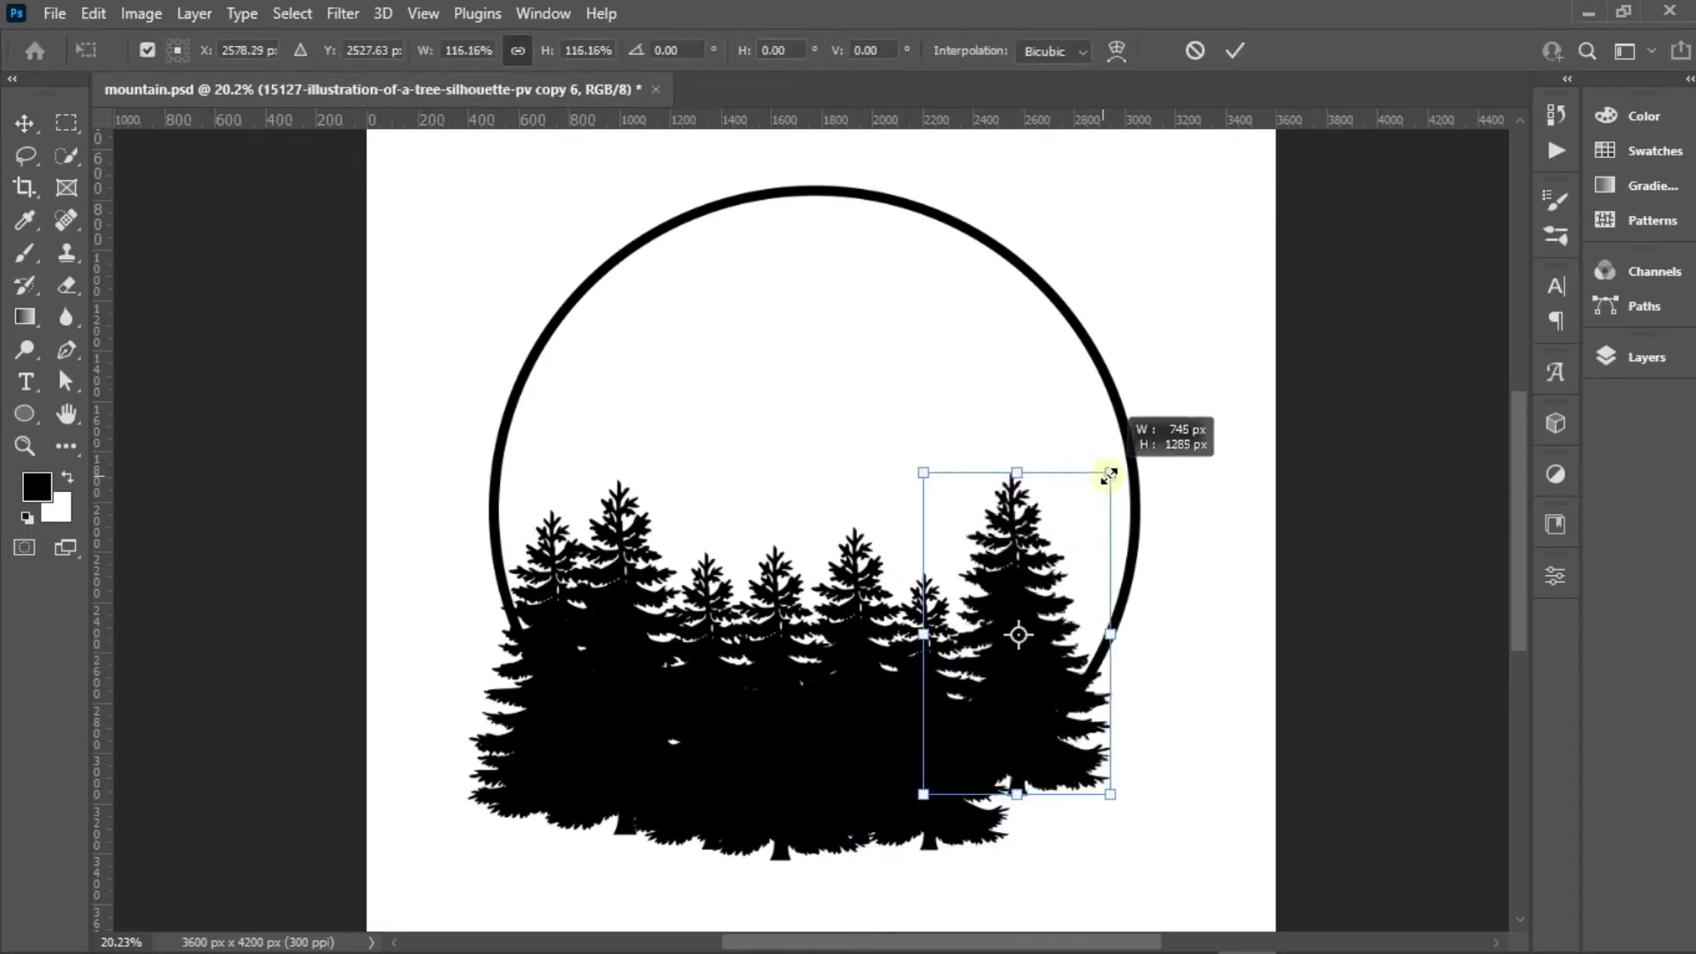
pyautogui.click(1234, 50)
# Add a final smaller tree at the circle's right edge and adjust a left tree
pyautogui.moveTo(1014, 612); pyautogui.dragTo(1099, 595)
pyautogui.hotkey('ctrl', 't')
pyautogui.moveTo(1180, 468); pyautogui.dragTo(1166, 494)
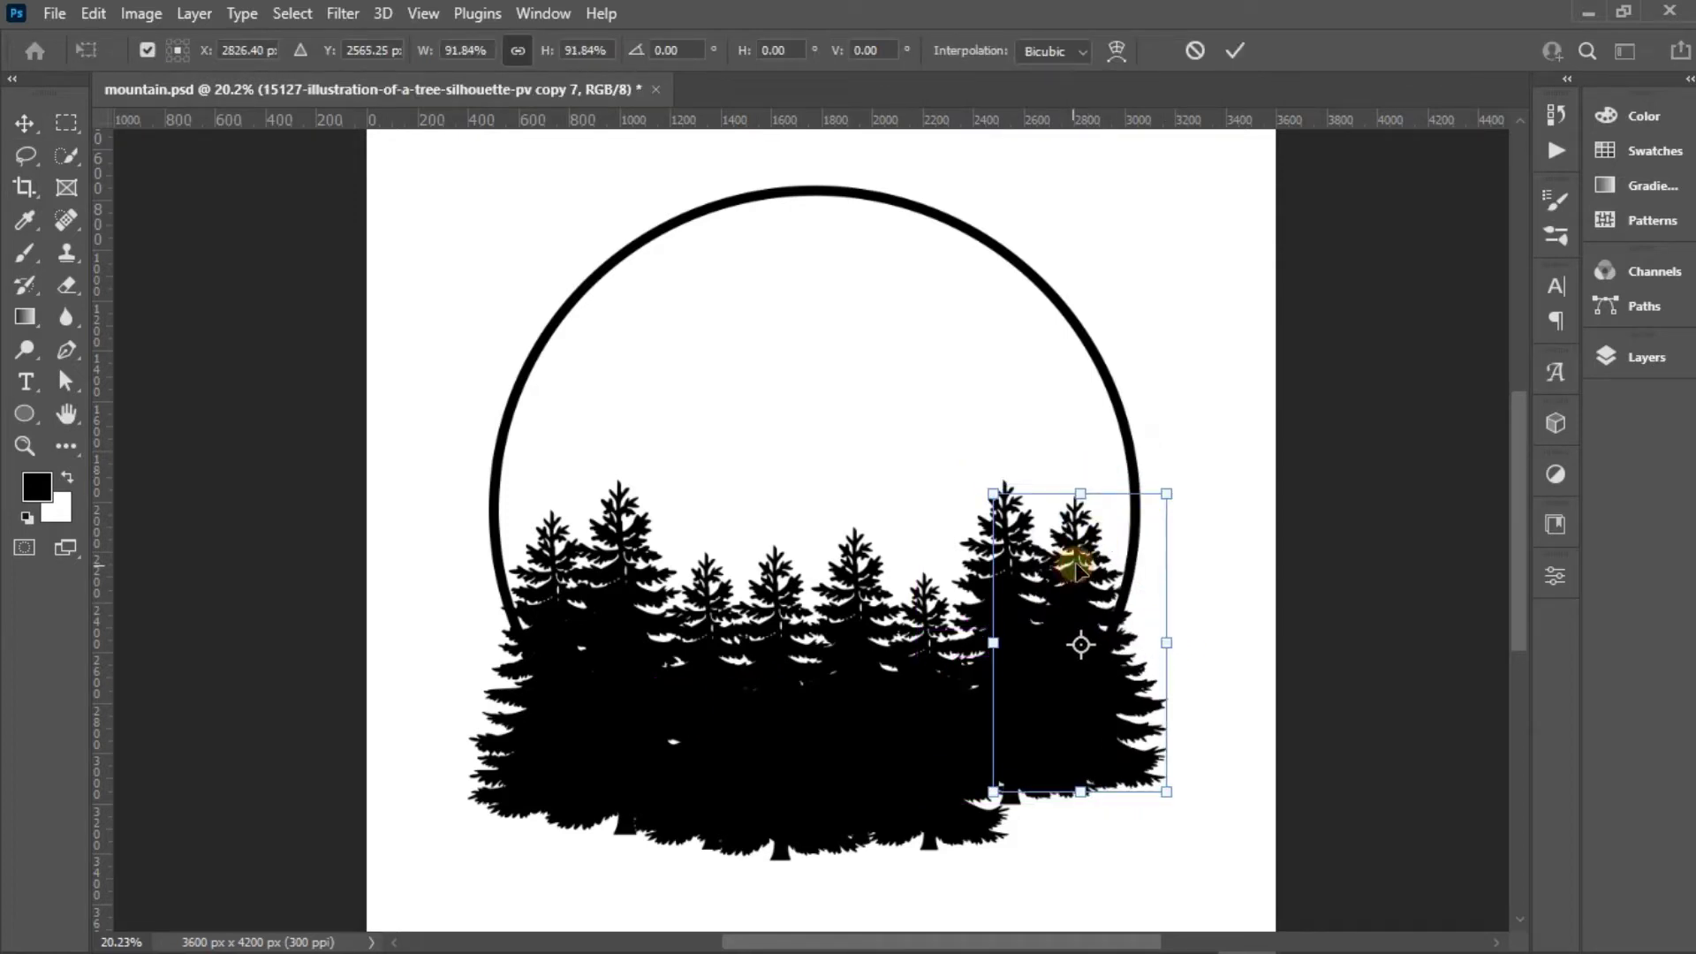
pyautogui.moveTo(1074, 565); pyautogui.dragTo(1076, 576)
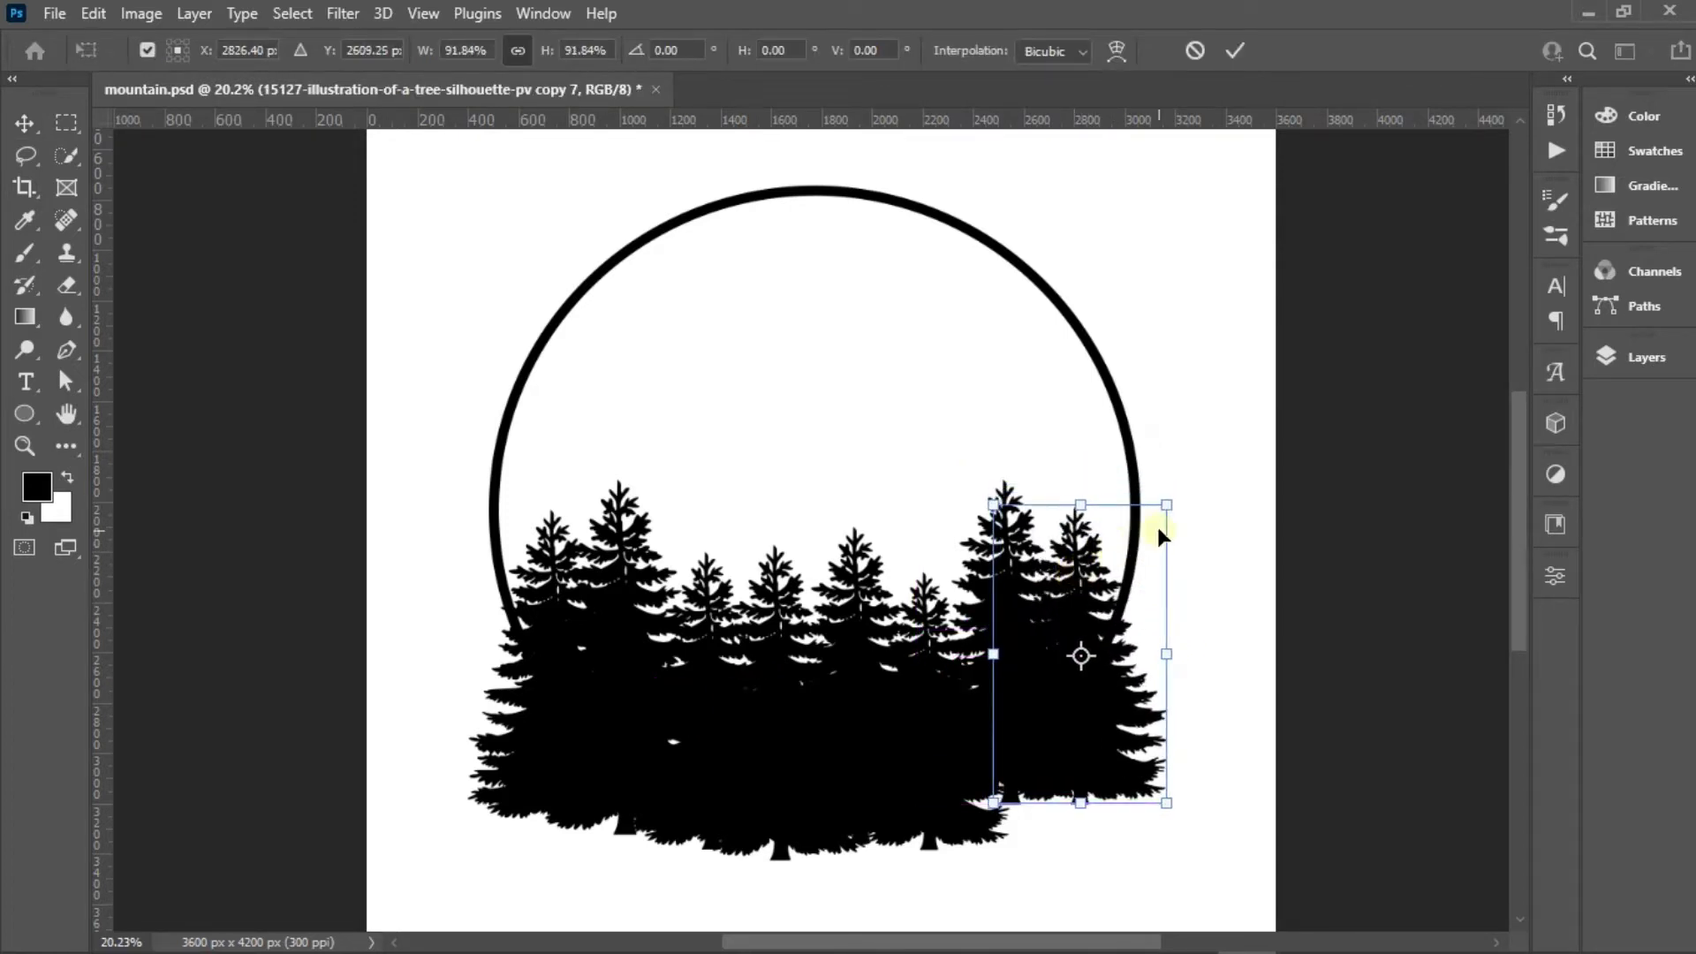
pyautogui.press('Return')
pyautogui.moveTo(542, 576); pyautogui.dragTo(542, 581)
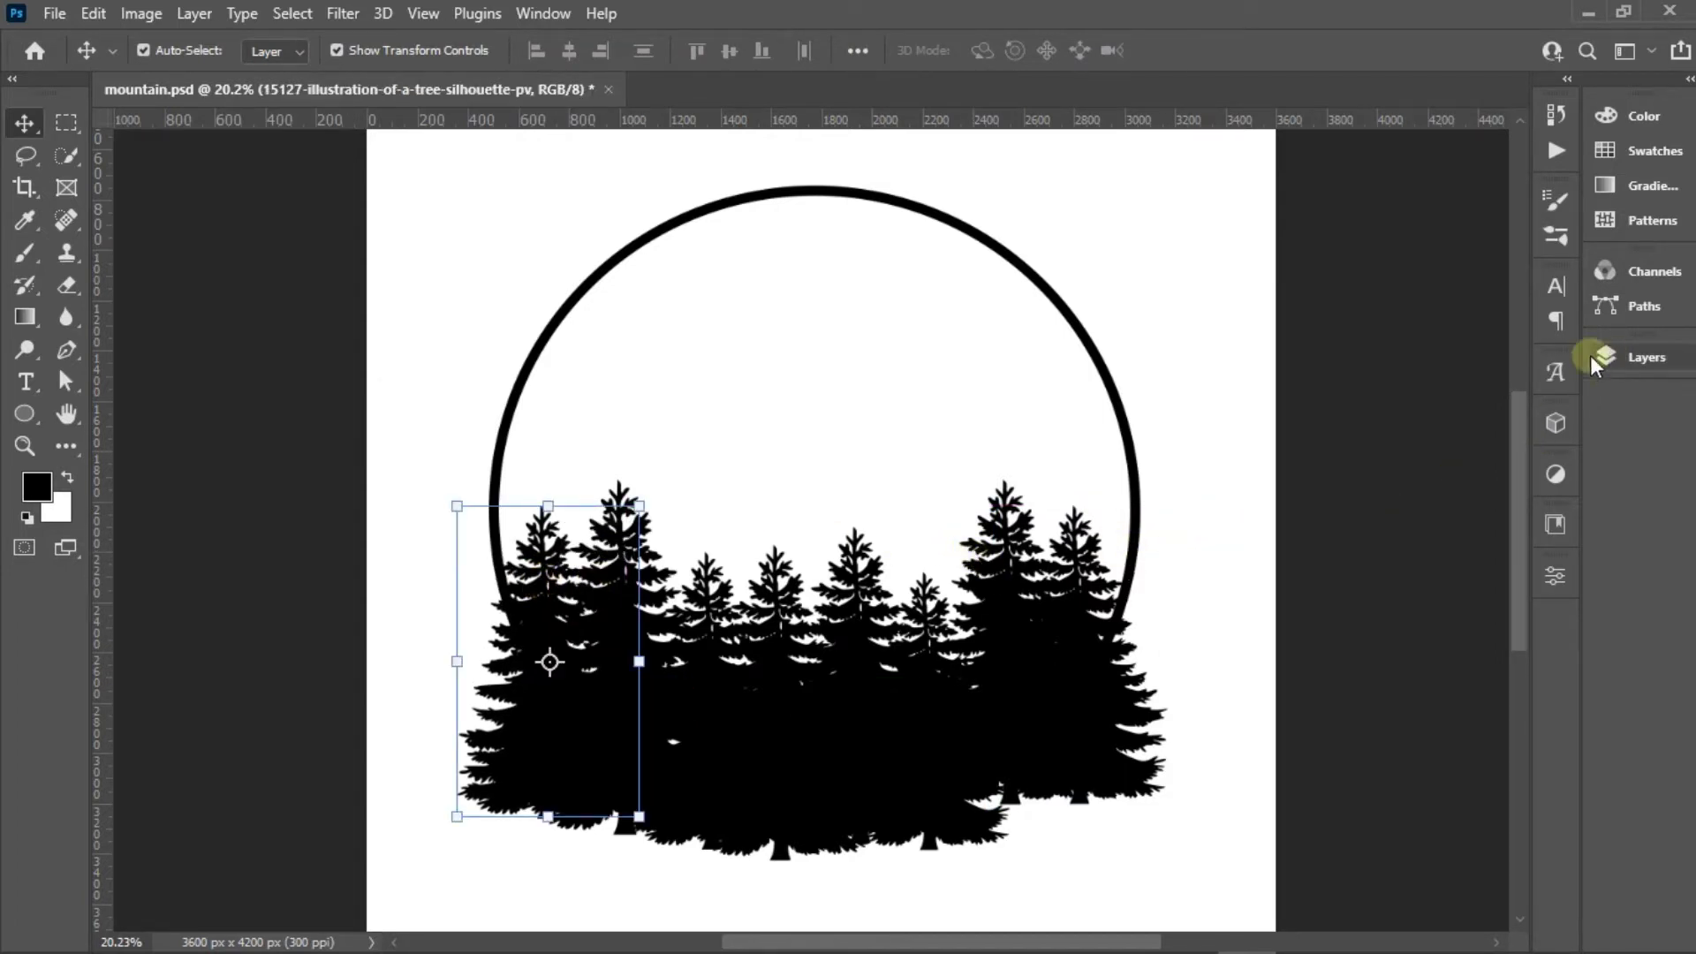
# Merge every pine-tree layer into one and scale it down slightly, lowering it
pyautogui.click(1235, 561)
pyautogui.click(1646, 357)
pyautogui.click(1501, 450)
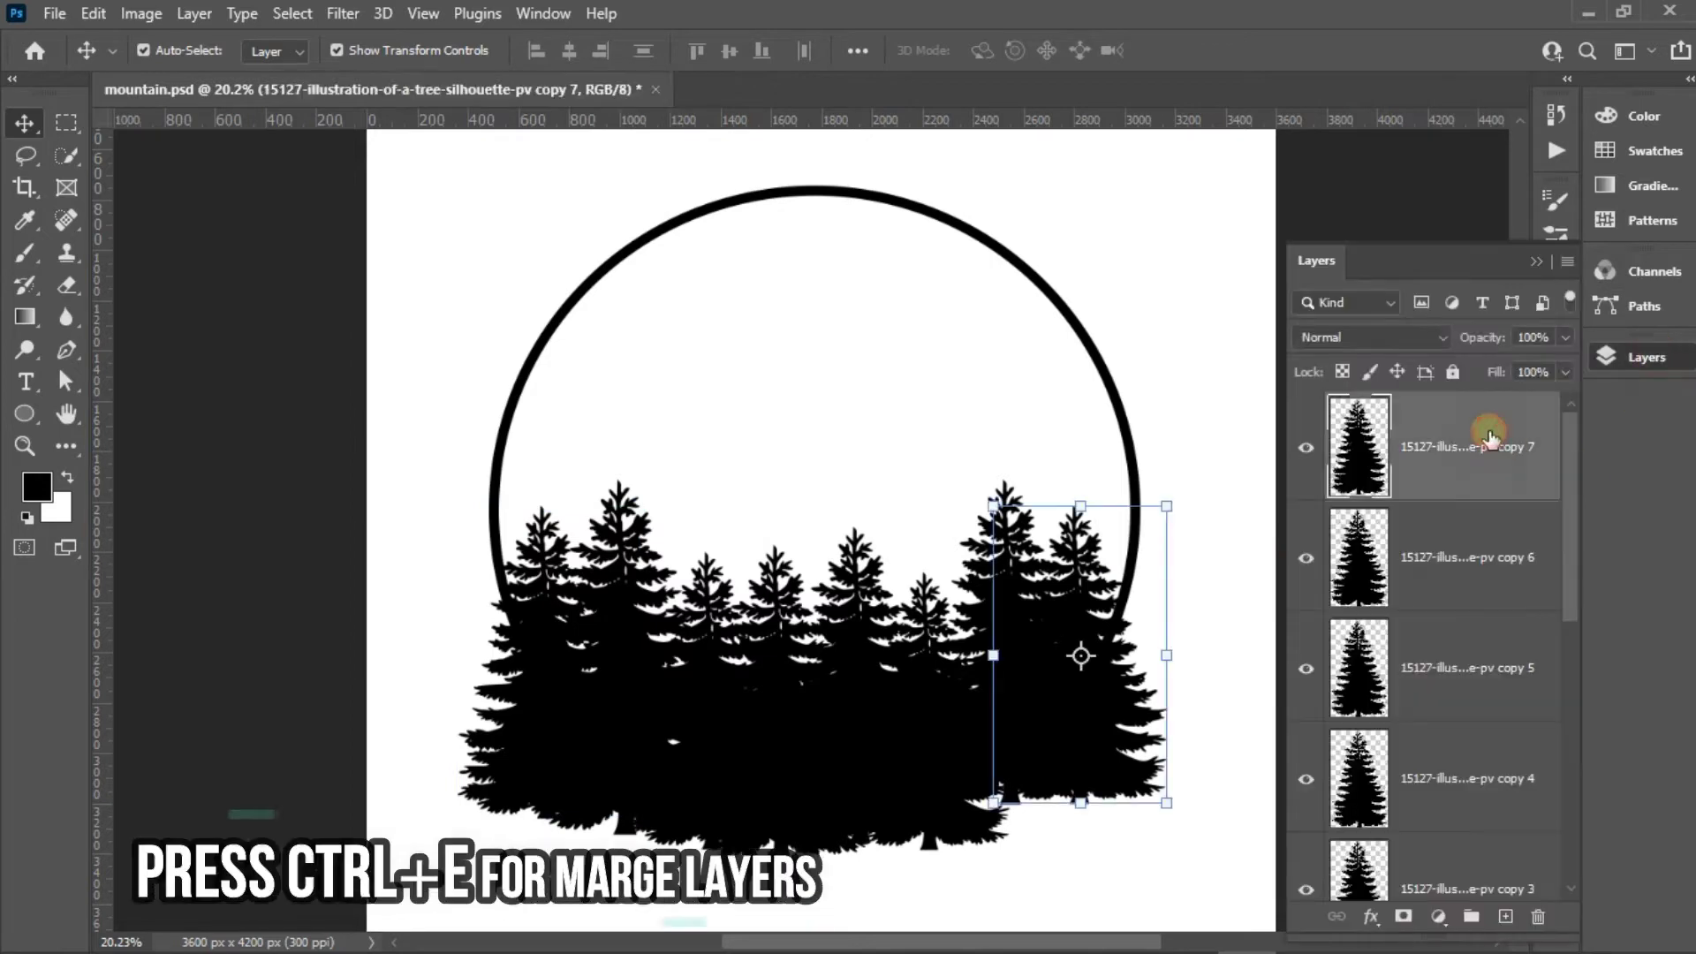
pyautogui.scroll(-3, 1466, 619)
pyautogui.keyDown('shift'); pyautogui.click(1377, 764); pyautogui.keyUp('shift')
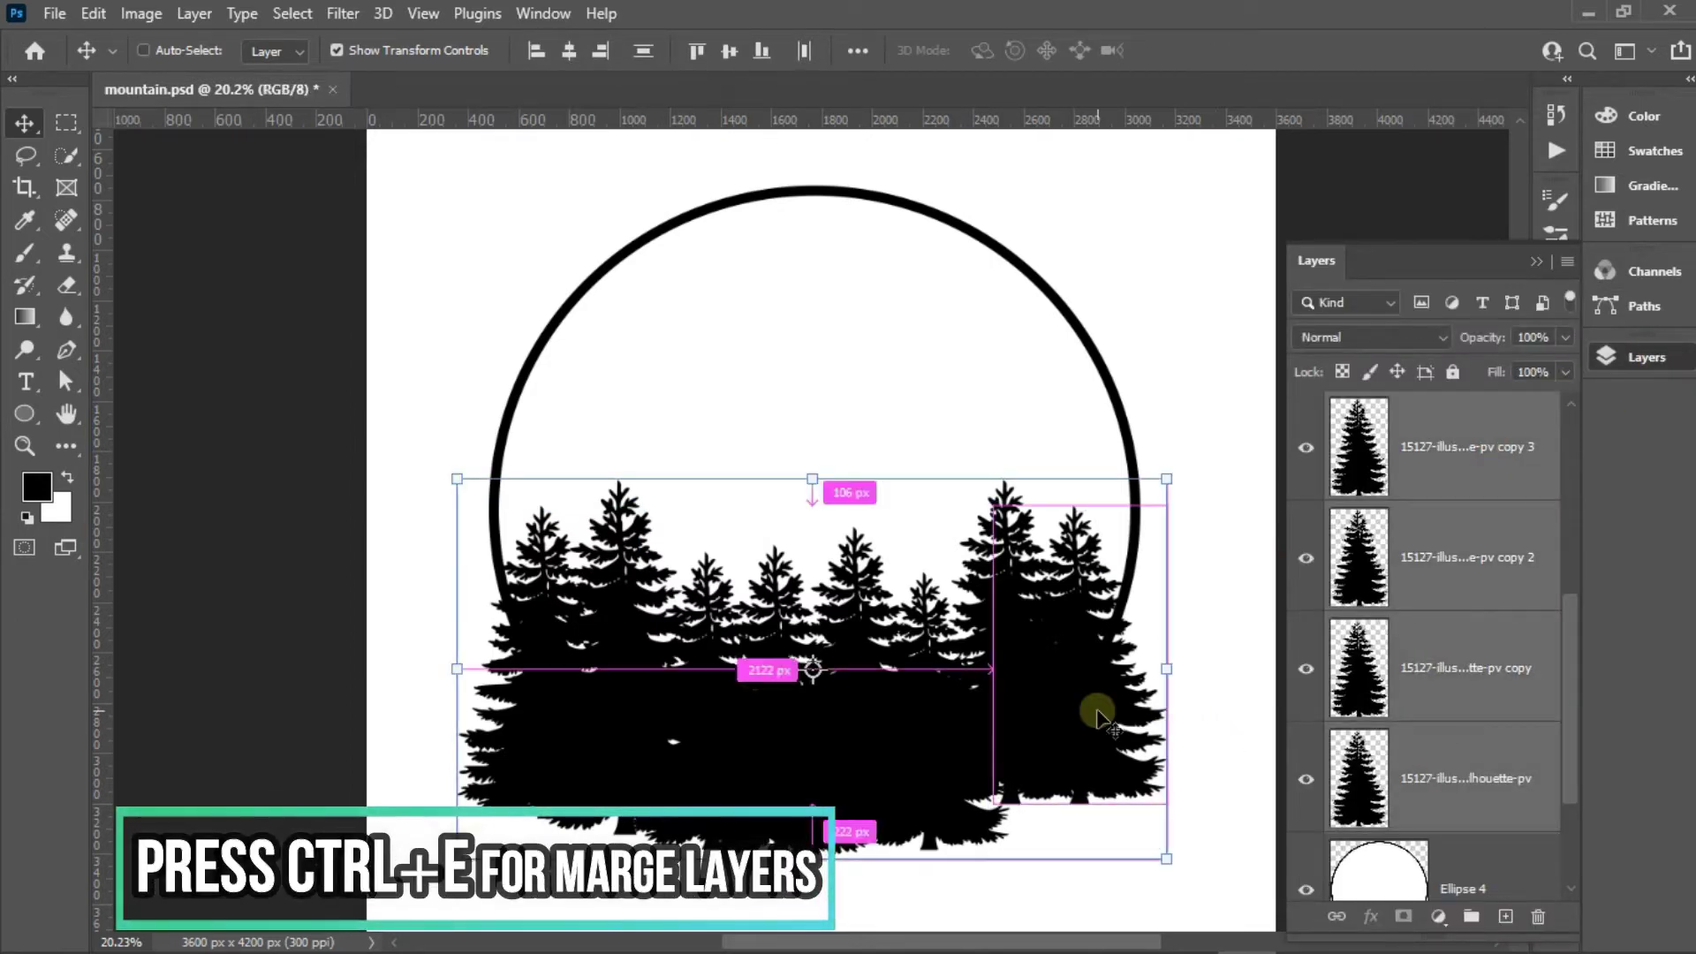
pyautogui.hotkey('ctrl', 'e')
pyautogui.hotkey('ctrl', 't')
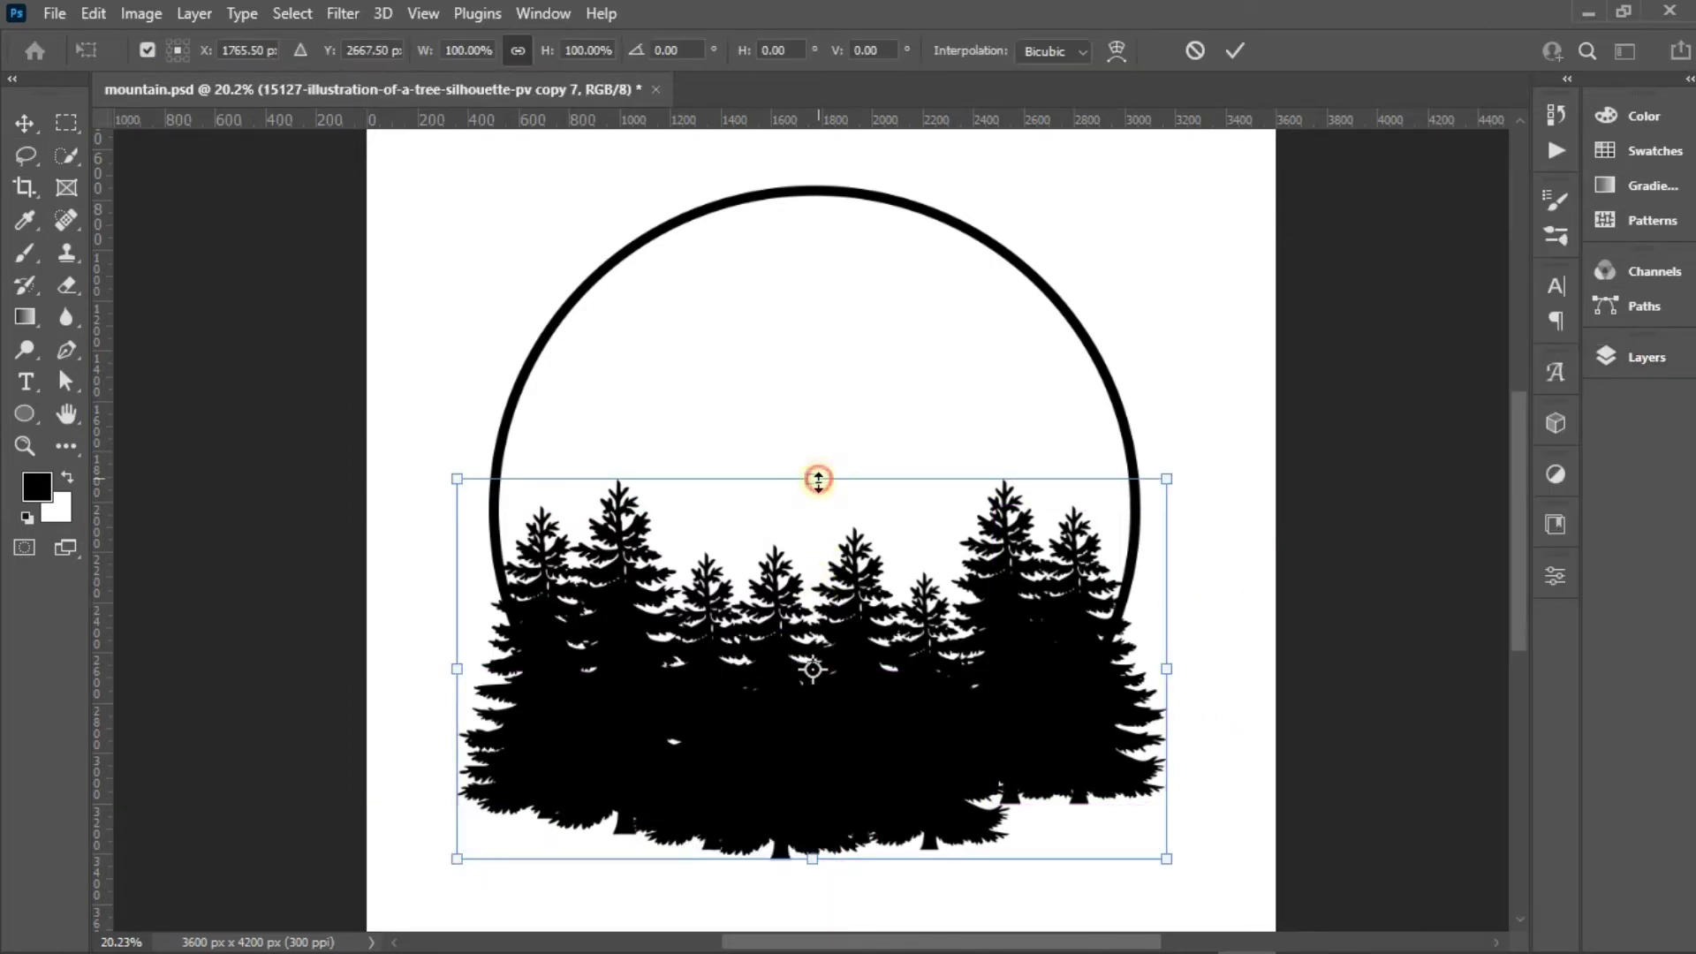
pyautogui.moveTo(818, 480)
pyautogui.mouseDown()
pyautogui.moveTo(806, 570)
pyautogui.moveTo(814, 509)
pyautogui.mouseUp()
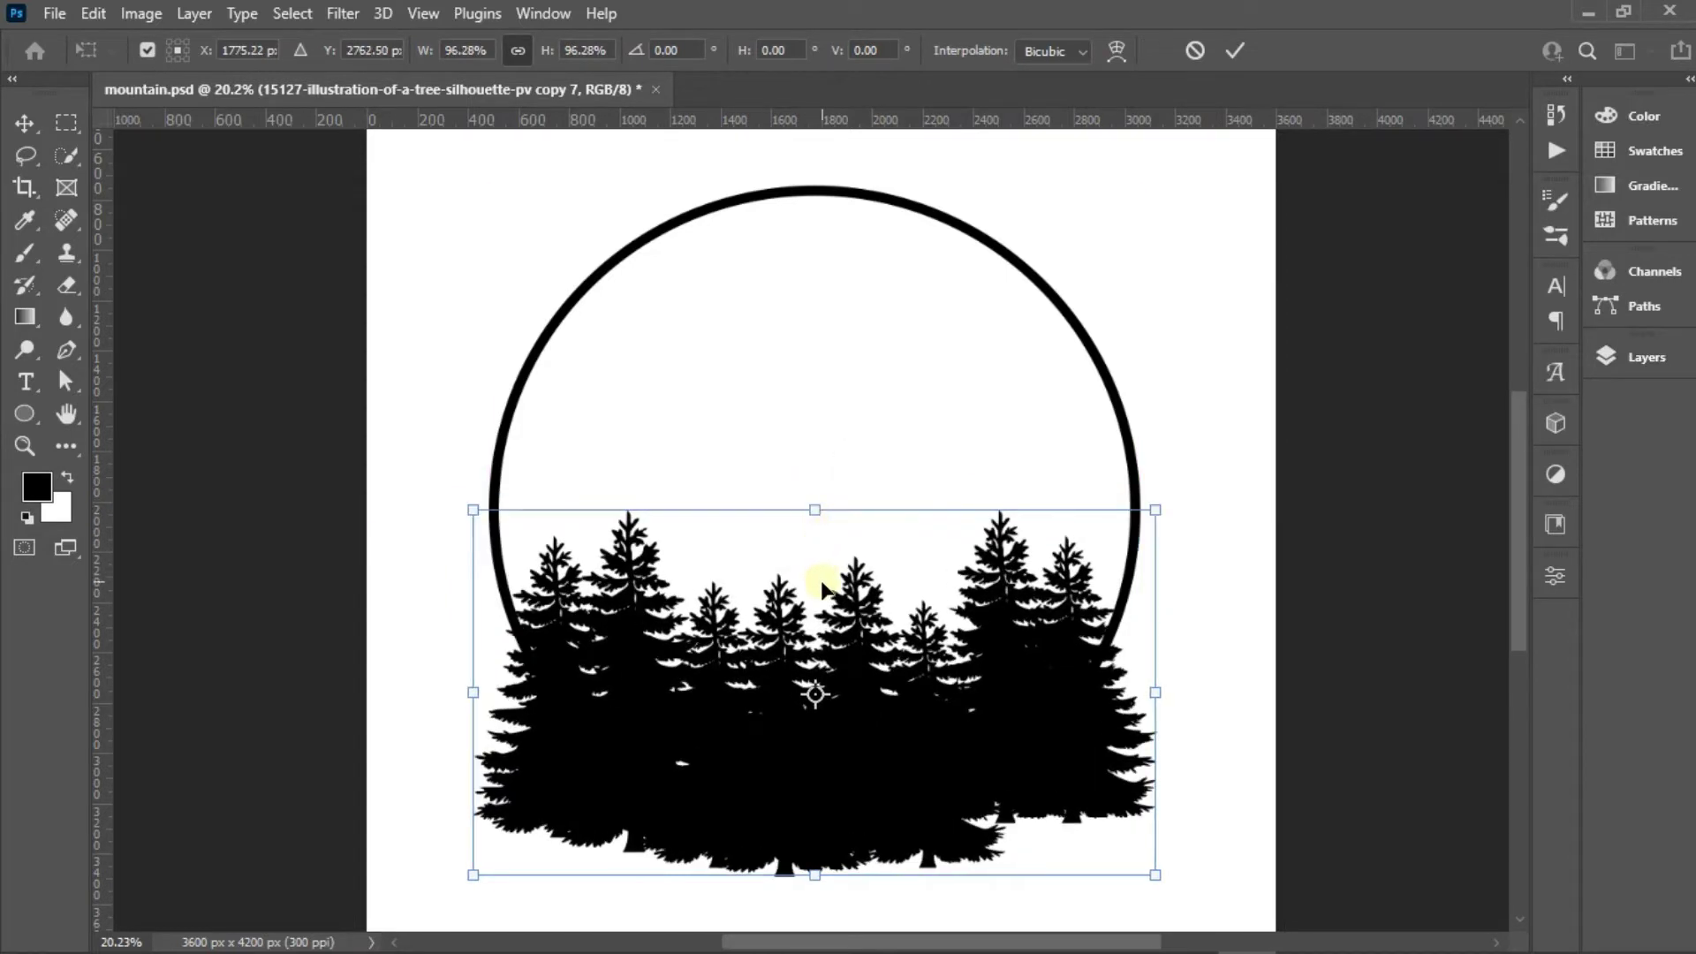
# Add a layer mask limiting the merged trees to a Quick Selection of the circle's interior
pyautogui.click(1233, 55)
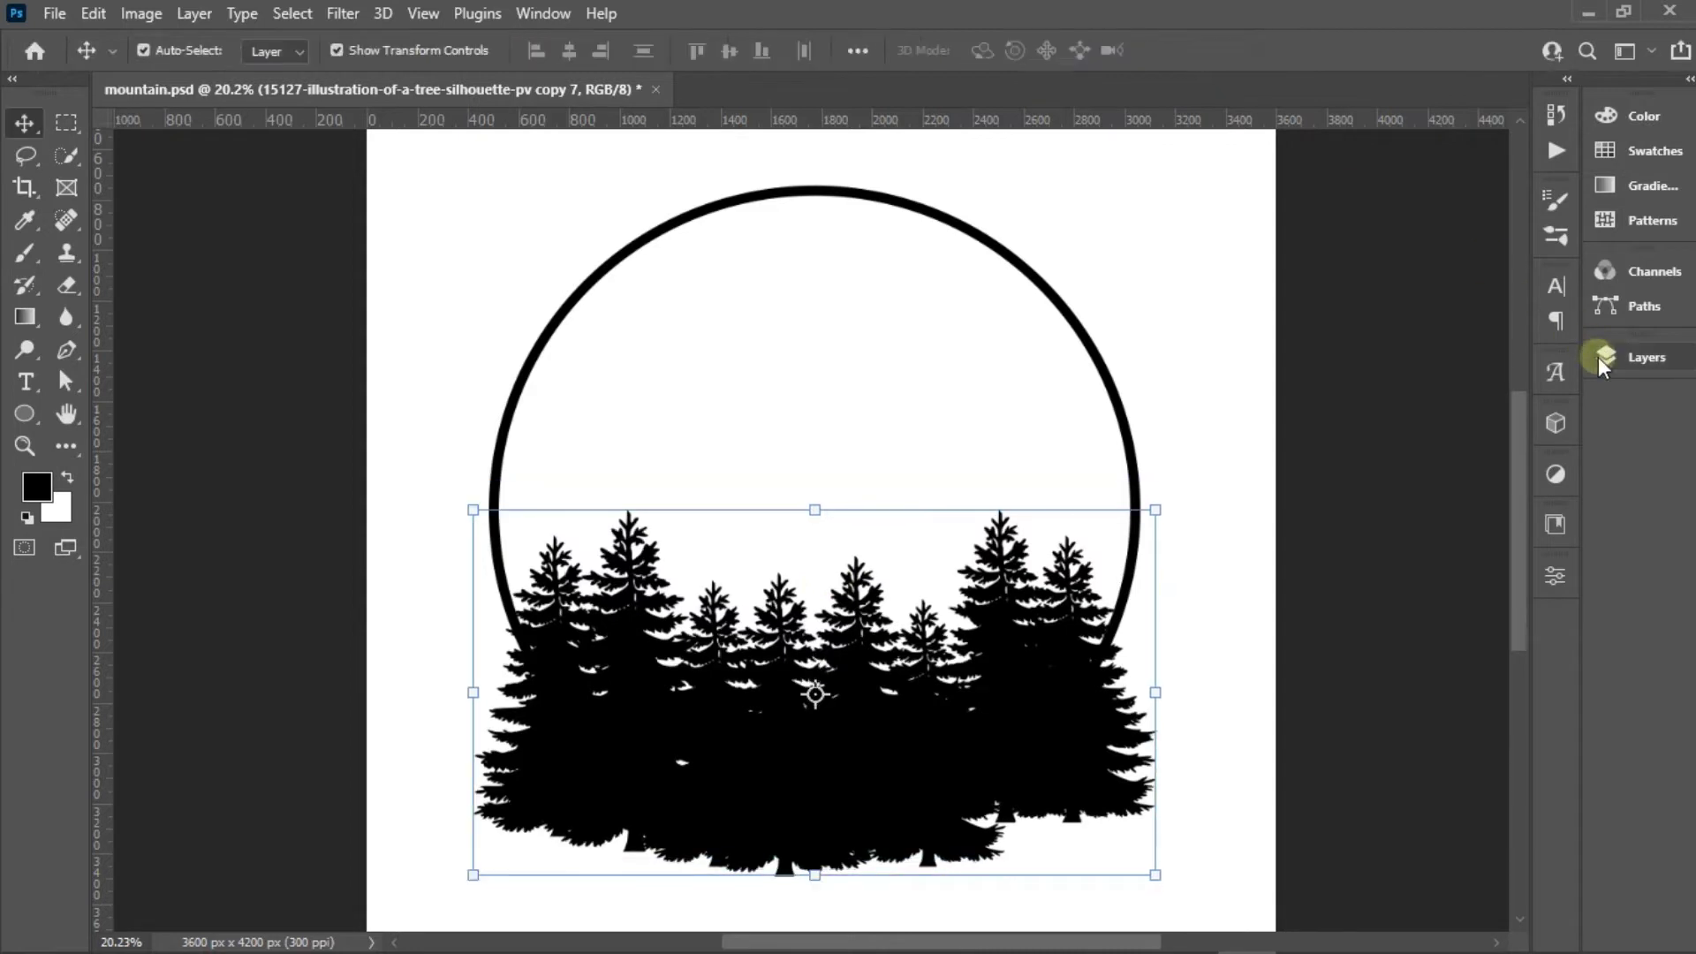
pyautogui.click(1606, 357)
pyautogui.click(1373, 585)
pyautogui.click(1305, 447)
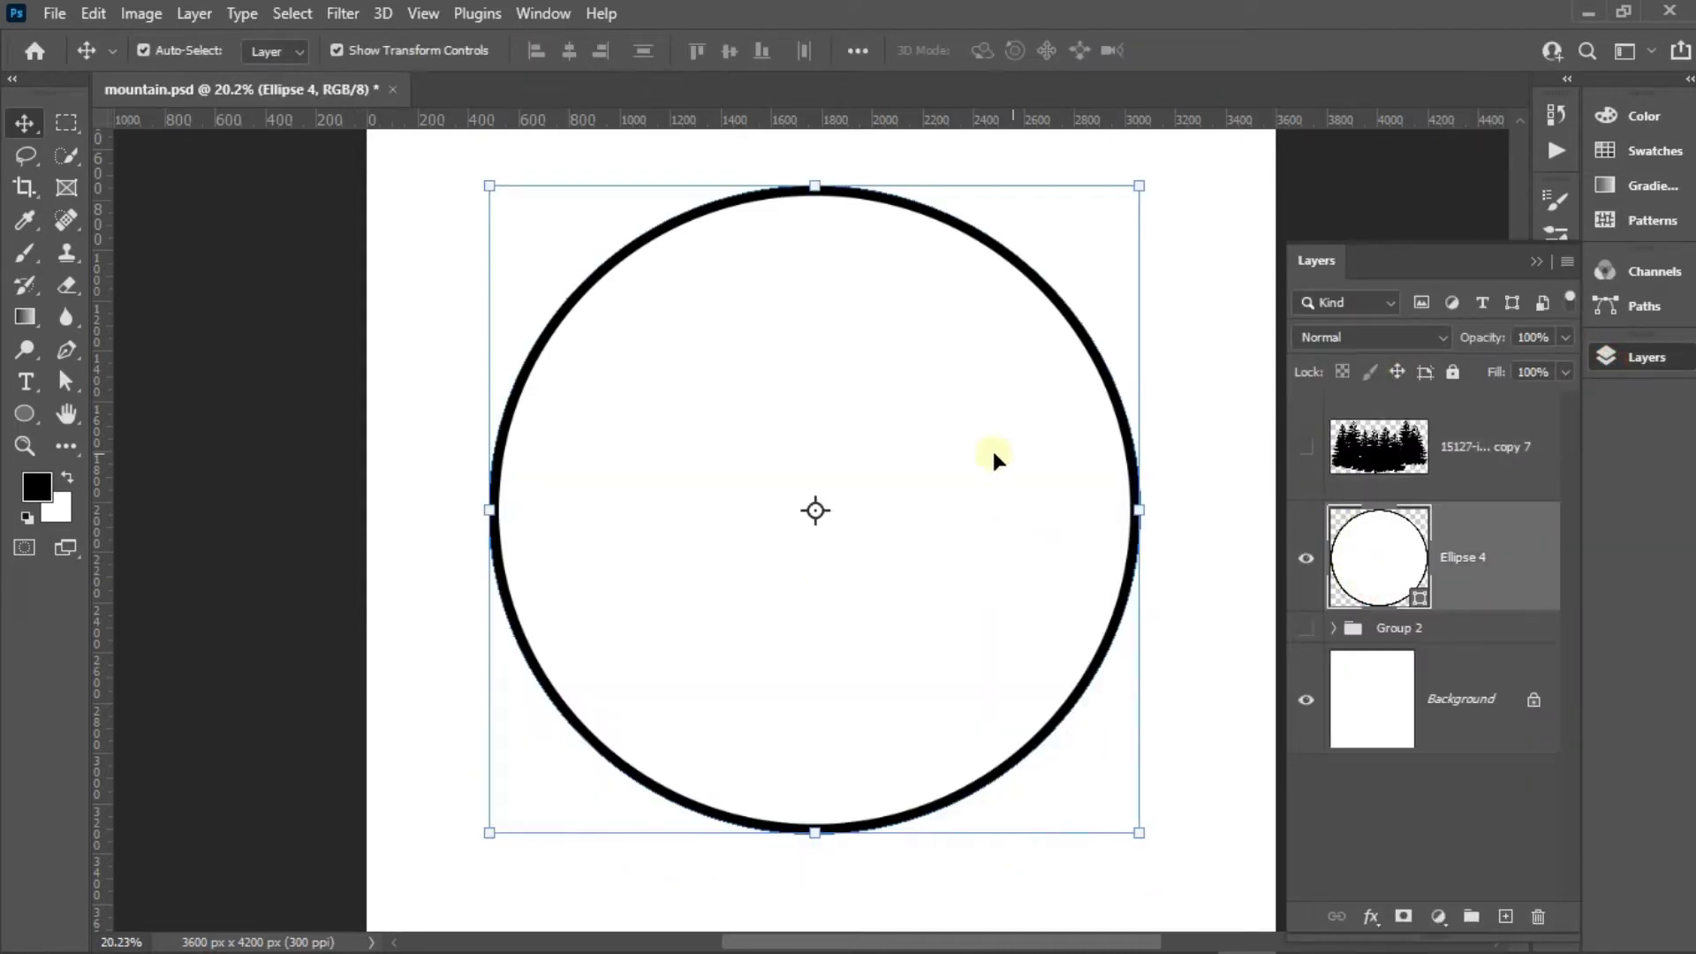
pyautogui.click(67, 155)
pyautogui.moveTo(856, 462); pyautogui.dragTo(732, 362)
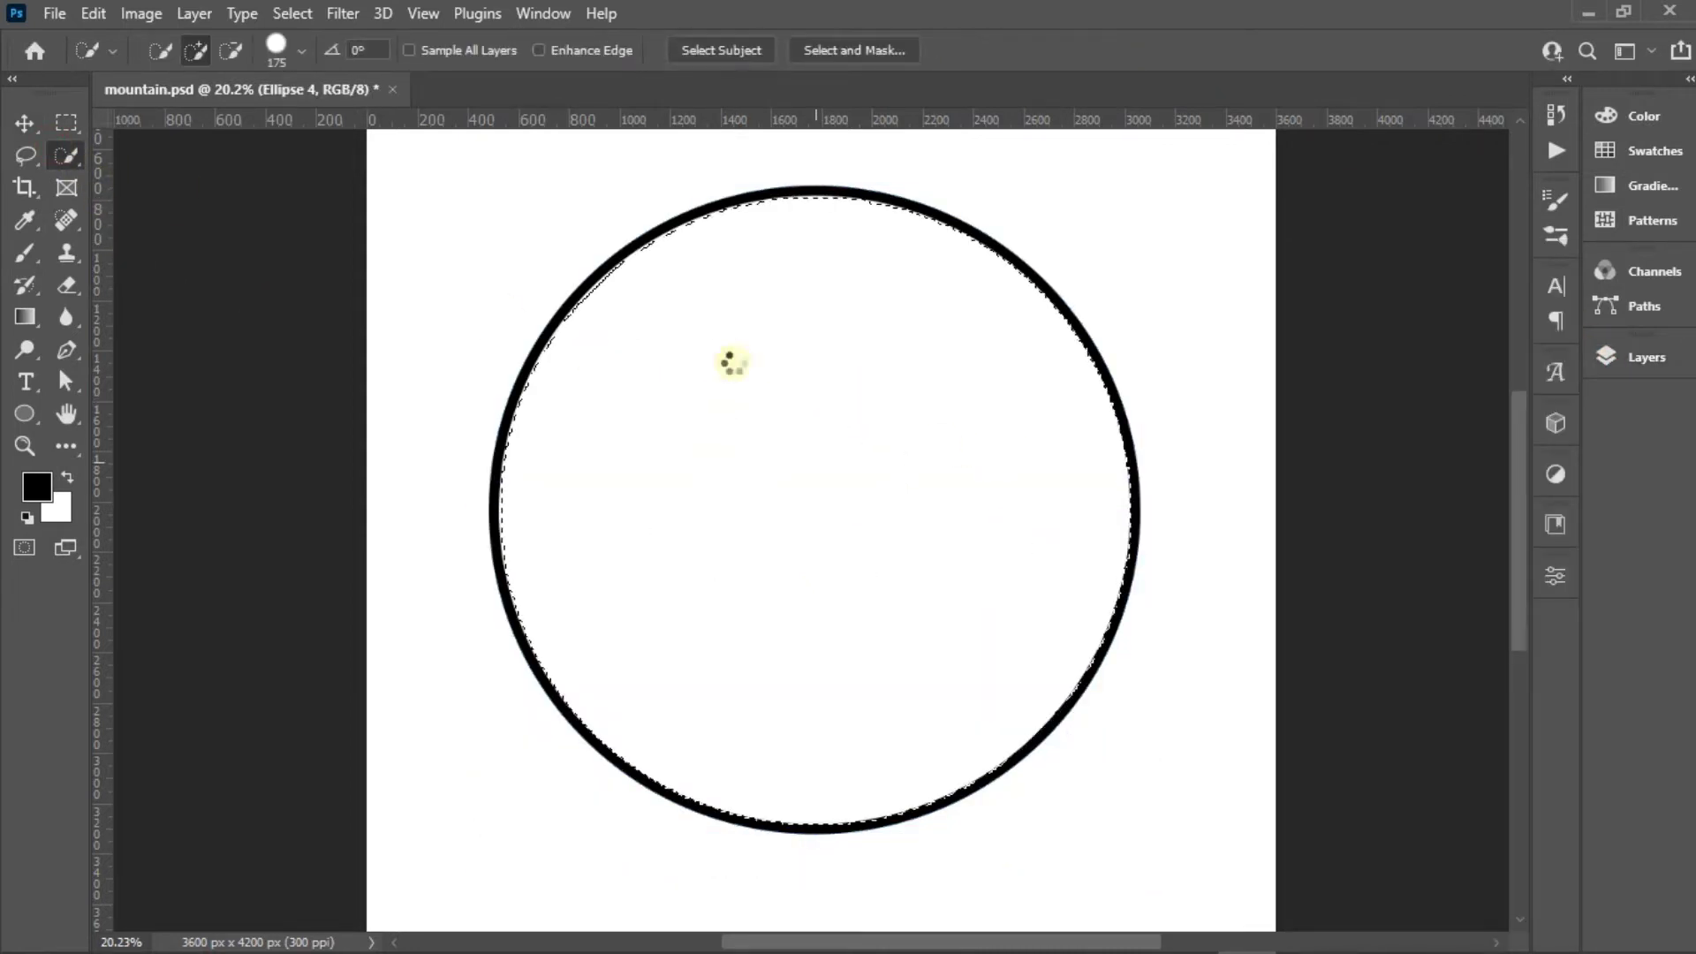
pyautogui.click(1610, 355)
pyautogui.click(1459, 442)
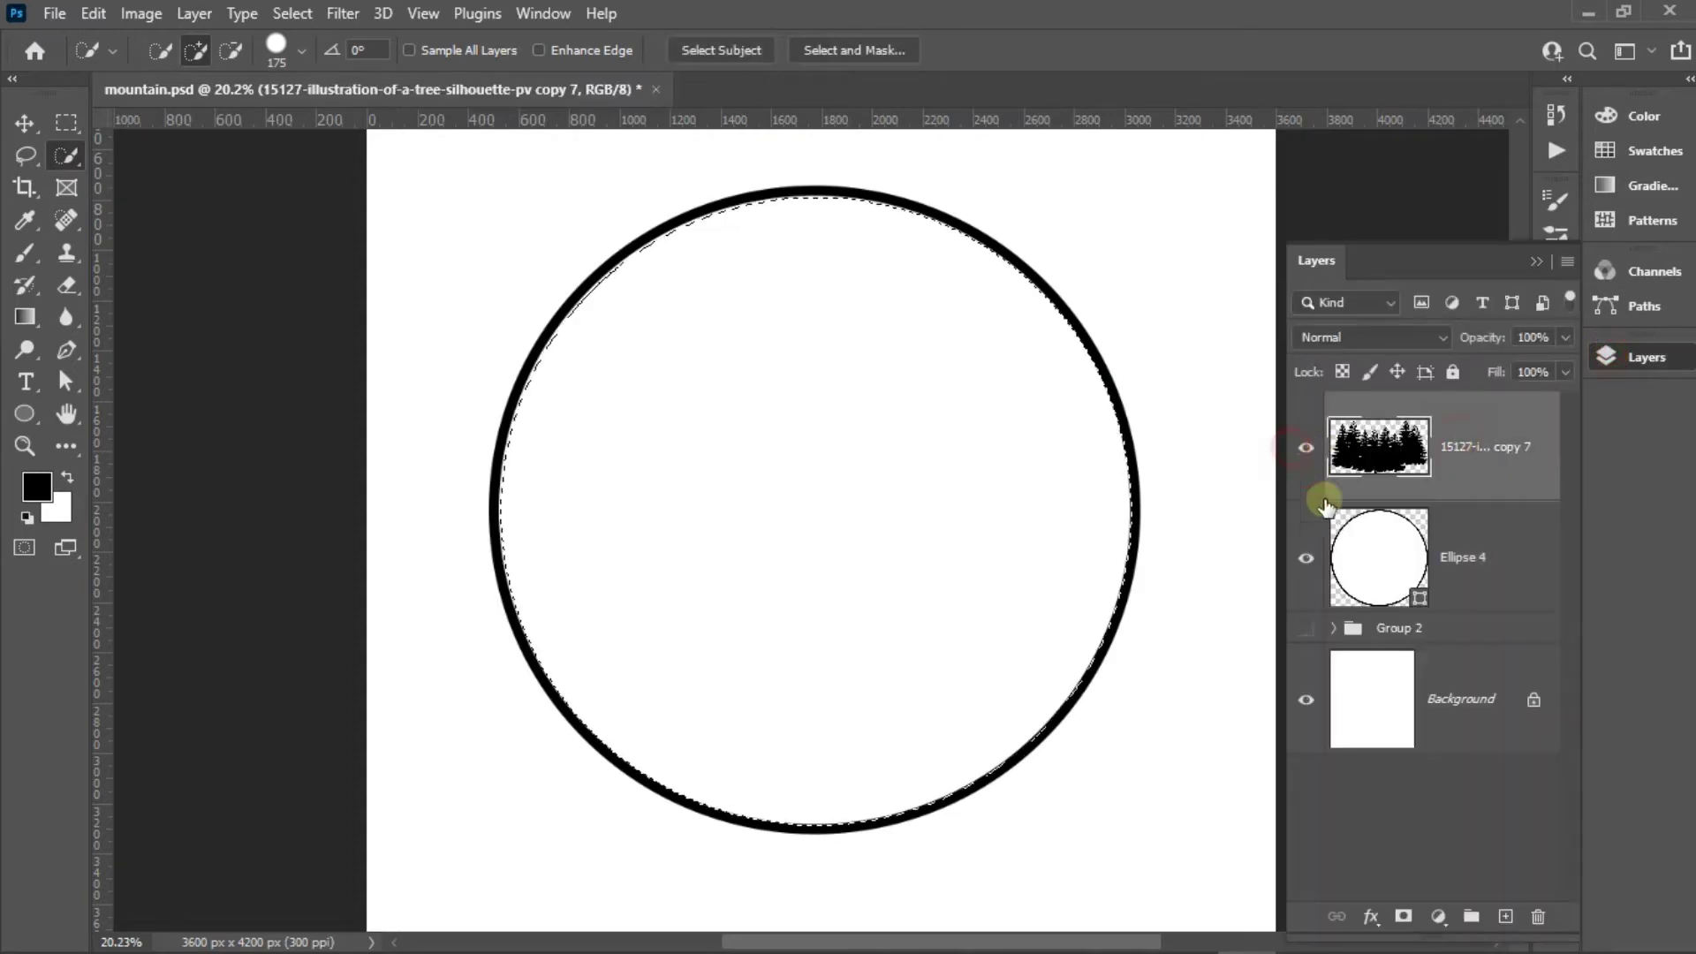
pyautogui.click(1306, 447)
pyautogui.click(1403, 917)
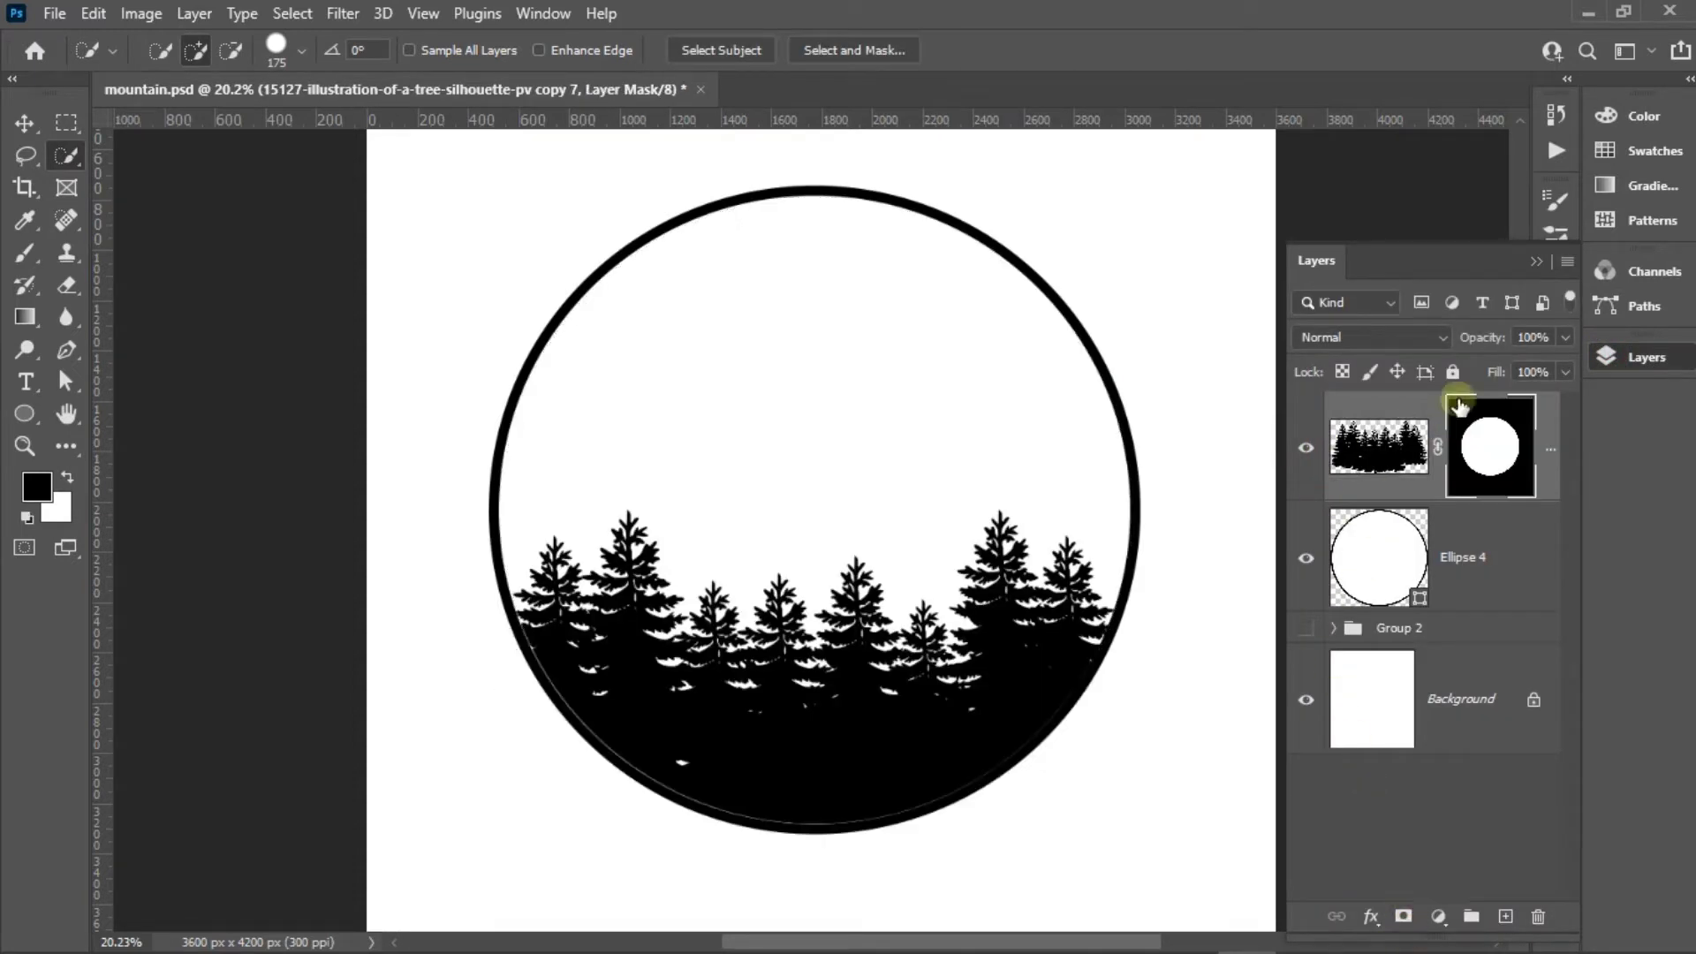
# Check the circle's fill settings and toggle the white background's visibility
pyautogui.click(1352, 565)
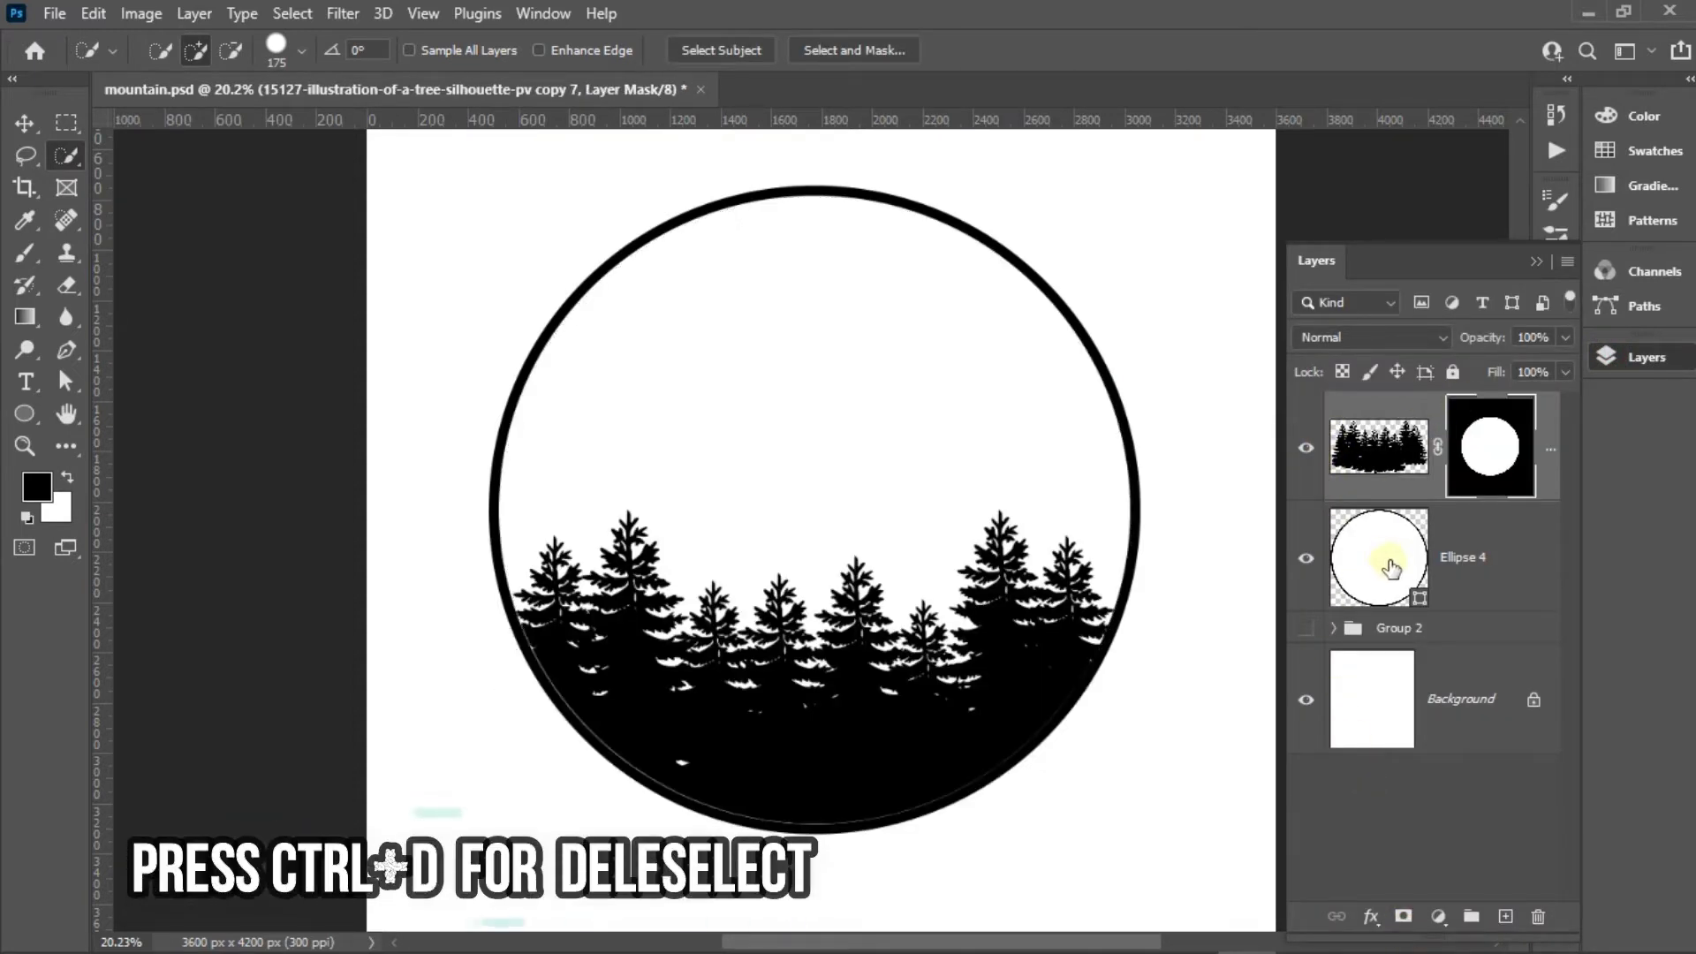
pyautogui.click(1536, 261)
pyautogui.click(1554, 521)
pyautogui.click(1272, 747)
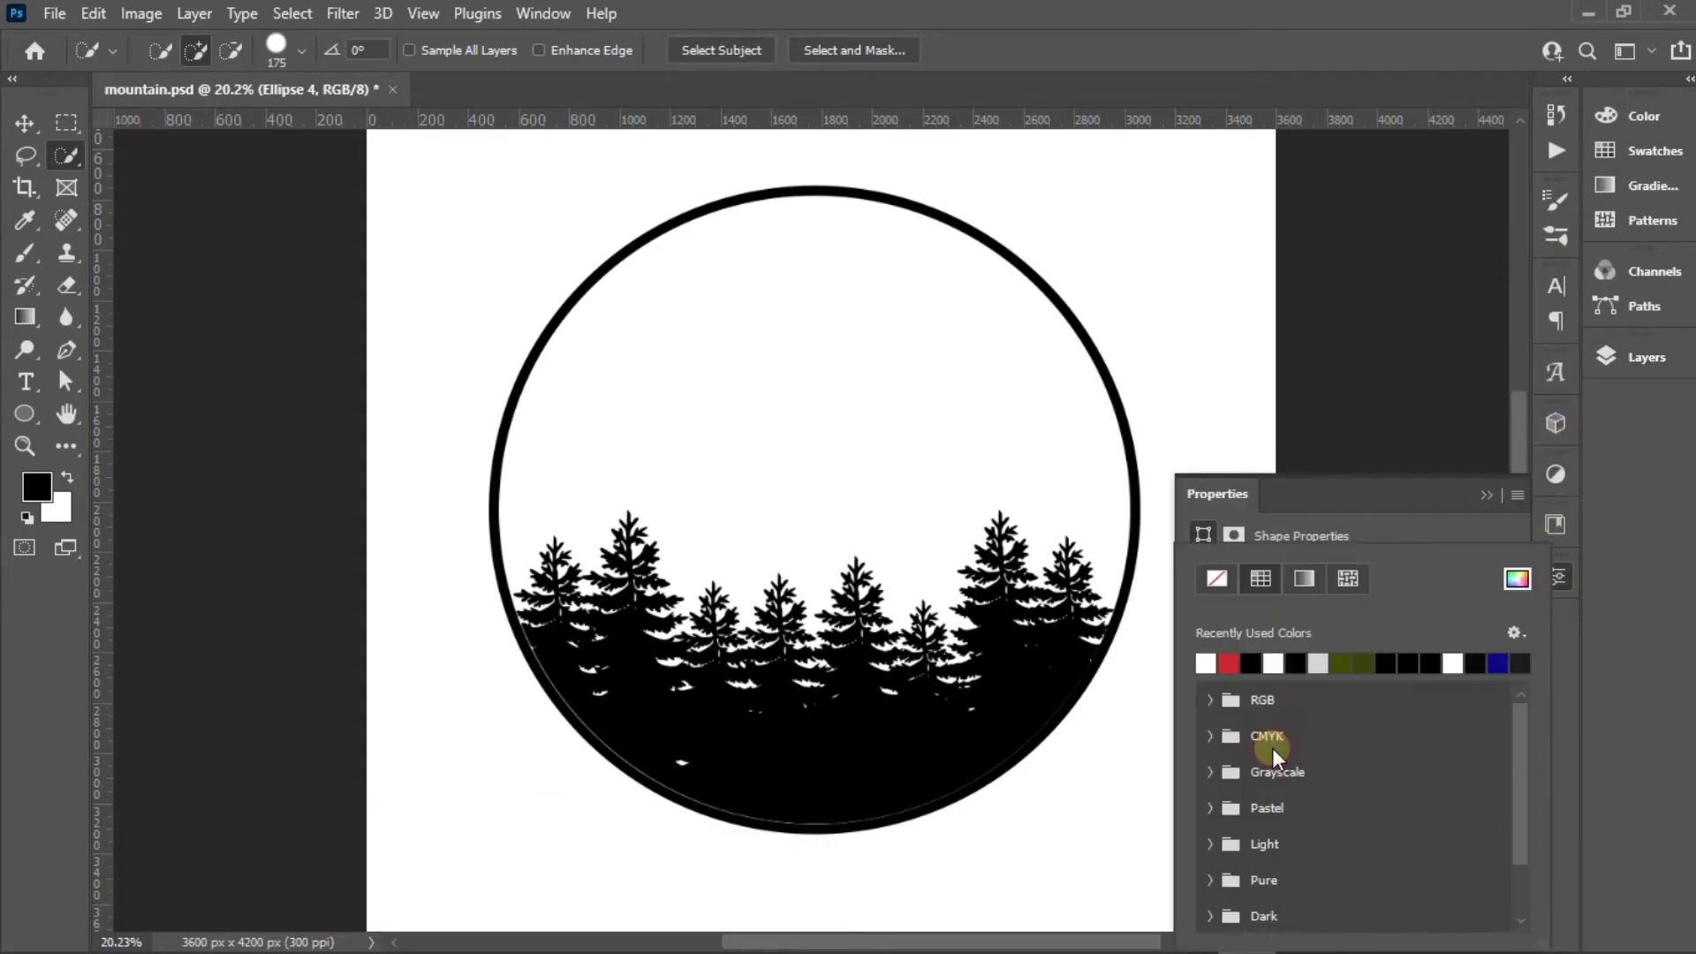
pyautogui.click(1485, 499)
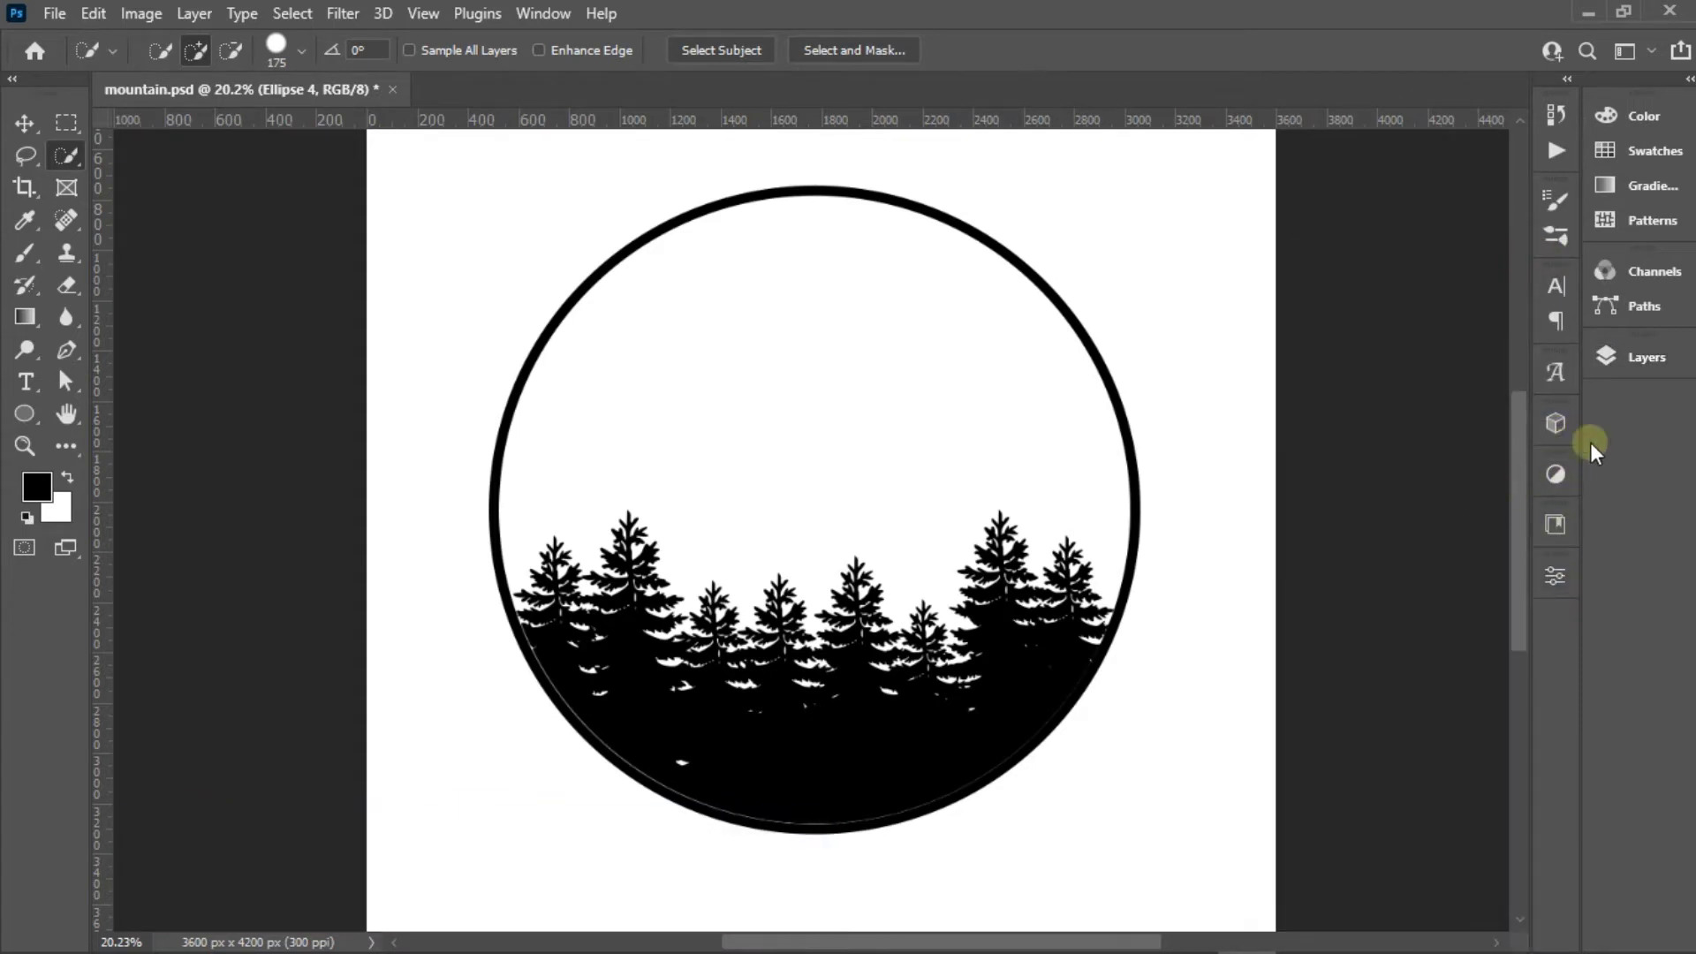
pyautogui.click(1607, 358)
pyautogui.click(1304, 700)
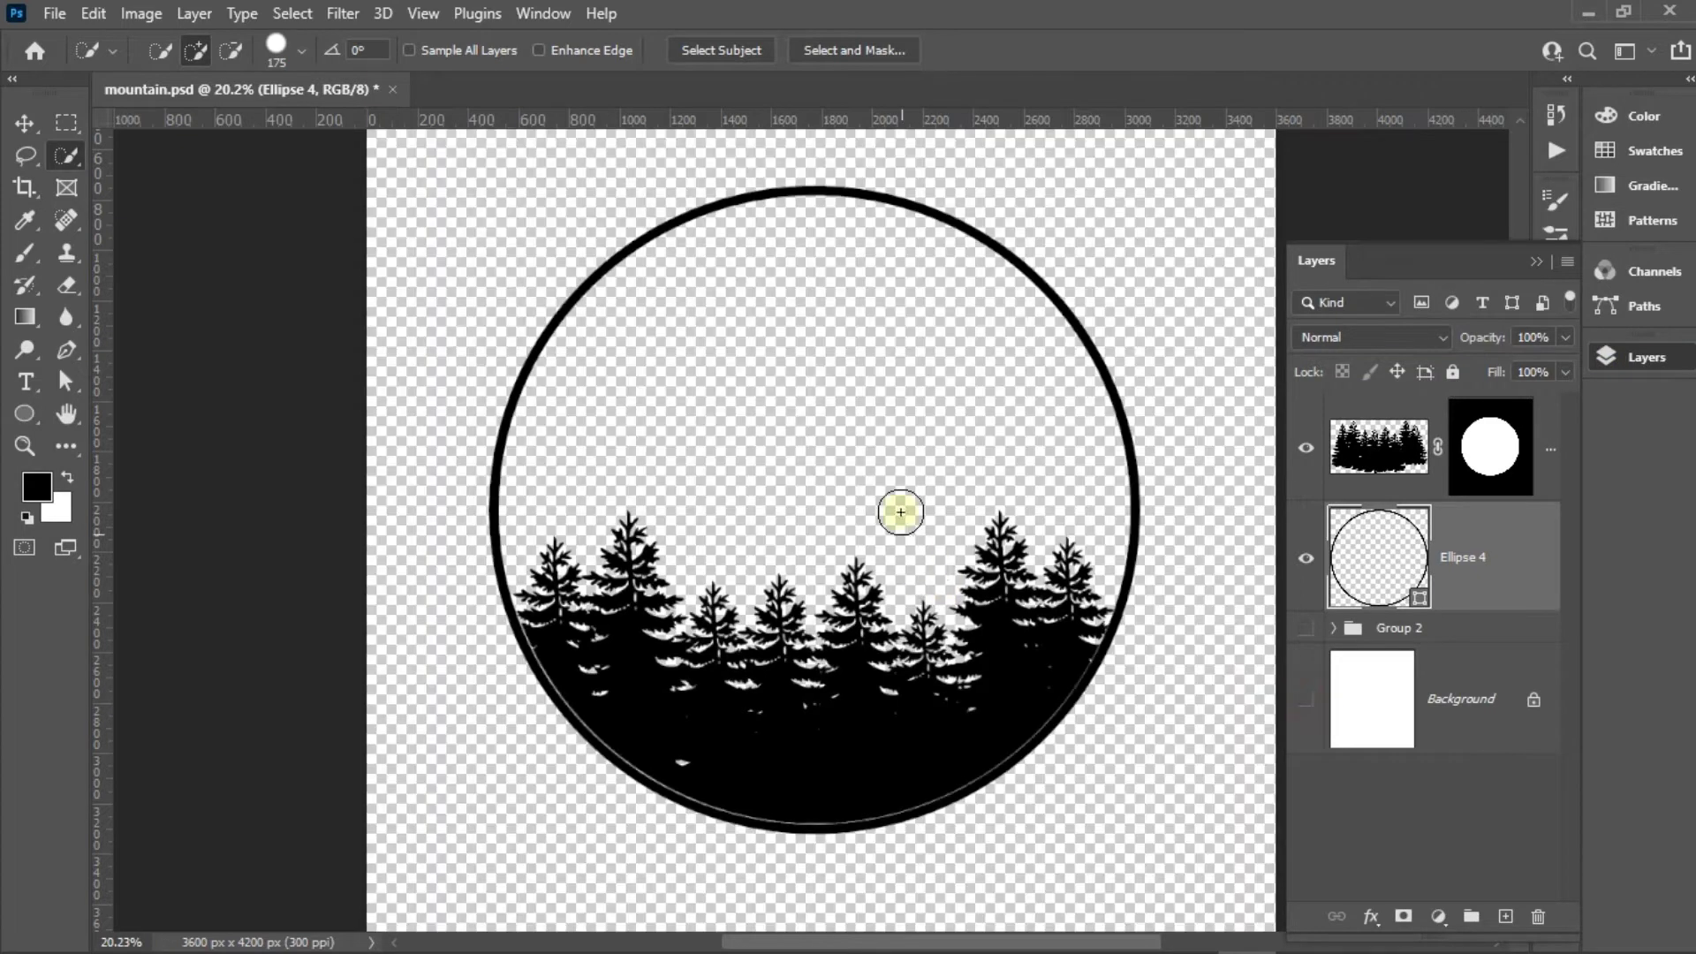
pyautogui.click(1304, 703)
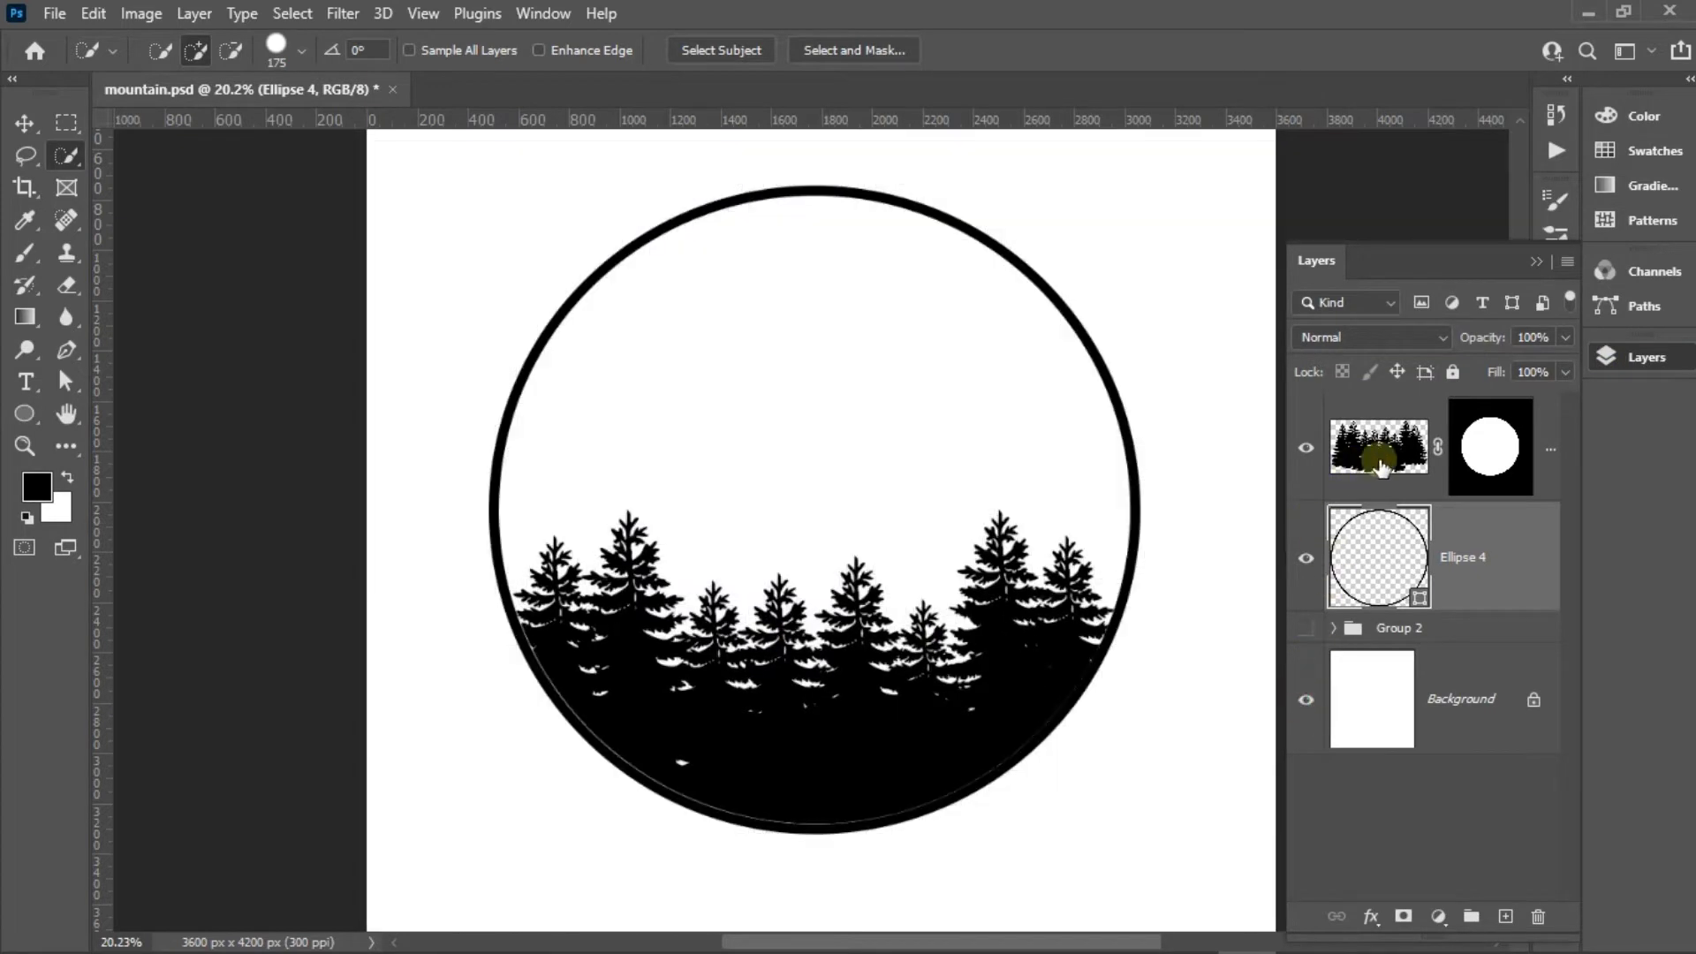
pyautogui.click(1316, 477)
# Place the mountain silhouette image above the trees
pyautogui.hotkey('alt', 'Tab')
pyautogui.moveTo(283, 813)
pyautogui.mouseDown()
pyautogui.moveTo(1141, 944)
pyautogui.moveTo(887, 544)
pyautogui.mouseUp()
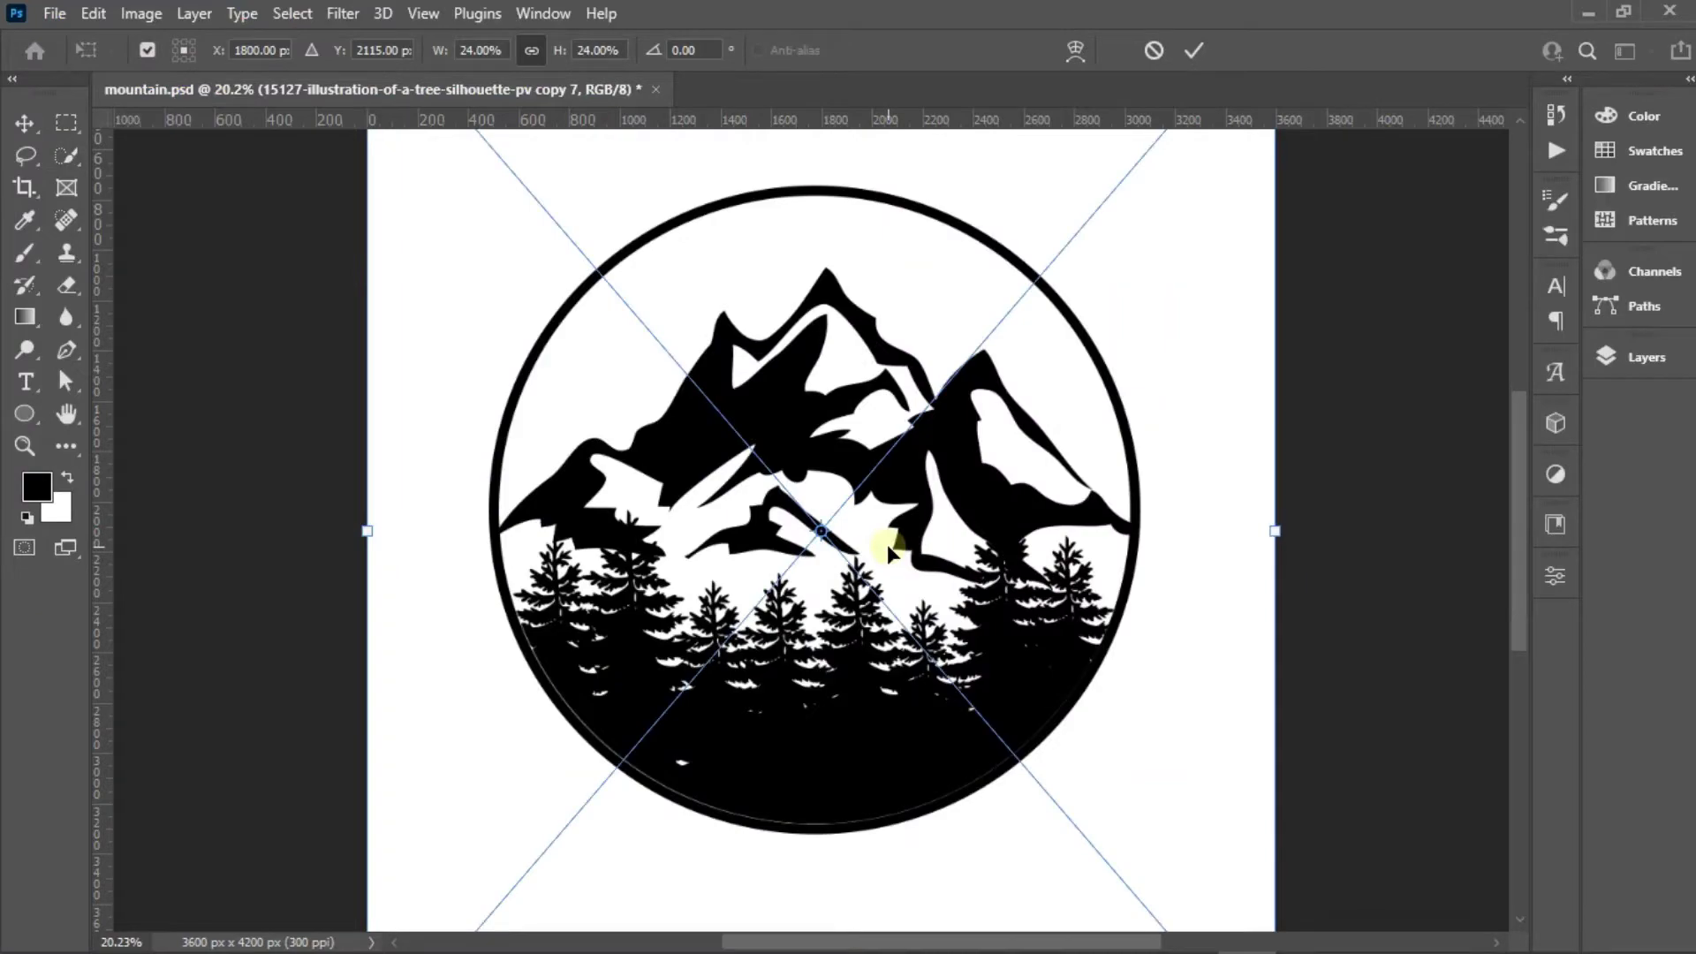
pyautogui.click(1194, 50)
# Add the PngItem_430 bird flock, rasterize it, and shrink it beside the left peaks
pyautogui.click(1129, 923)
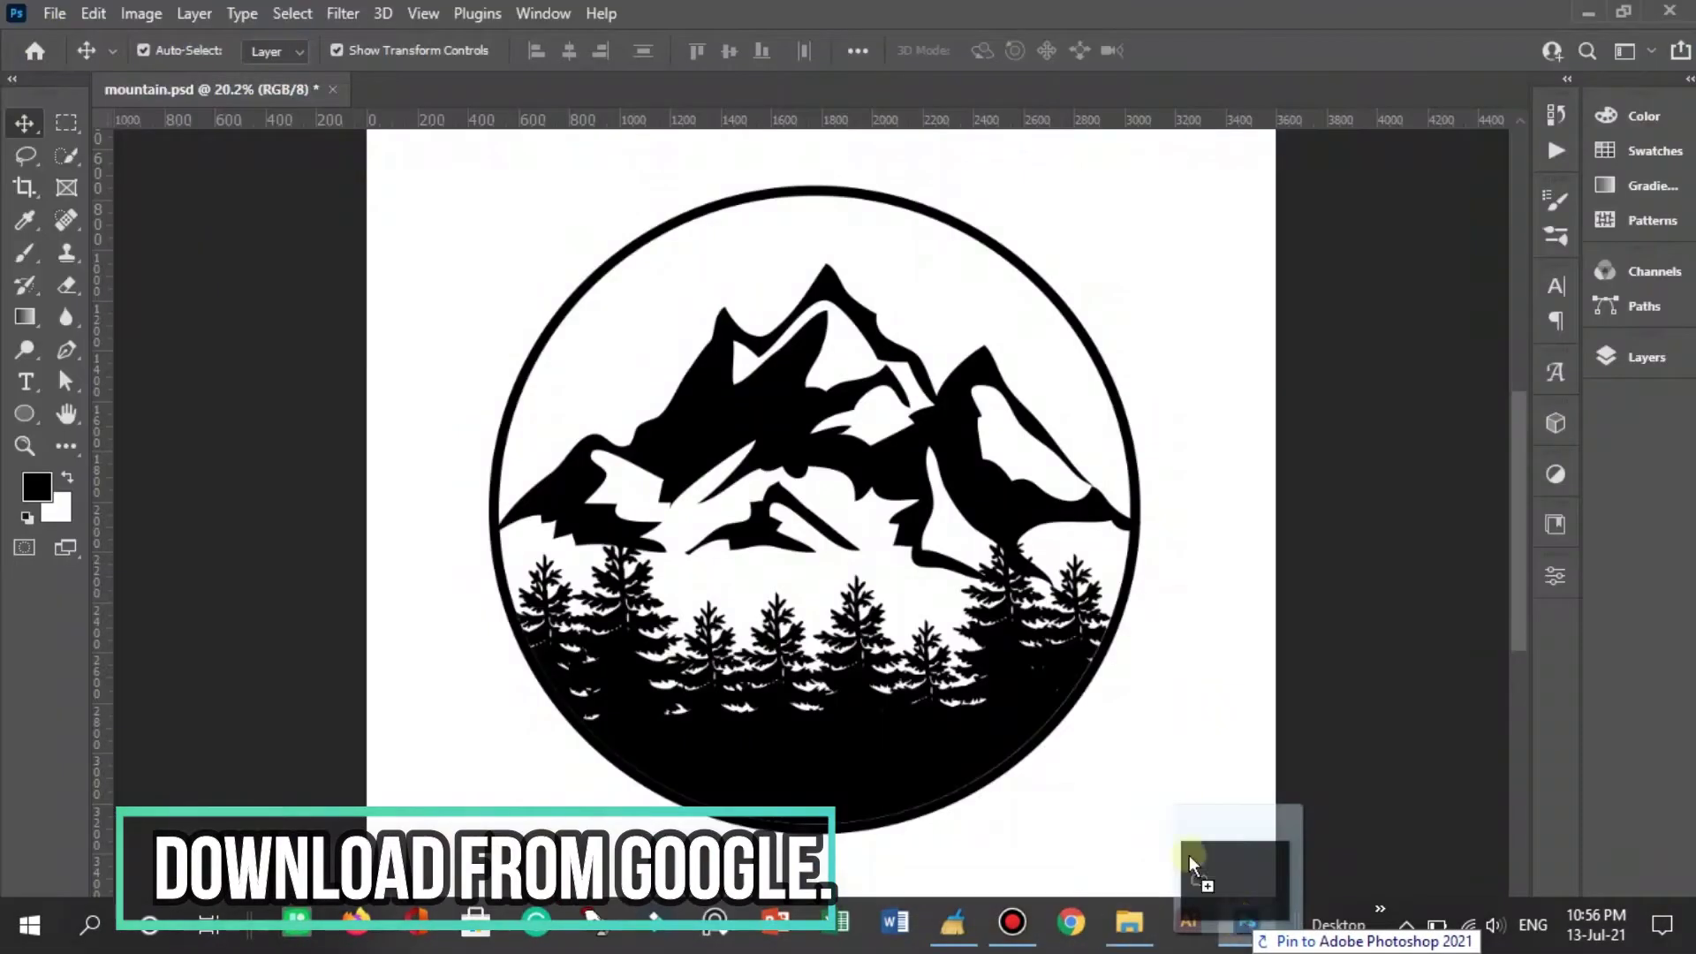
pyautogui.moveTo(1219, 932); pyautogui.dragTo(795, 362)
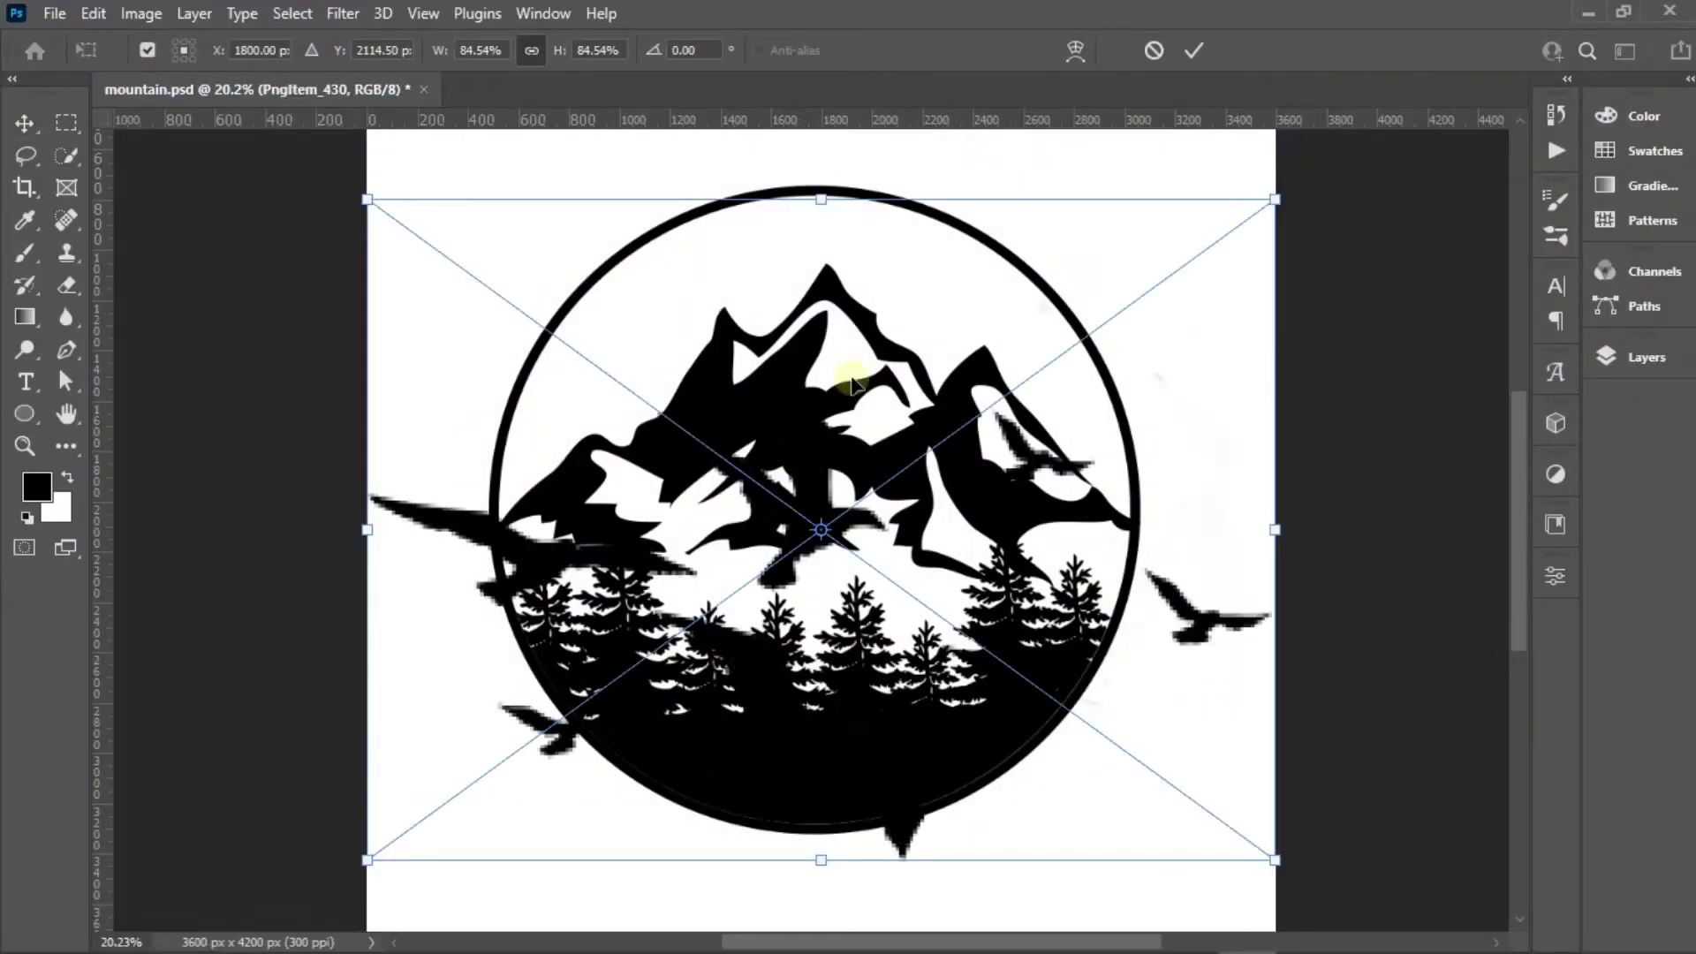
pyautogui.click(1634, 357)
pyautogui.rightClick(1456, 477)
pyautogui.click(1267, 501)
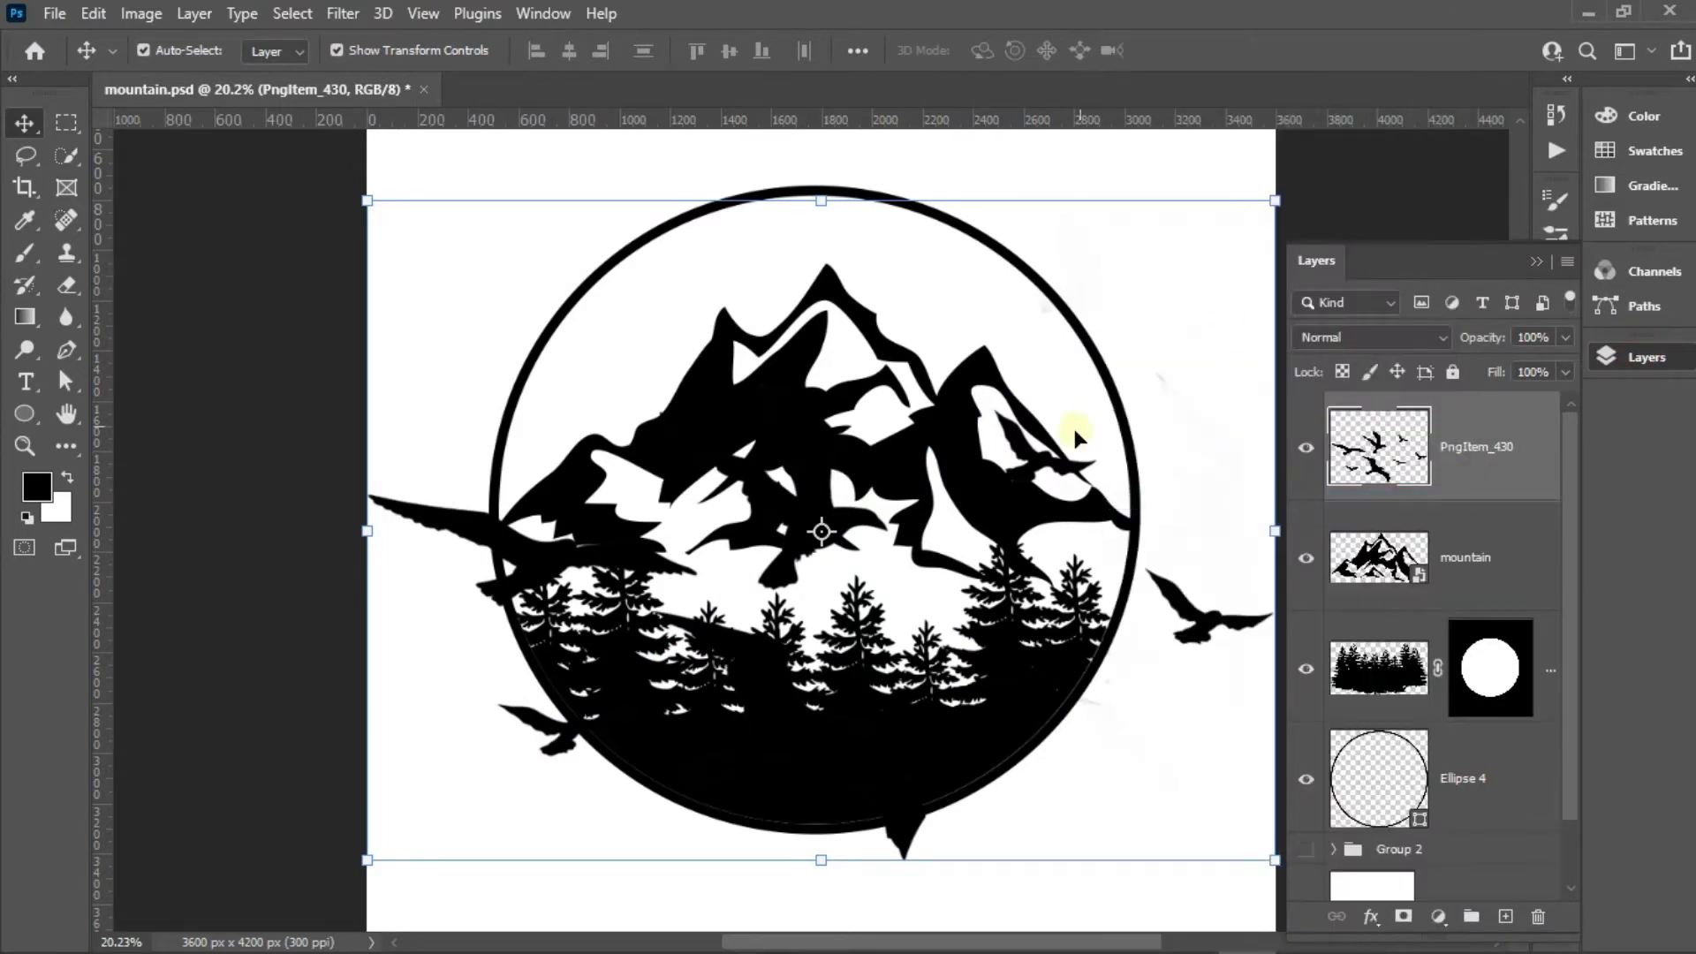
pyautogui.moveTo(821, 859); pyautogui.dragTo(804, 394)
pyautogui.moveTo(806, 285); pyautogui.dragTo(662, 318)
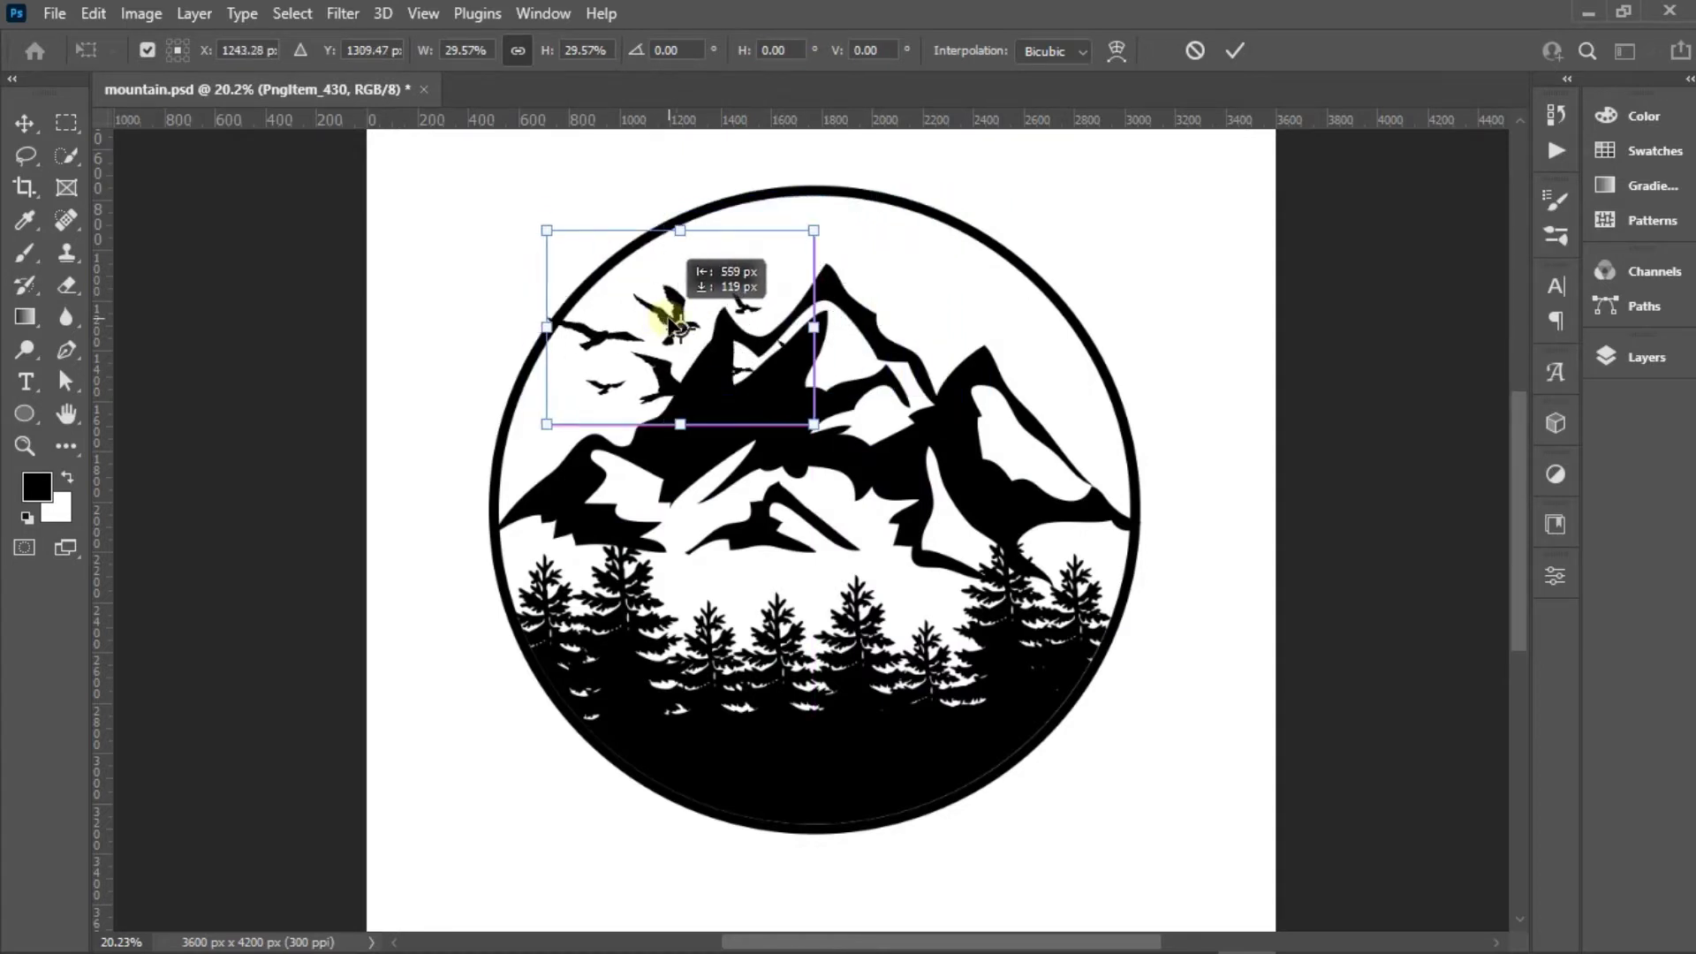
pyautogui.moveTo(661, 318); pyautogui.dragTo(681, 319)
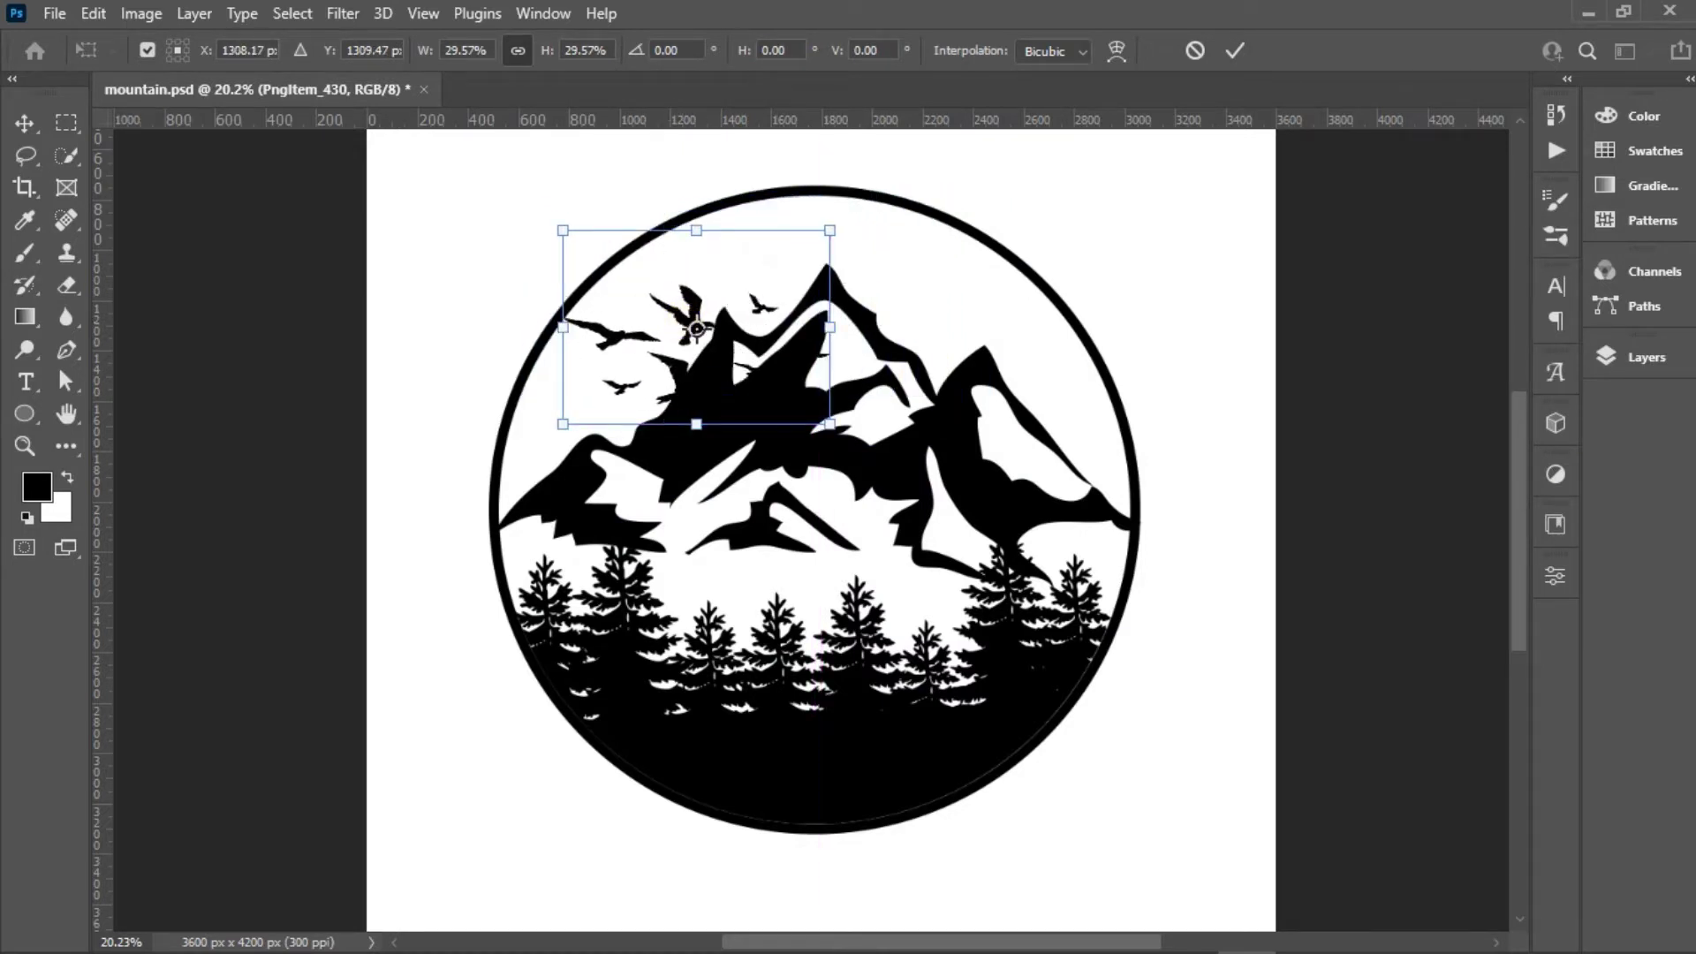
pyautogui.click(1625, 356)
pyautogui.click(1236, 53)
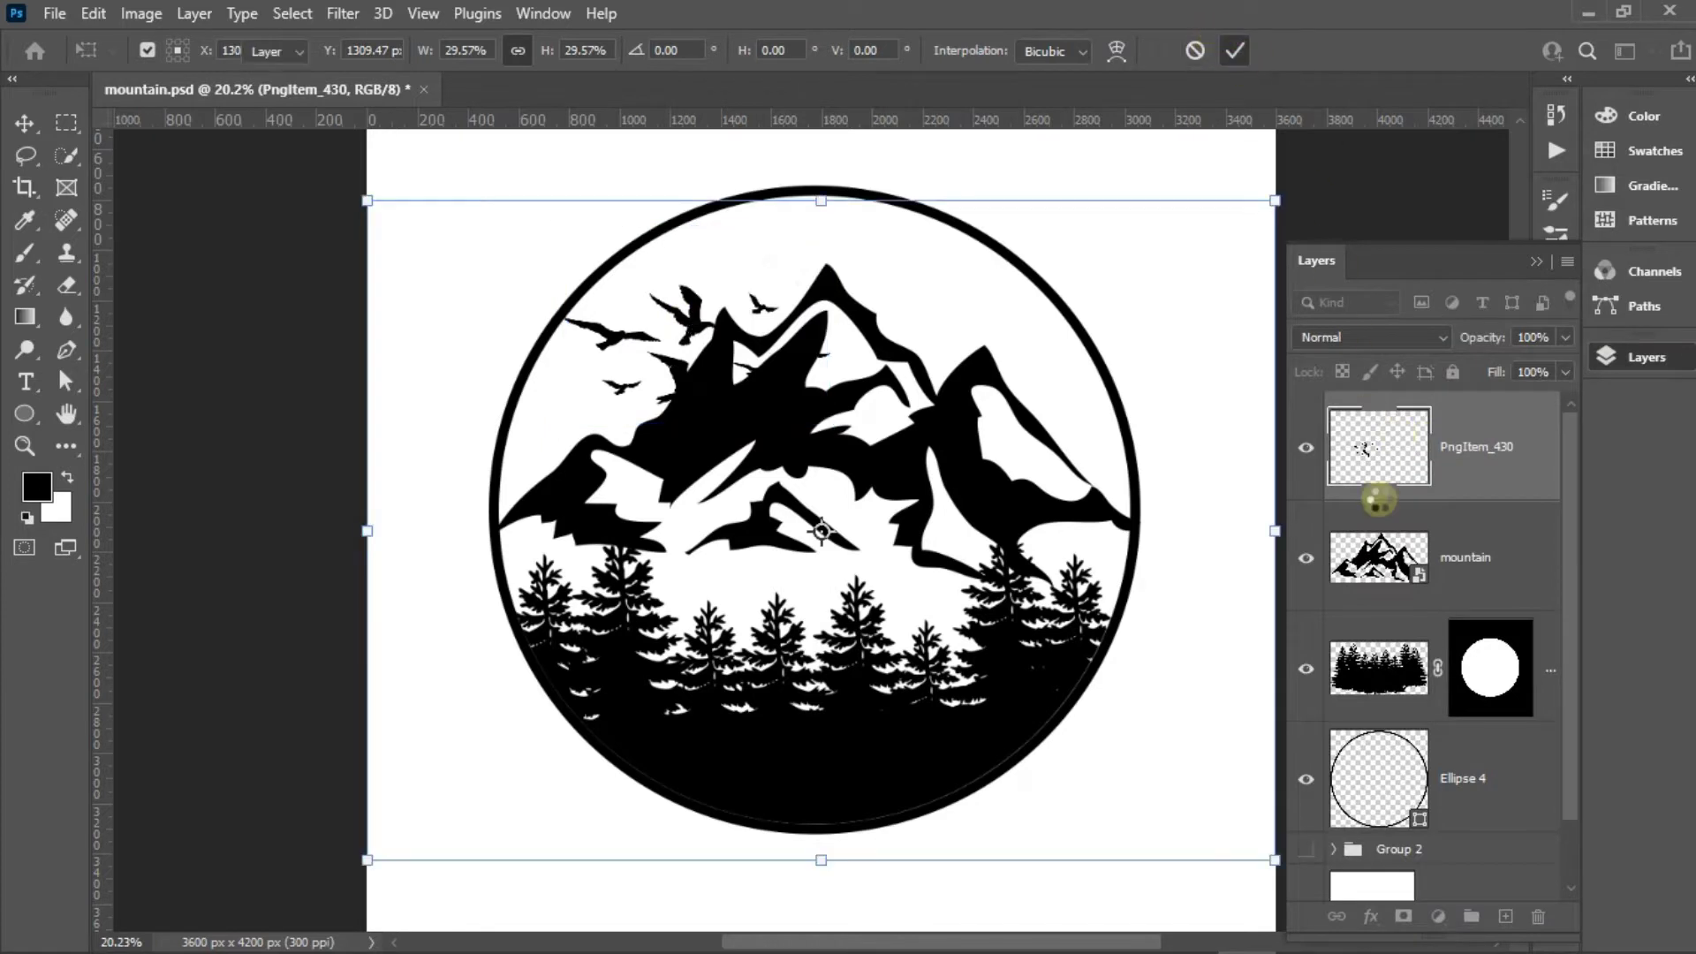
# Hide the mountain layer and erase all but two birds from the PngItem_430 flock
pyautogui.click(1307, 559)
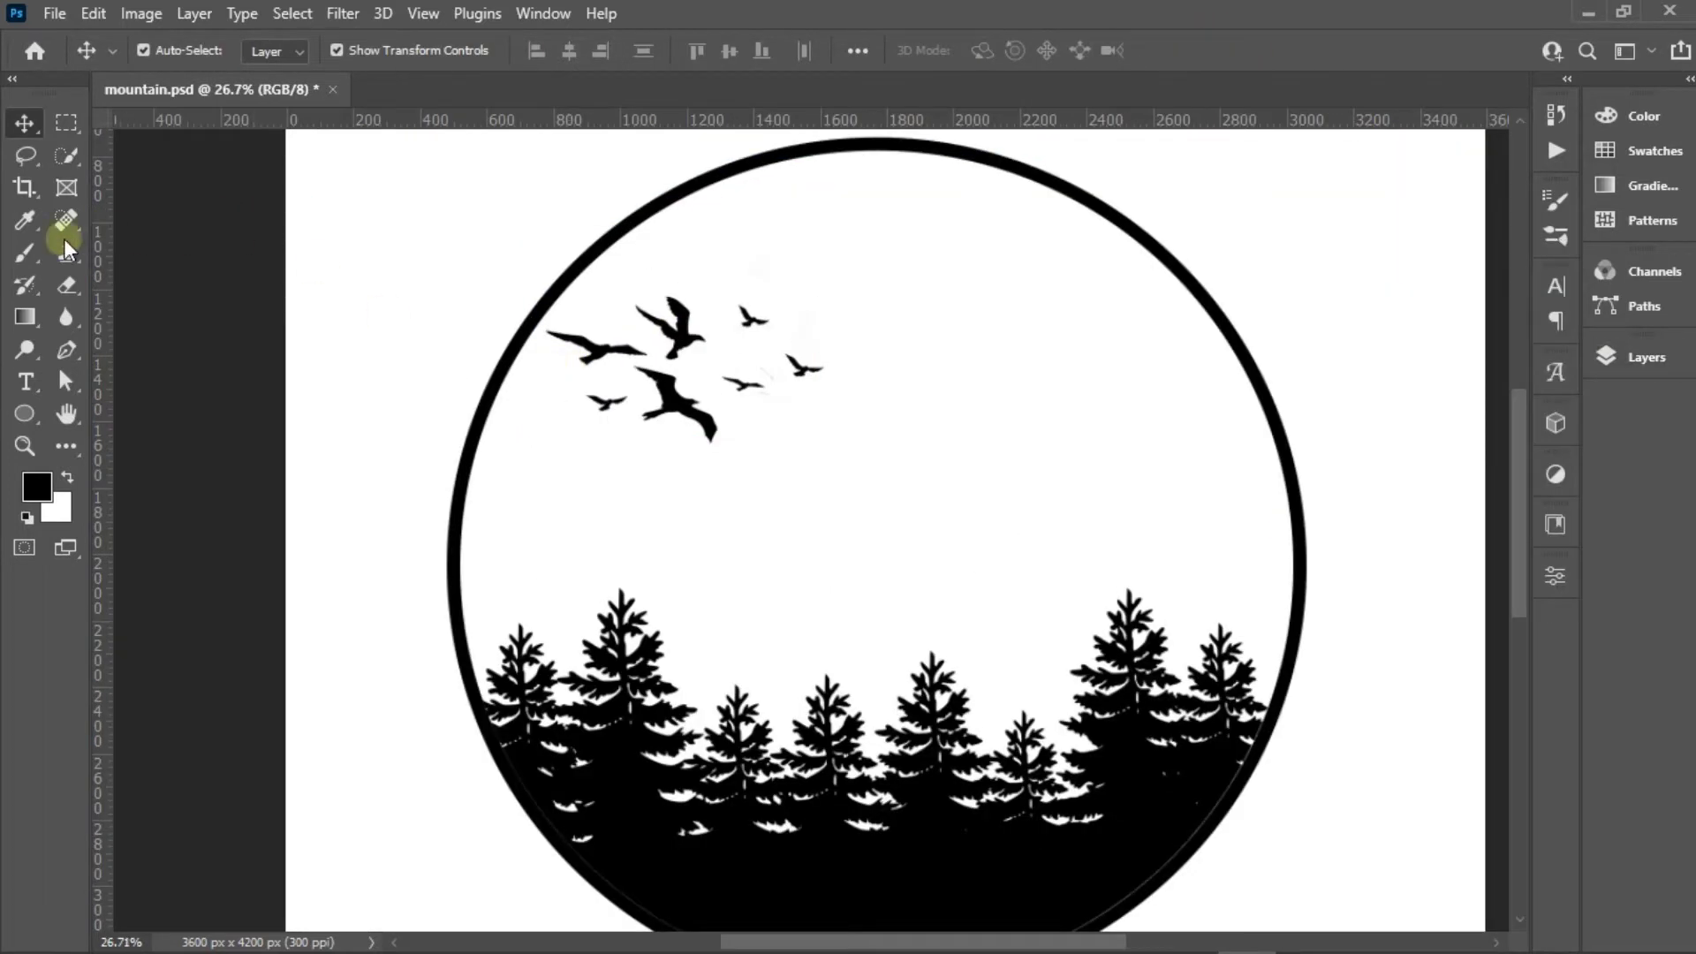
pyautogui.click(67, 289)
pyautogui.click(1616, 357)
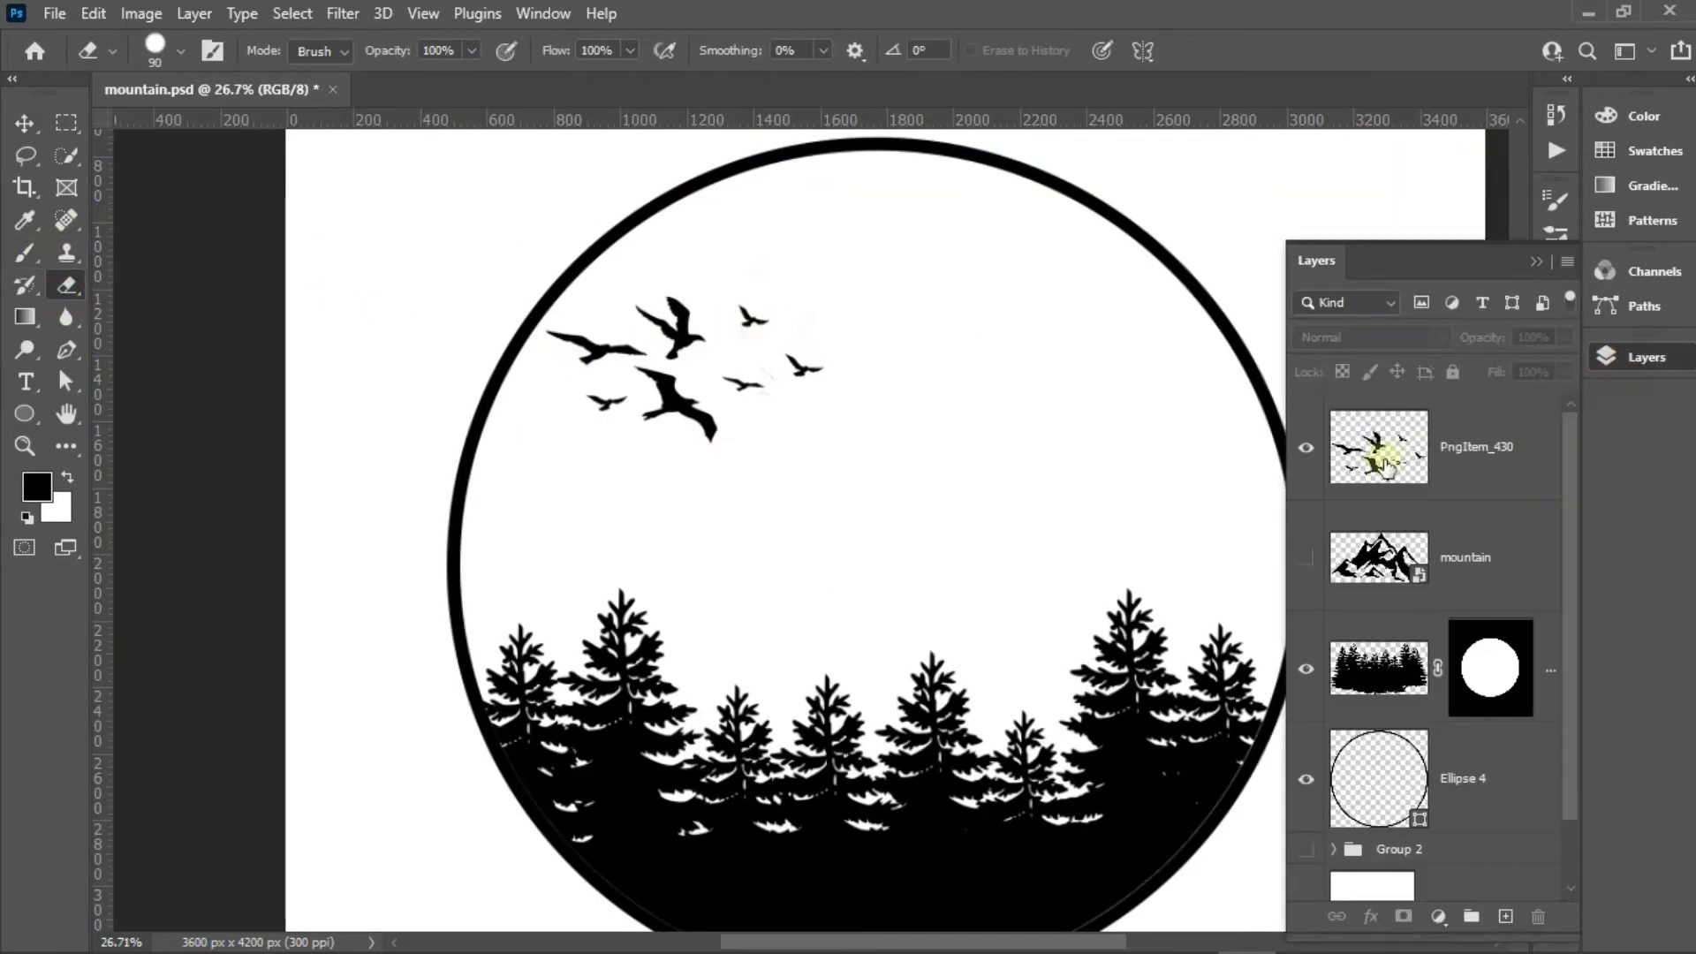
pyautogui.click(1483, 446)
pyautogui.moveTo(662, 301); pyautogui.dragTo(681, 292)
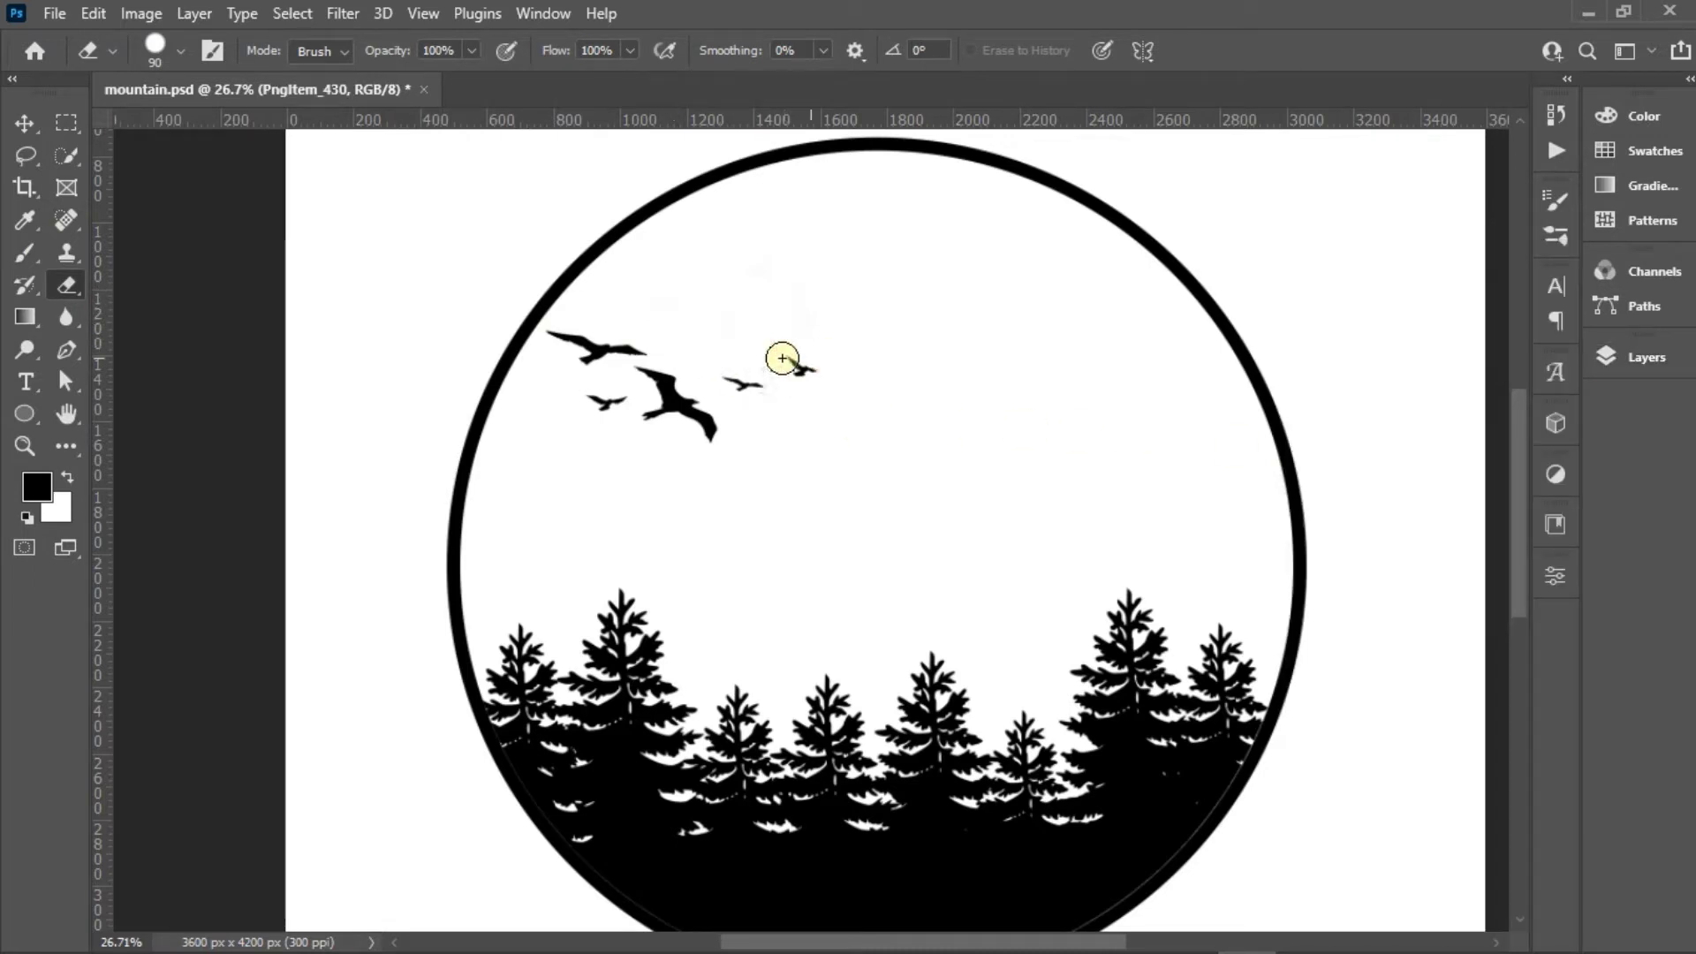
pyautogui.moveTo(642, 378); pyautogui.dragTo(648, 378)
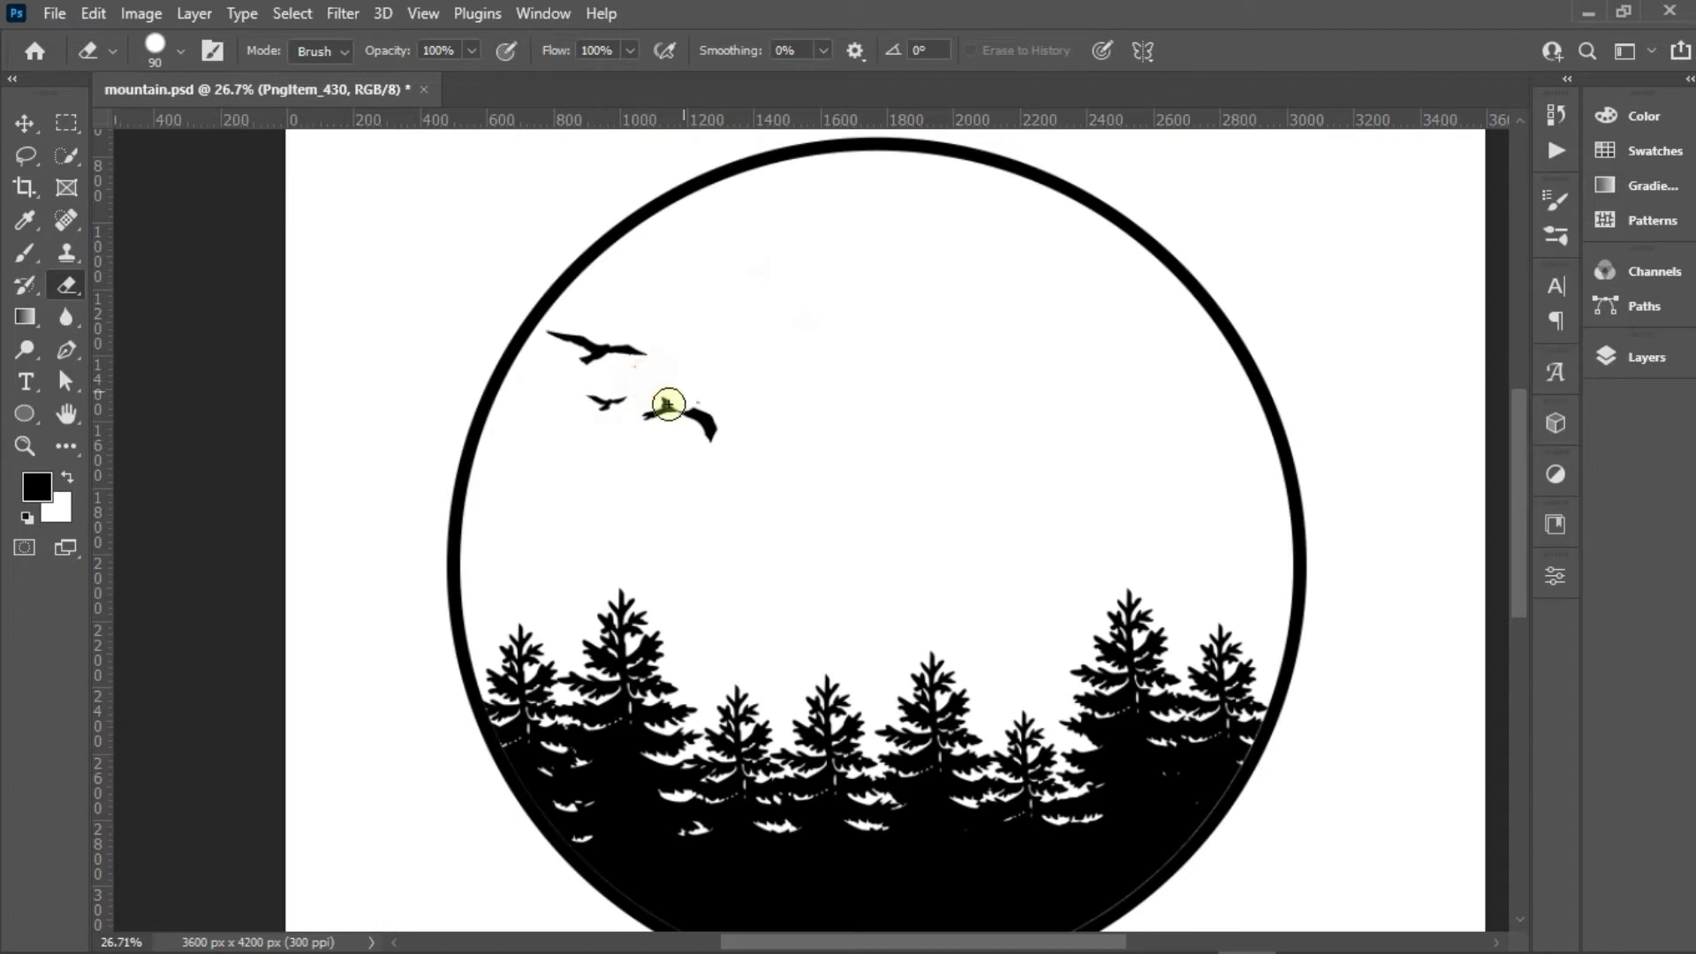
pyautogui.click(715, 432)
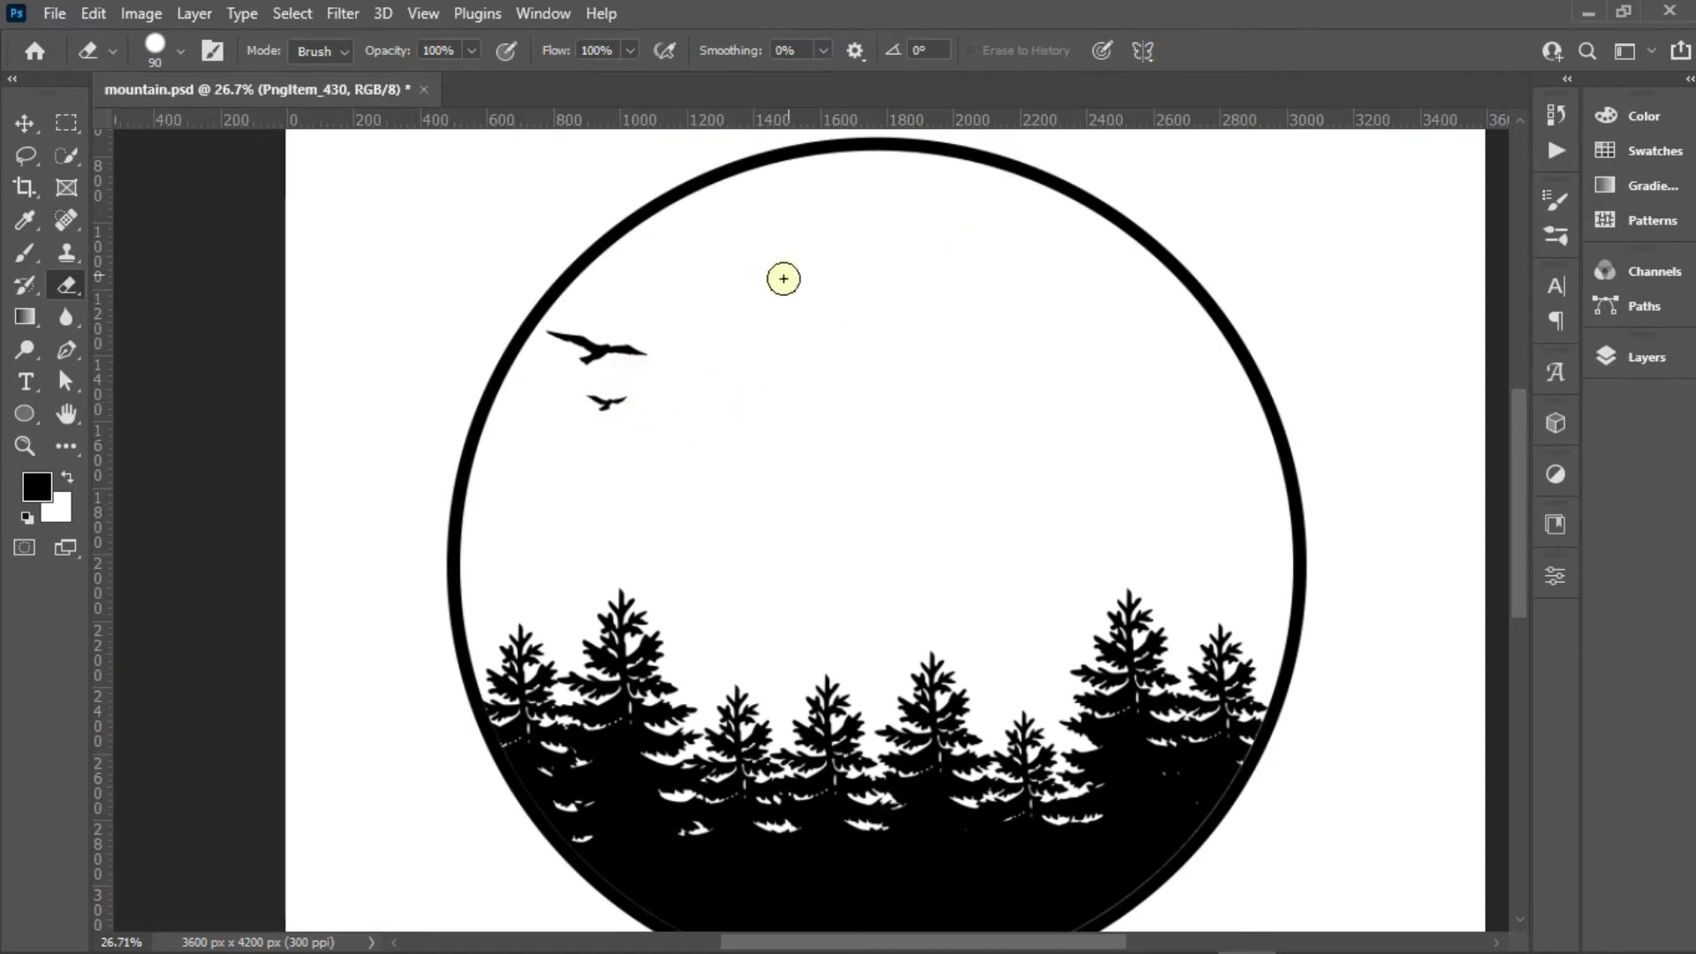
pyautogui.press('v')
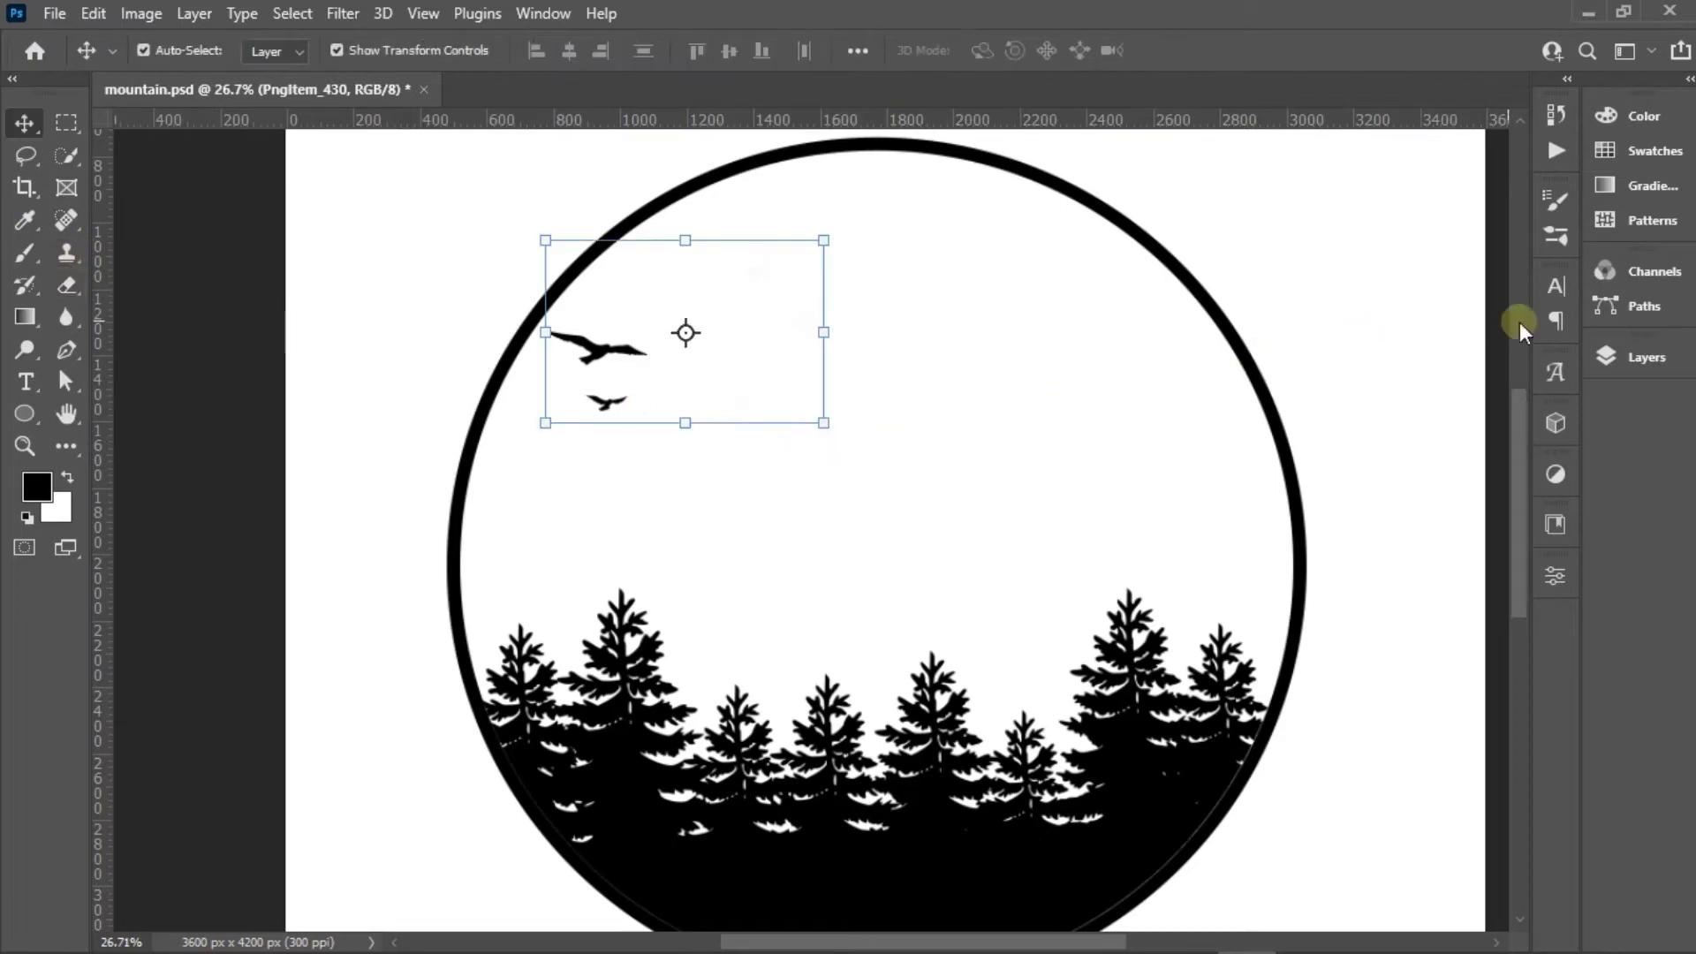
pyautogui.click(1129, 926)
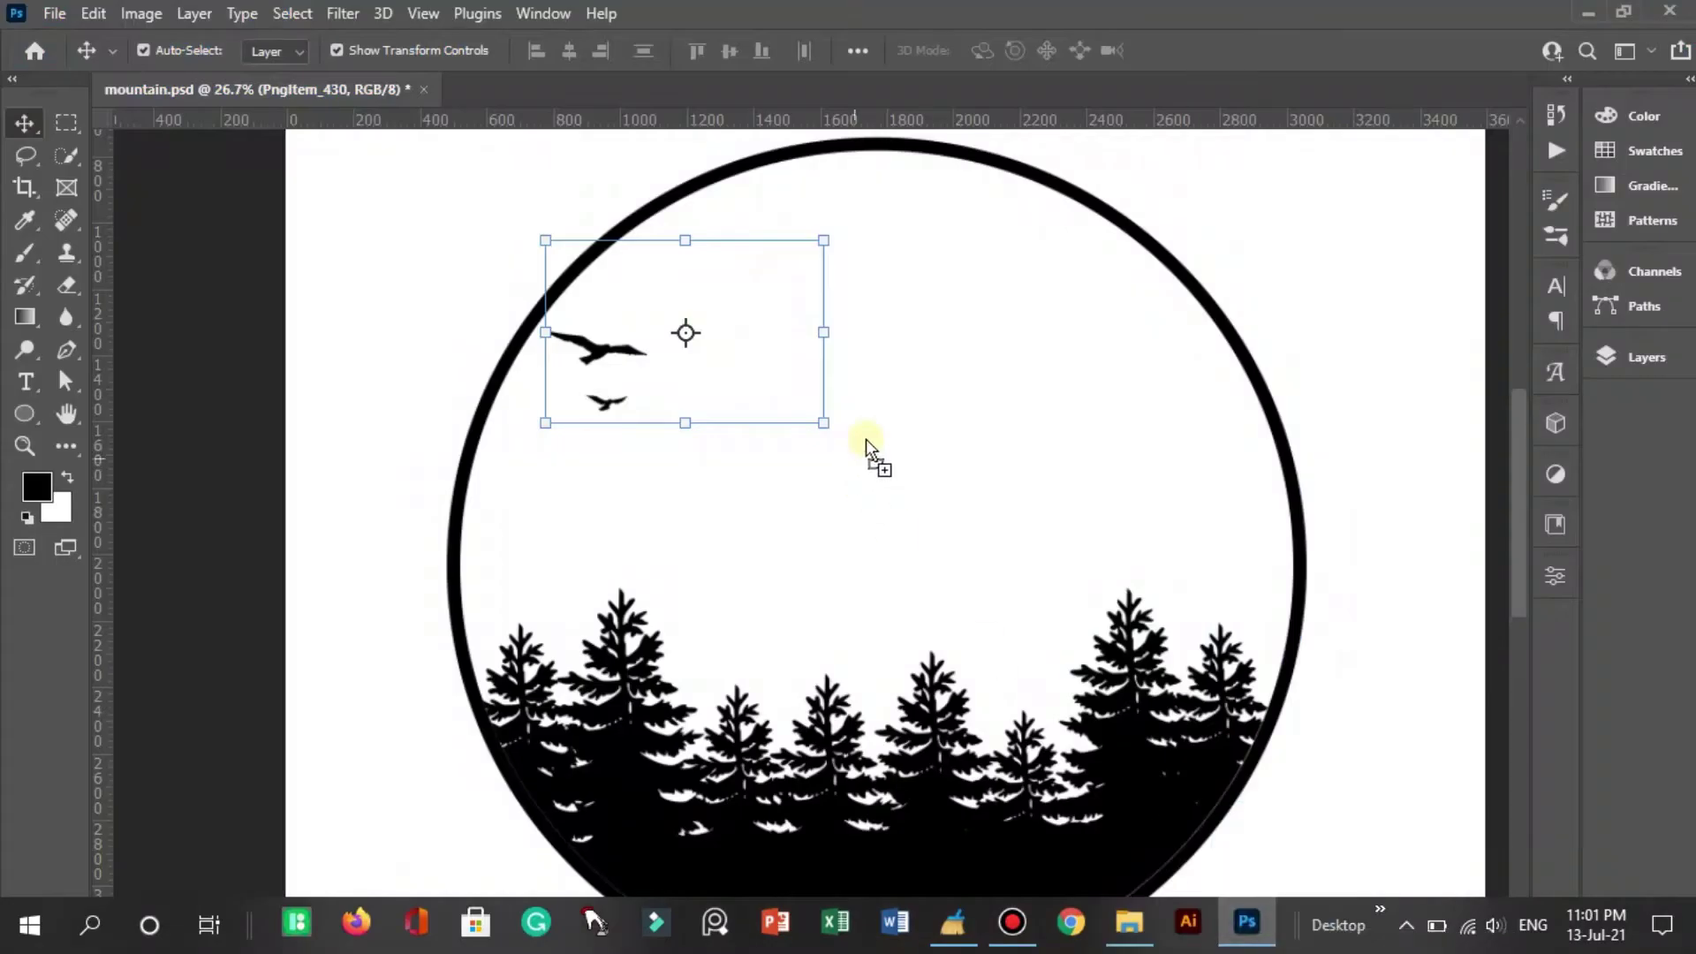
# Place another PngItem_430 flock and scale it small in the circle's upper right
pyautogui.moveTo(1130, 943); pyautogui.dragTo(931, 405)
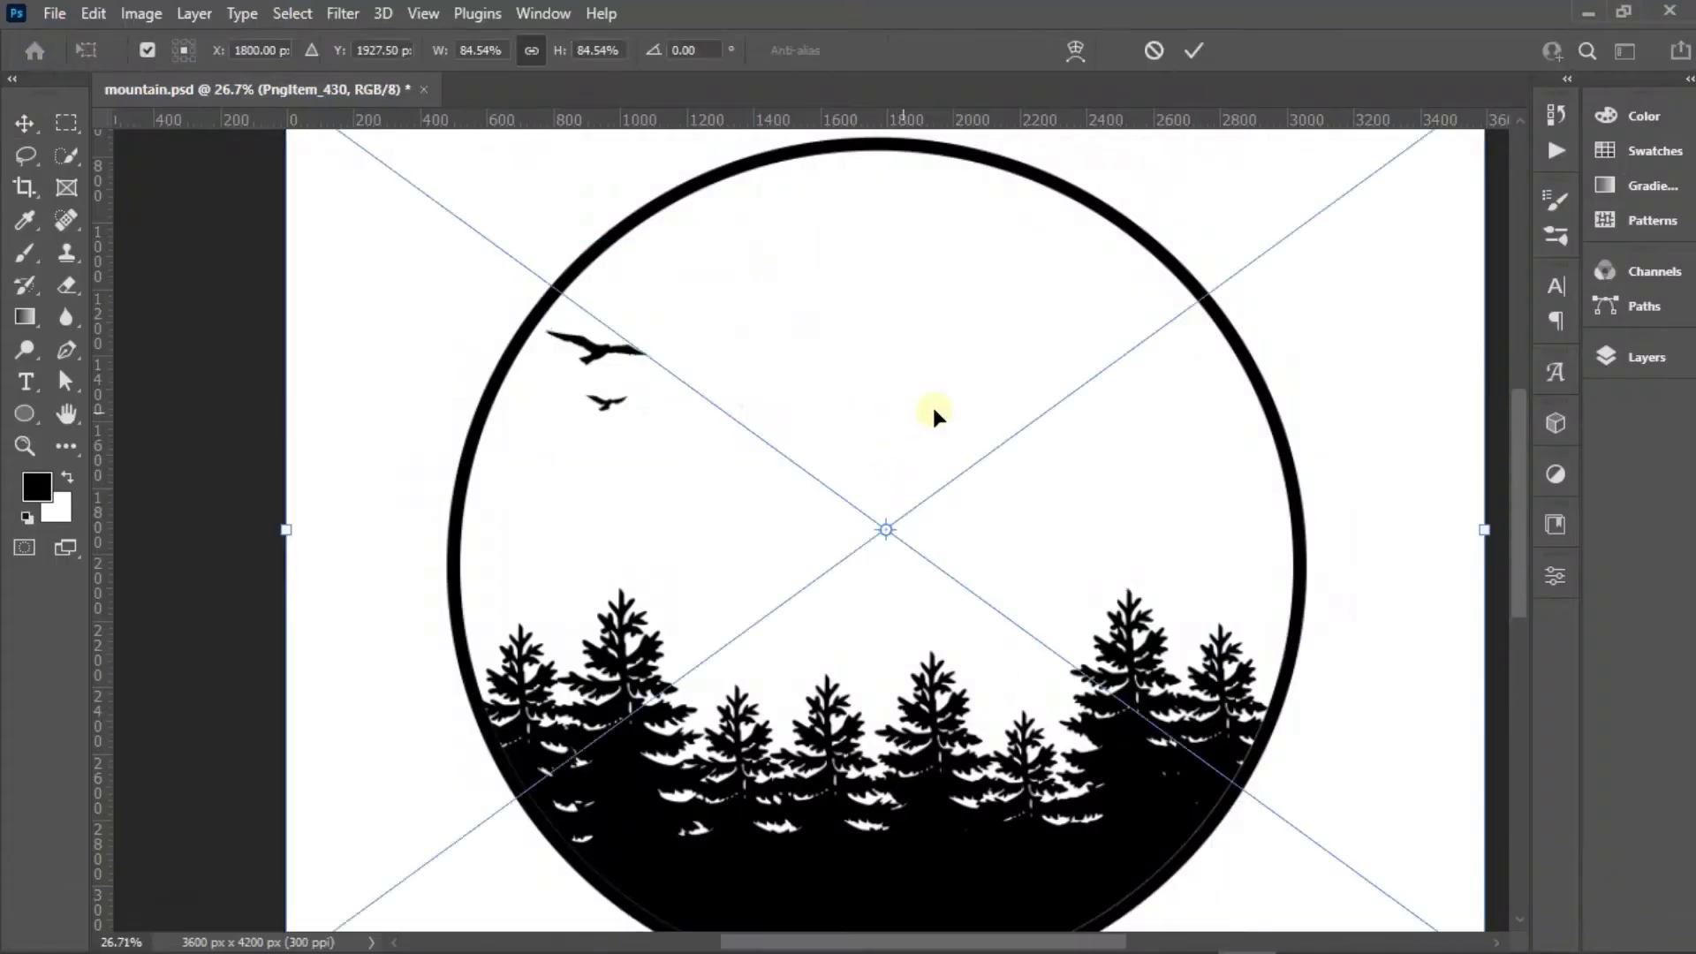
pyautogui.click(1203, 55)
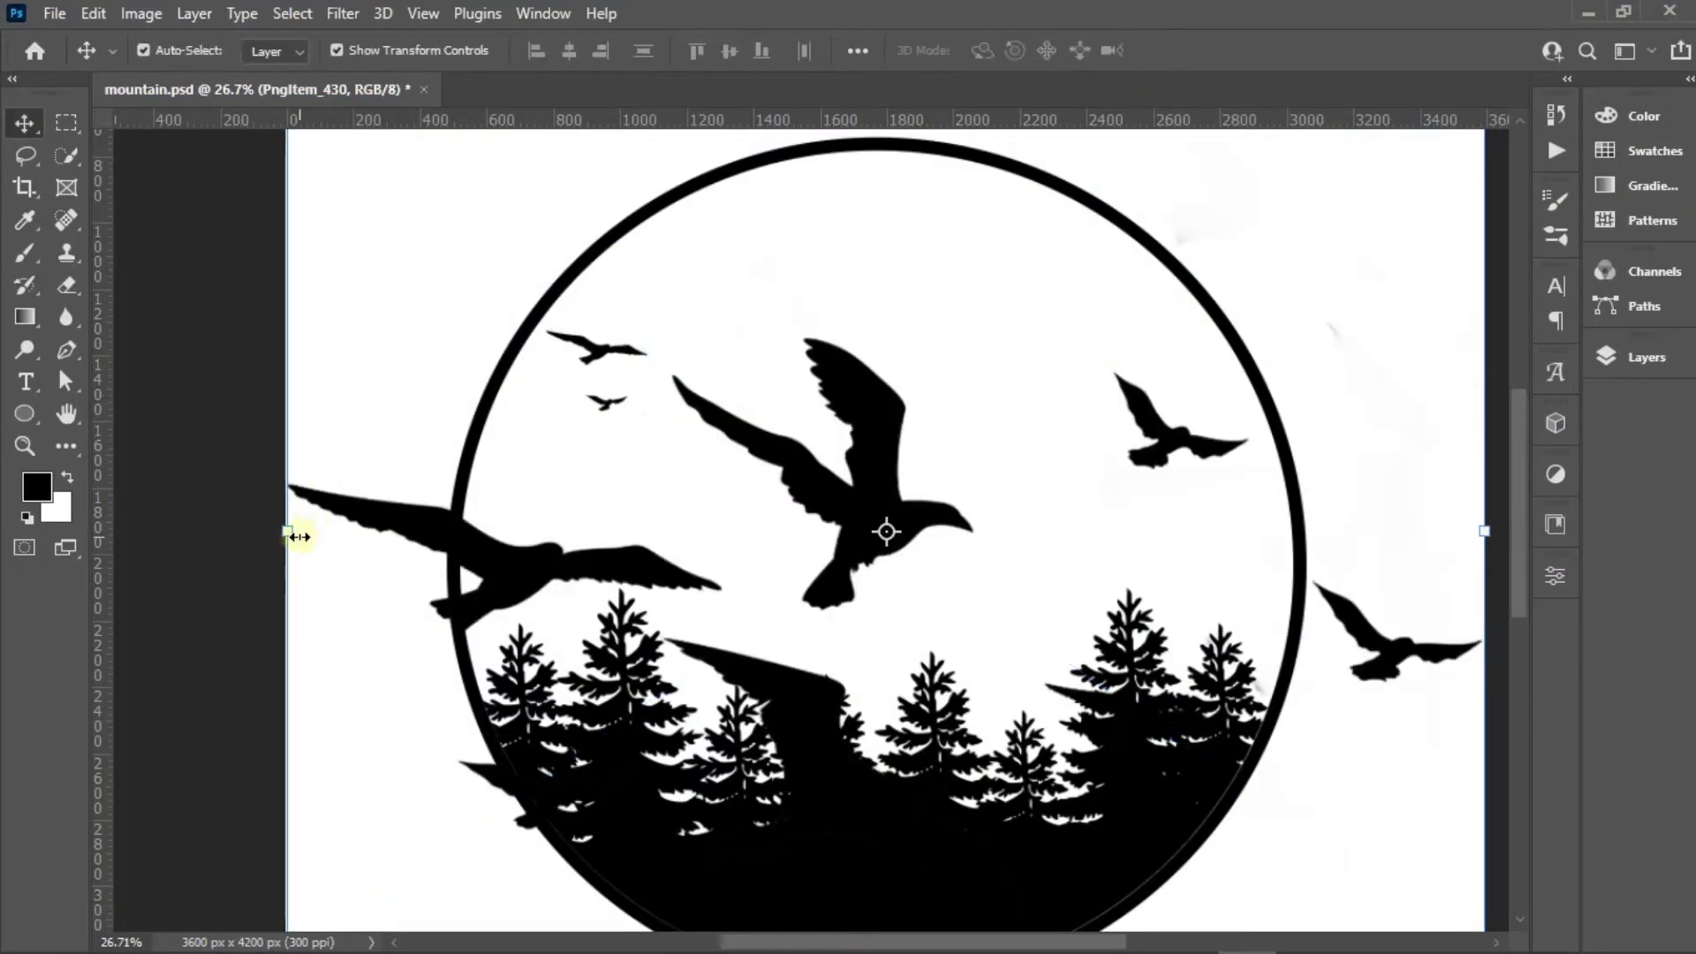
pyautogui.moveTo(299, 535)
pyautogui.mouseDown()
pyautogui.moveTo(963, 372)
pyautogui.moveTo(1140, 369)
pyautogui.mouseUp()
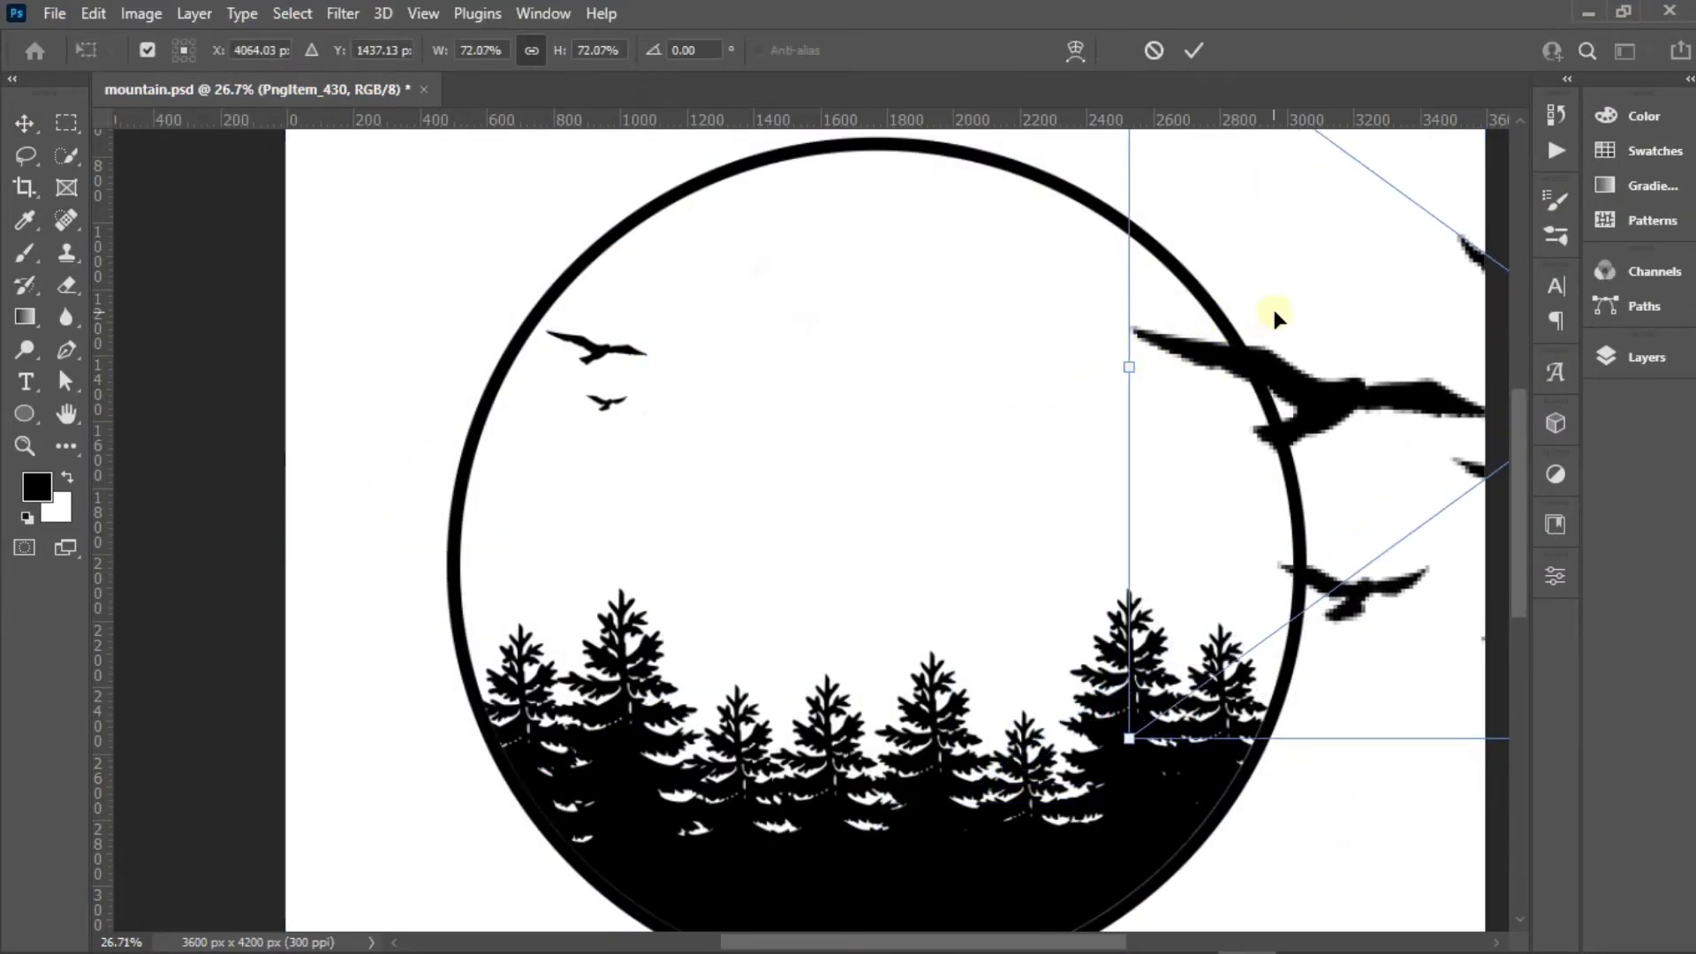
pyautogui.moveTo(1272, 305); pyautogui.dragTo(869, 313)
pyautogui.moveTo(758, 366); pyautogui.dragTo(1249, 361)
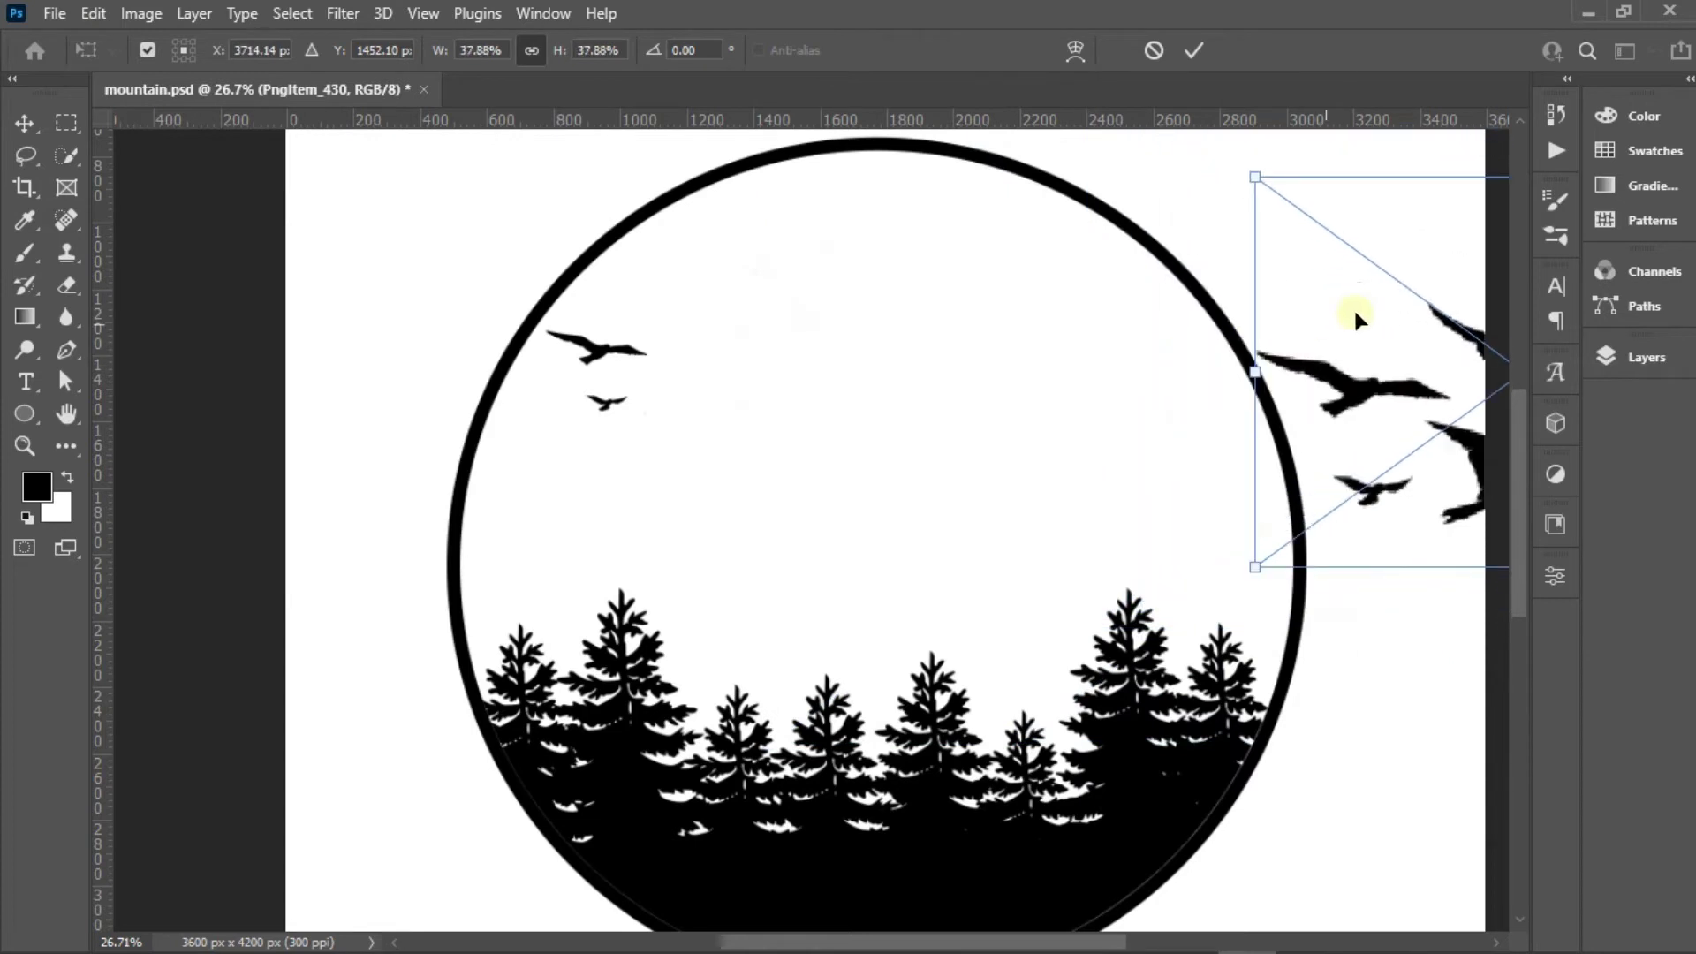
pyautogui.moveTo(1352, 306); pyautogui.dragTo(899, 288)
pyautogui.moveTo(806, 351); pyautogui.dragTo(1093, 351)
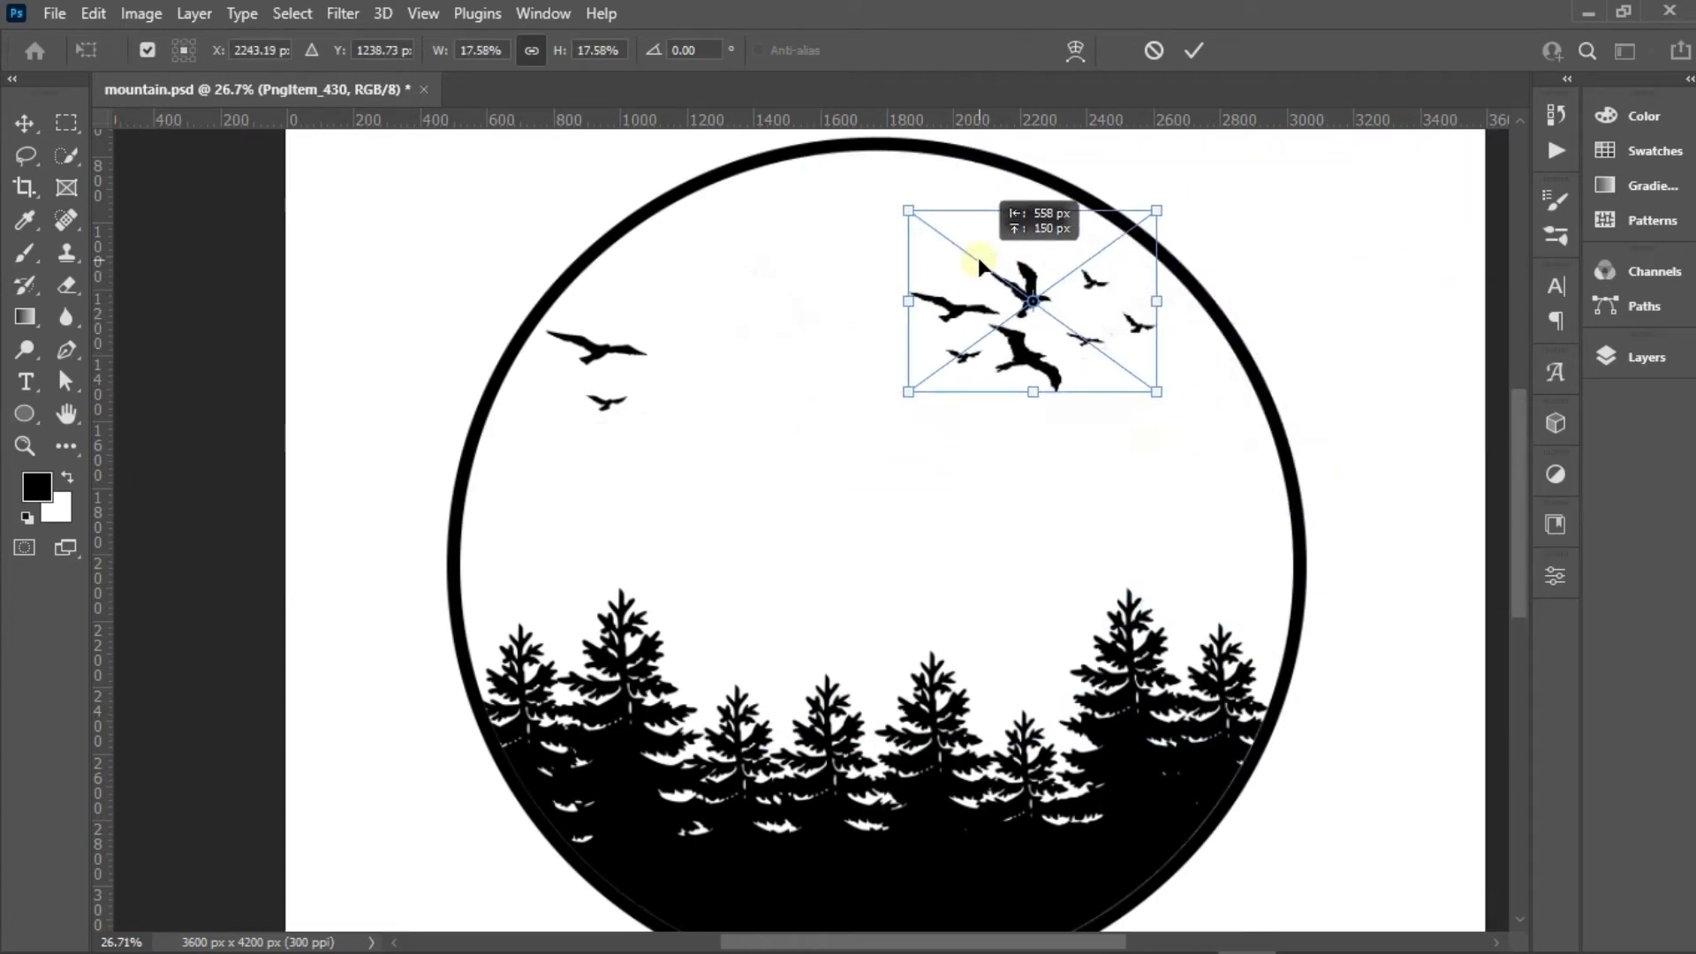
pyautogui.moveTo(1215, 354); pyautogui.dragTo(1057, 304)
pyautogui.press('Return')
# Rasterize the new bird layer and show the mountain layer again
pyautogui.click(1644, 357)
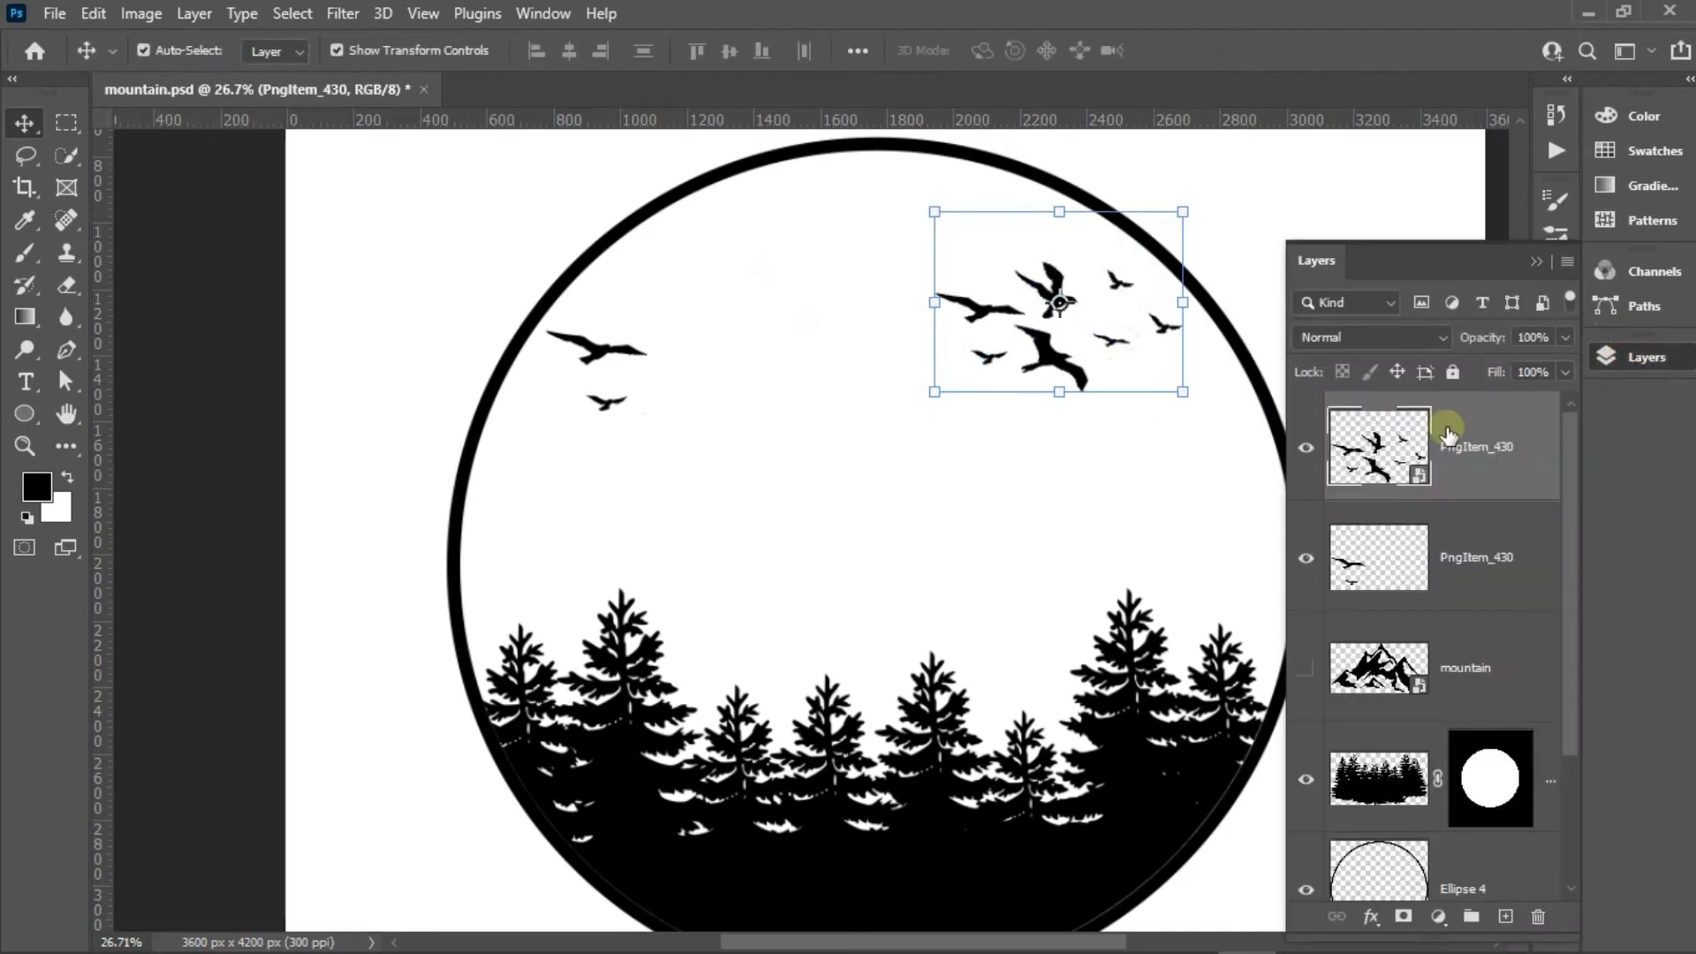
pyautogui.rightClick(1430, 446)
pyautogui.click(1228, 500)
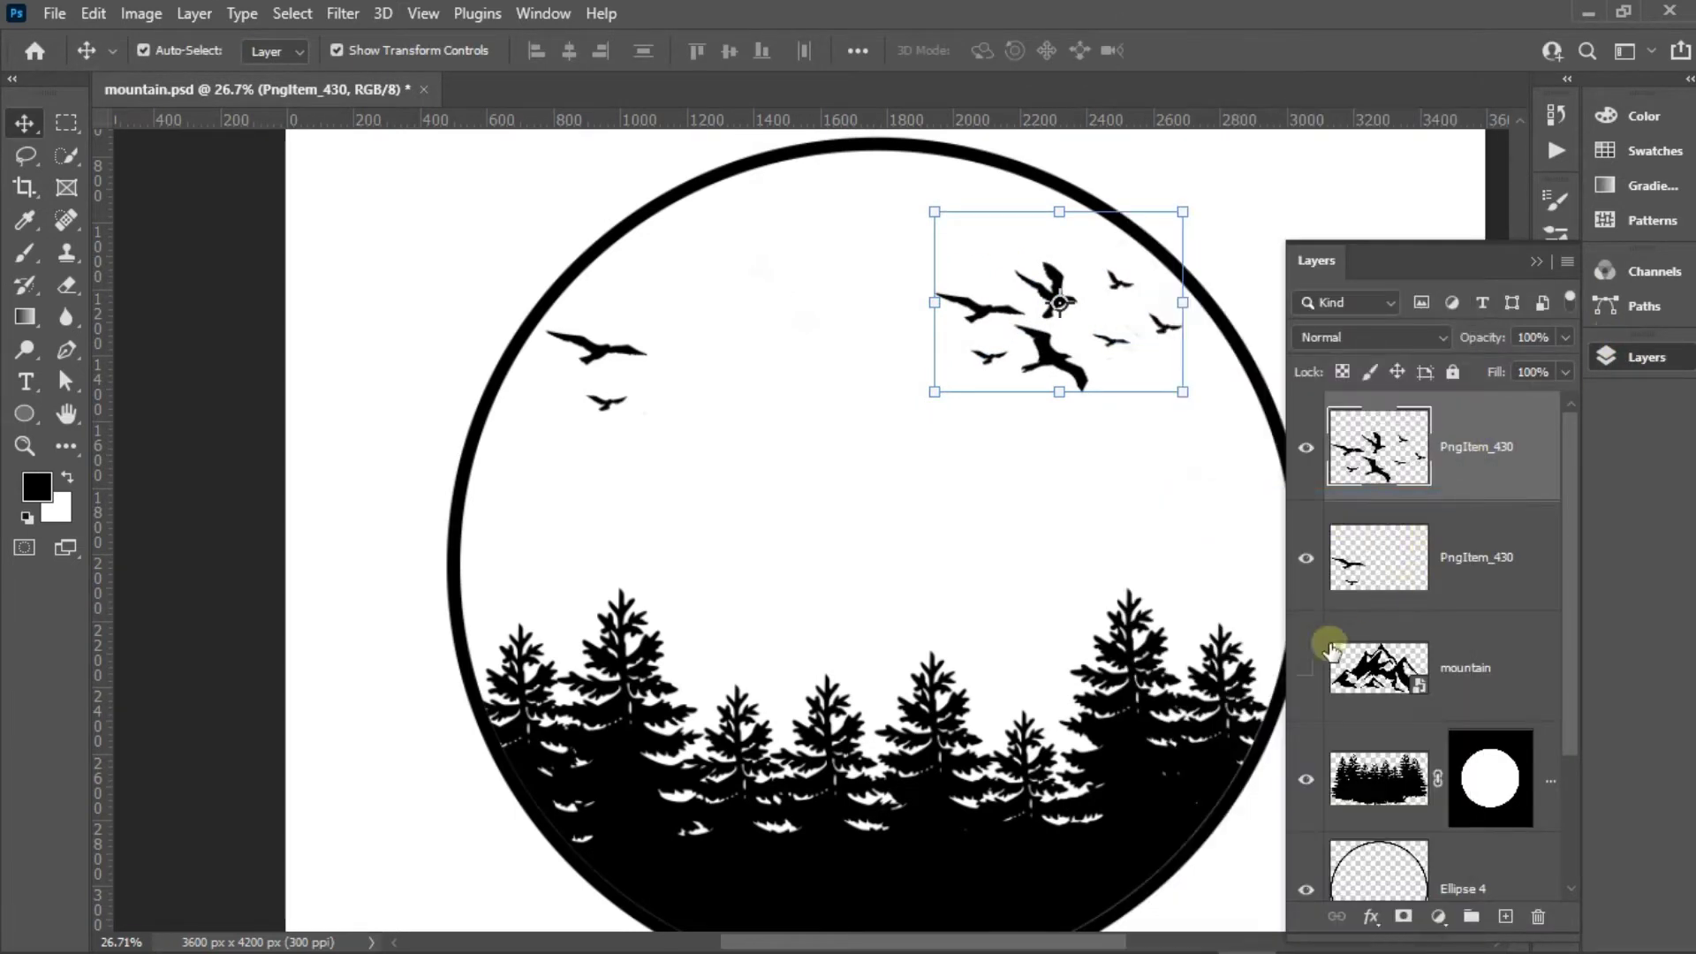
pyautogui.click(1305, 676)
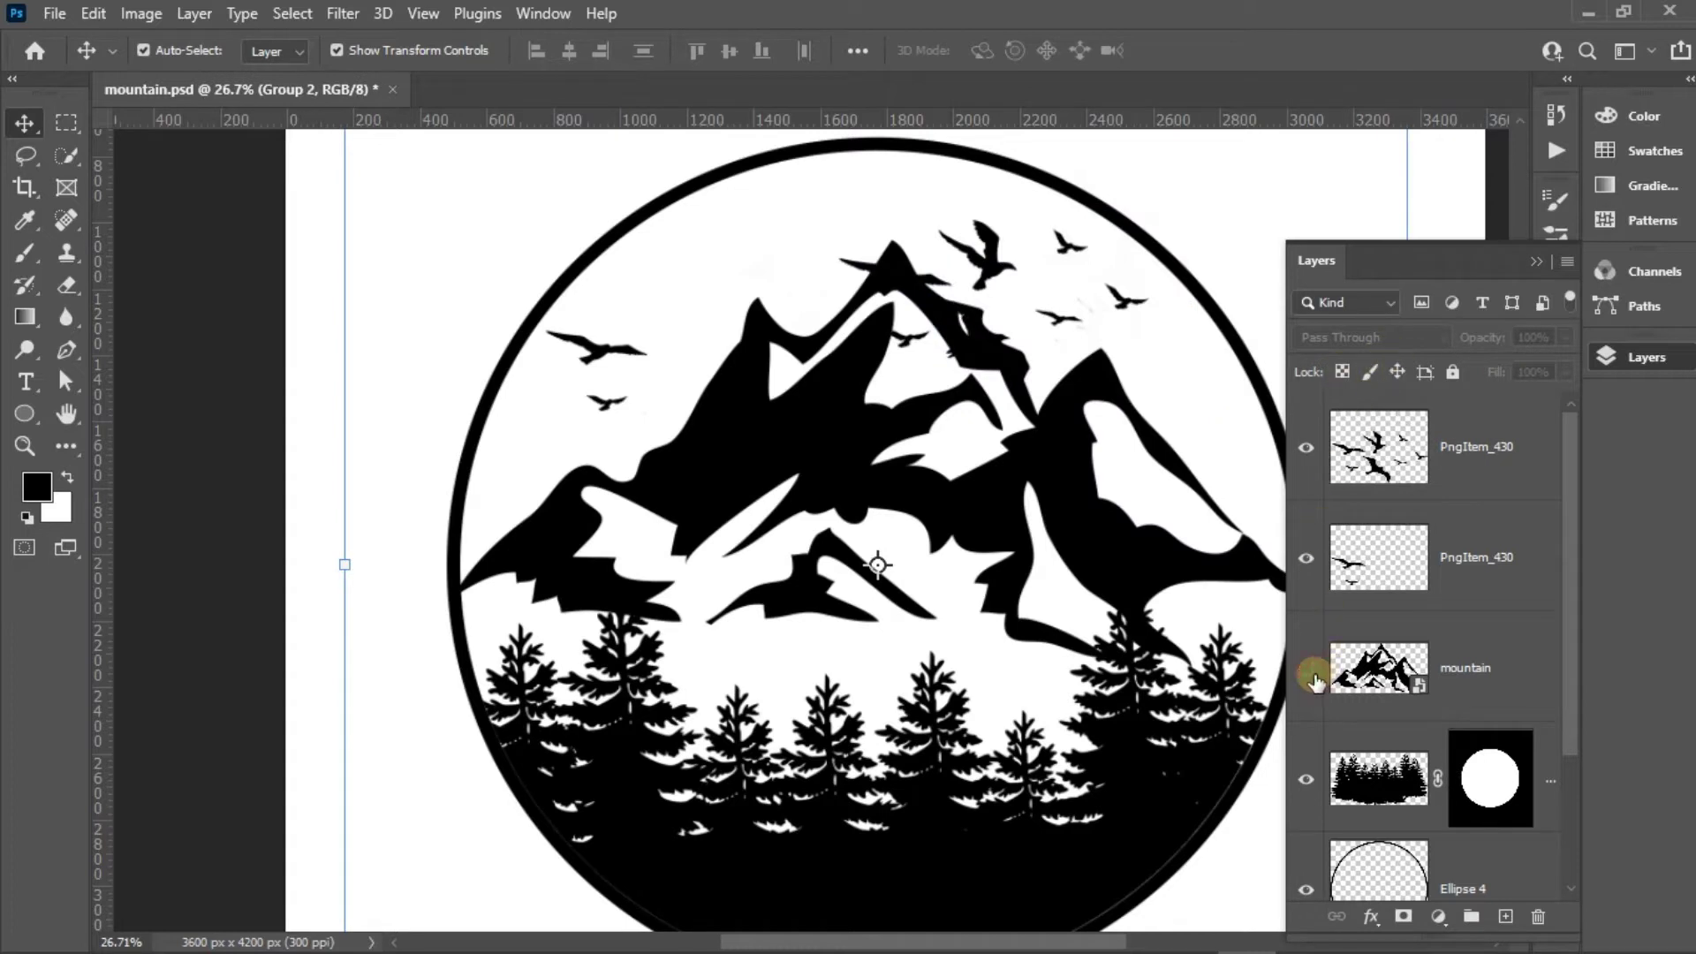
# Erase the large bird and a leftover streak from the new flock layer, leaving three small birds
pyautogui.click(1307, 677)
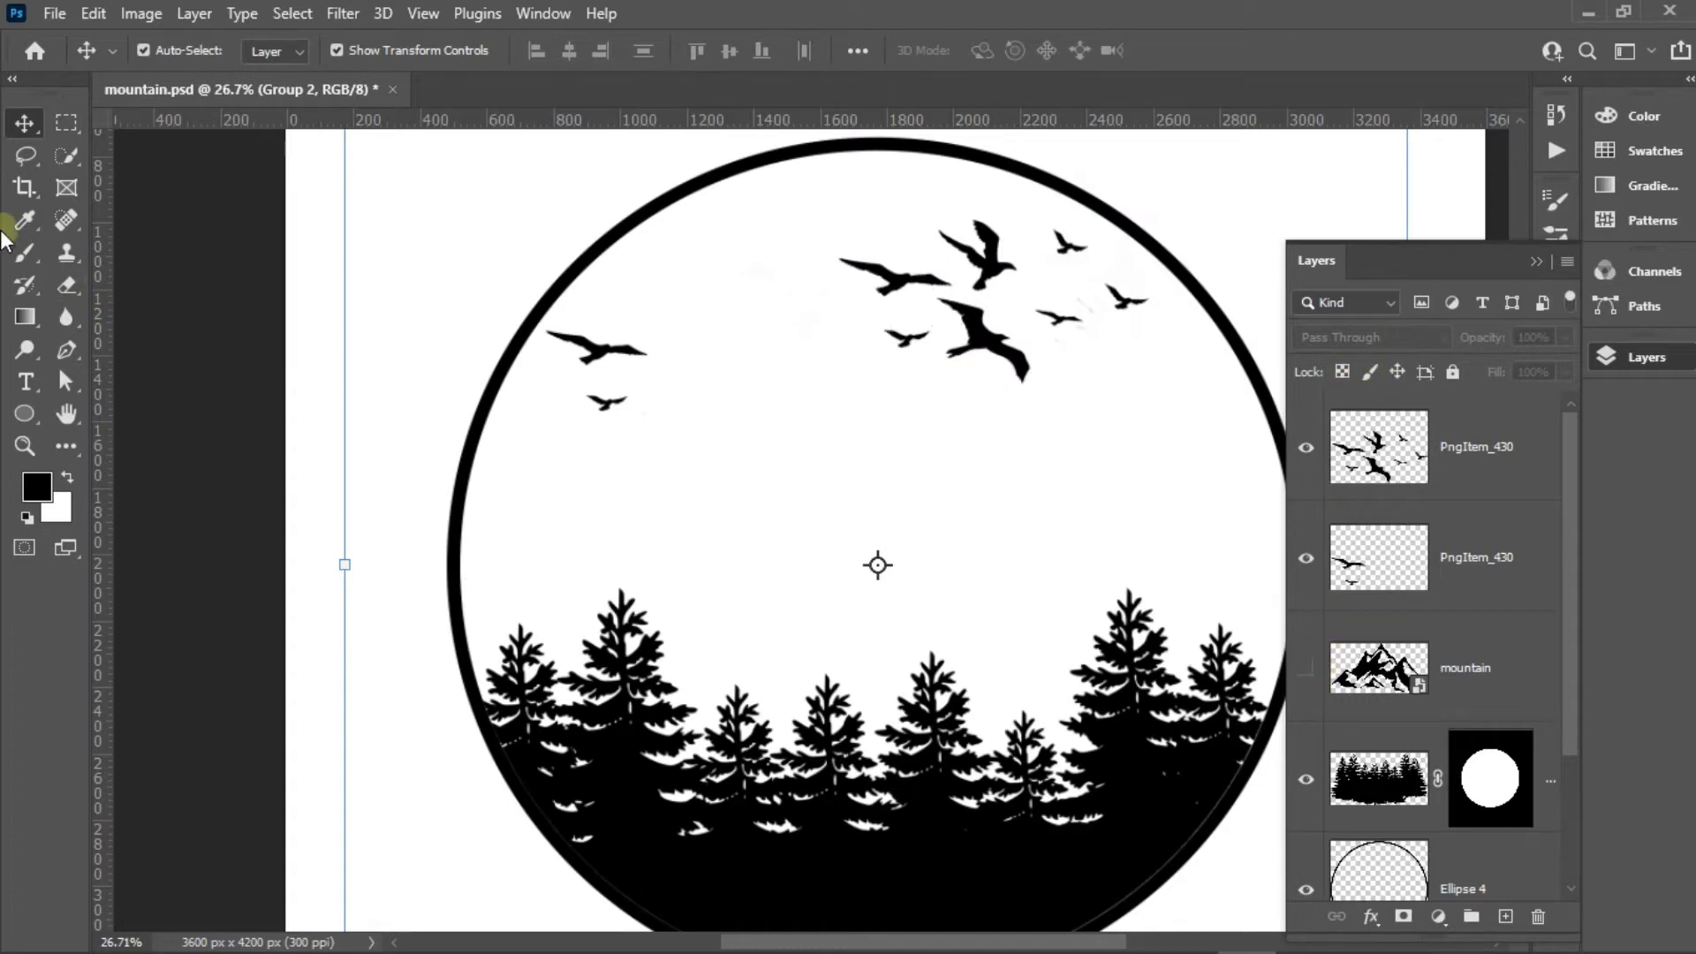
pyautogui.click(53, 281)
pyautogui.click(1606, 357)
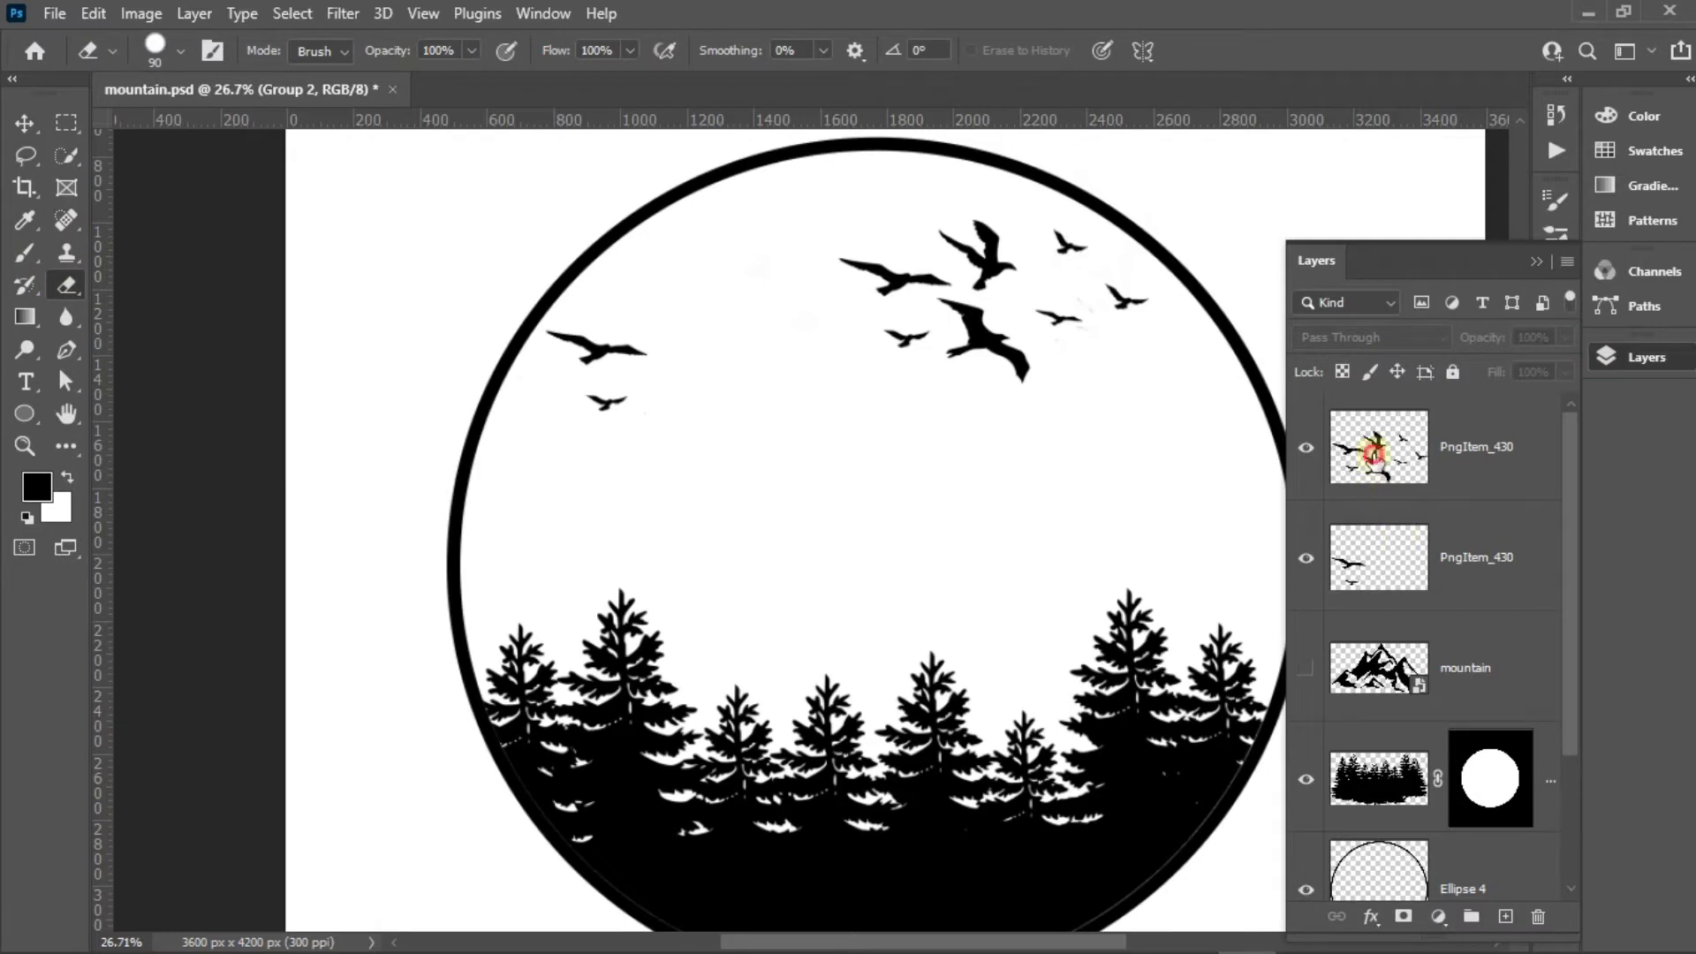
pyautogui.click(1374, 452)
pyautogui.click(977, 228)
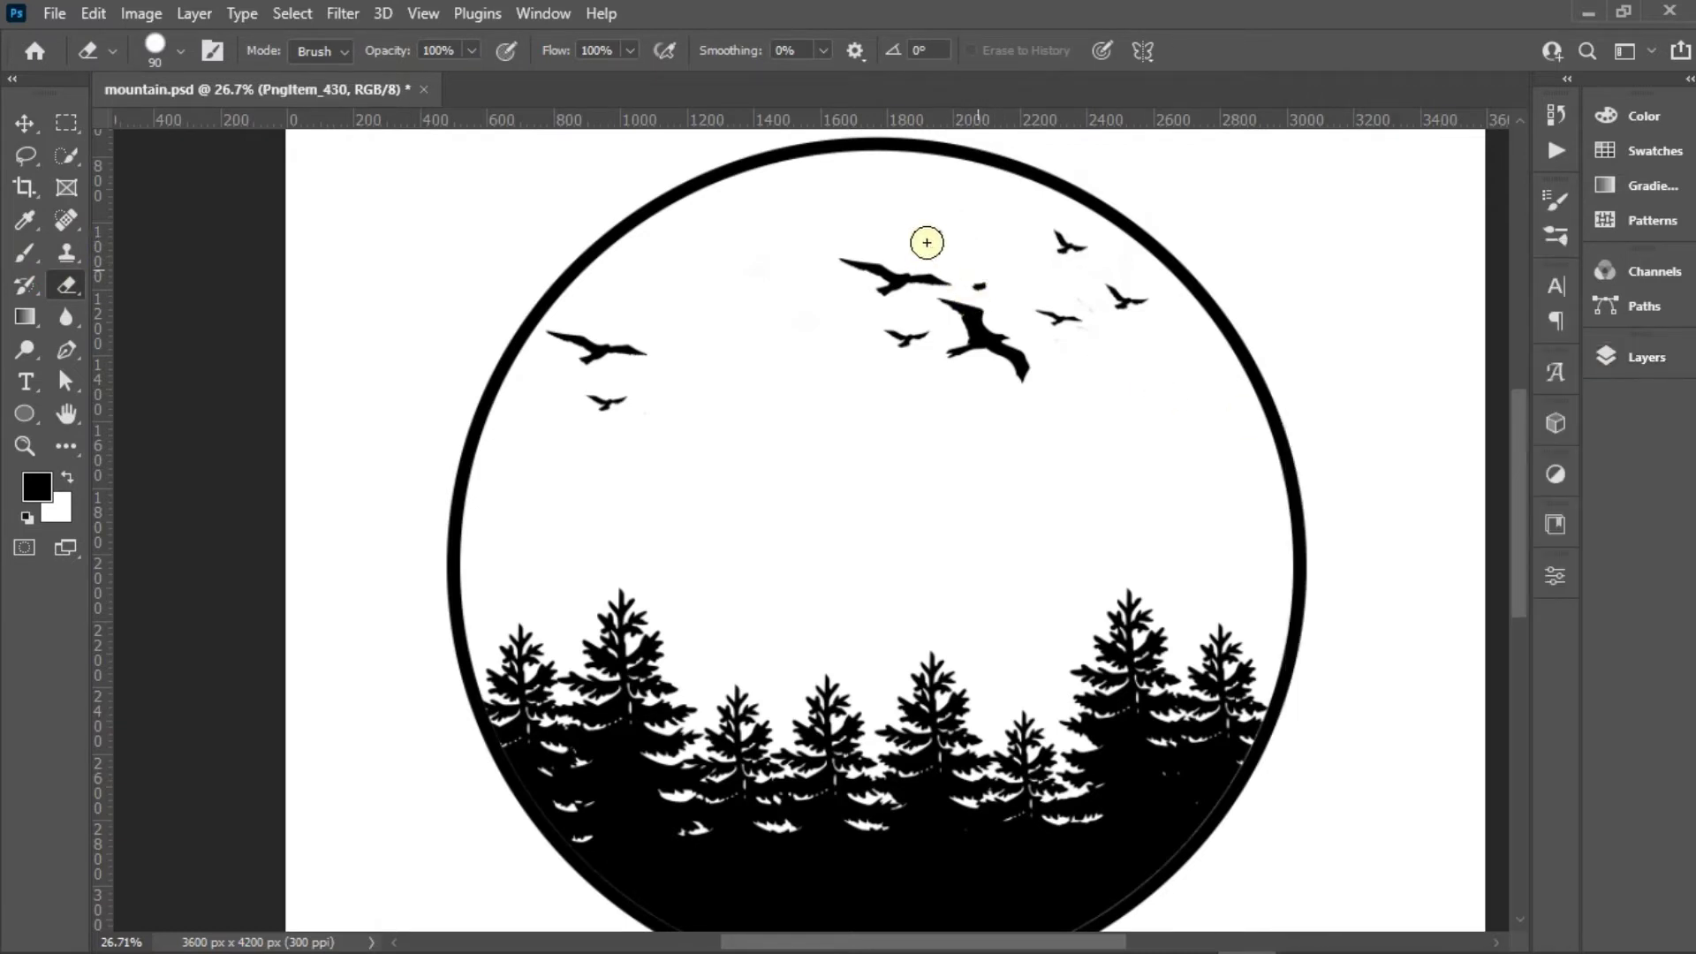
pyautogui.moveTo(979, 271)
pyautogui.mouseDown()
pyautogui.moveTo(1008, 343)
pyautogui.moveTo(957, 295)
pyautogui.moveTo(860, 273)
pyautogui.mouseUp()
pyautogui.scroll(3, 1148, 398)
pyautogui.scroll(10, 1132, 301)
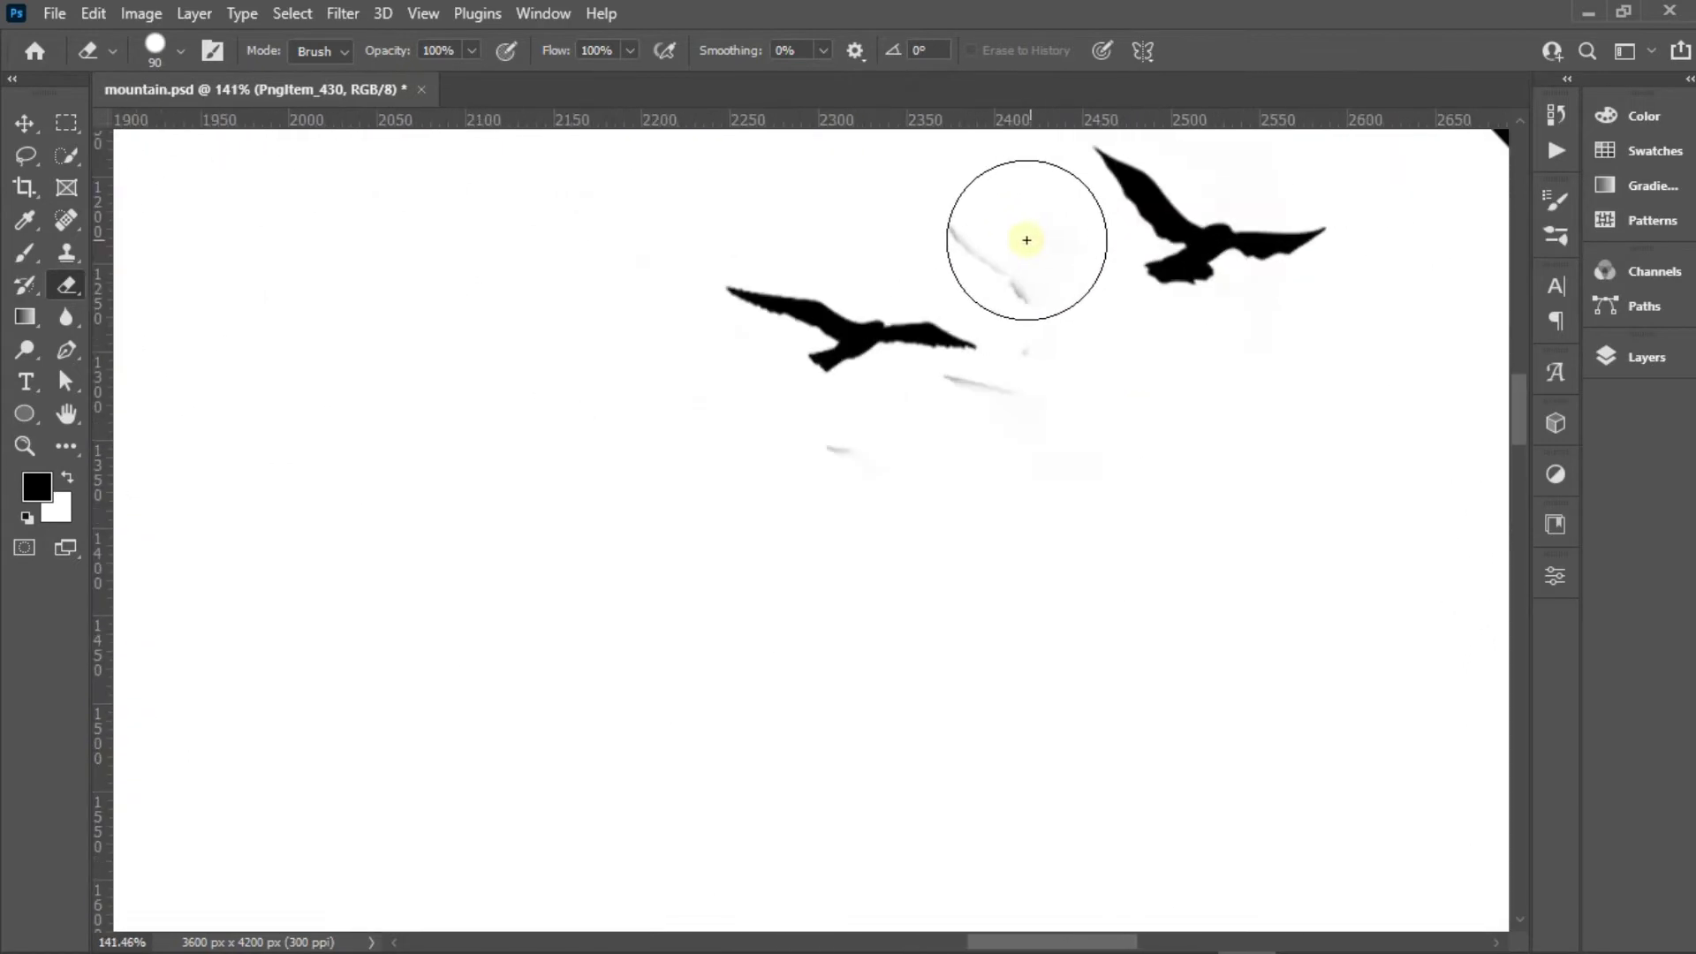
pyautogui.moveTo(1015, 397); pyautogui.dragTo(973, 439)
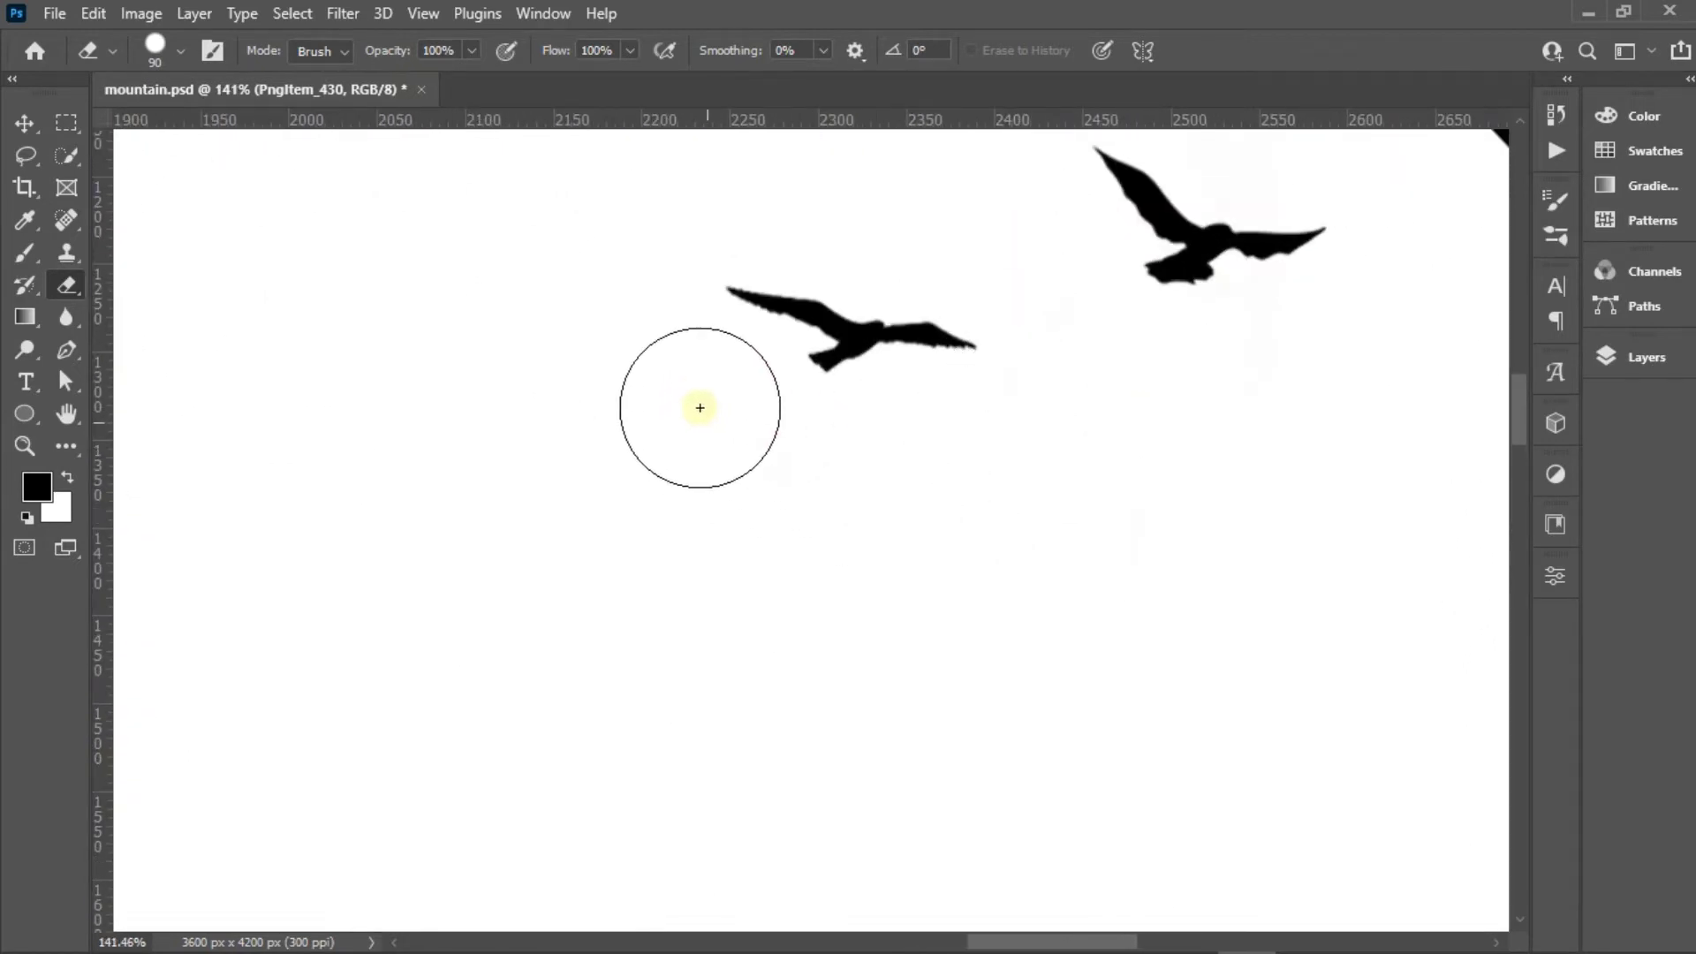
pyautogui.scroll(-3, 855, 568)
pyautogui.scroll(-10, 984, 344)
pyautogui.scroll(-3, 645, 747)
pyautogui.scroll(1, 644, 747)
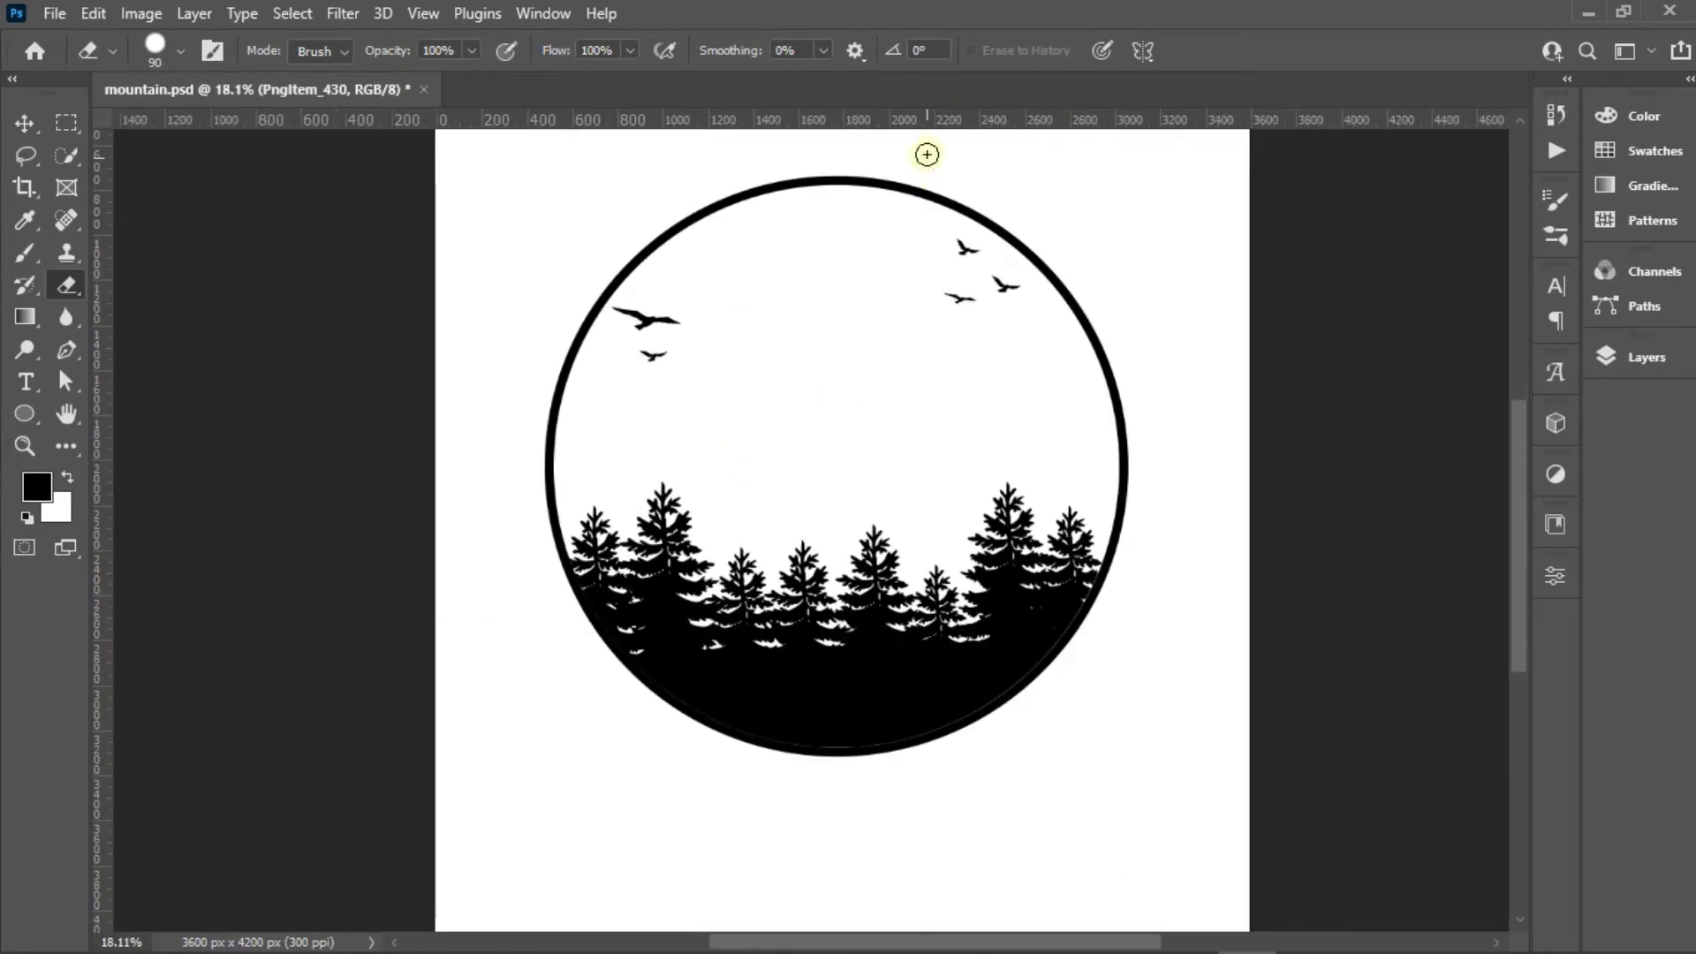
# Show the mountain layer again and place the downhill biker PNG into the document for transforming
pyautogui.click(1645, 357)
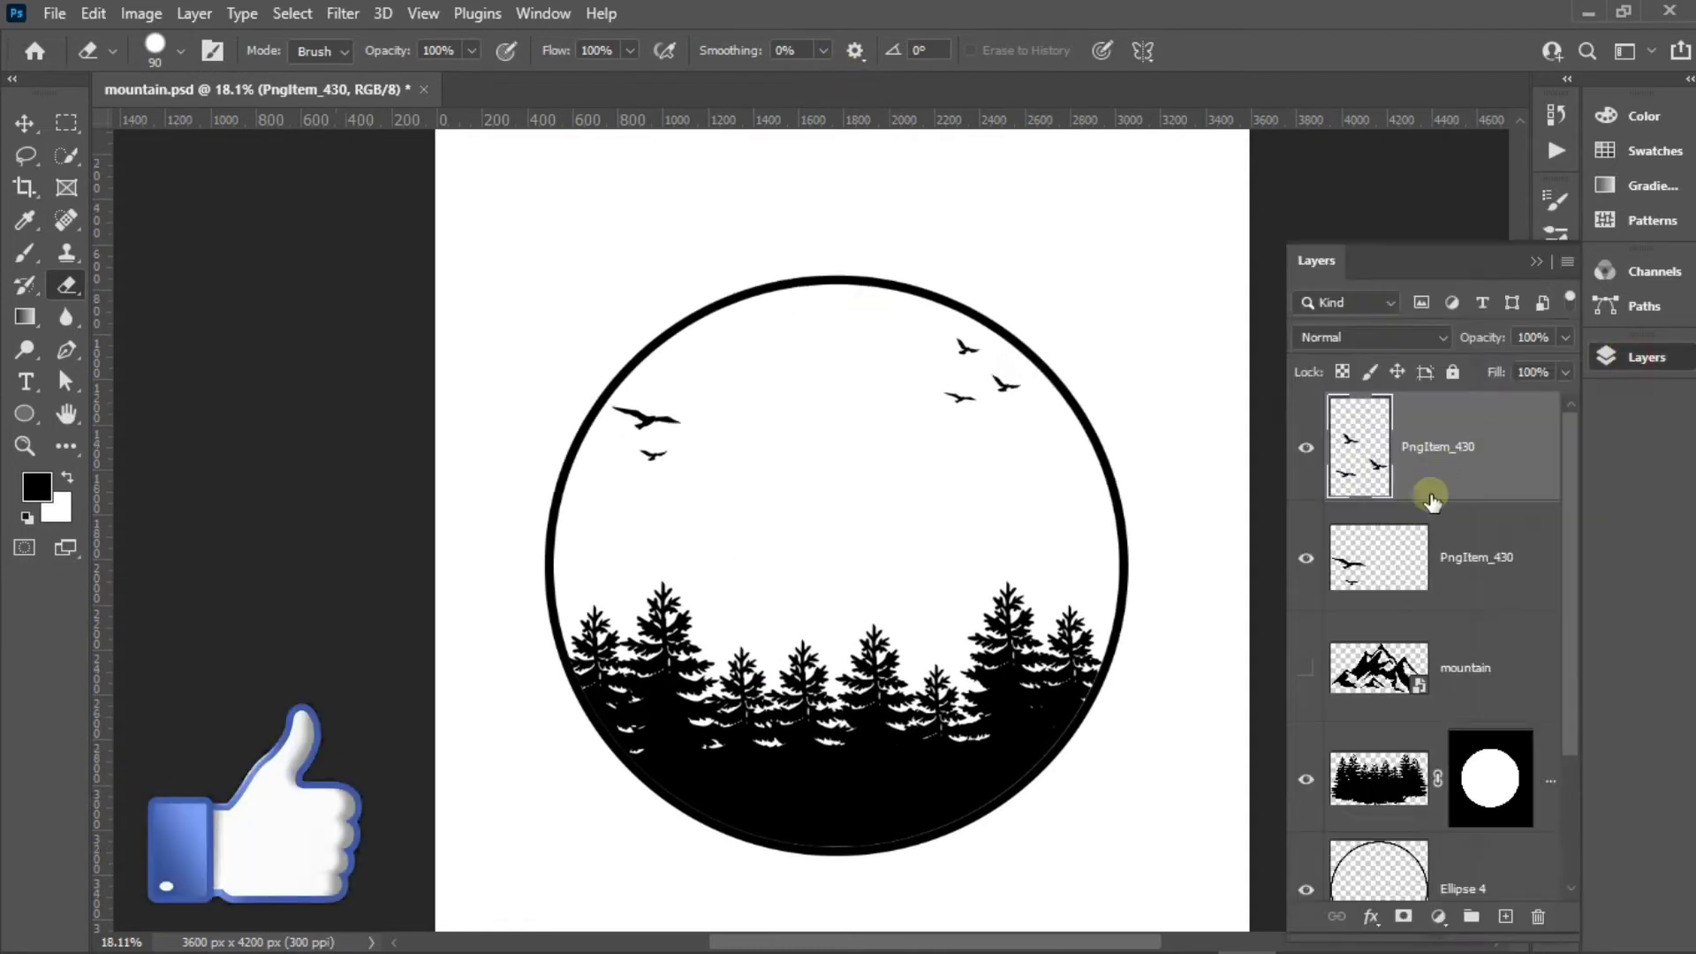
pyautogui.click(1306, 667)
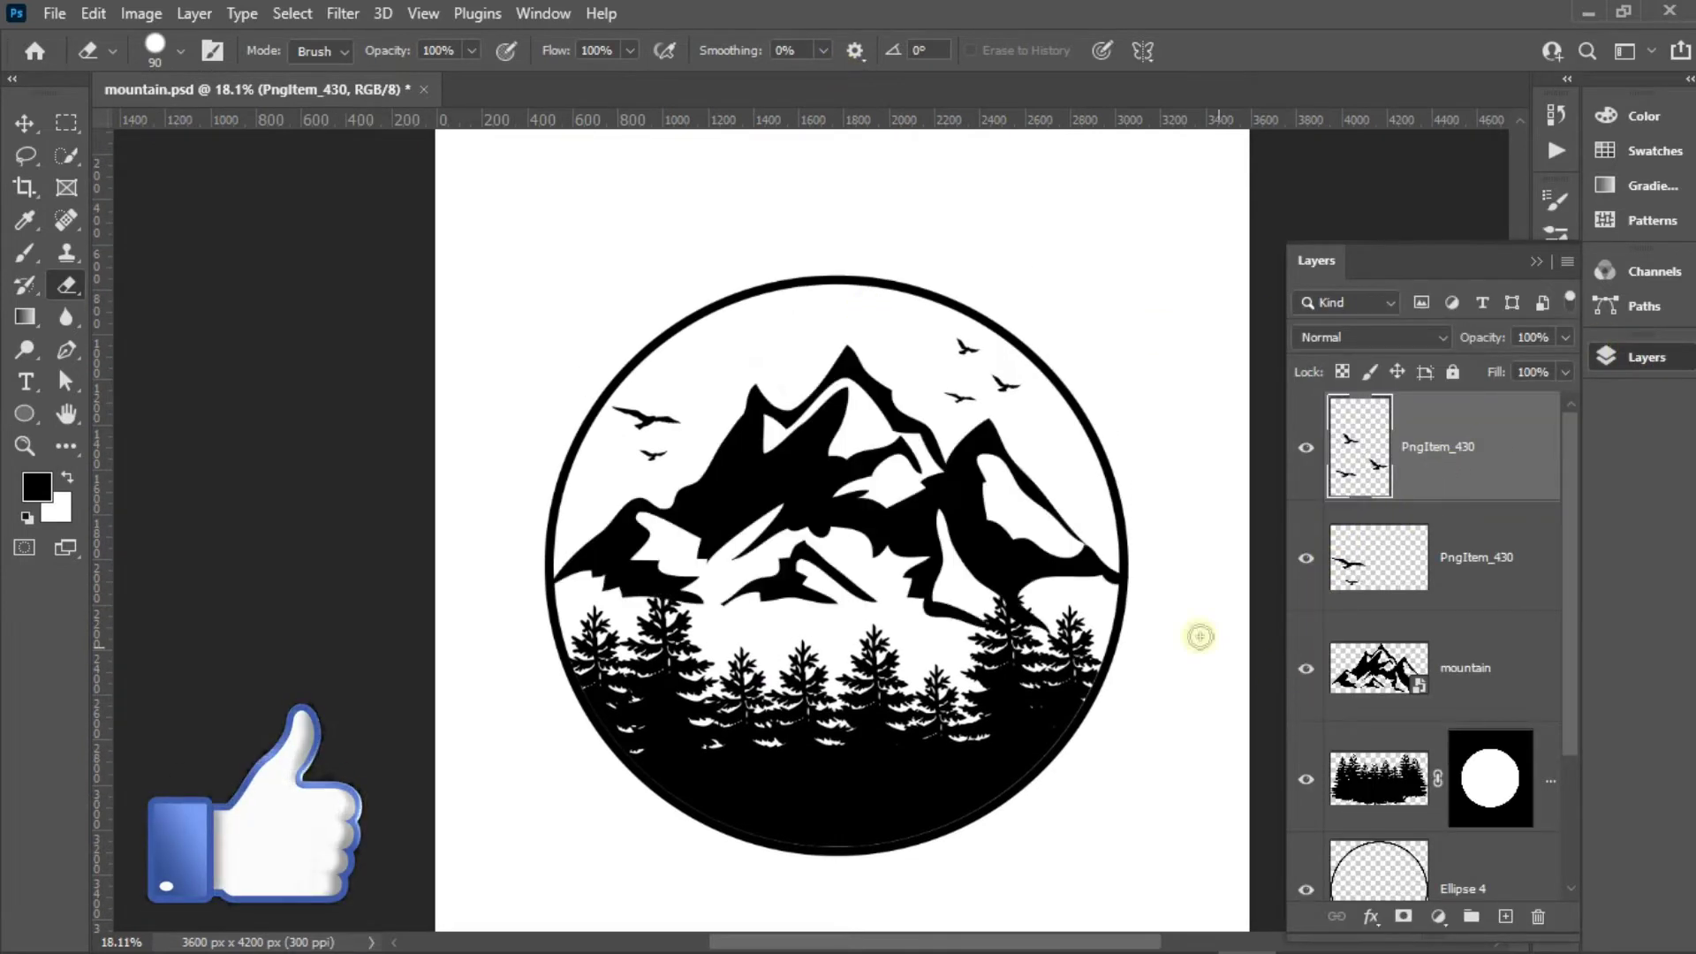
pyautogui.click(1461, 669)
pyautogui.click(1128, 923)
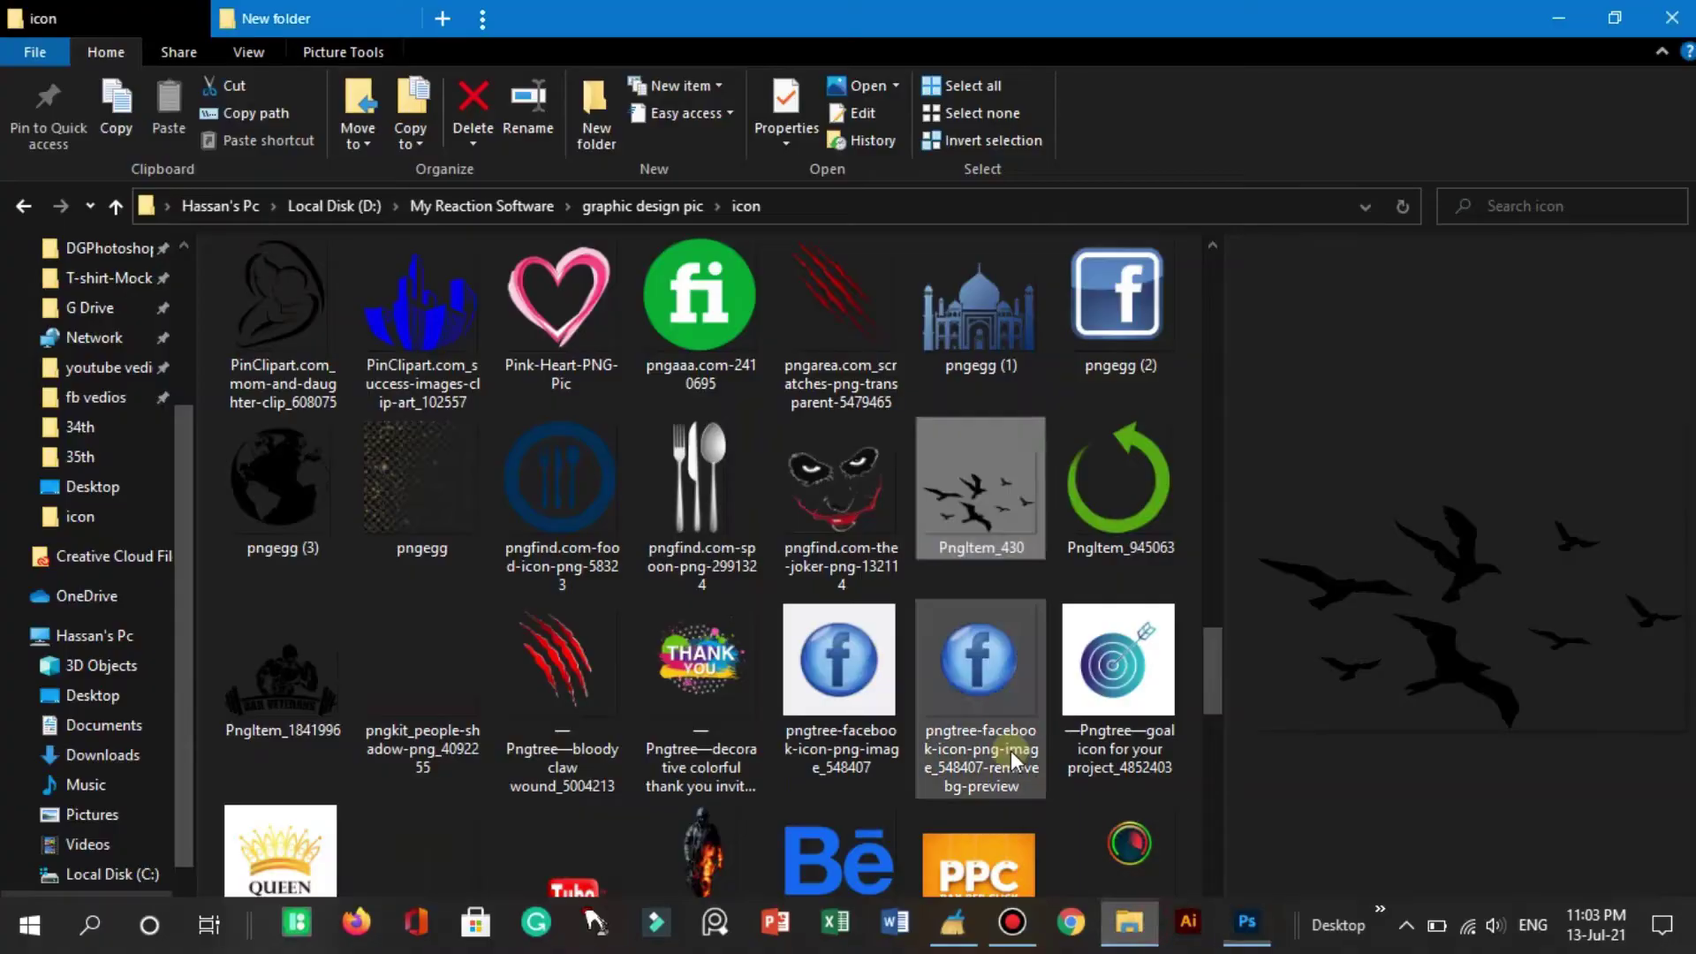
pyautogui.scroll(10, 1003, 757)
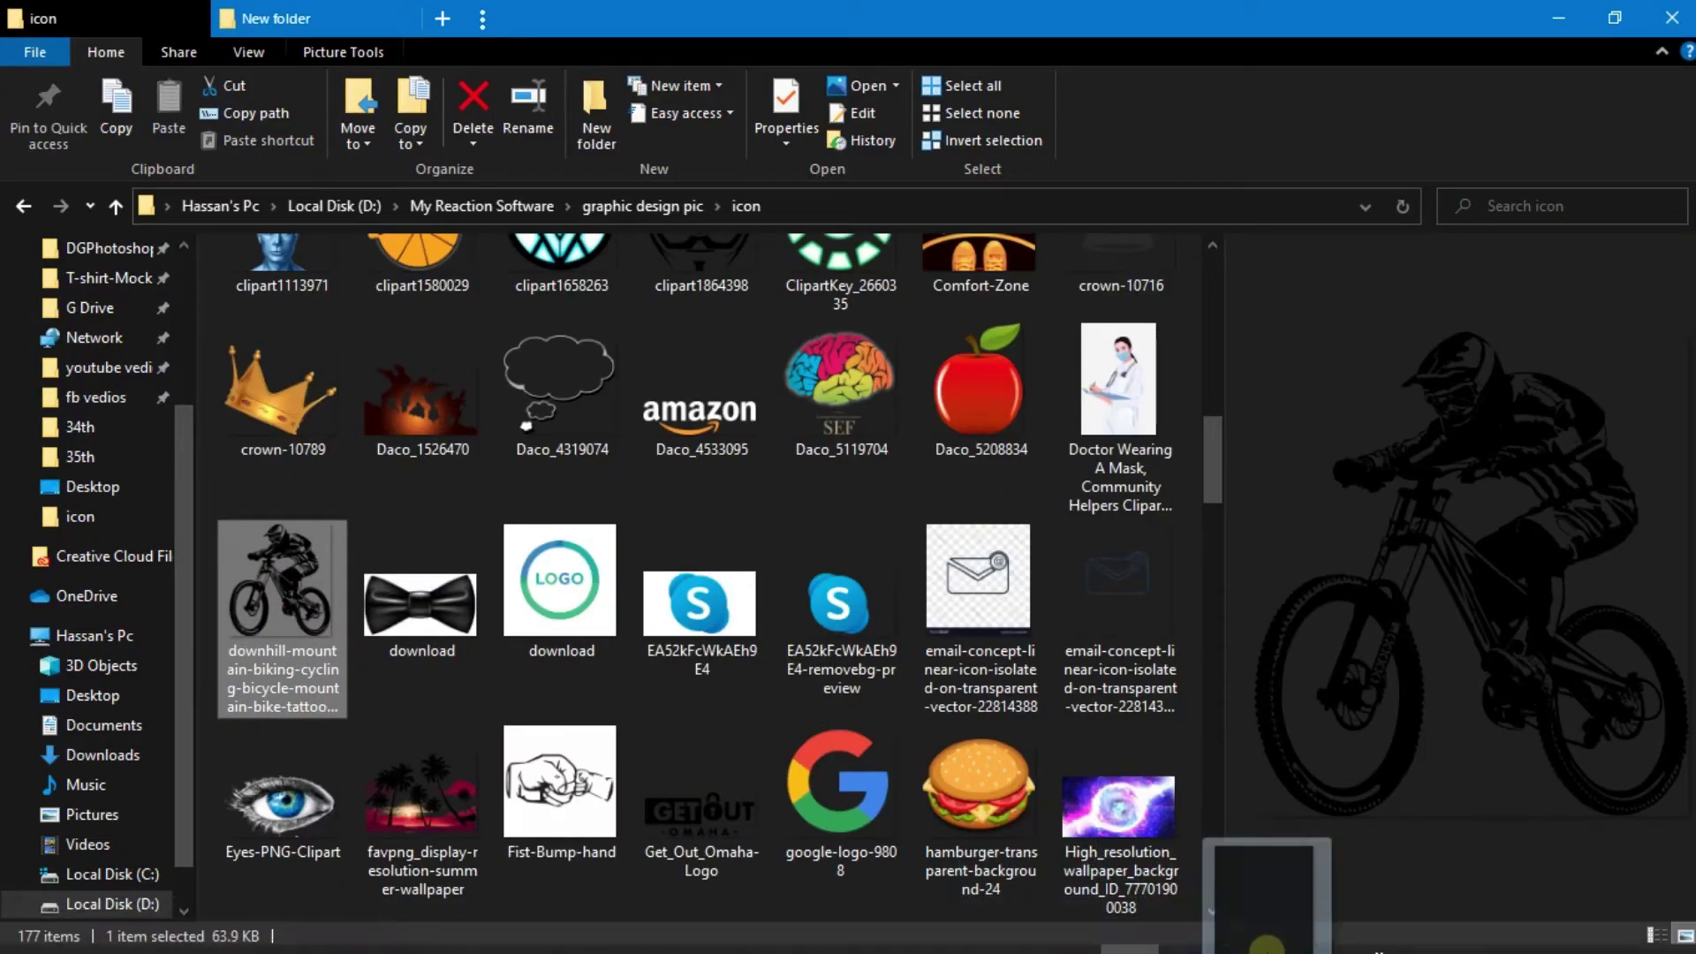
pyautogui.click(1228, 926)
pyautogui.hotkey('ctrl', 't')
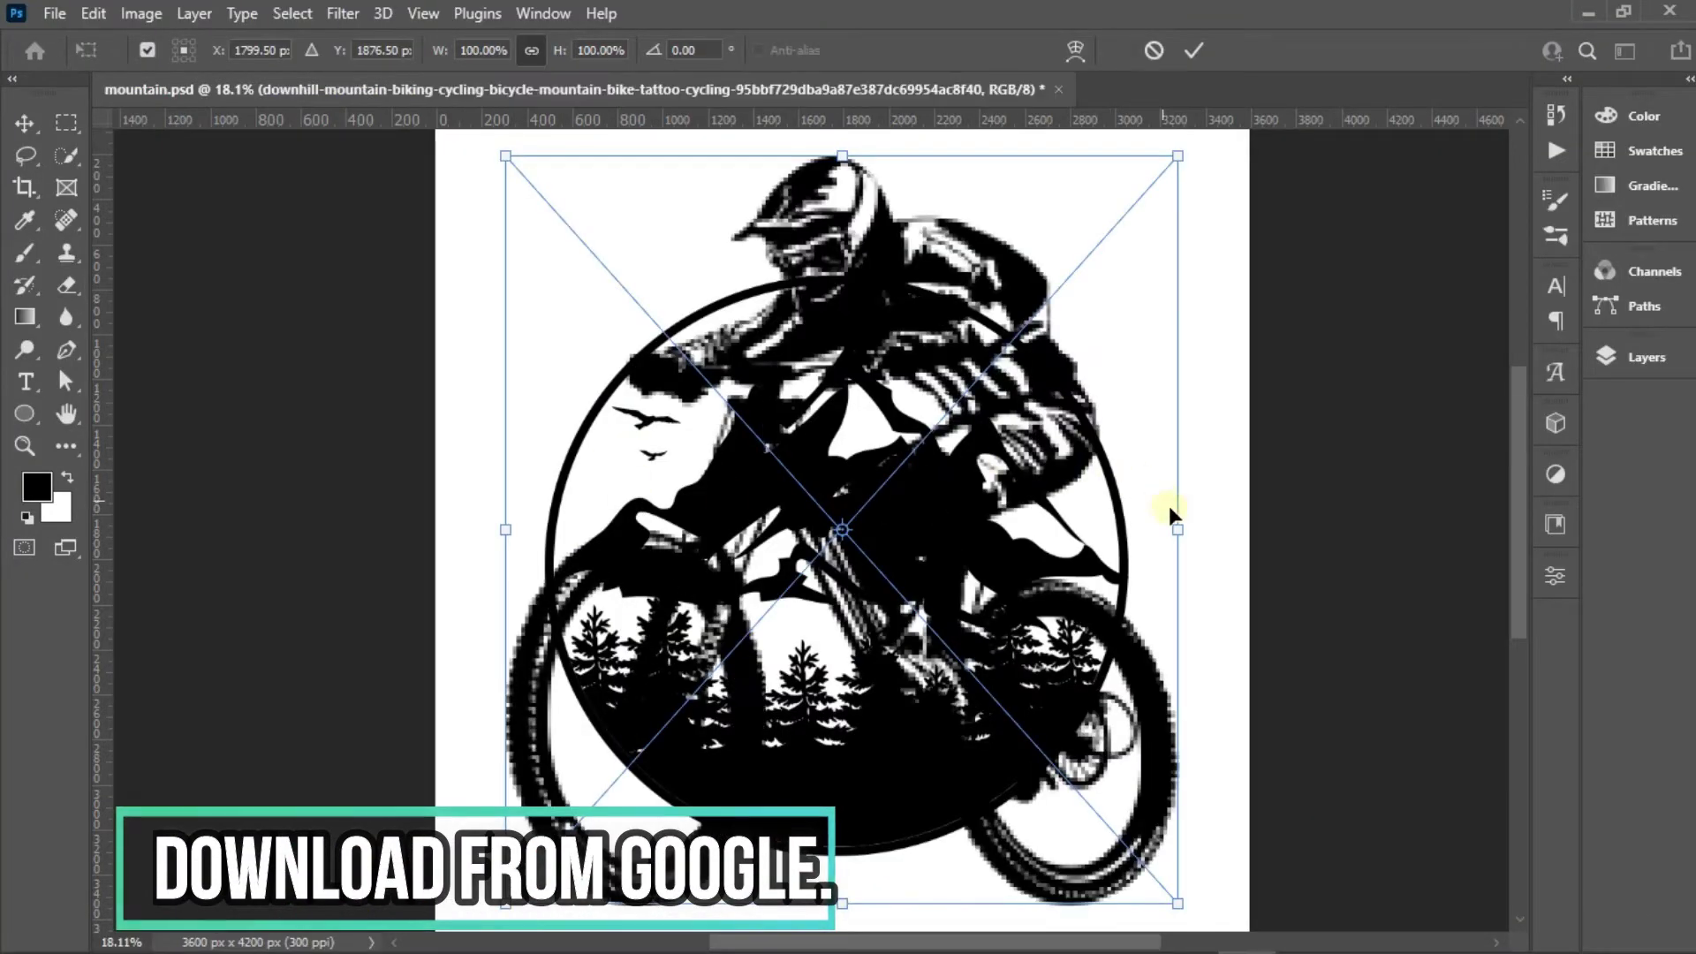
# Shrink the biker to about 46% inside the circle and restack it between the trees and mountains
pyautogui.moveTo(1179, 530); pyautogui.dragTo(999, 514)
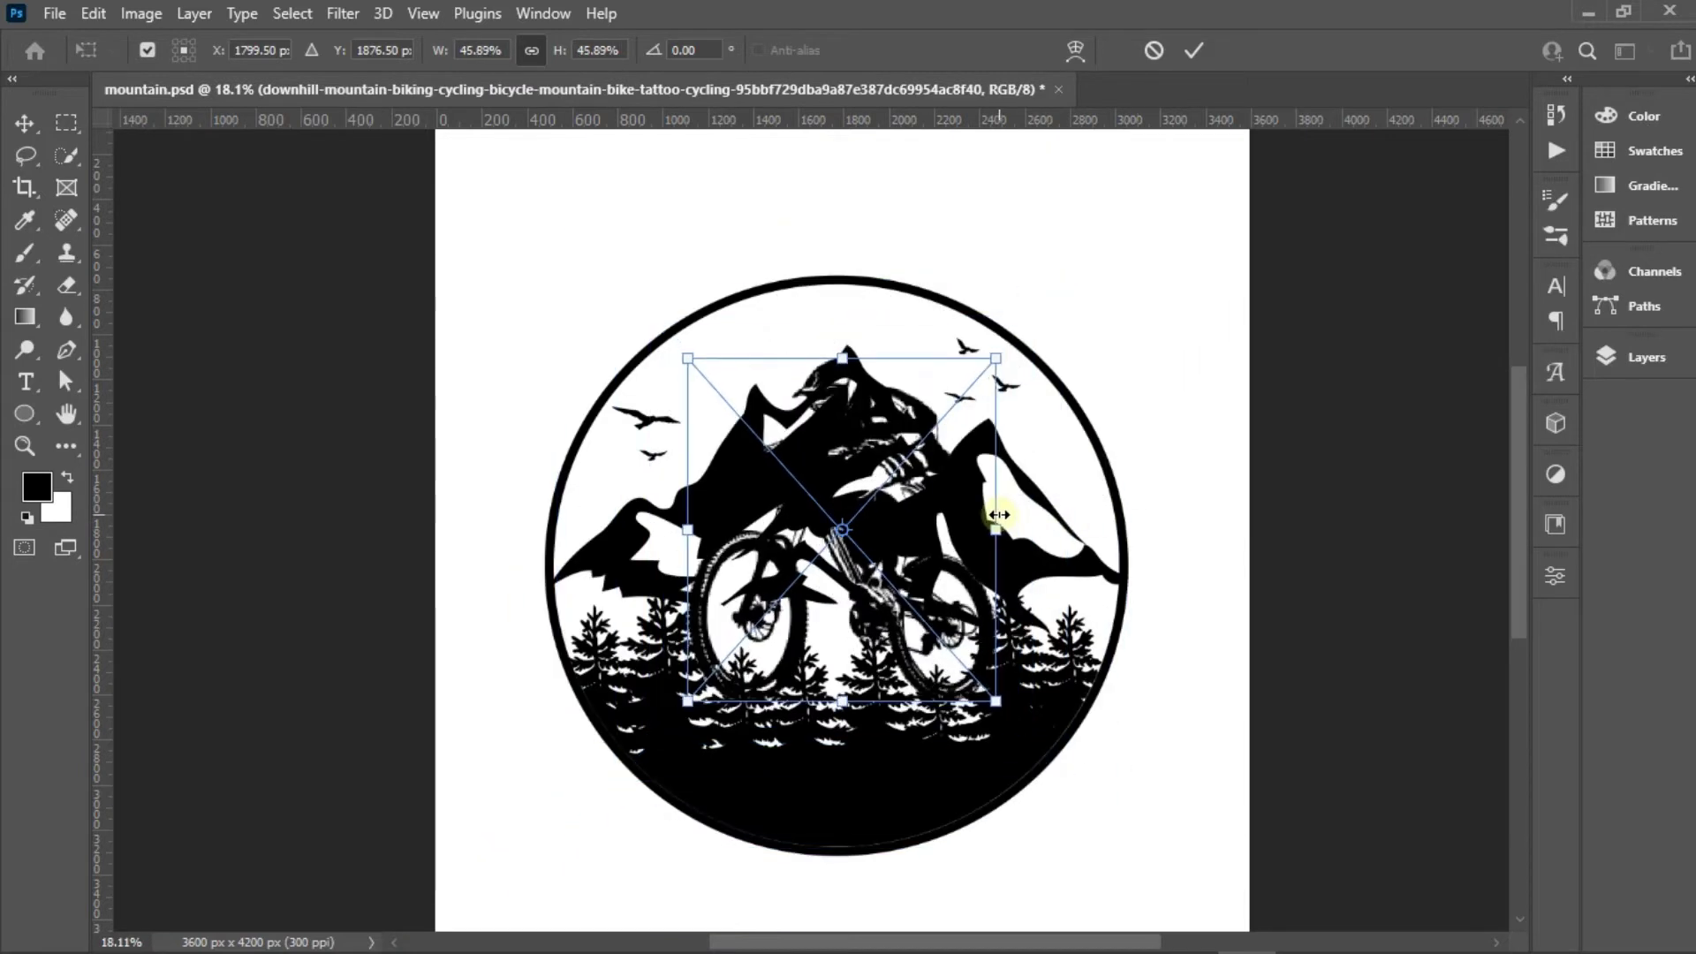
pyautogui.click(1646, 357)
pyautogui.press('Return')
pyautogui.press('e')
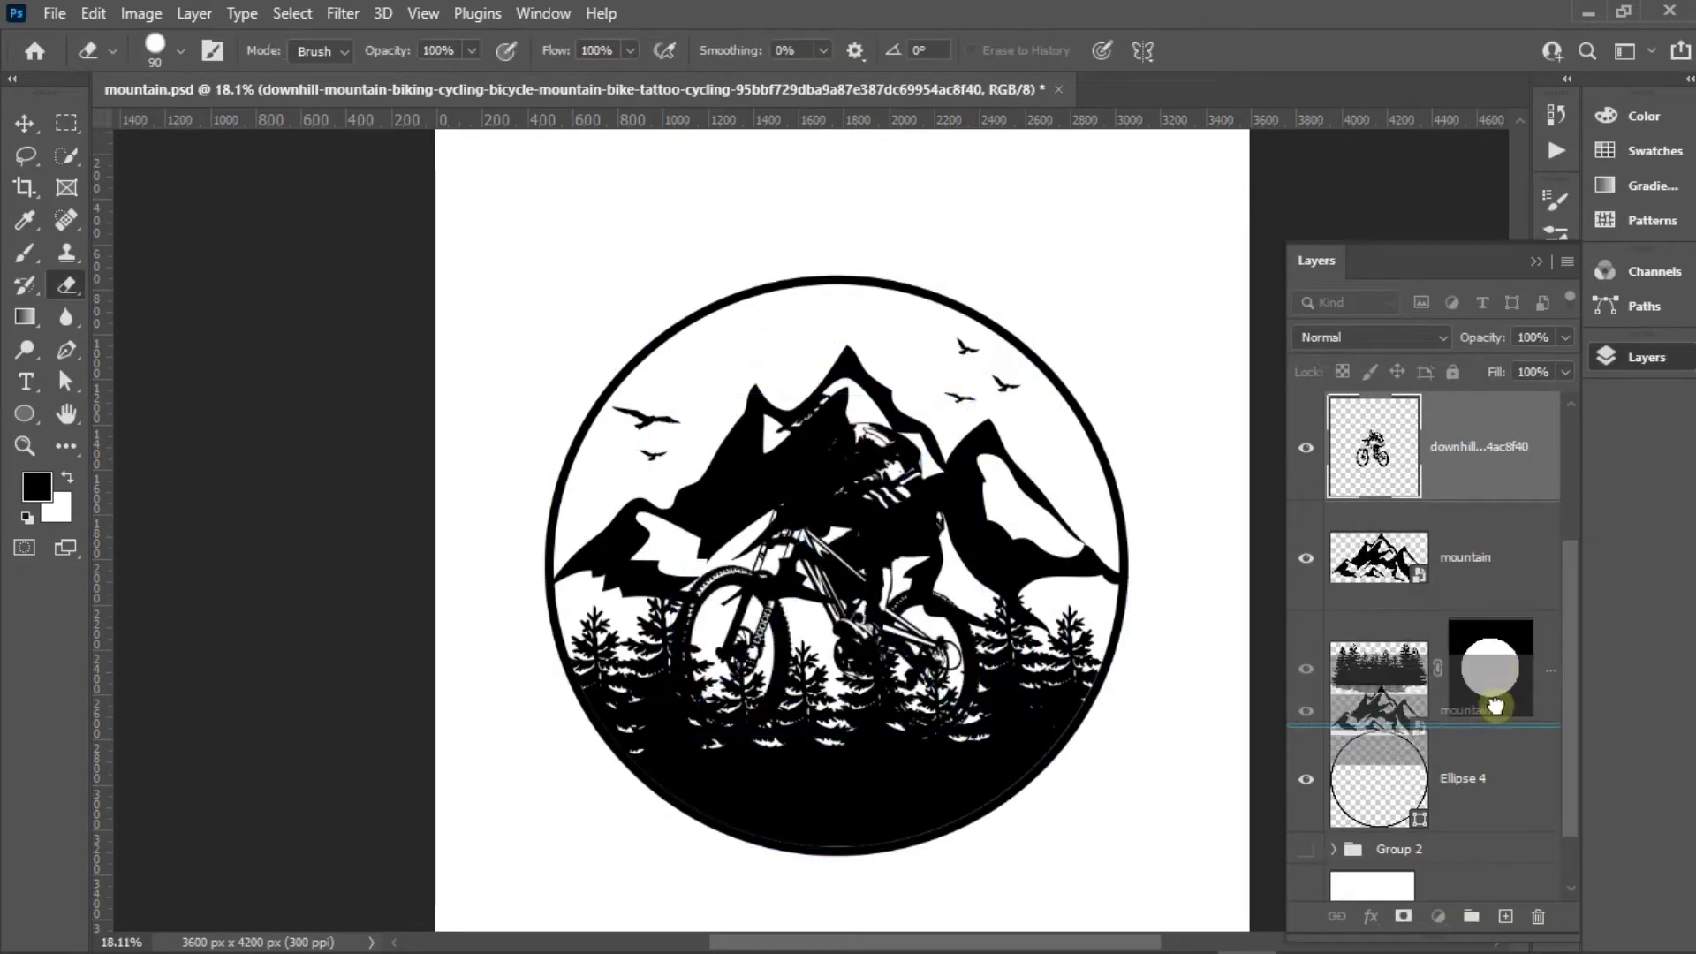
pyautogui.moveTo(1470, 668); pyautogui.dragTo(1491, 715)
pyautogui.moveTo(1467, 469); pyautogui.dragTo(1455, 606)
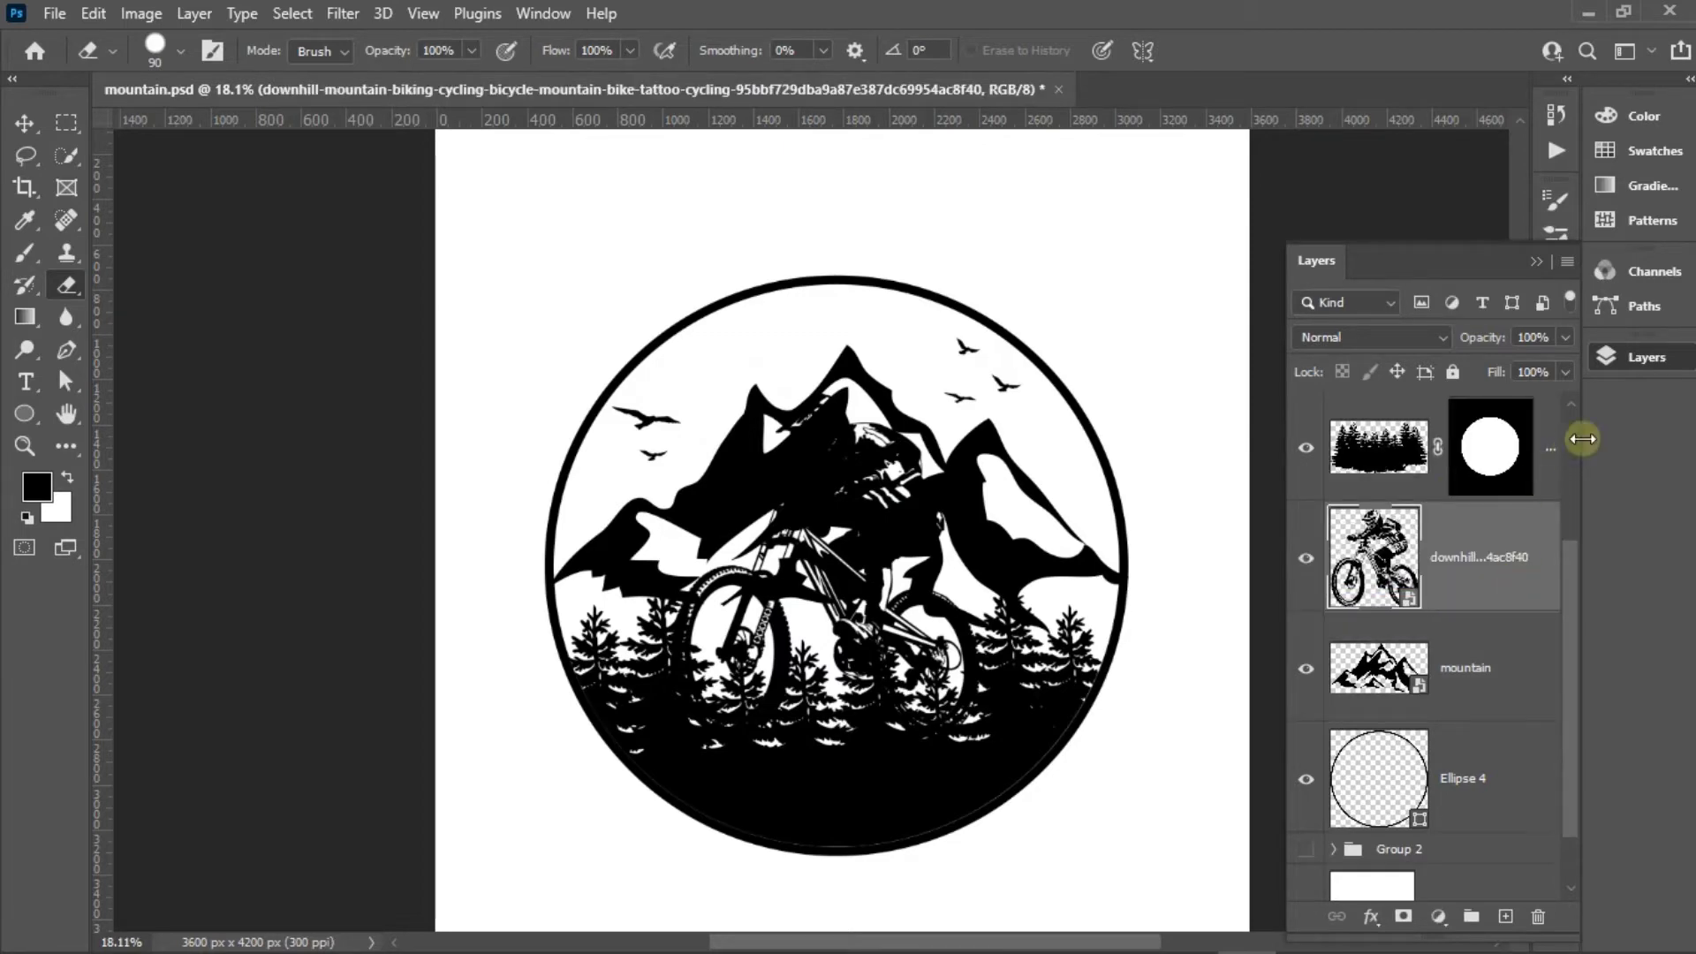
# Open the rider layer's Blending Options and add a white Stroke effect
pyautogui.rightClick(1483, 520)
pyautogui.click(1313, 53)
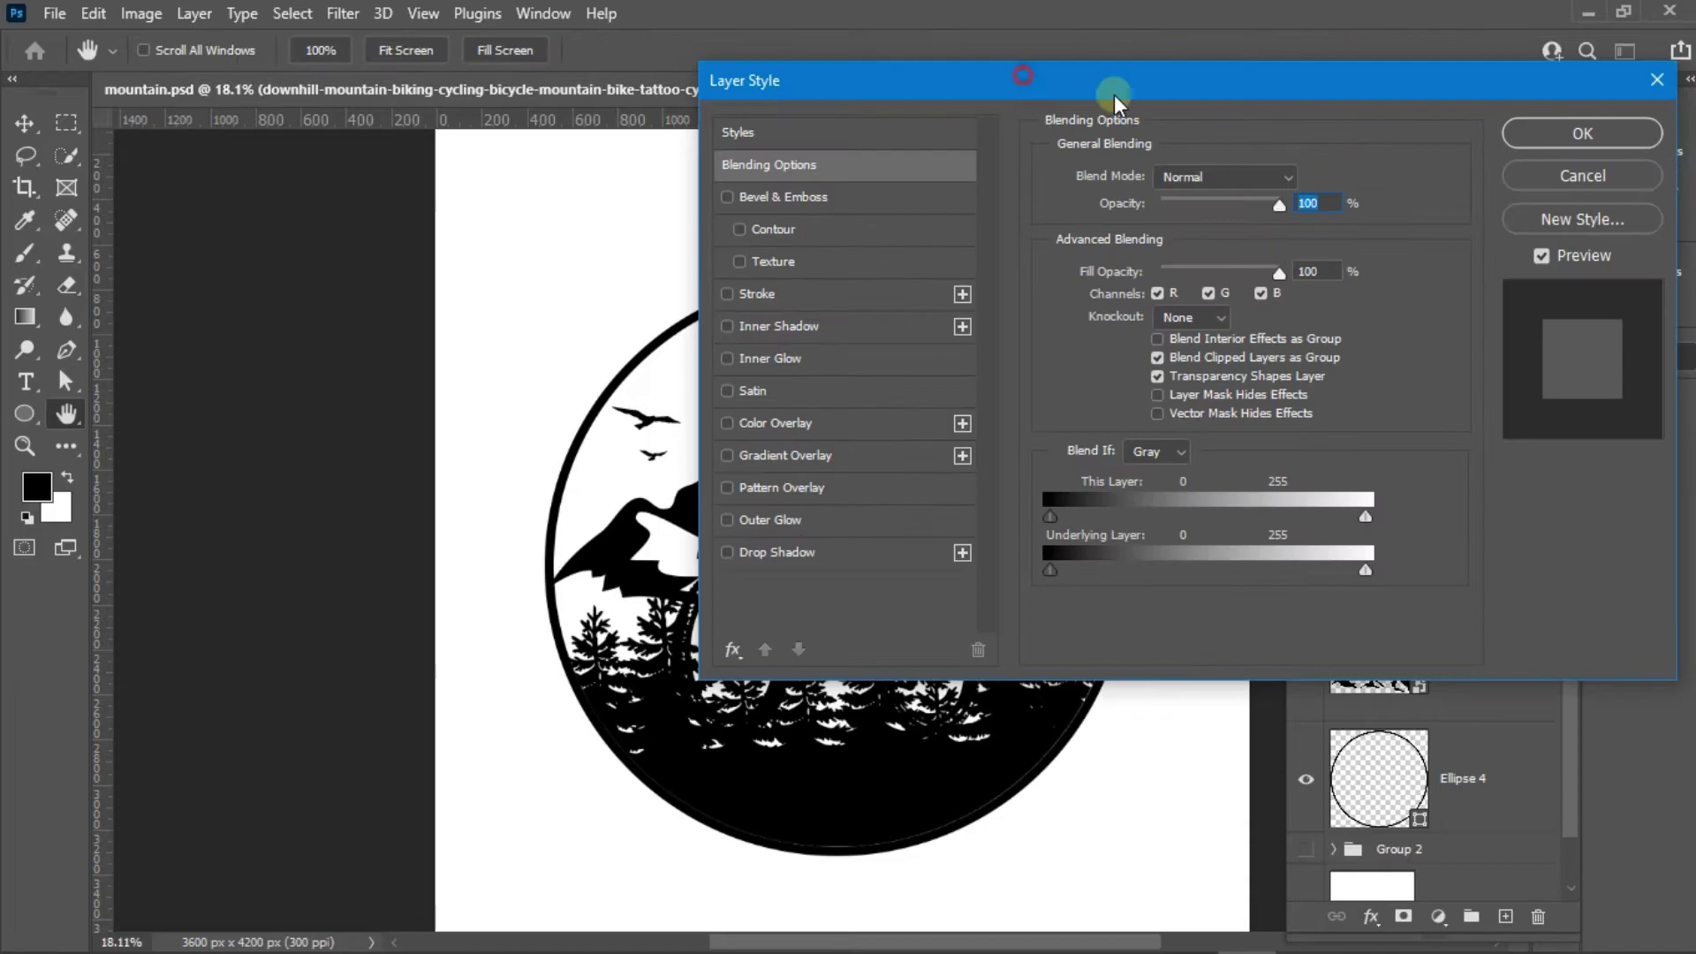
pyautogui.moveTo(1114, 94); pyautogui.dragTo(1468, 129)
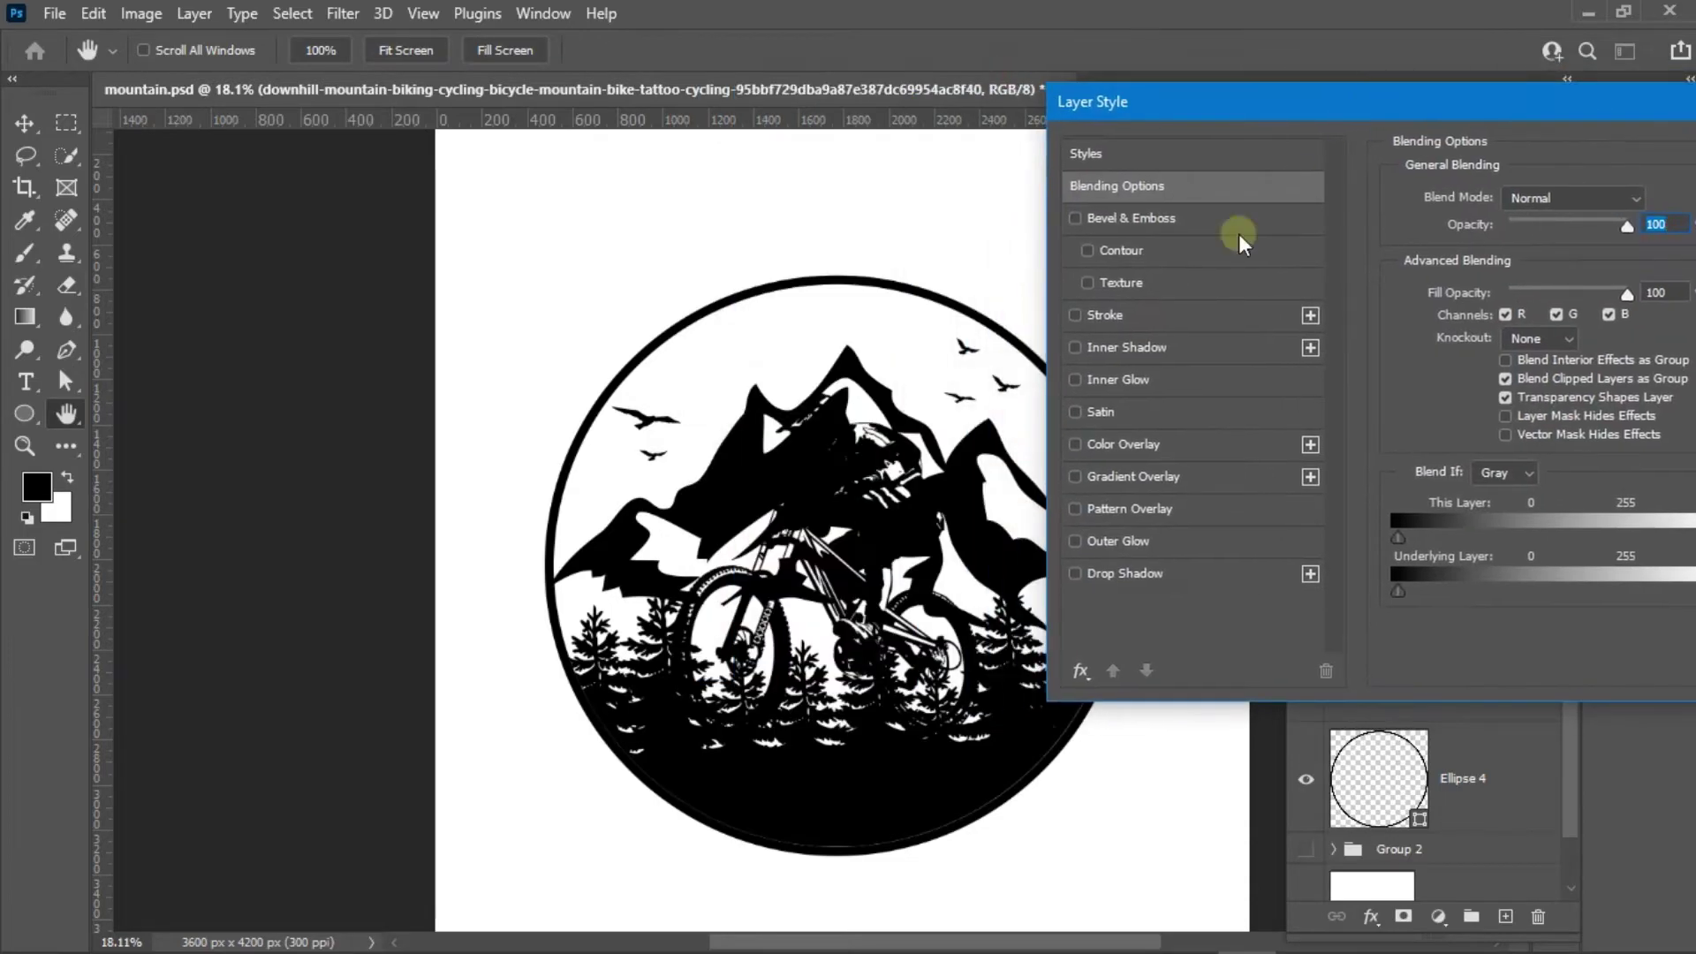
pyautogui.click(903, 373)
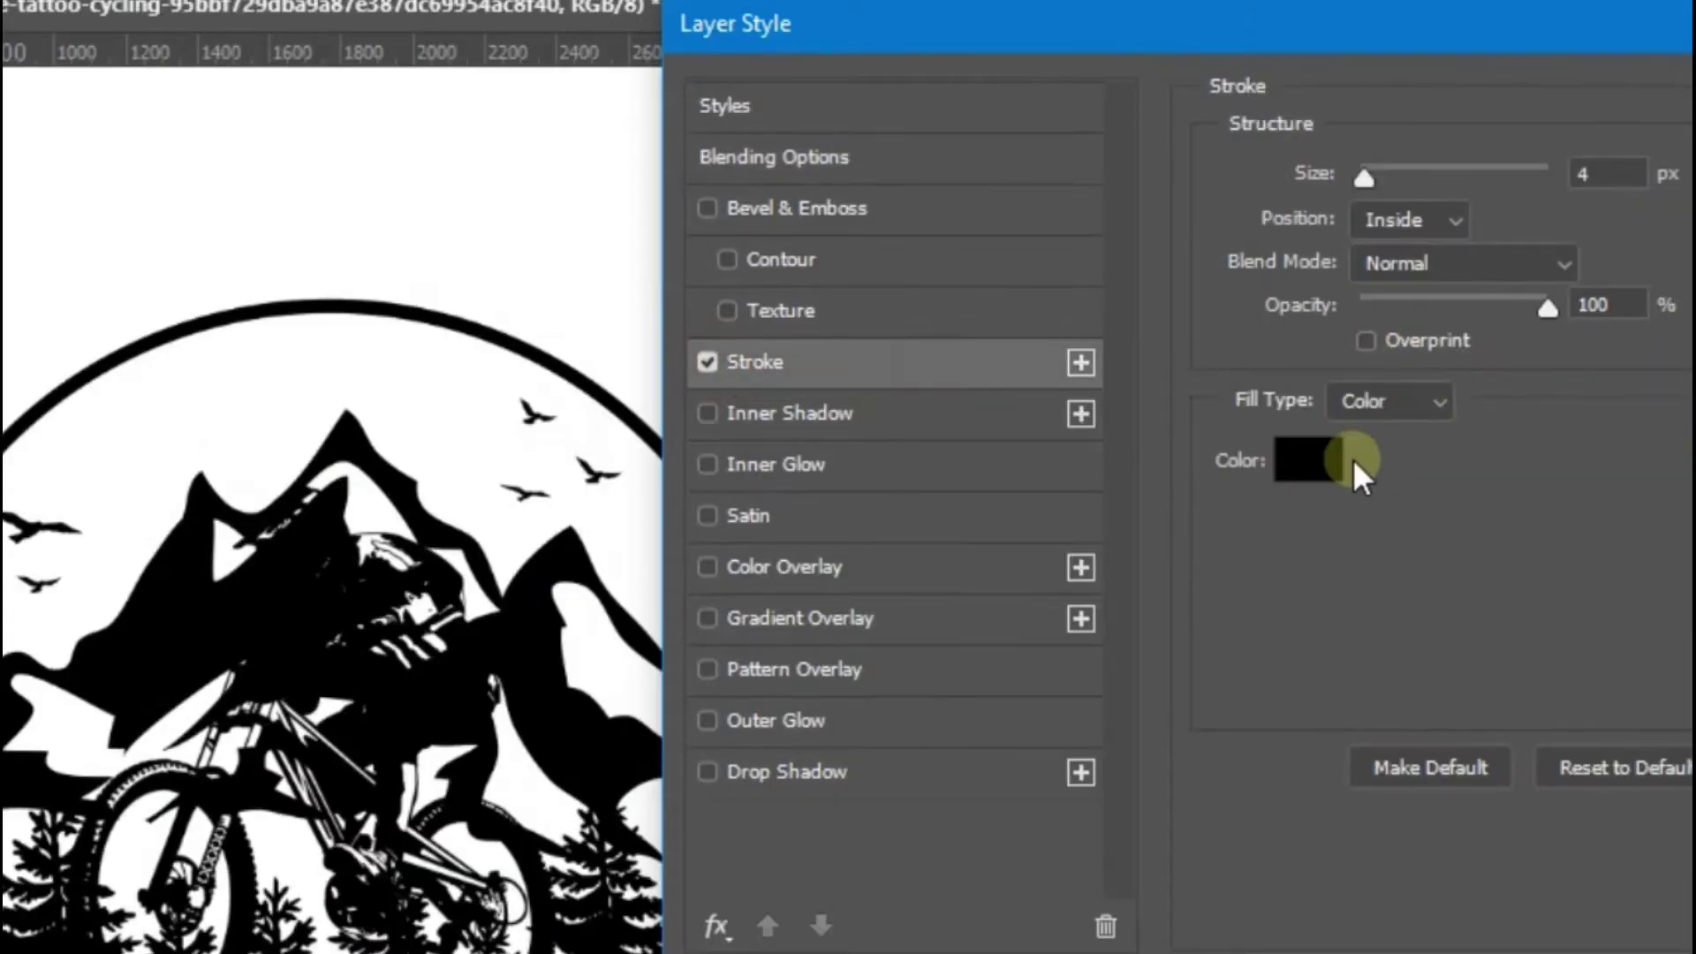
pyautogui.click(1353, 458)
pyautogui.click(458, 230)
pyautogui.click(1378, 327)
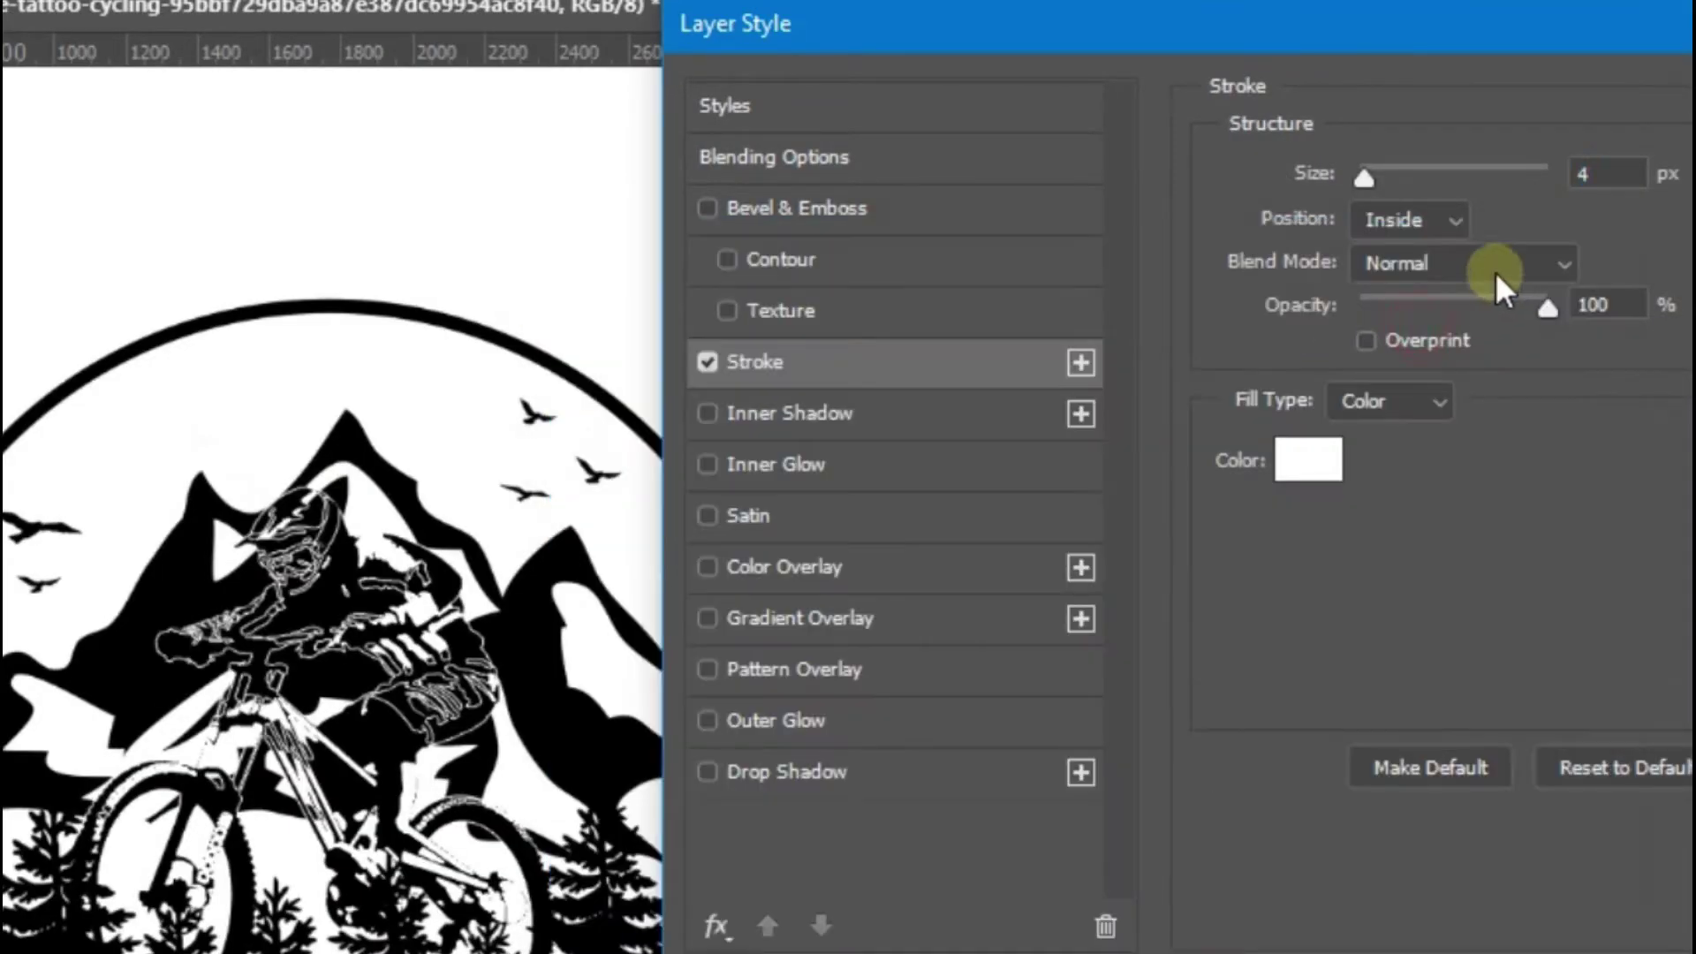
# Set the stroke to 20 px with Position Outside and apply it
pyautogui.doubleClick(1606, 169)
pyautogui.write('8')
pyautogui.press('Up')
pyautogui.press('Up')
pyautogui.press('Up')
pyautogui.press('Up')
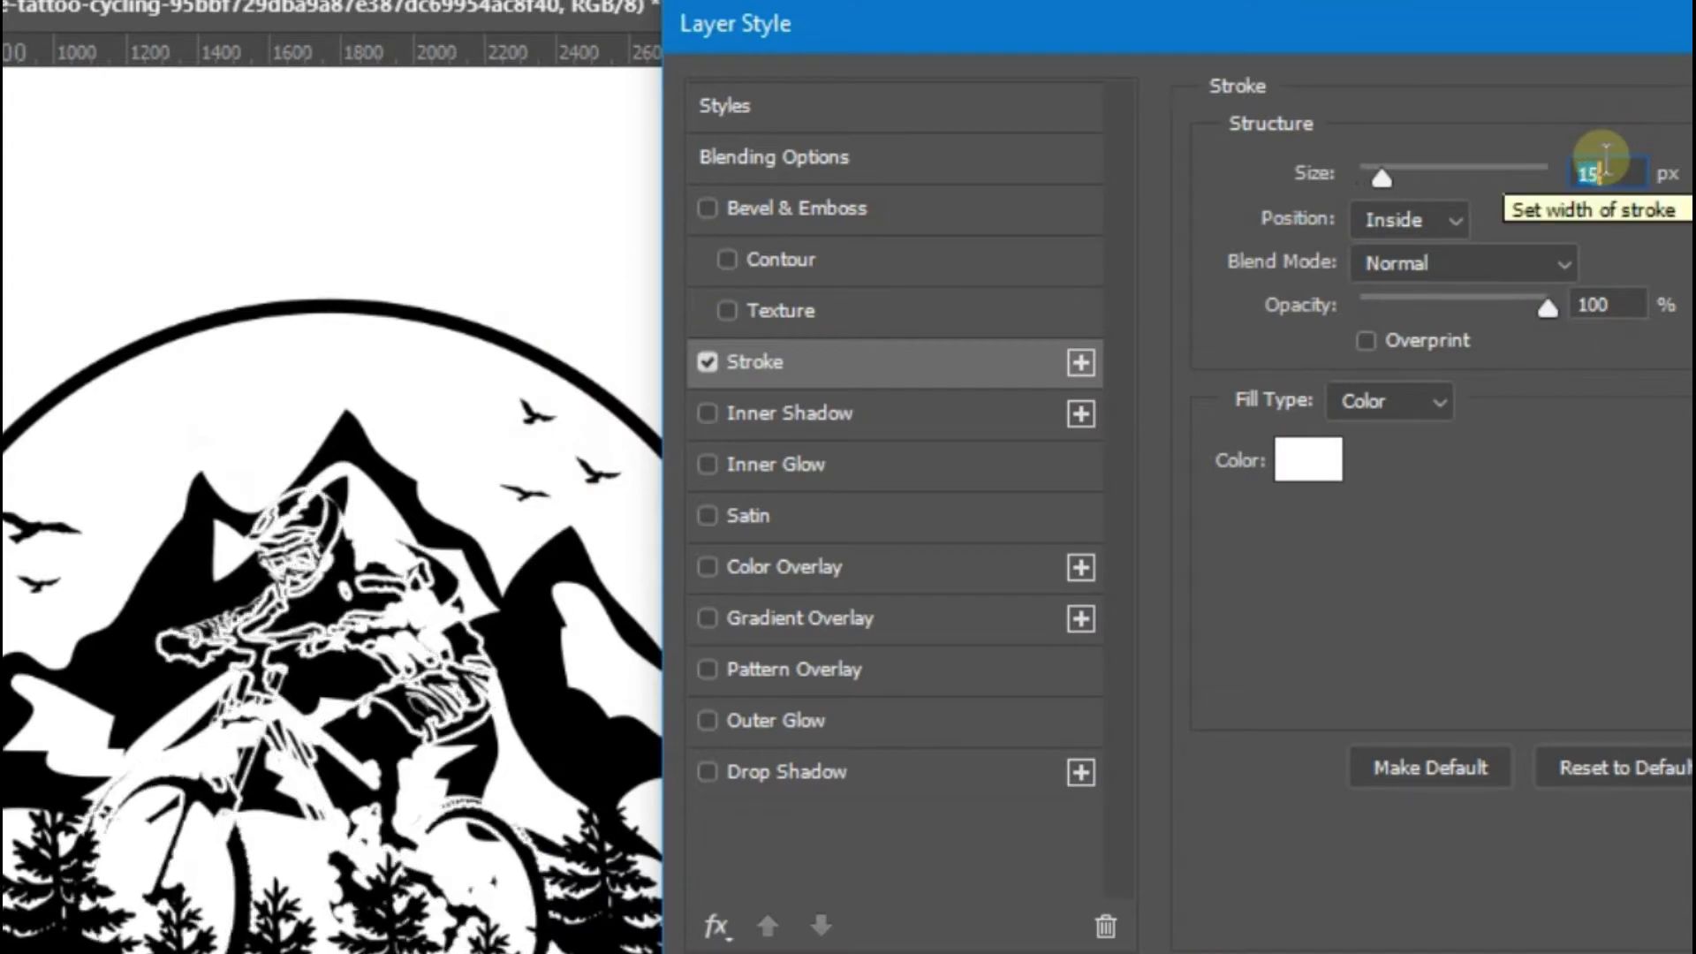
pyautogui.press('Up')
pyautogui.press('Up')
pyautogui.press('Up')
pyautogui.click(1441, 226)
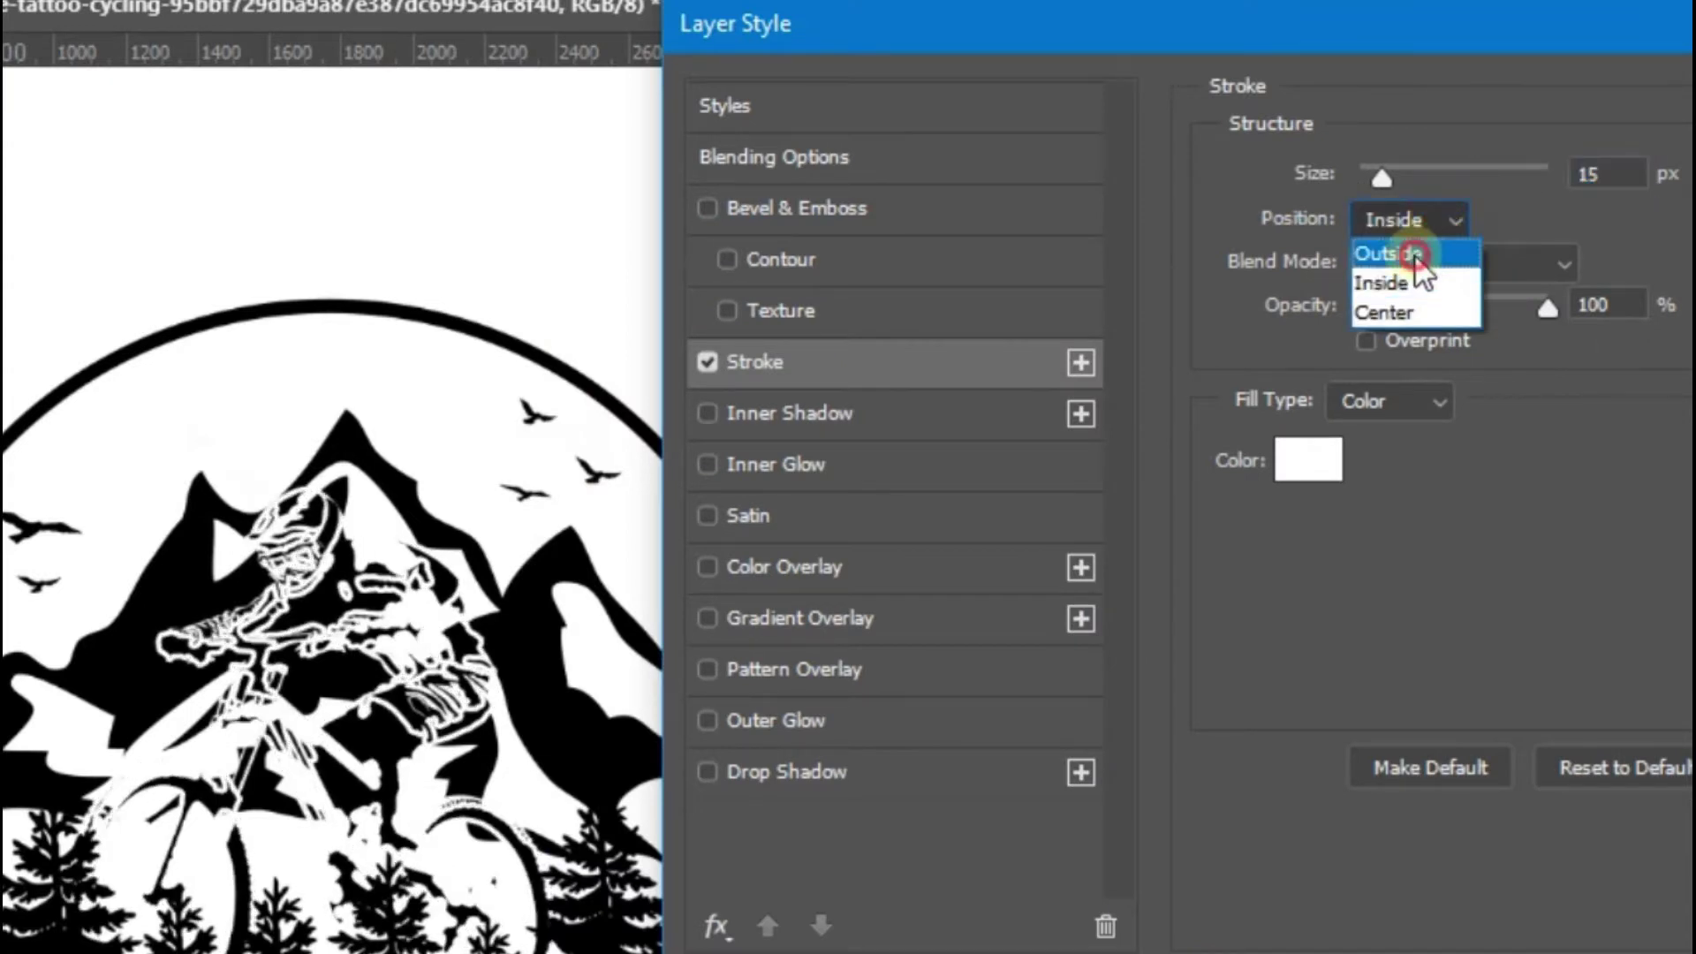
pyautogui.click(1468, 257)
pyautogui.press('Up')
pyautogui.press('Up')
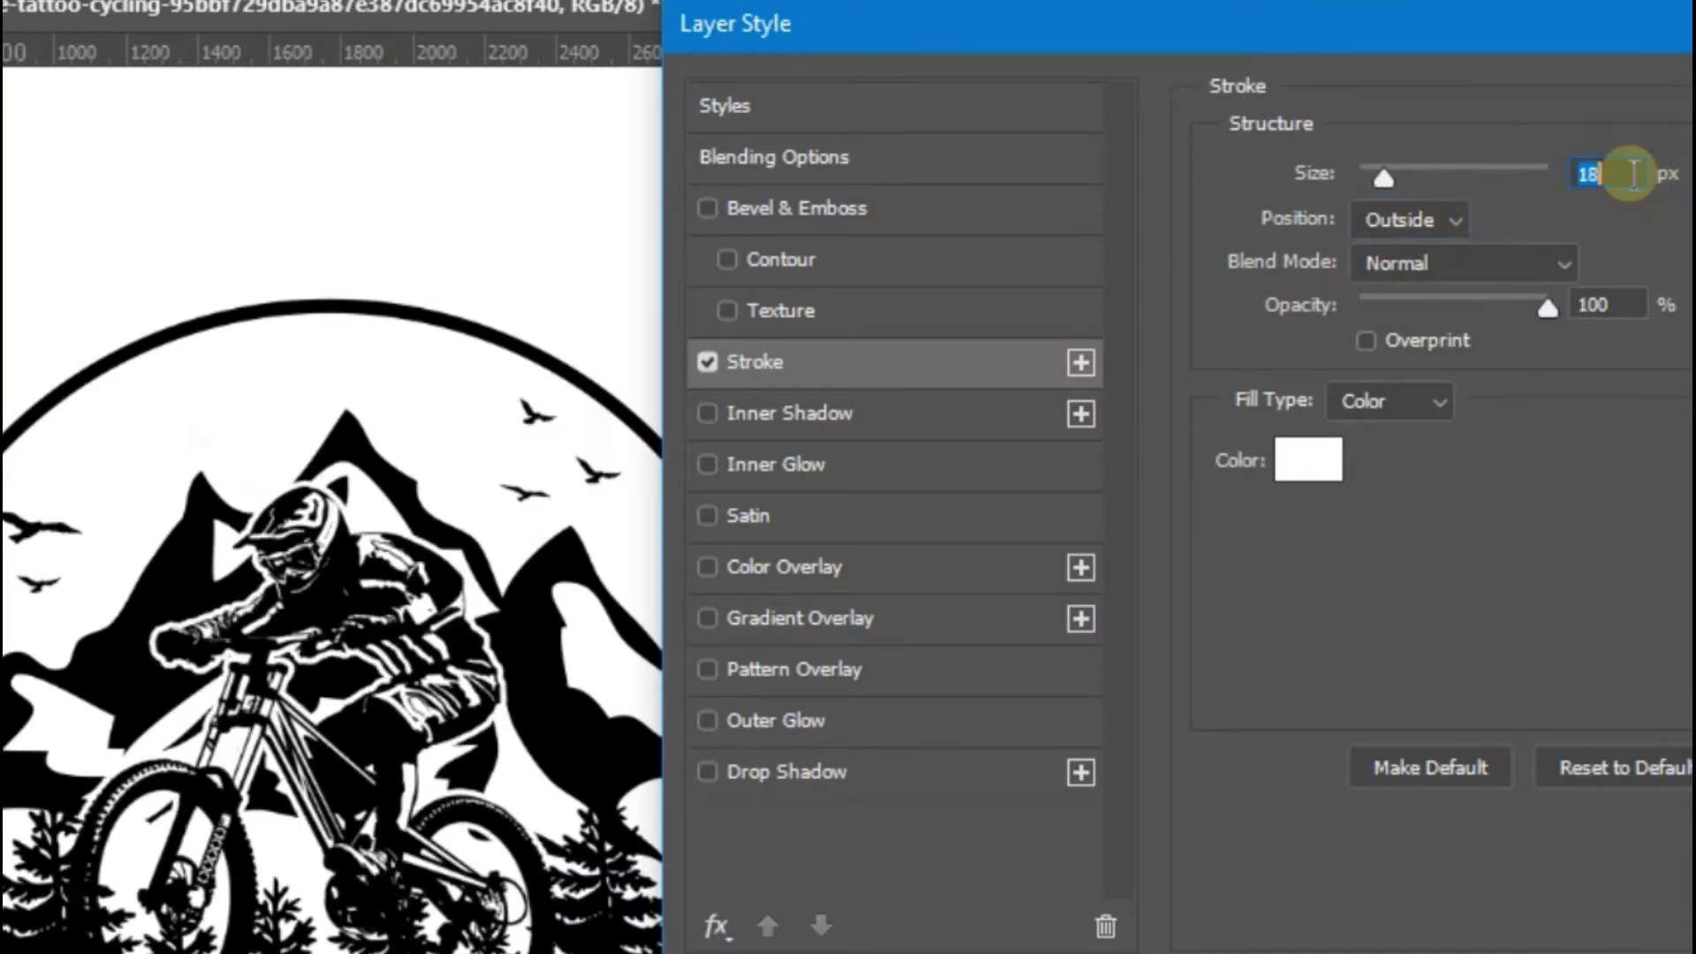
pyautogui.press('Up')
pyautogui.press('Up')
pyautogui.press('Up')
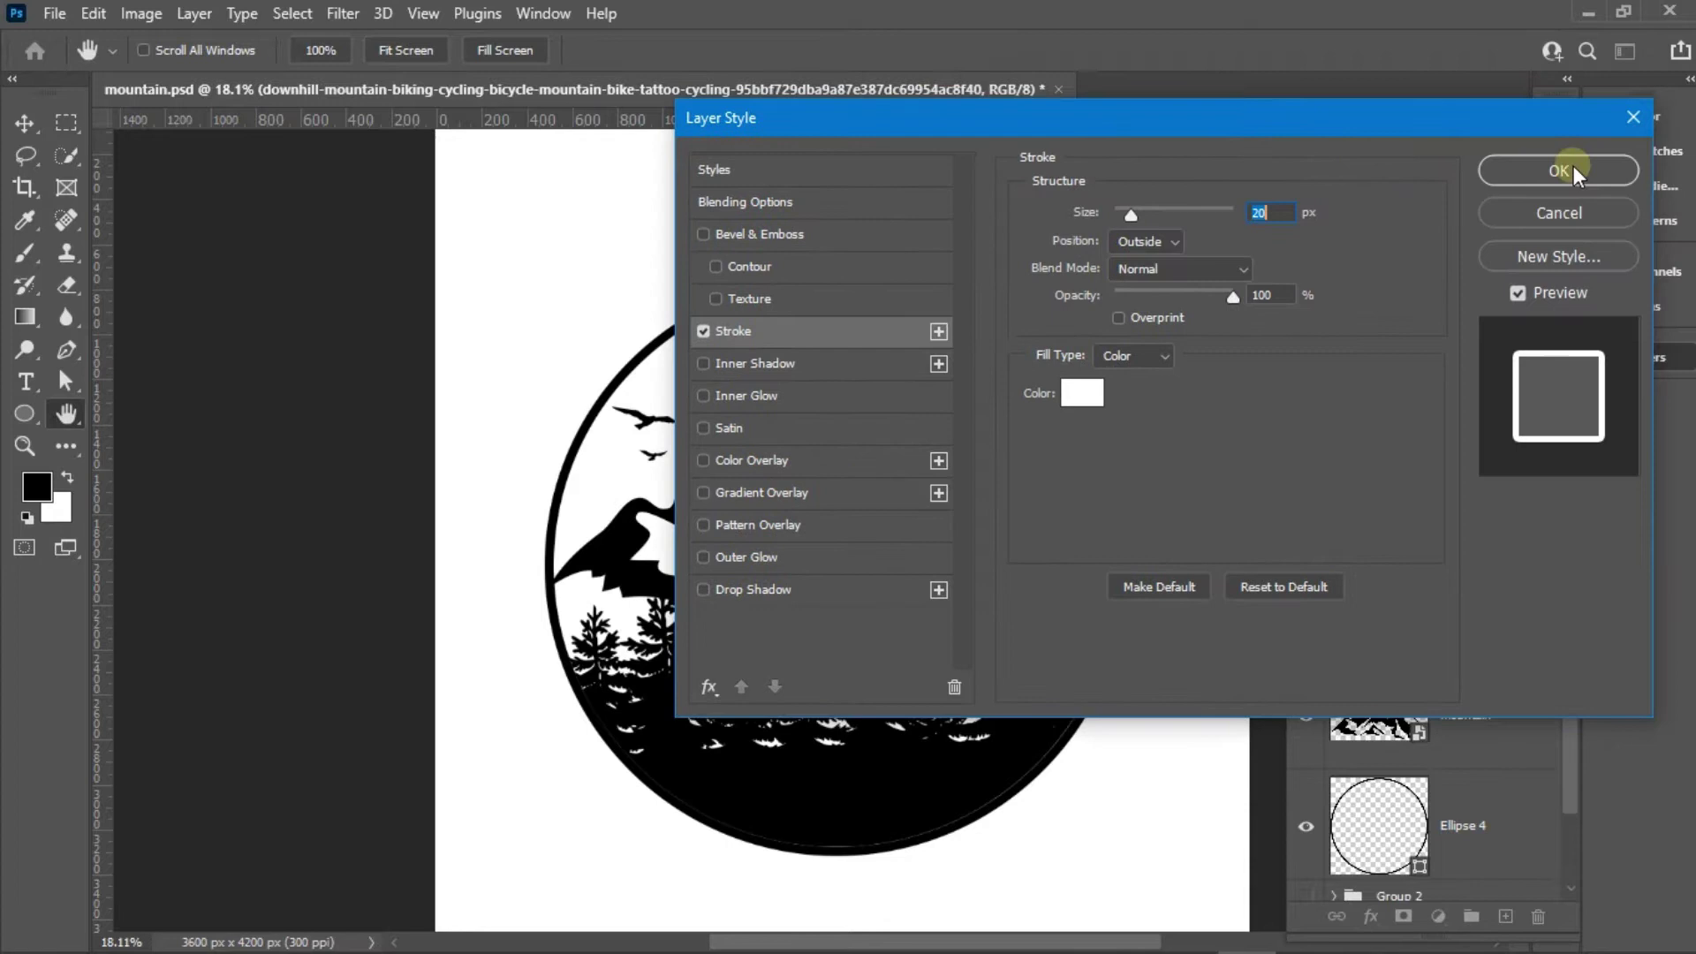
pyautogui.click(1559, 171)
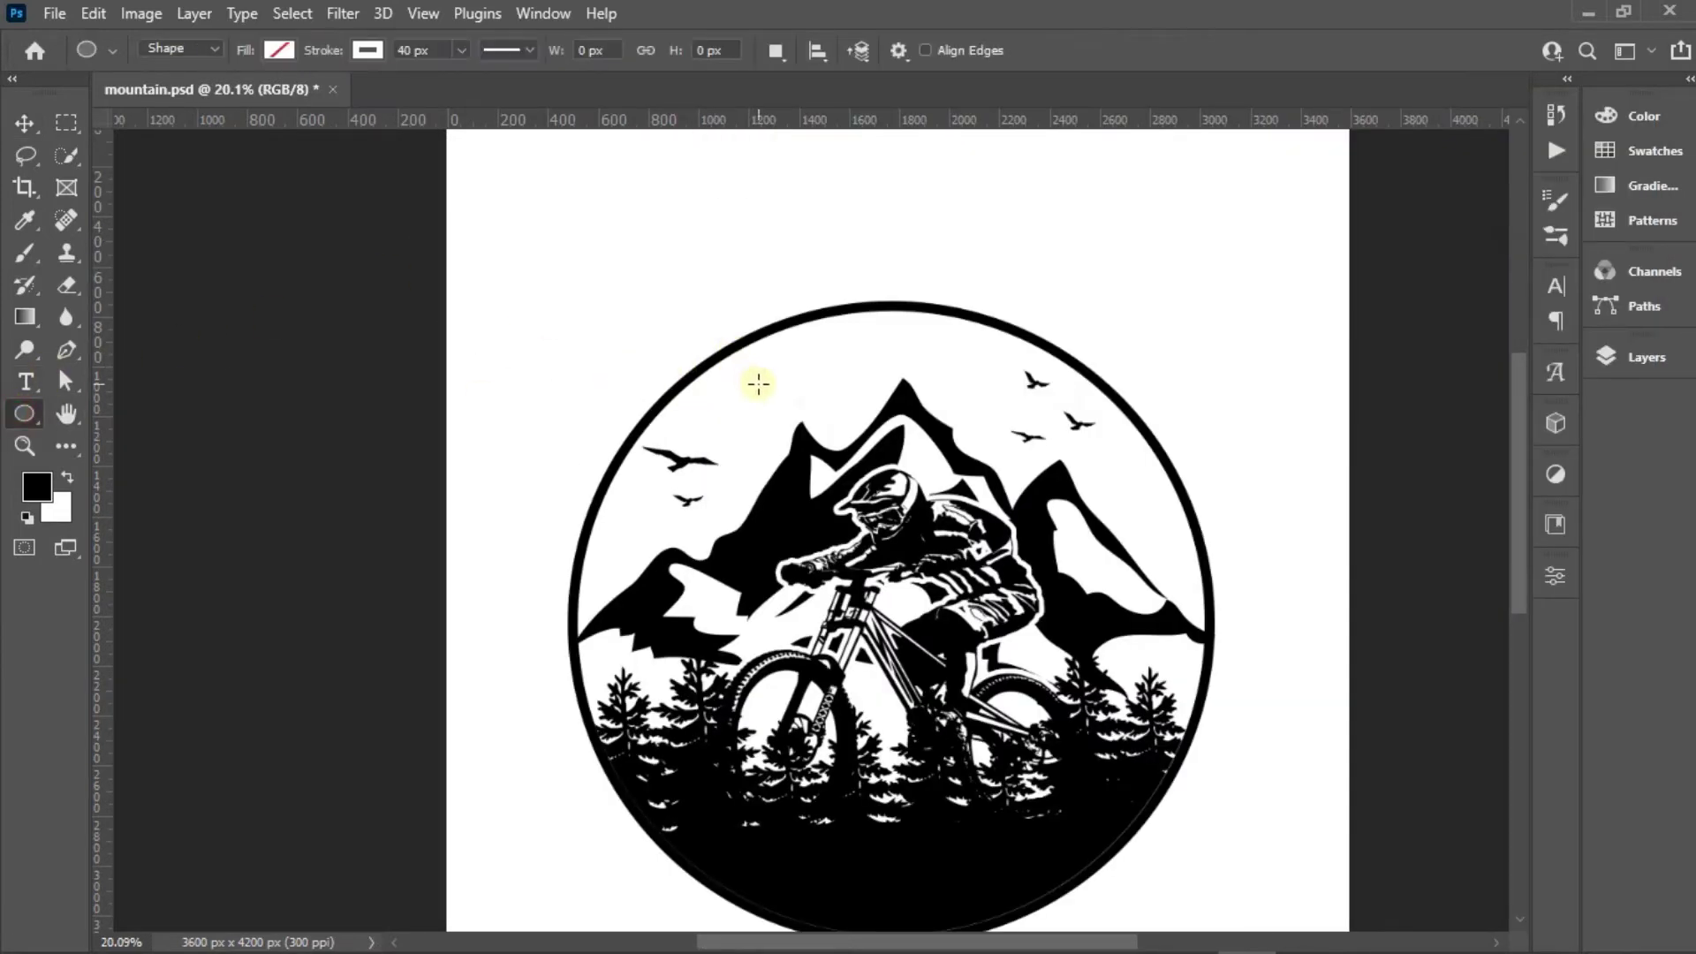
# Draw a small solid black Ellipse circle and move it above the mountains, left of the peak
pyautogui.click(751, 378)
pyautogui.click(355, 50)
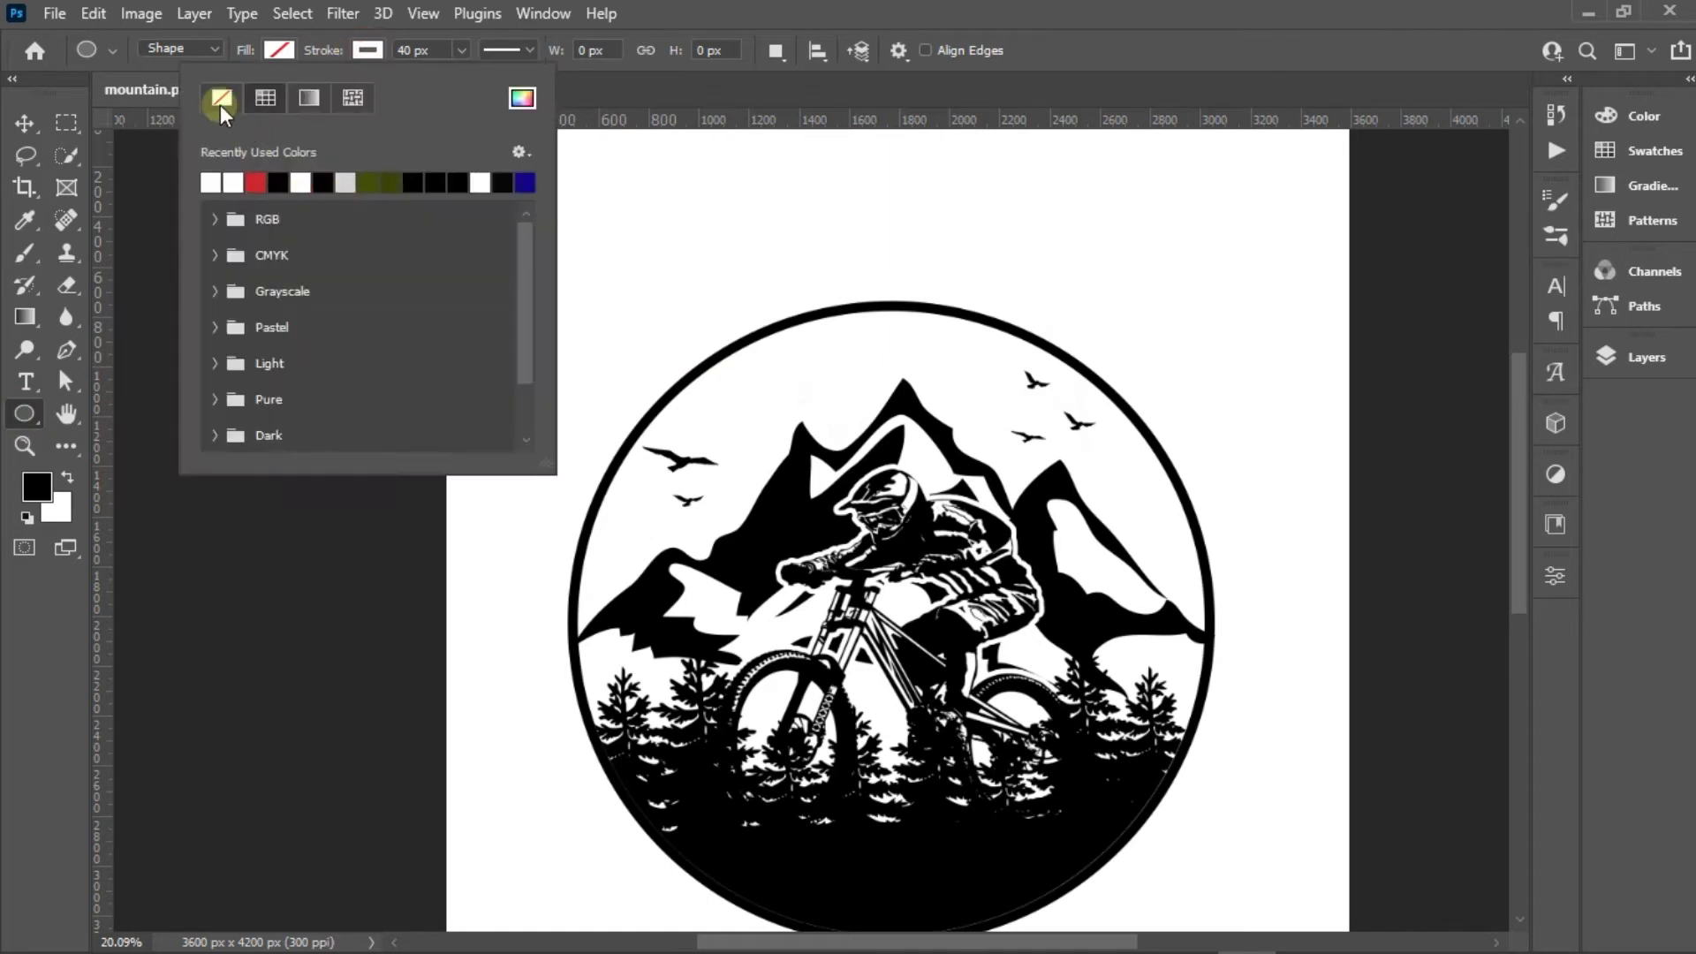
pyautogui.click(189, 182)
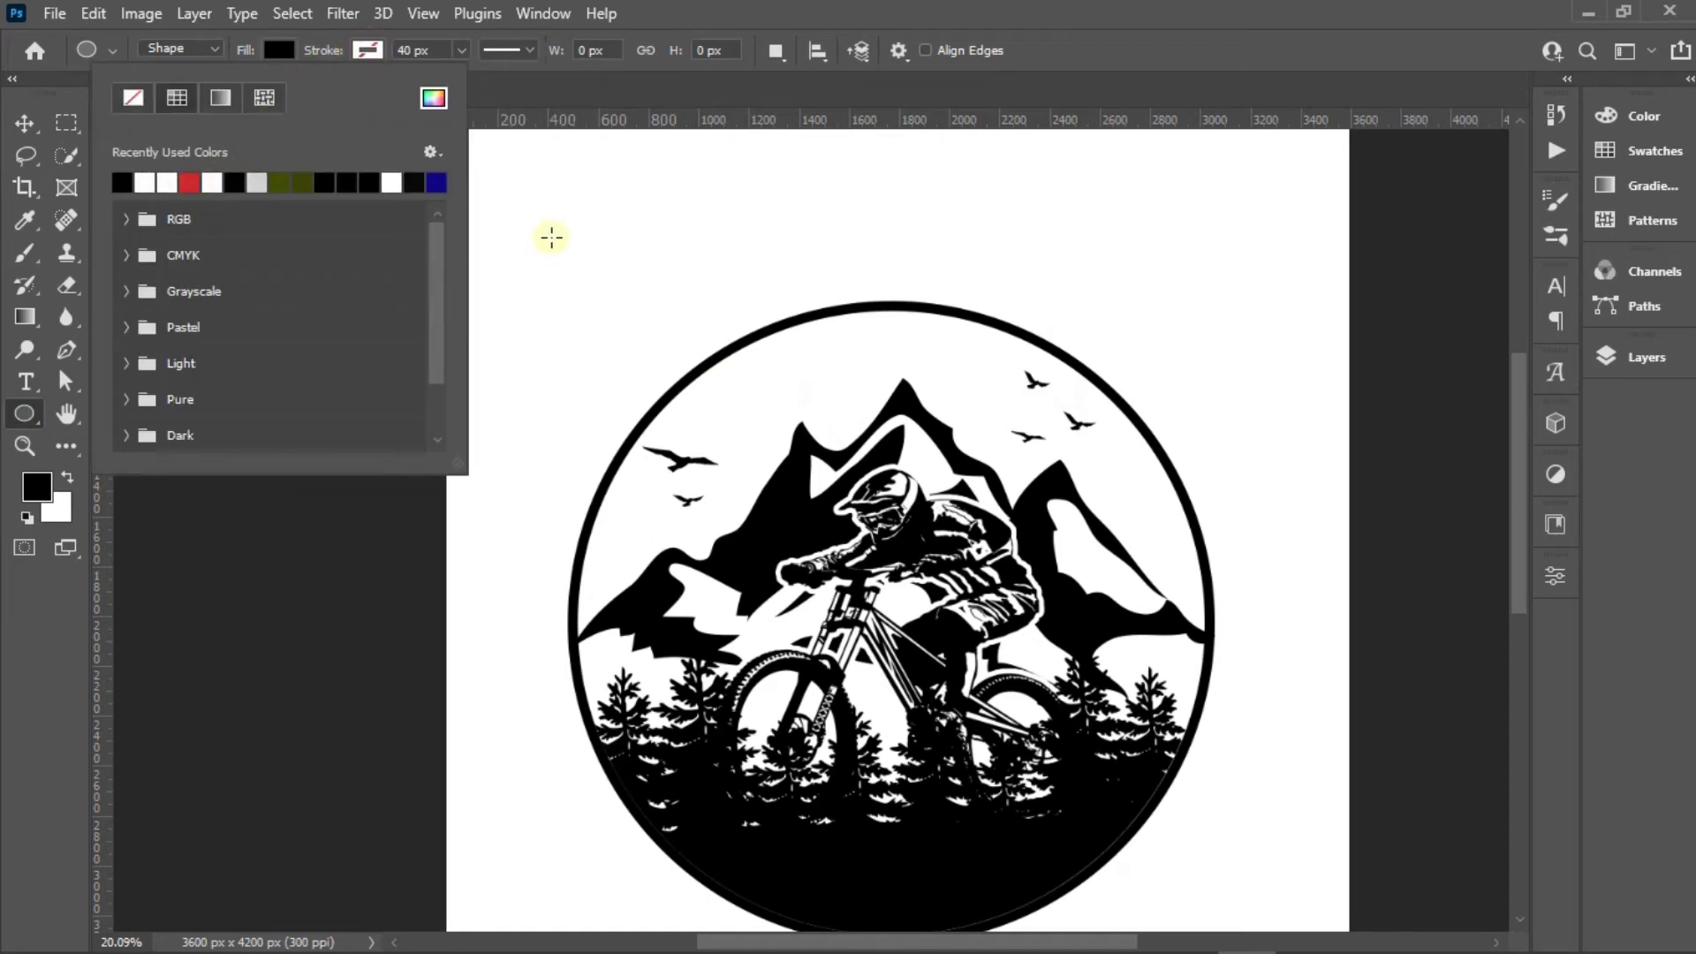
pyautogui.moveTo(741, 400); pyautogui.dragTo(837, 497)
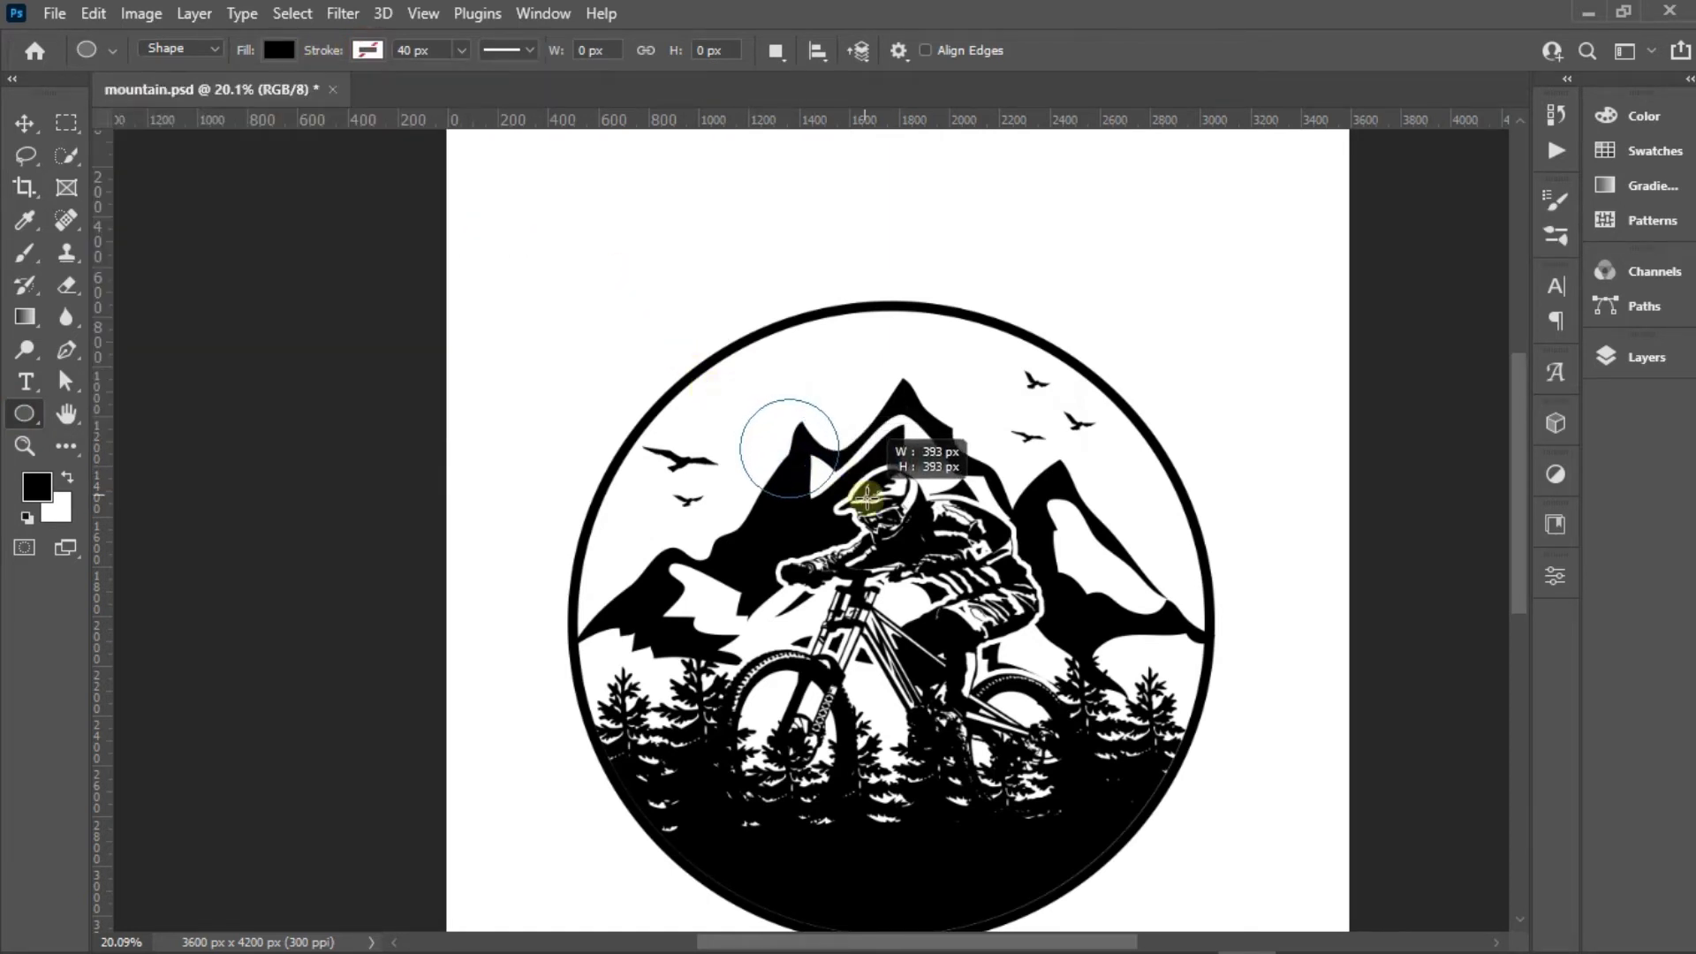
pyautogui.press('v')
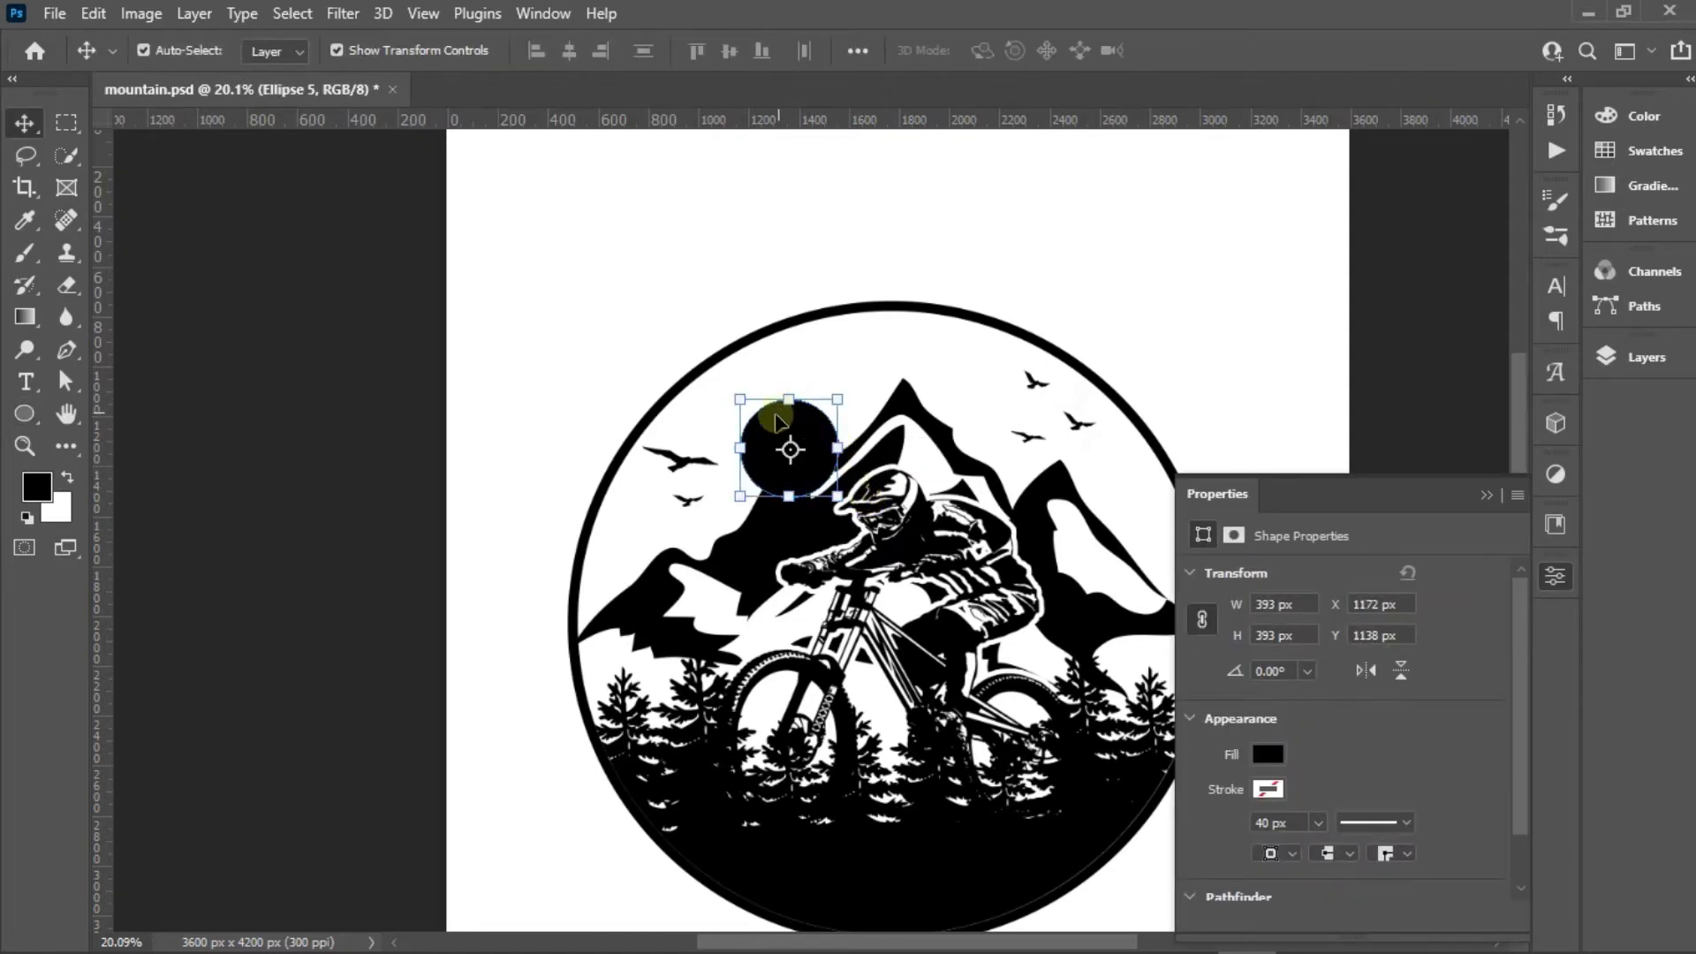
pyautogui.moveTo(776, 417); pyautogui.dragTo(777, 402)
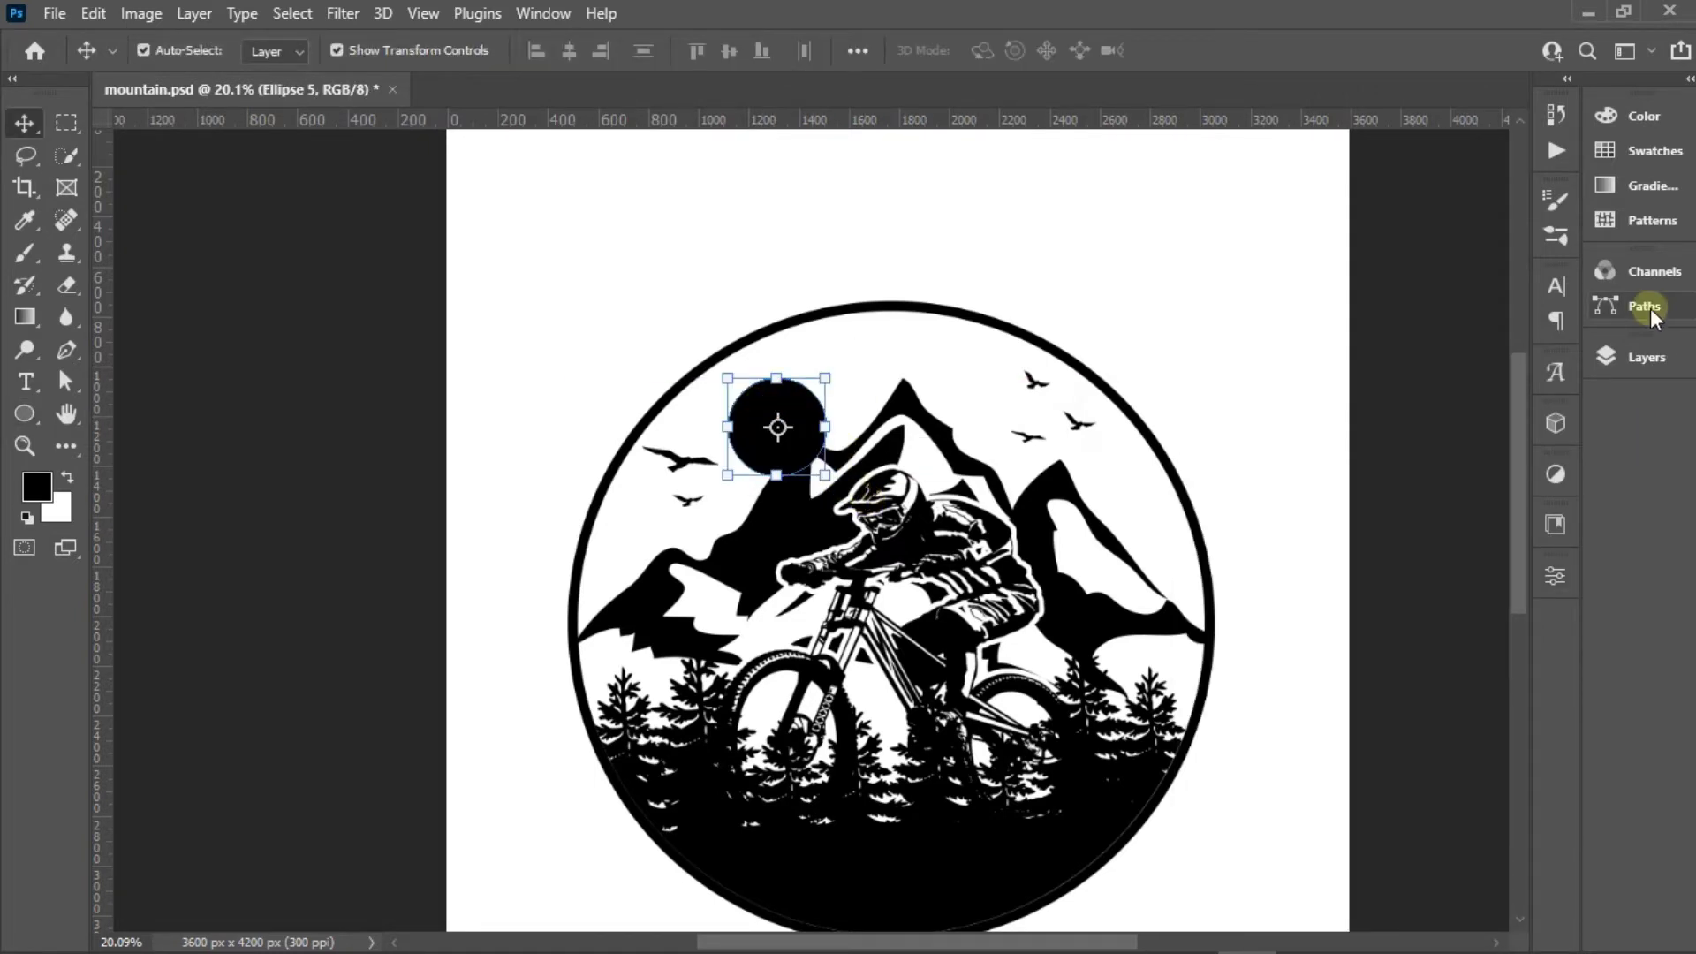
# Select the mountain shapes on the mountain layer with Select Subject
pyautogui.click(1630, 354)
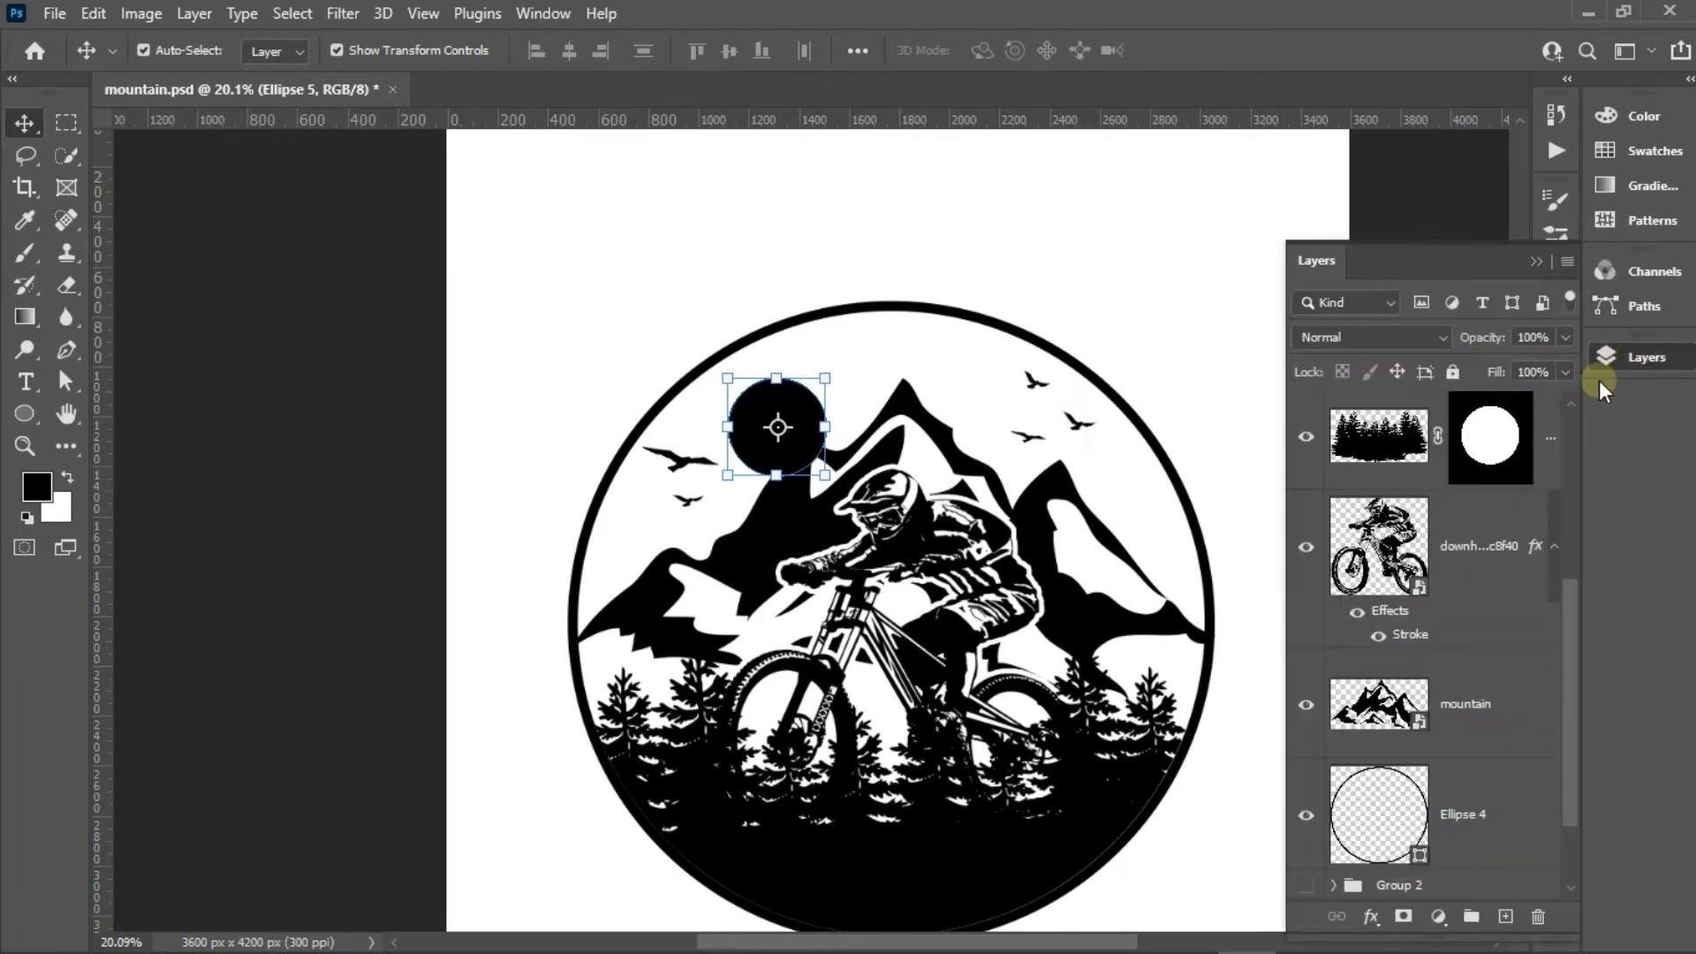
pyautogui.click(1380, 704)
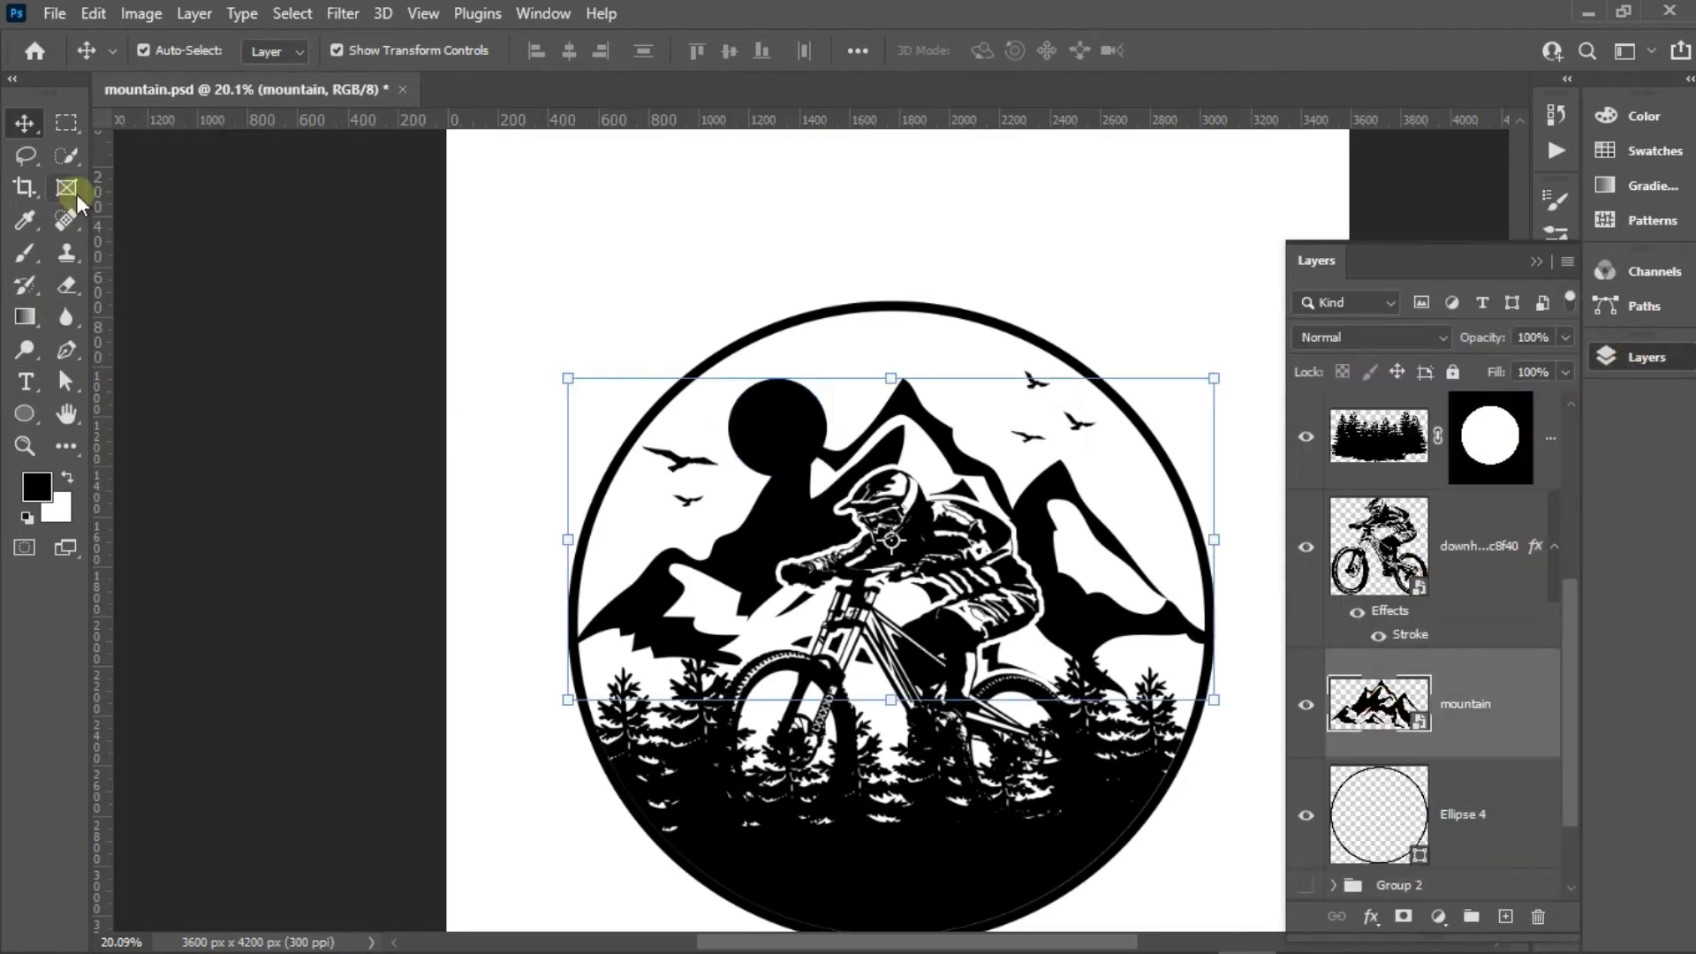
pyautogui.click(66, 156)
pyautogui.click(717, 51)
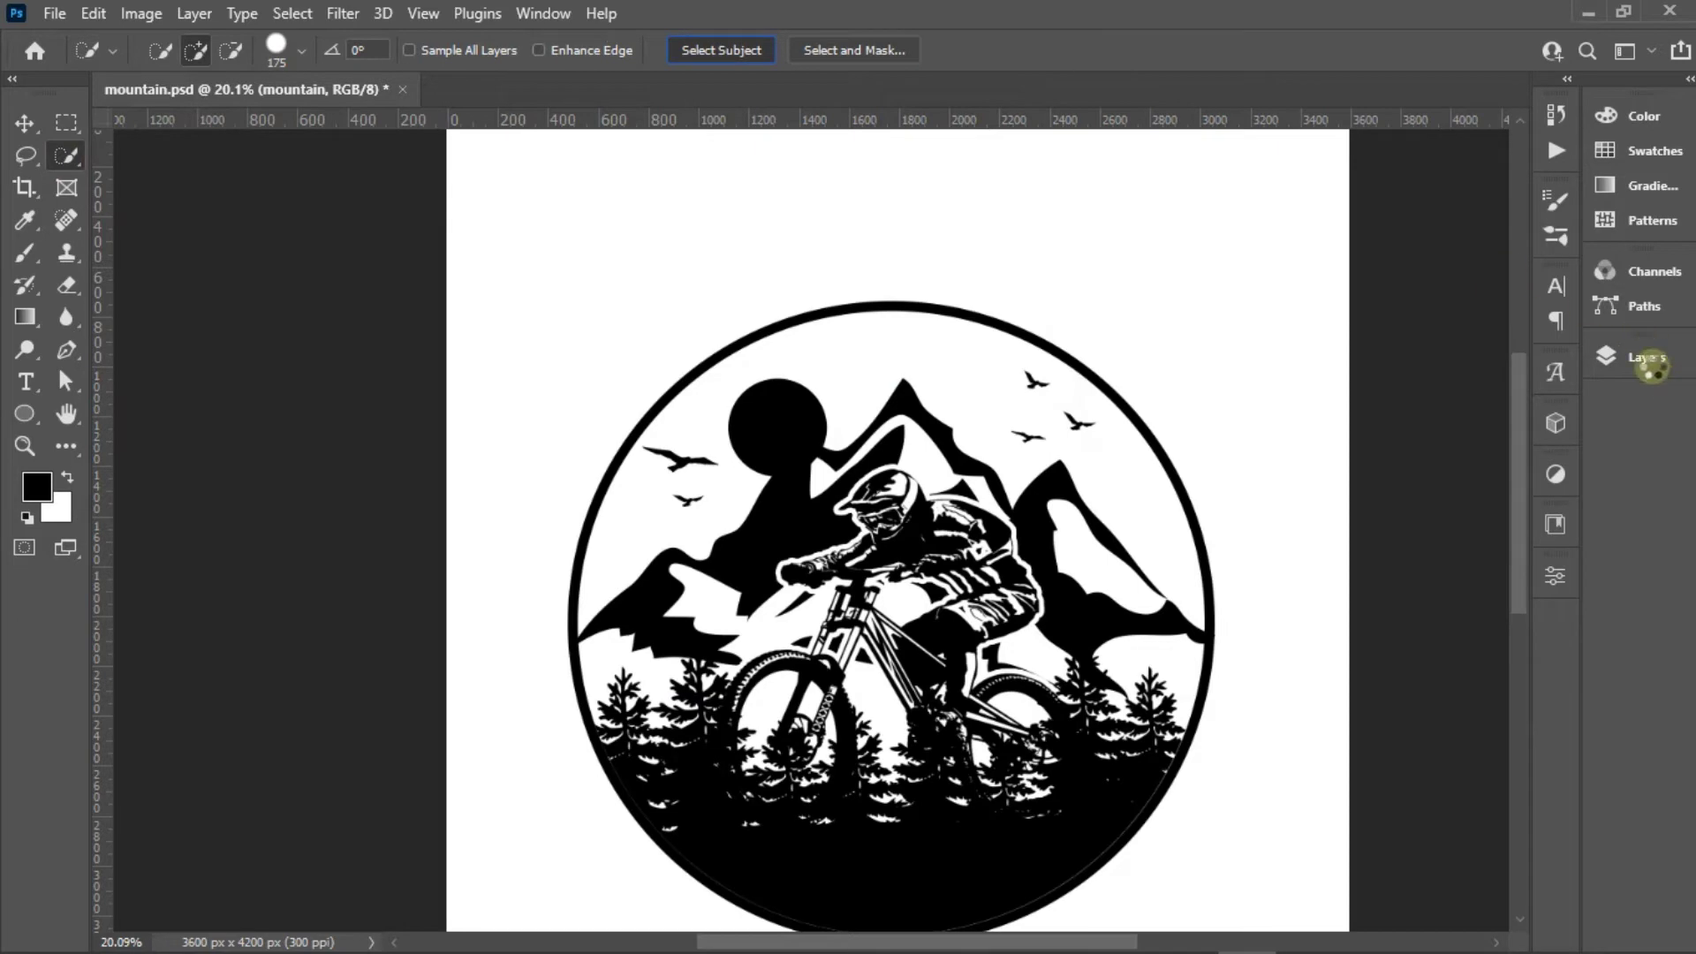
# Add a layer mask to the Ellipse 5 sun and nudge it partly behind the peak
pyautogui.click(1648, 365)
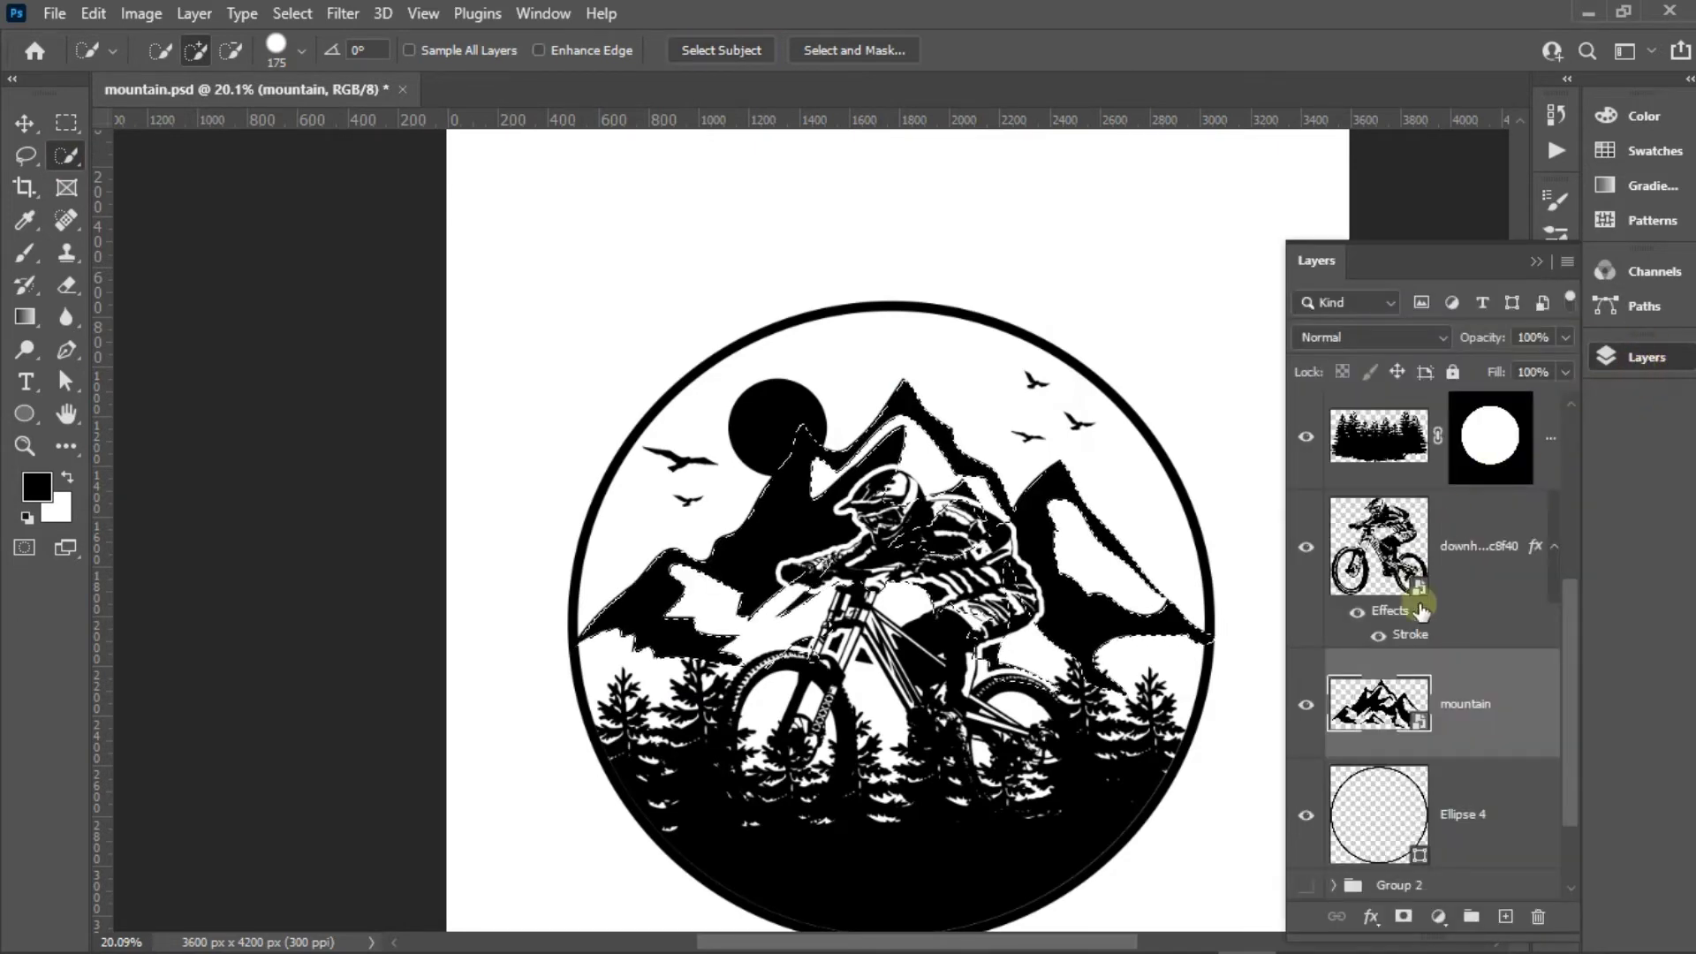
pyautogui.scroll(3, 1411, 580)
pyautogui.click(1343, 477)
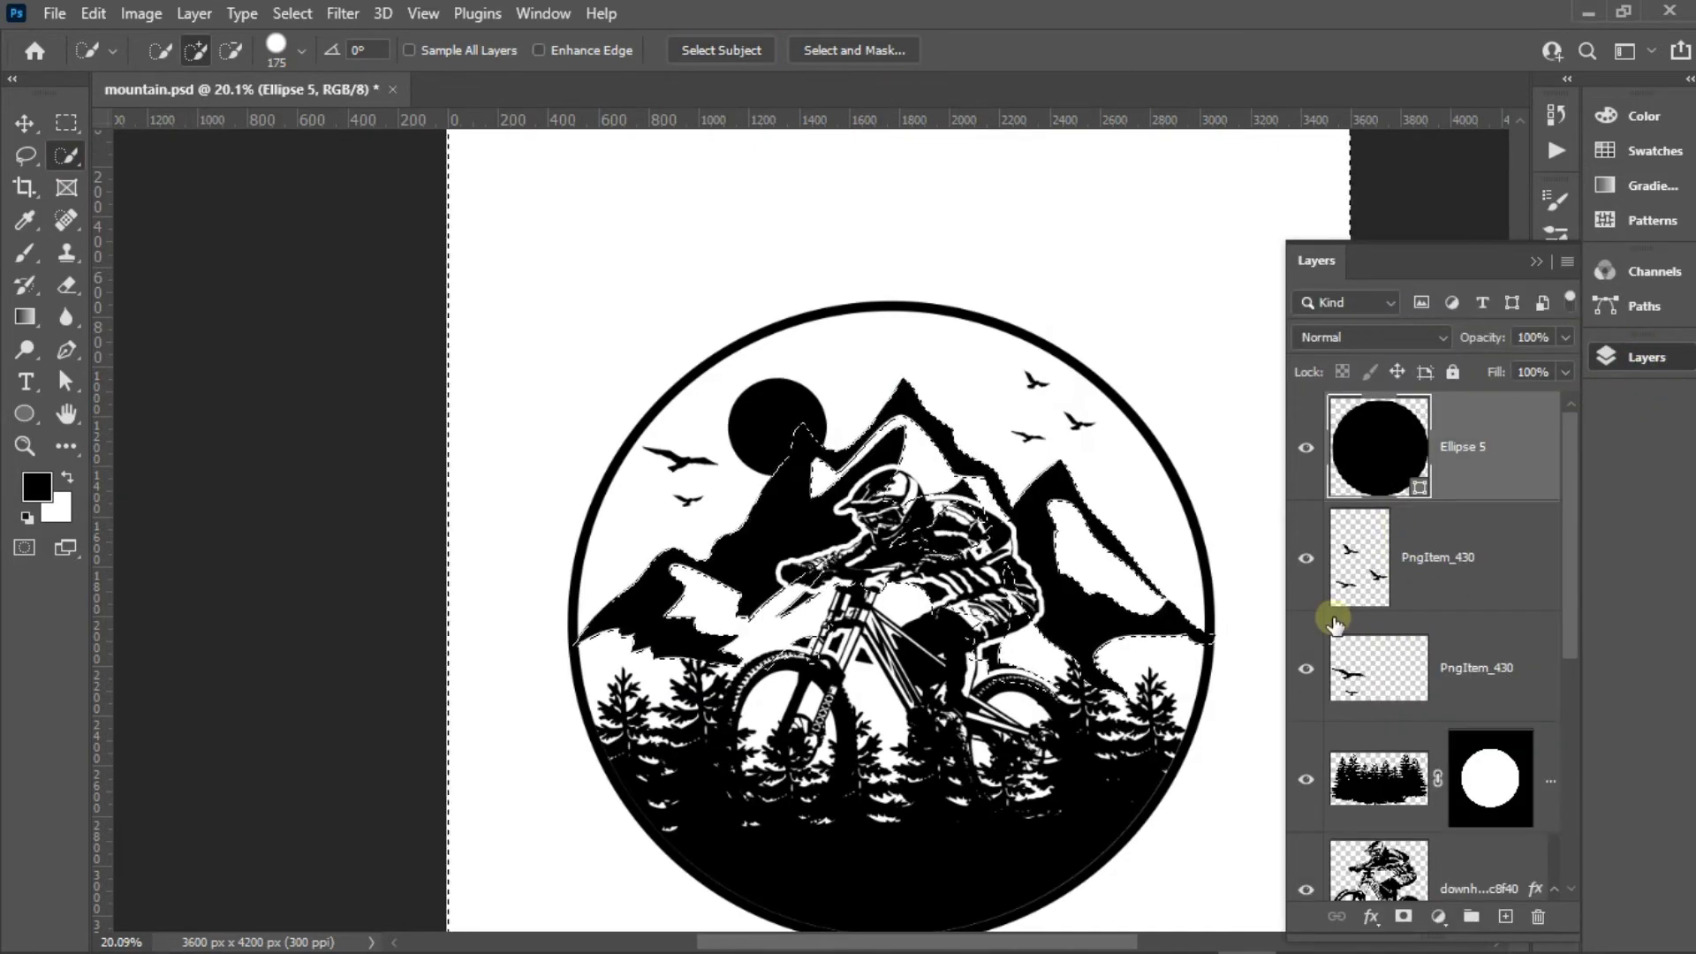
pyautogui.click(1402, 916)
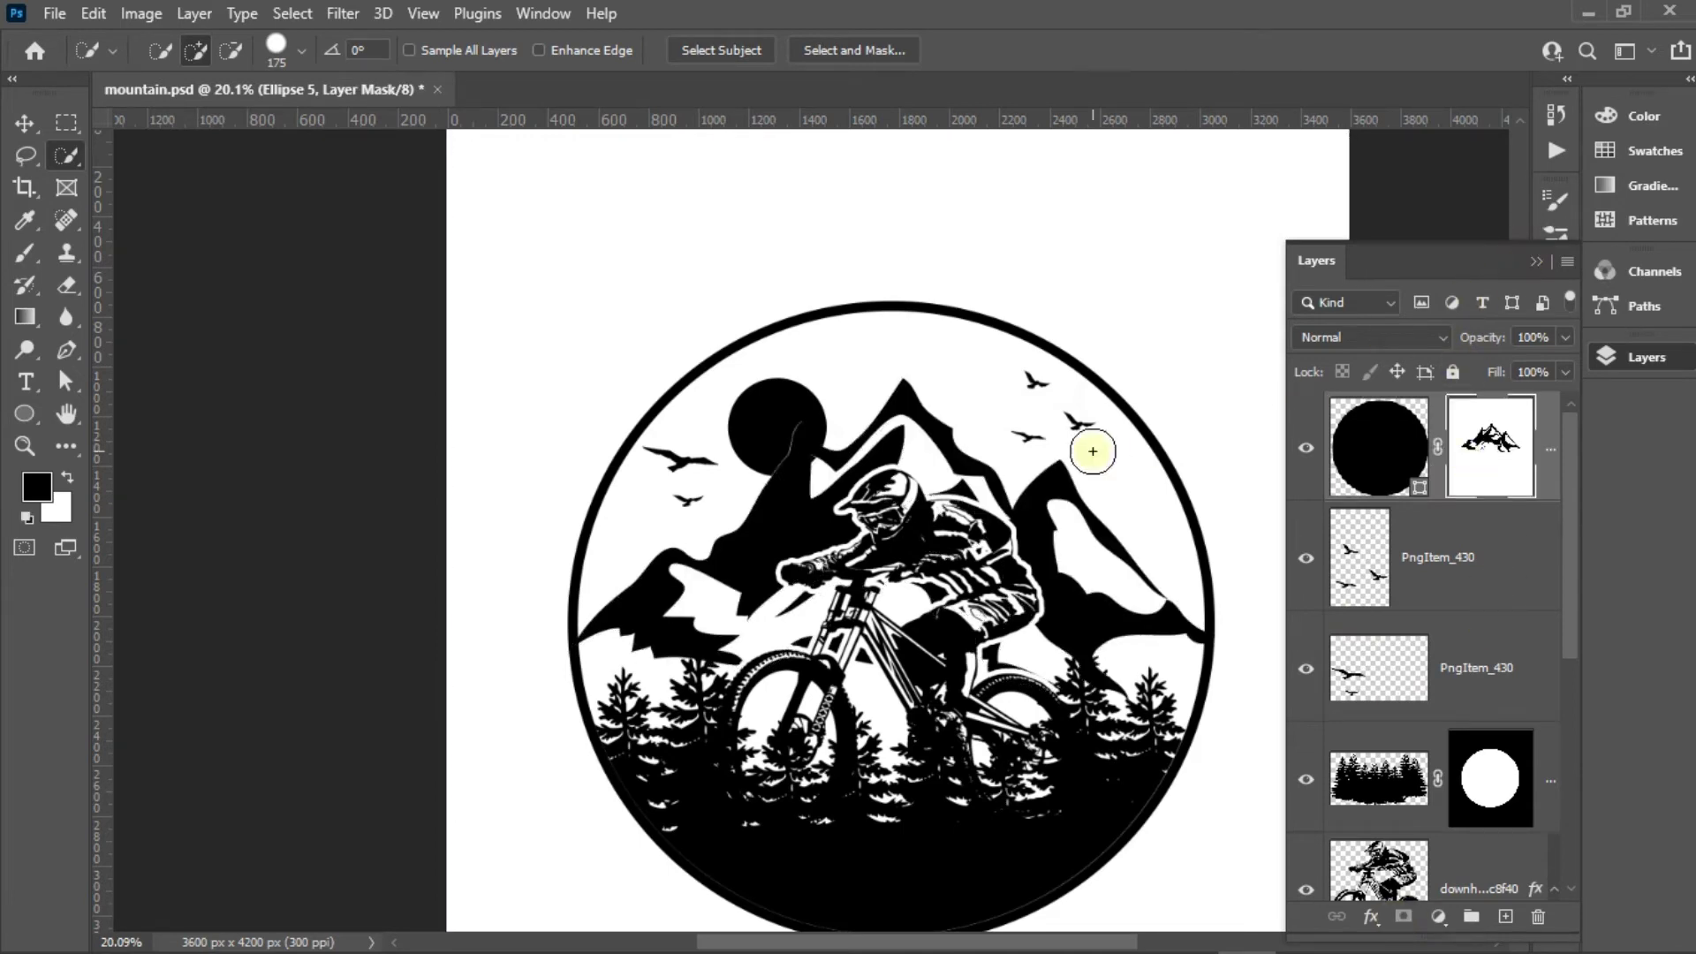
pyautogui.click(1071, 401)
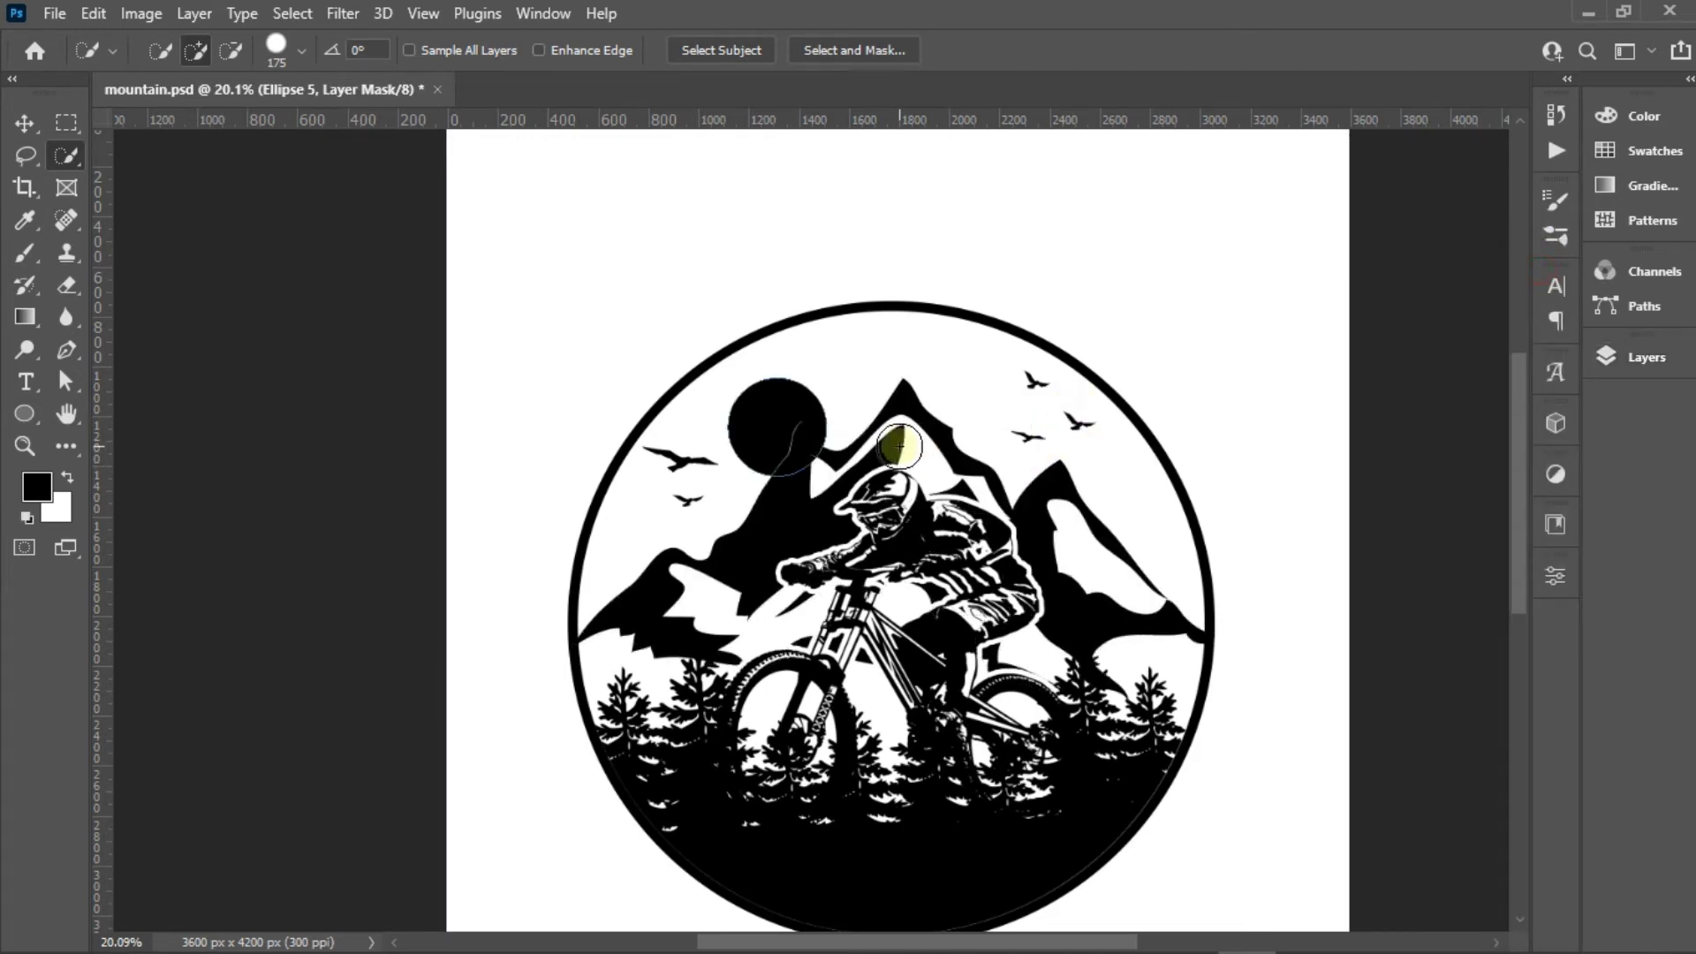
pyautogui.press('v')
pyautogui.scroll(1, 778, 420)
pyautogui.scroll(3, 765, 409)
pyautogui.scroll(3, 773, 389)
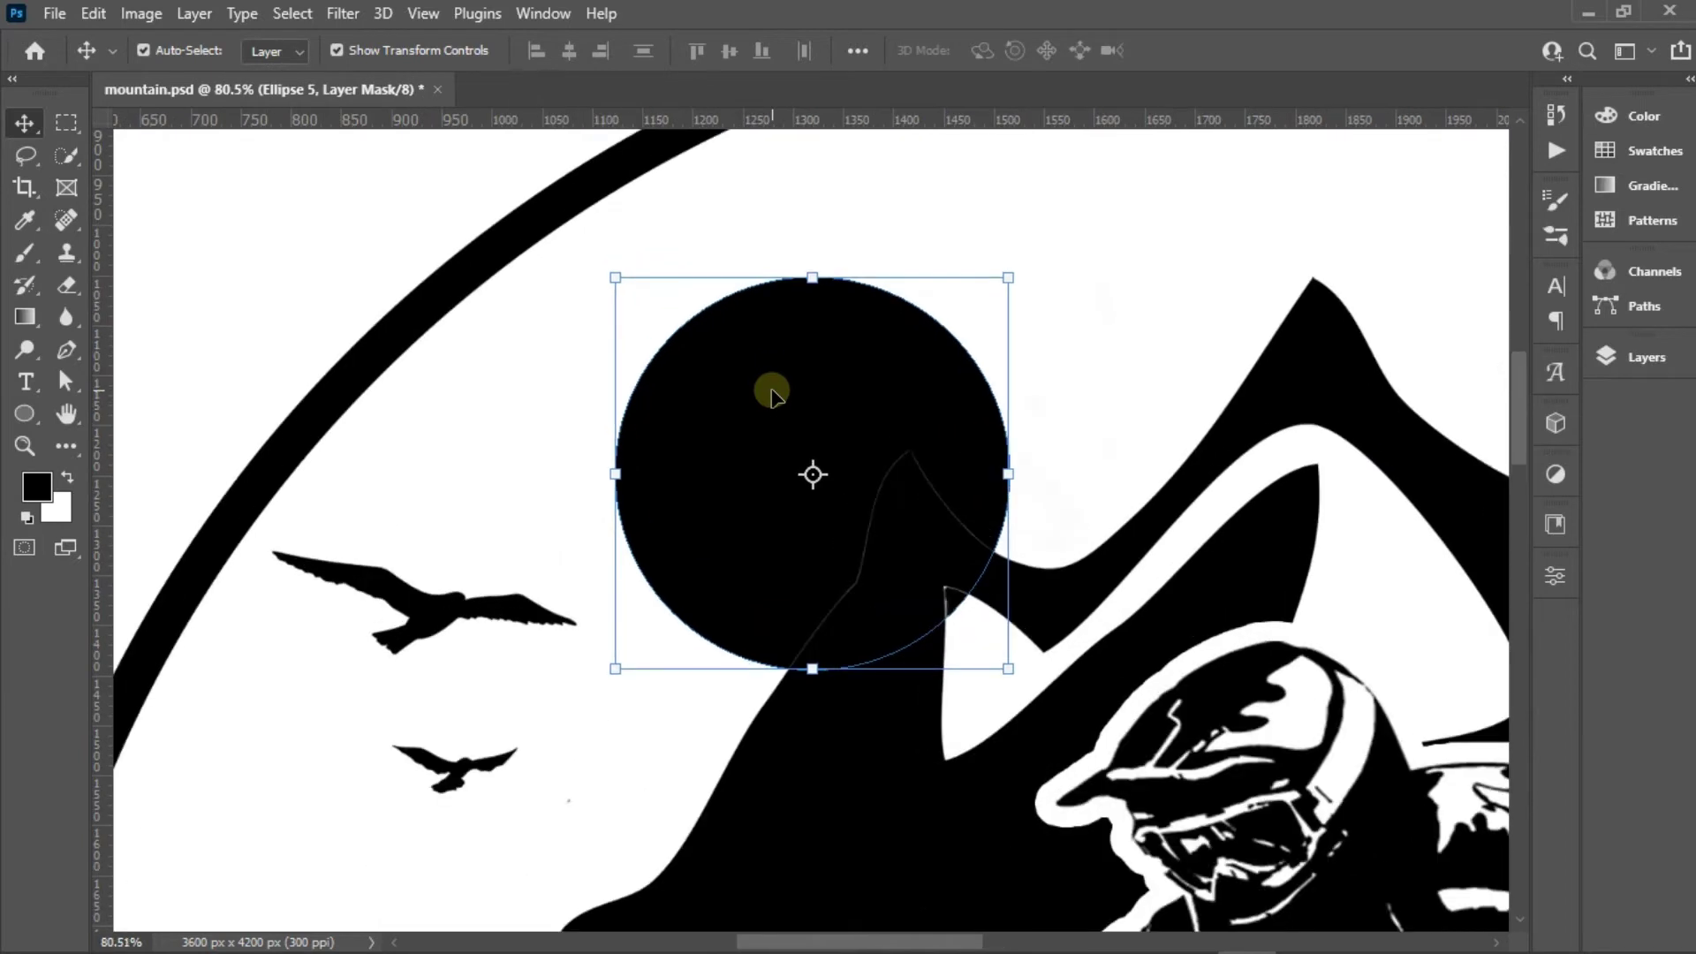
pyautogui.moveTo(771, 393); pyautogui.dragTo(776, 378)
# Type 'MOUNTAIN' above the badge with the Type tool
pyautogui.hotkey('ctrl', '0')
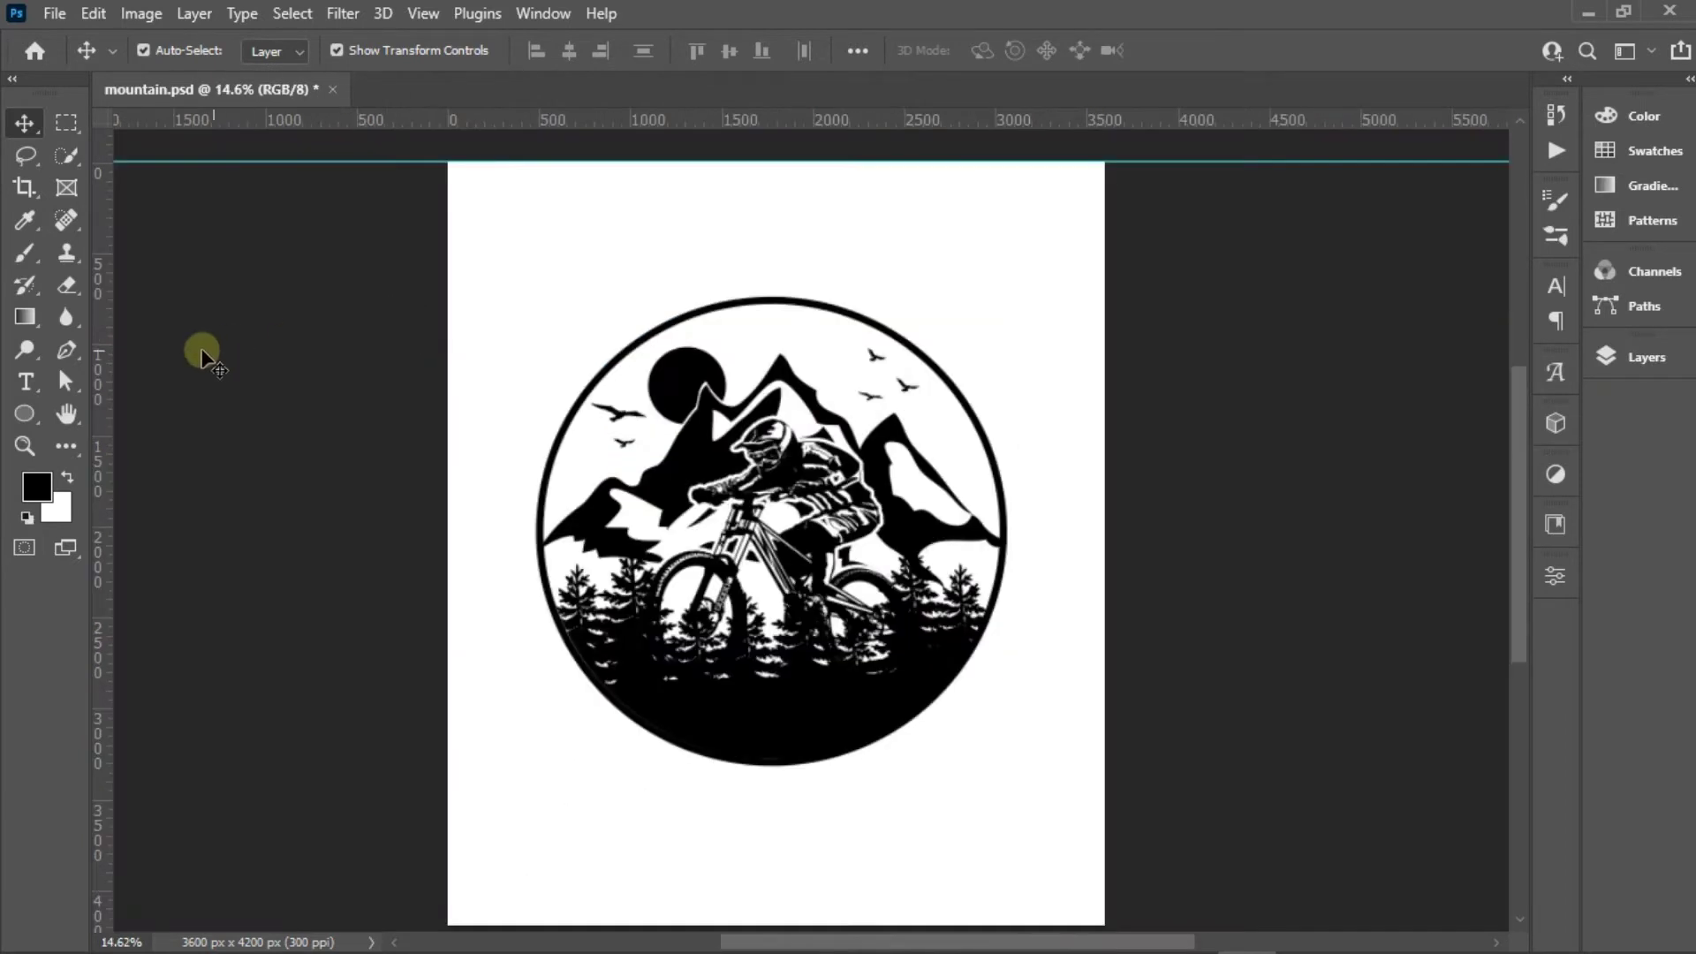
pyautogui.click(25, 382)
pyautogui.click(684, 257)
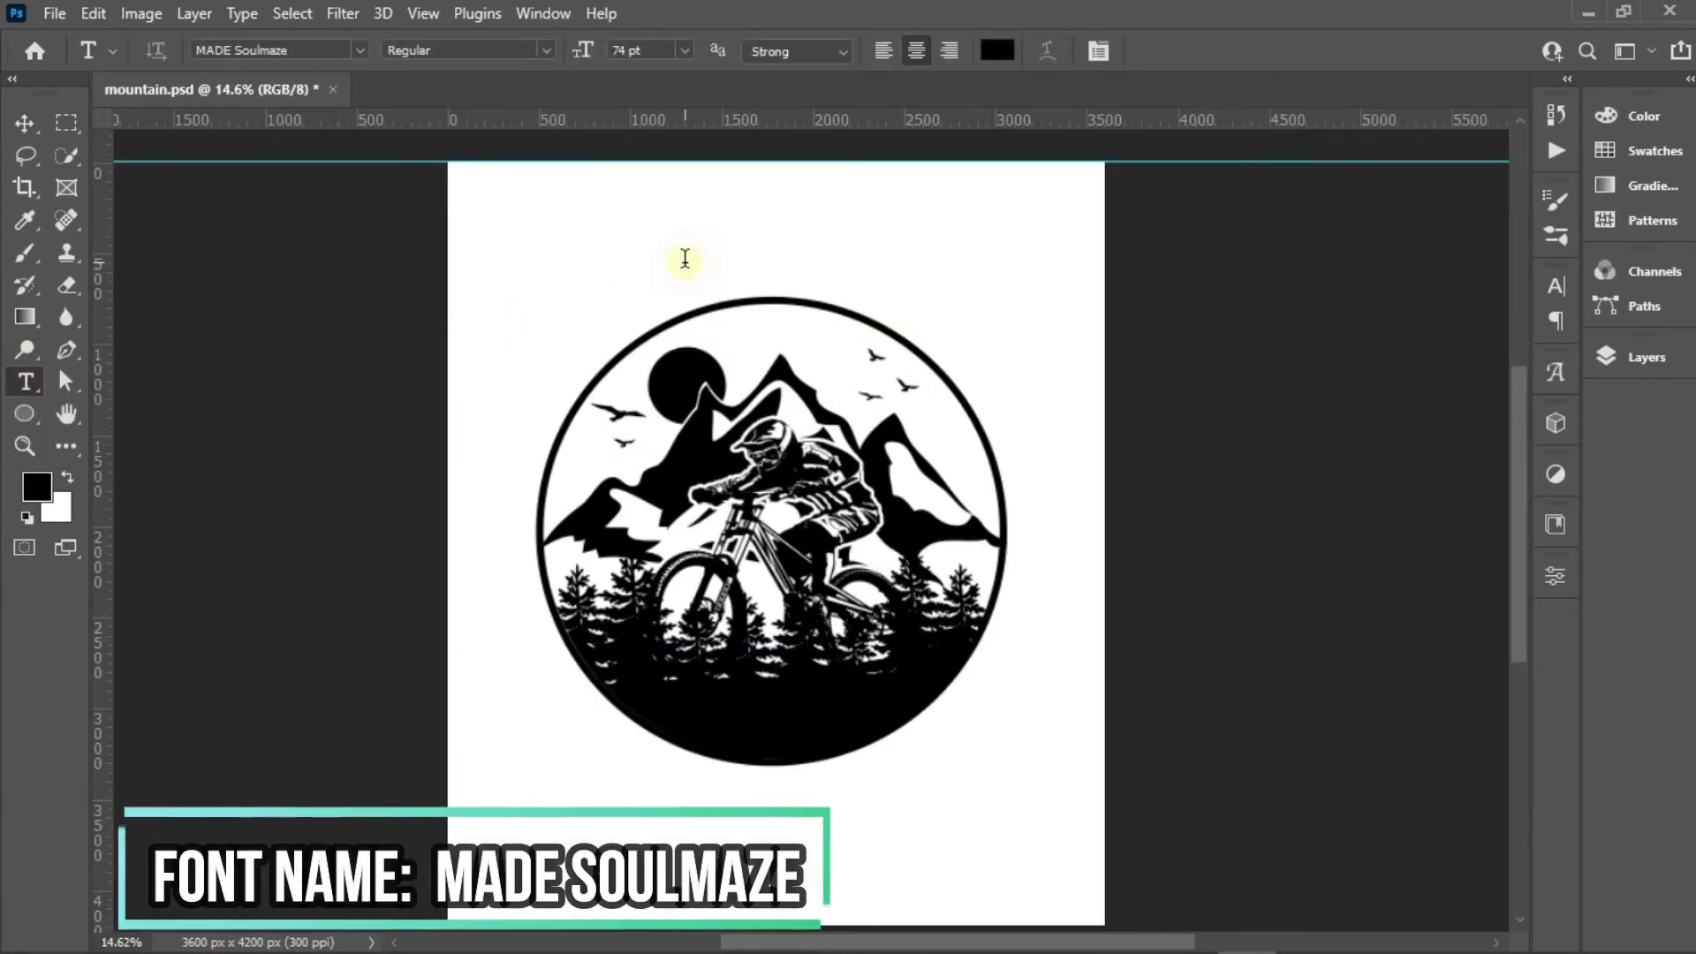
pyautogui.write('MOU')
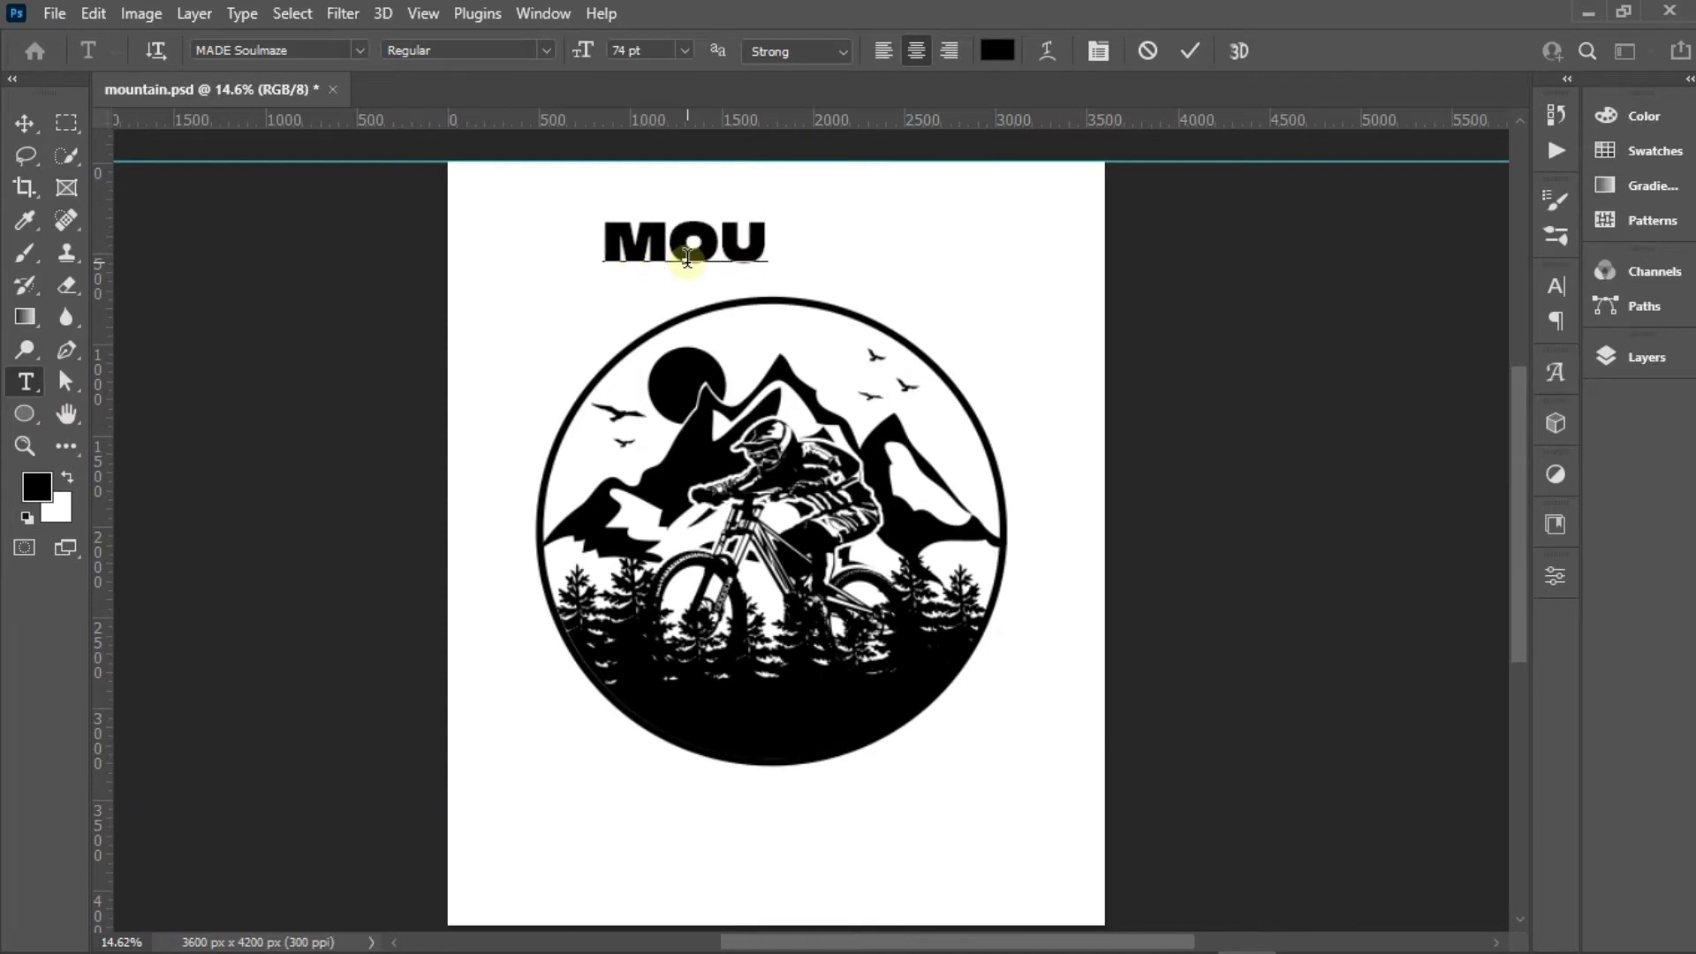
pyautogui.write('NTAIN')
pyautogui.click(1197, 49)
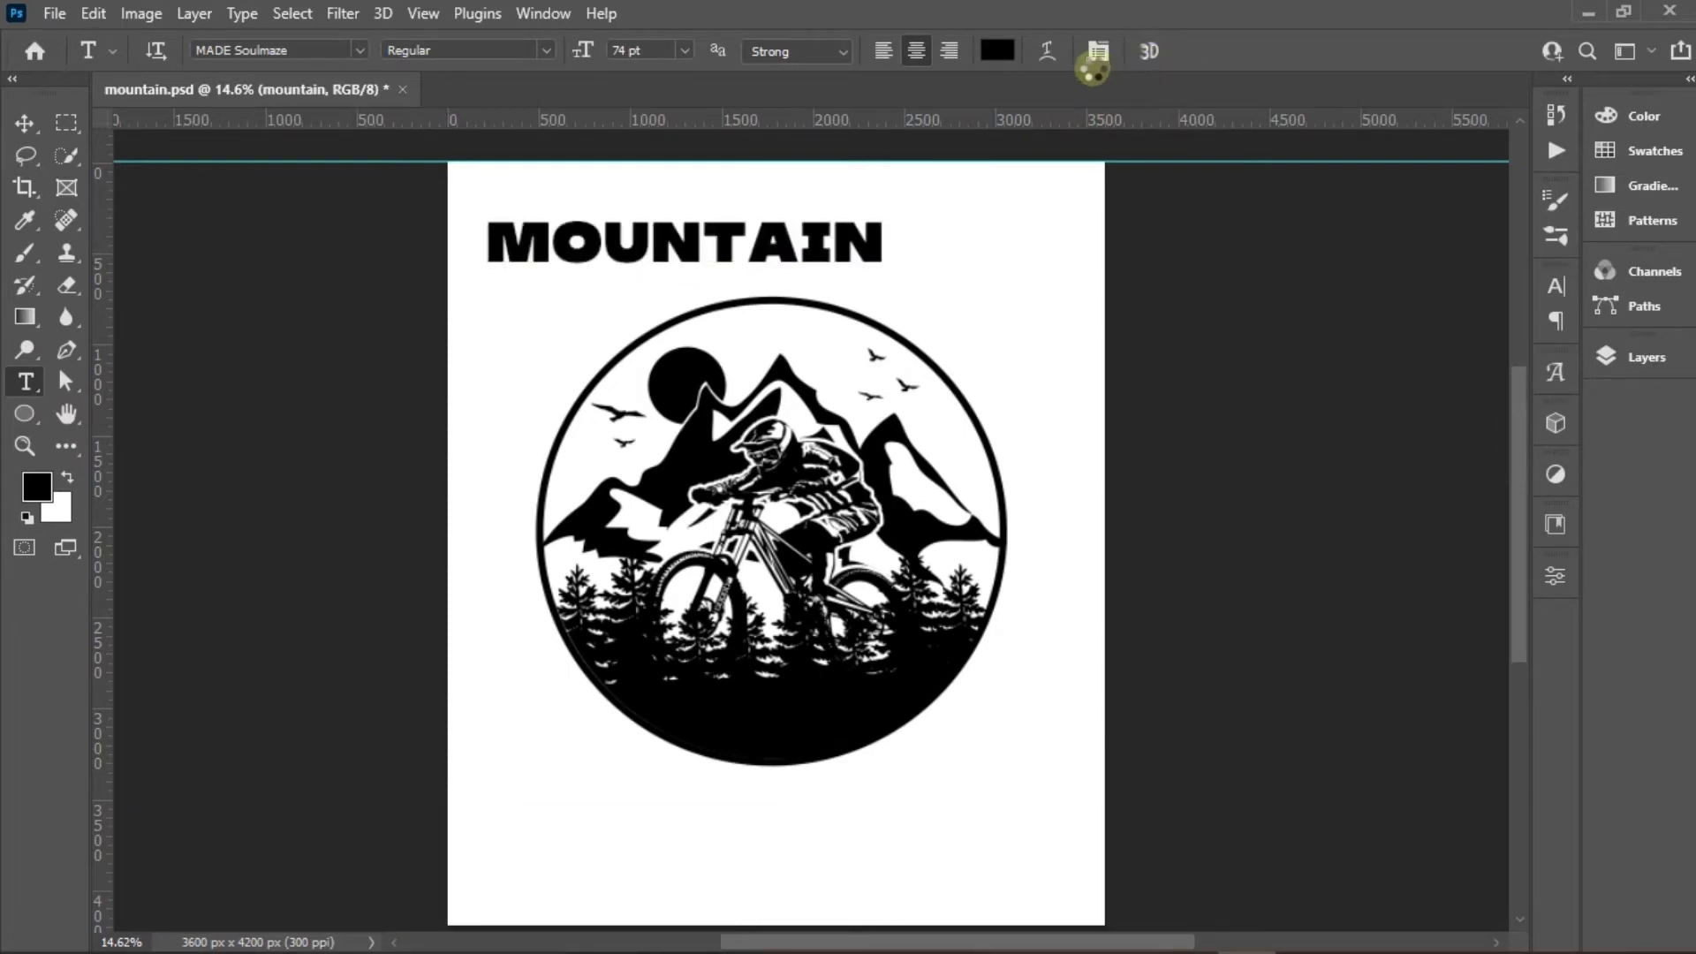
# Warp the MOUNTAIN text into an Arc with a +50 bend
pyautogui.click(1046, 50)
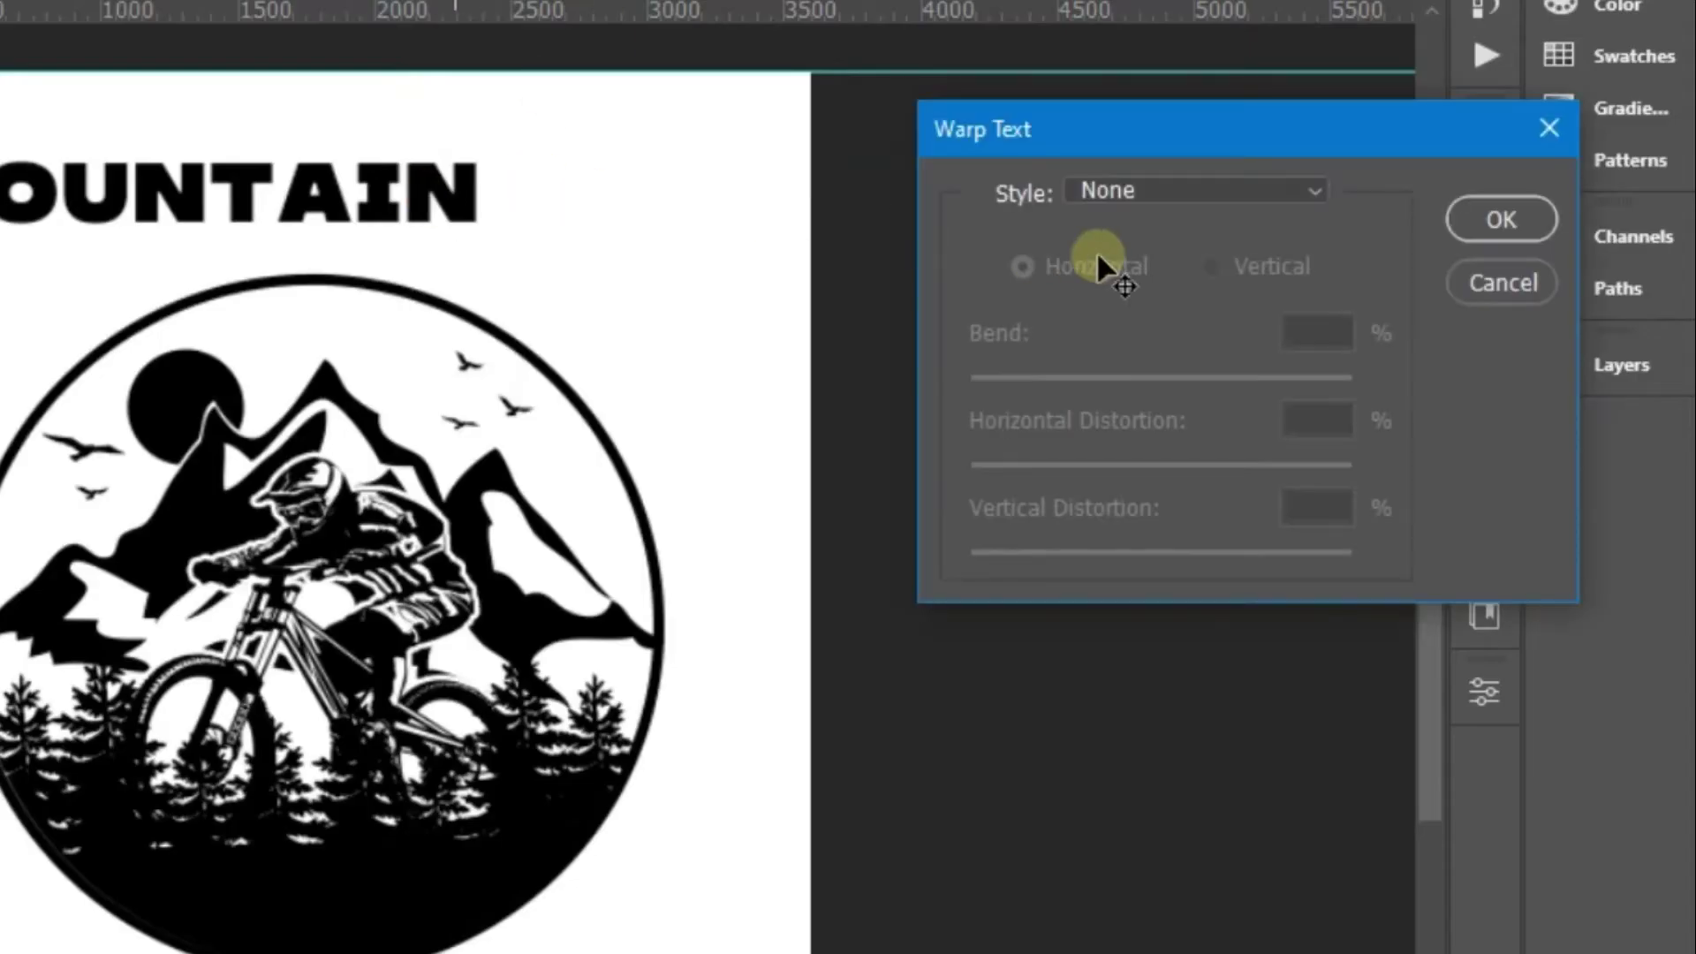
pyautogui.click(1434, 239)
pyautogui.click(1181, 278)
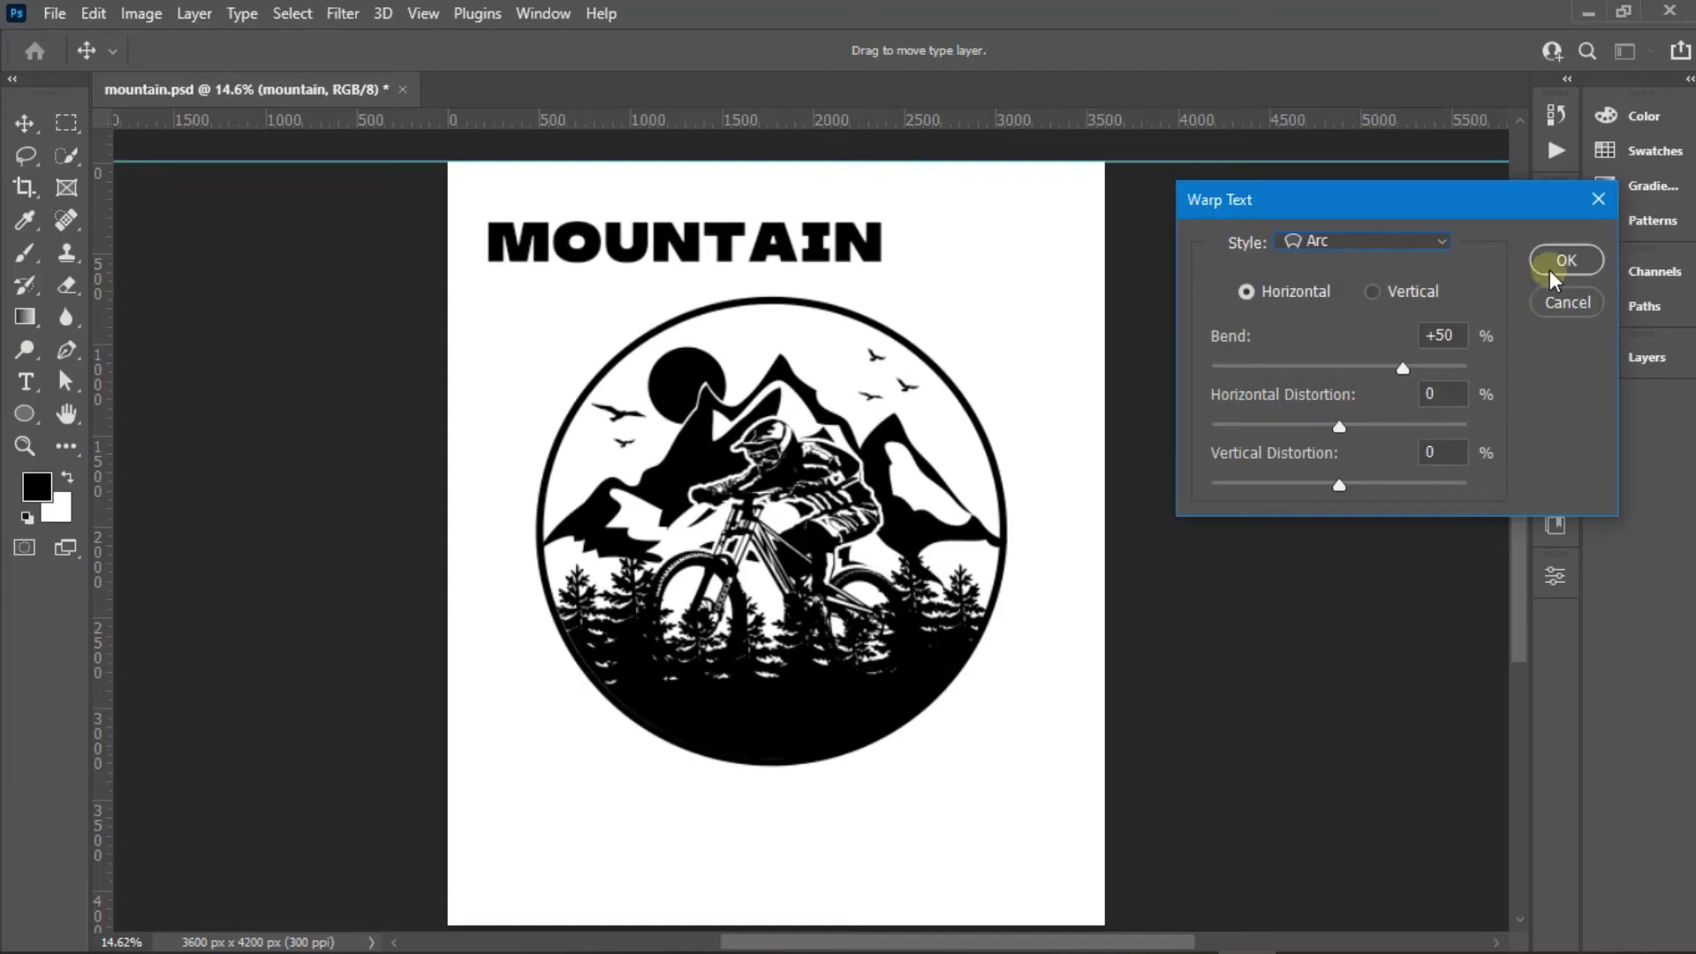
pyautogui.click(1551, 273)
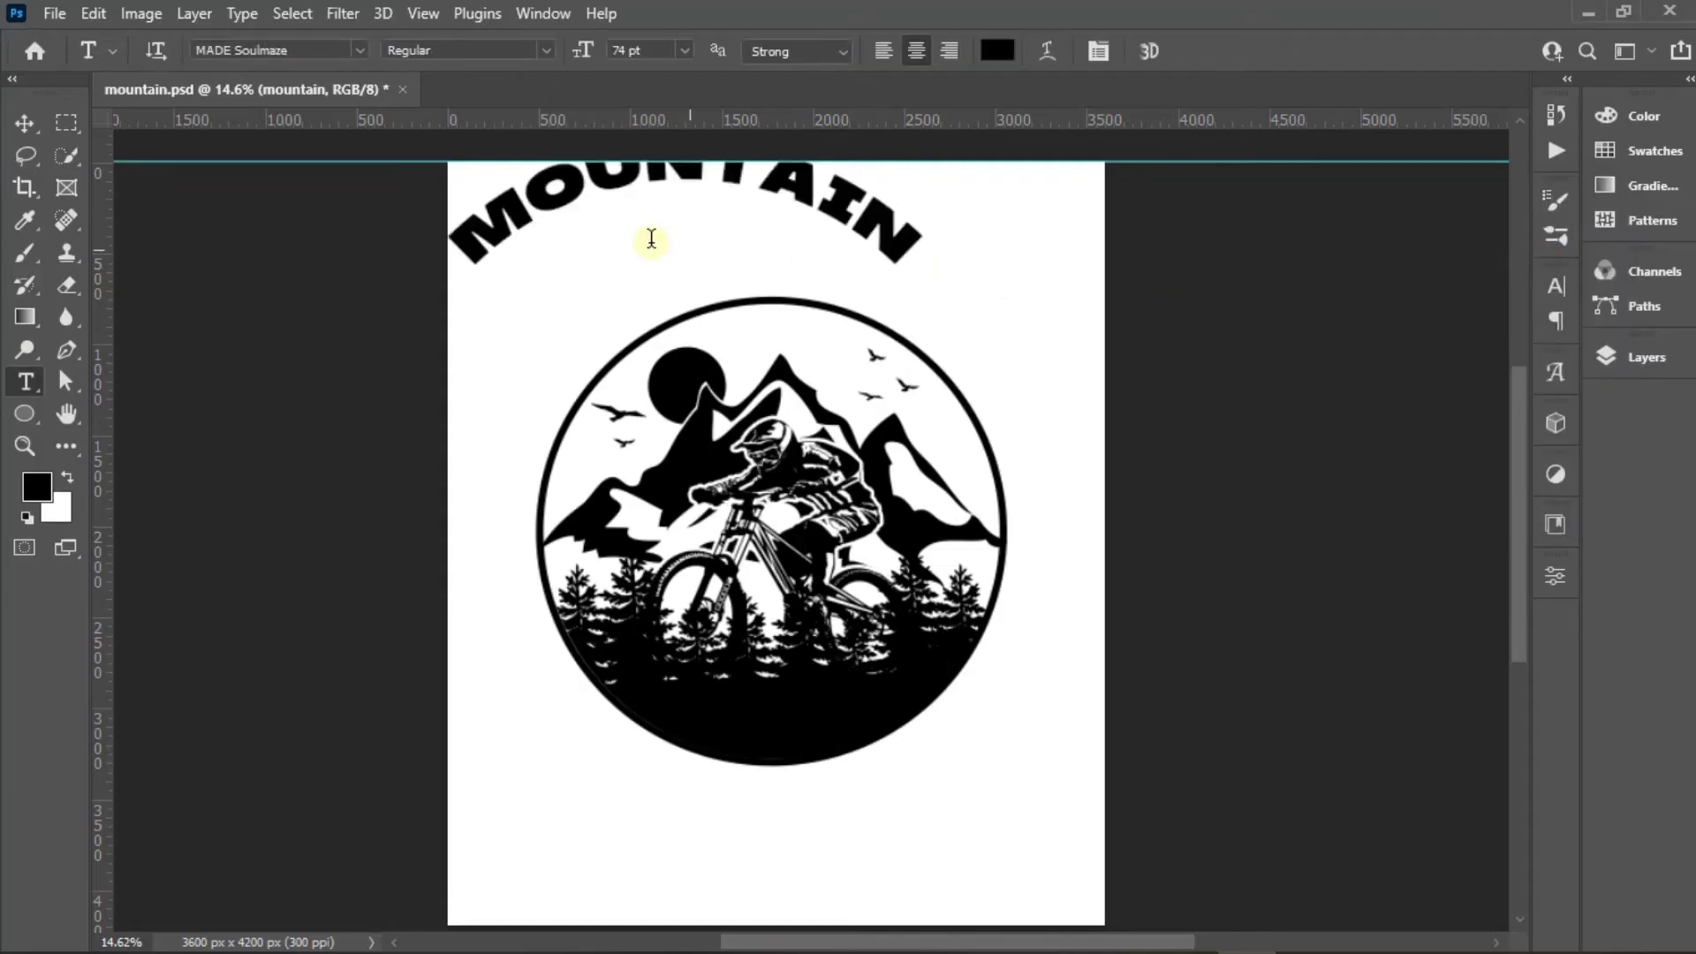
# Move MOUNTAIN onto the circle's top and steepen its warp arc to about 72%
pyautogui.click(33, 124)
pyautogui.moveTo(696, 183)
pyautogui.mouseDown()
pyautogui.moveTo(786, 308)
pyautogui.moveTo(782, 353)
pyautogui.moveTo(774, 246)
pyautogui.mouseUp()
pyautogui.hotkey('ctrl', 't')
pyautogui.click(1126, 44)
pyautogui.scroll(3, 777, 336)
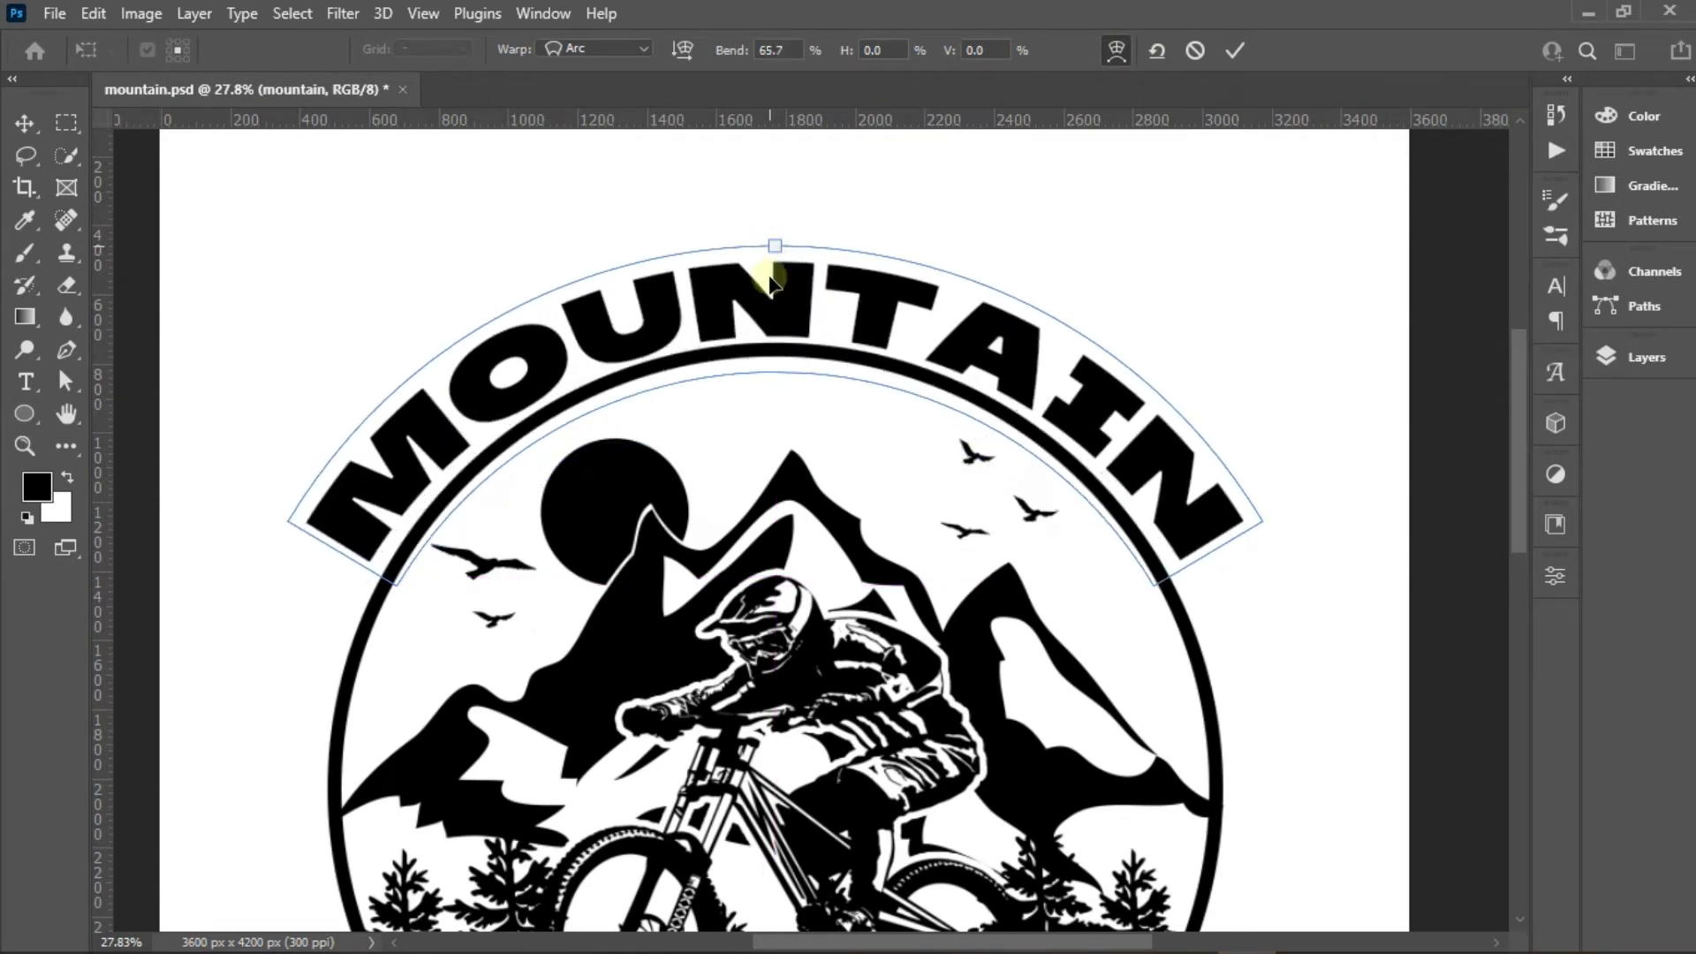
pyautogui.scroll(1, 802, 318)
pyautogui.moveTo(781, 320); pyautogui.dragTo(784, 340)
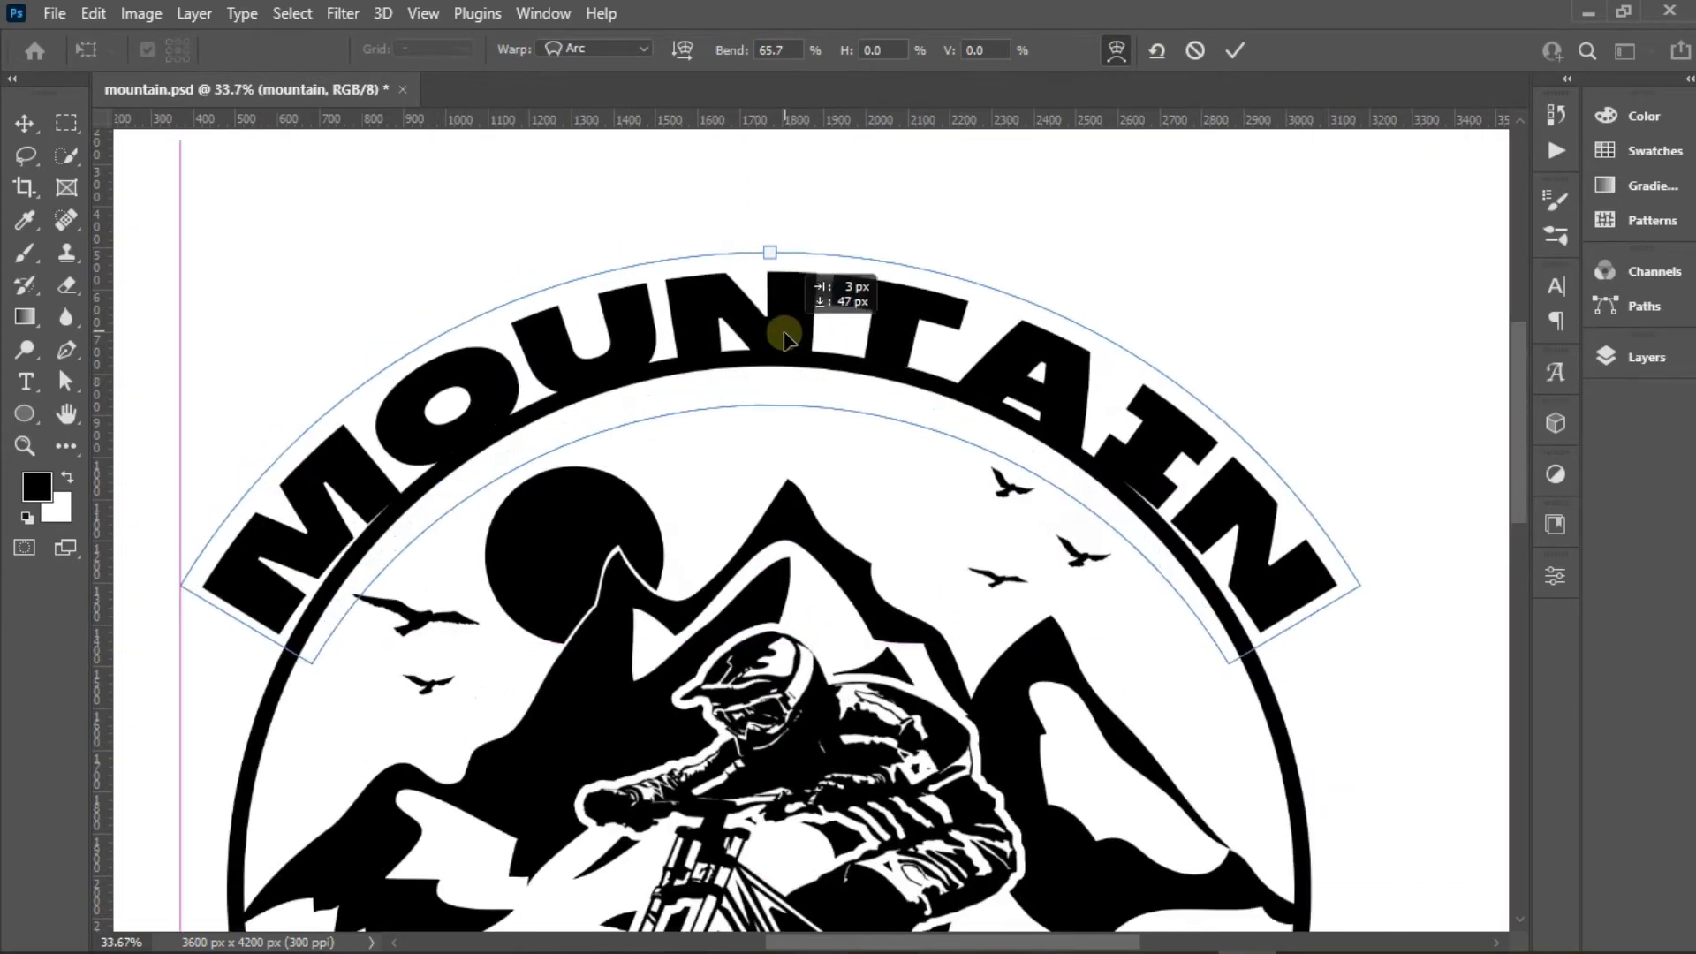
pyautogui.moveTo(770, 252); pyautogui.dragTo(771, 225)
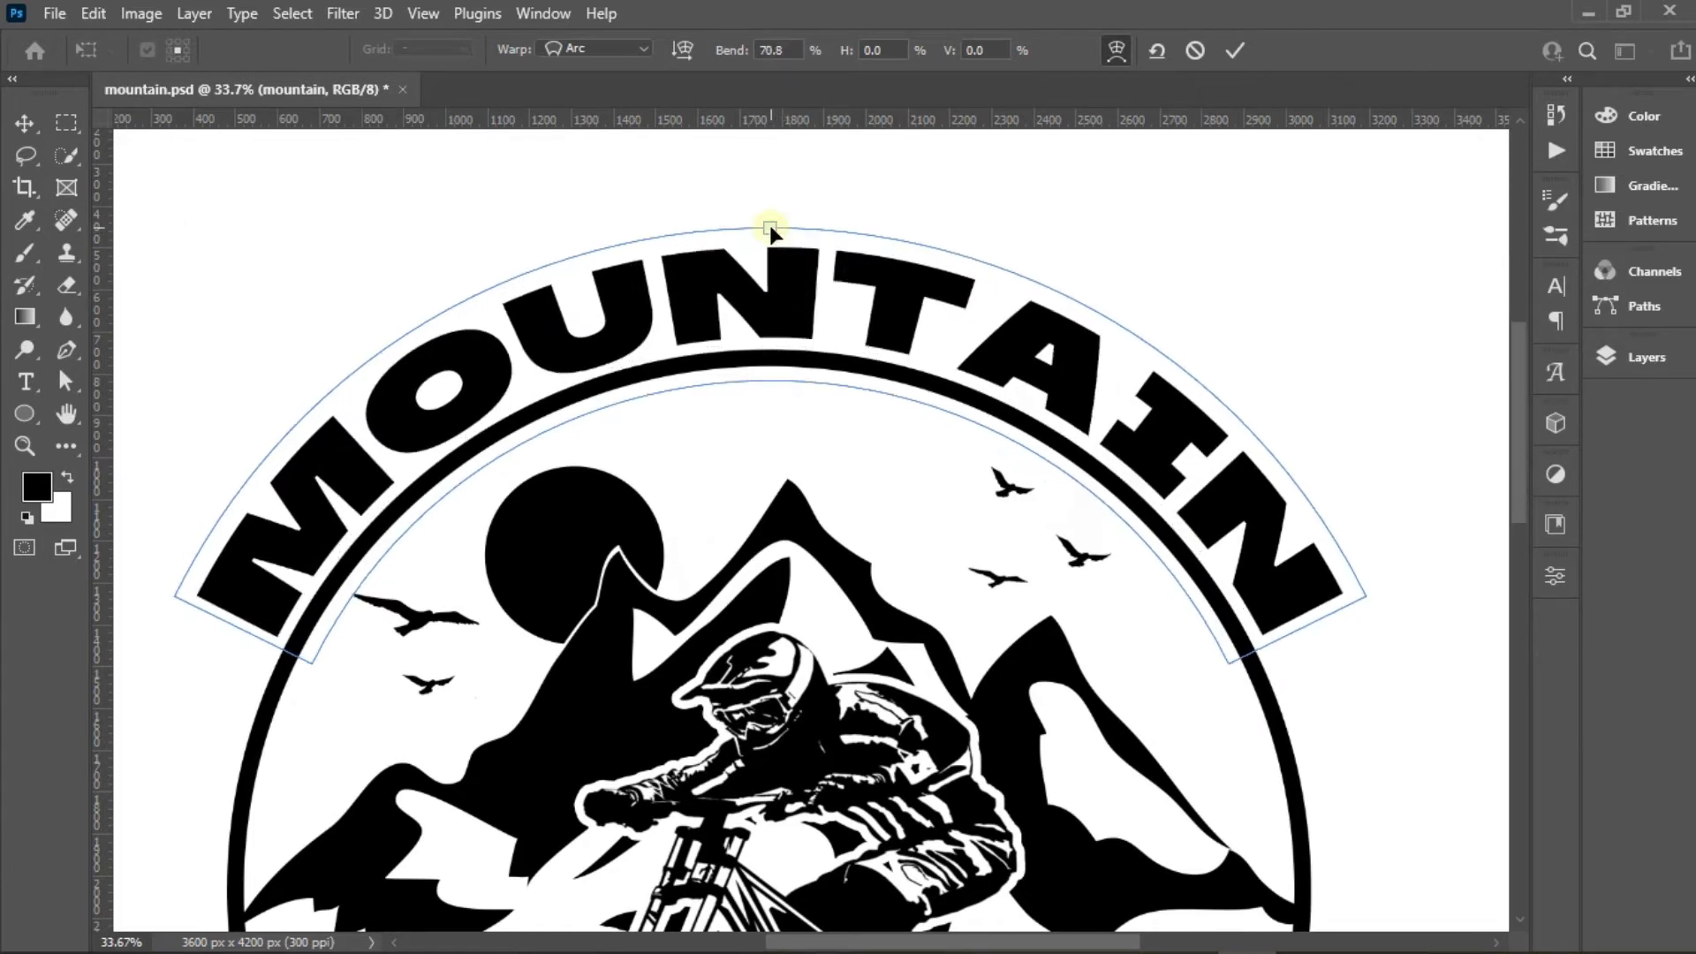
pyautogui.moveTo(767, 289); pyautogui.dragTo(767, 298)
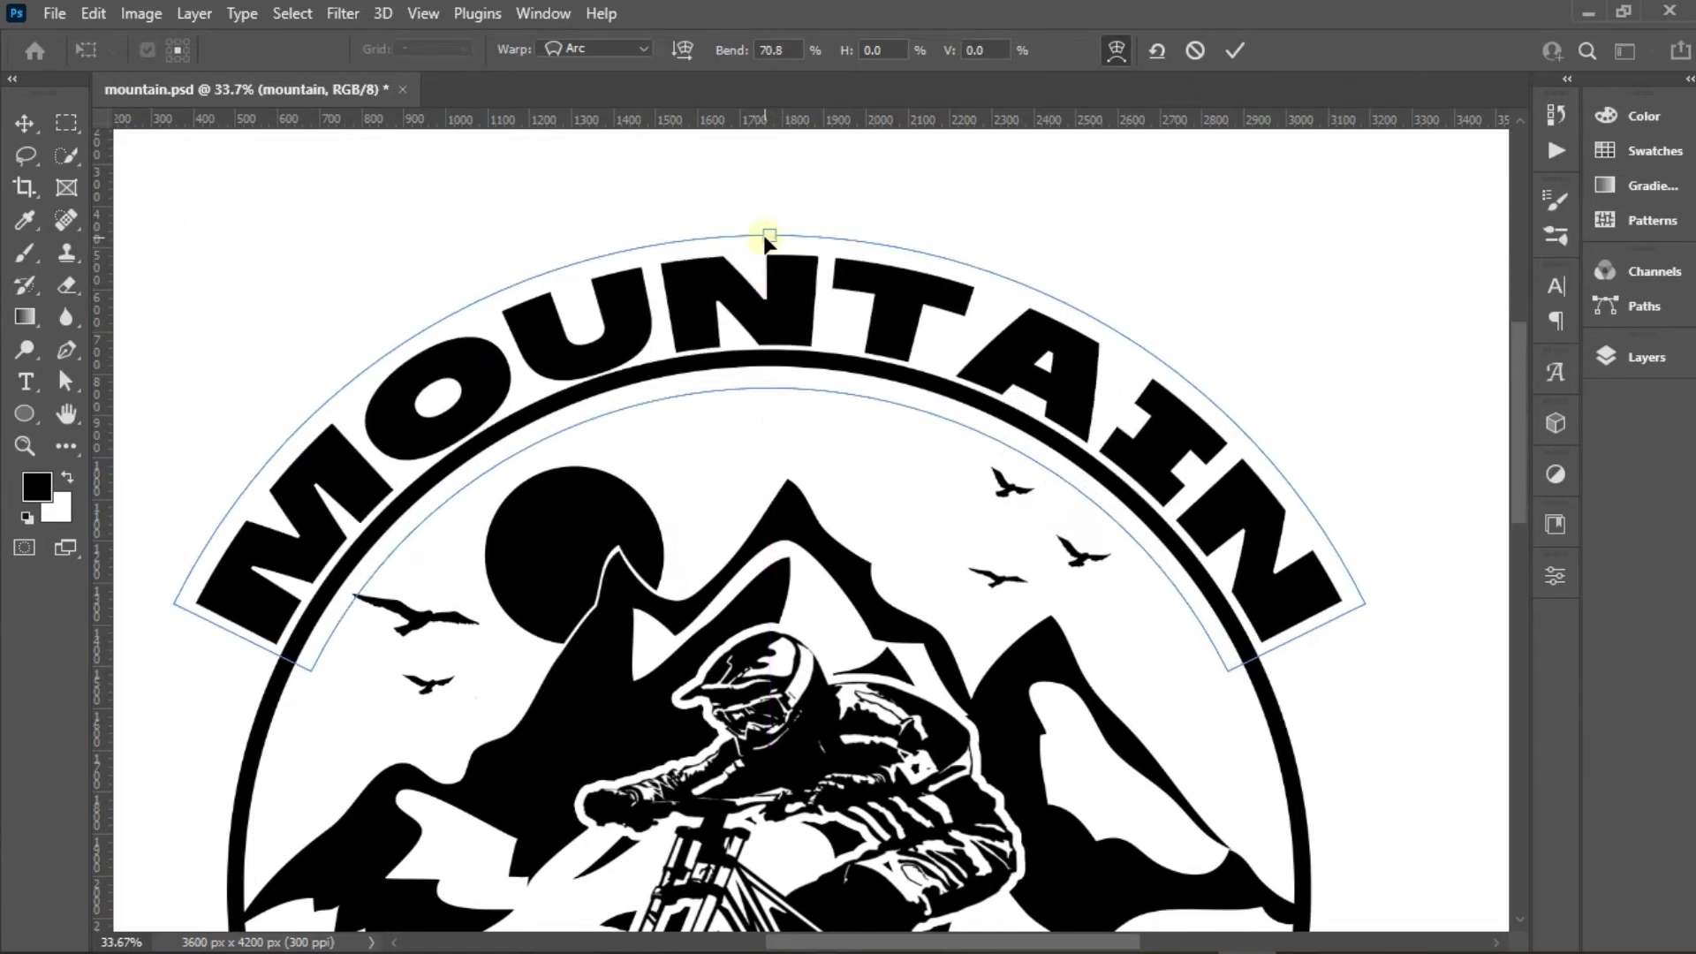
pyautogui.moveTo(766, 237); pyautogui.dragTo(767, 231)
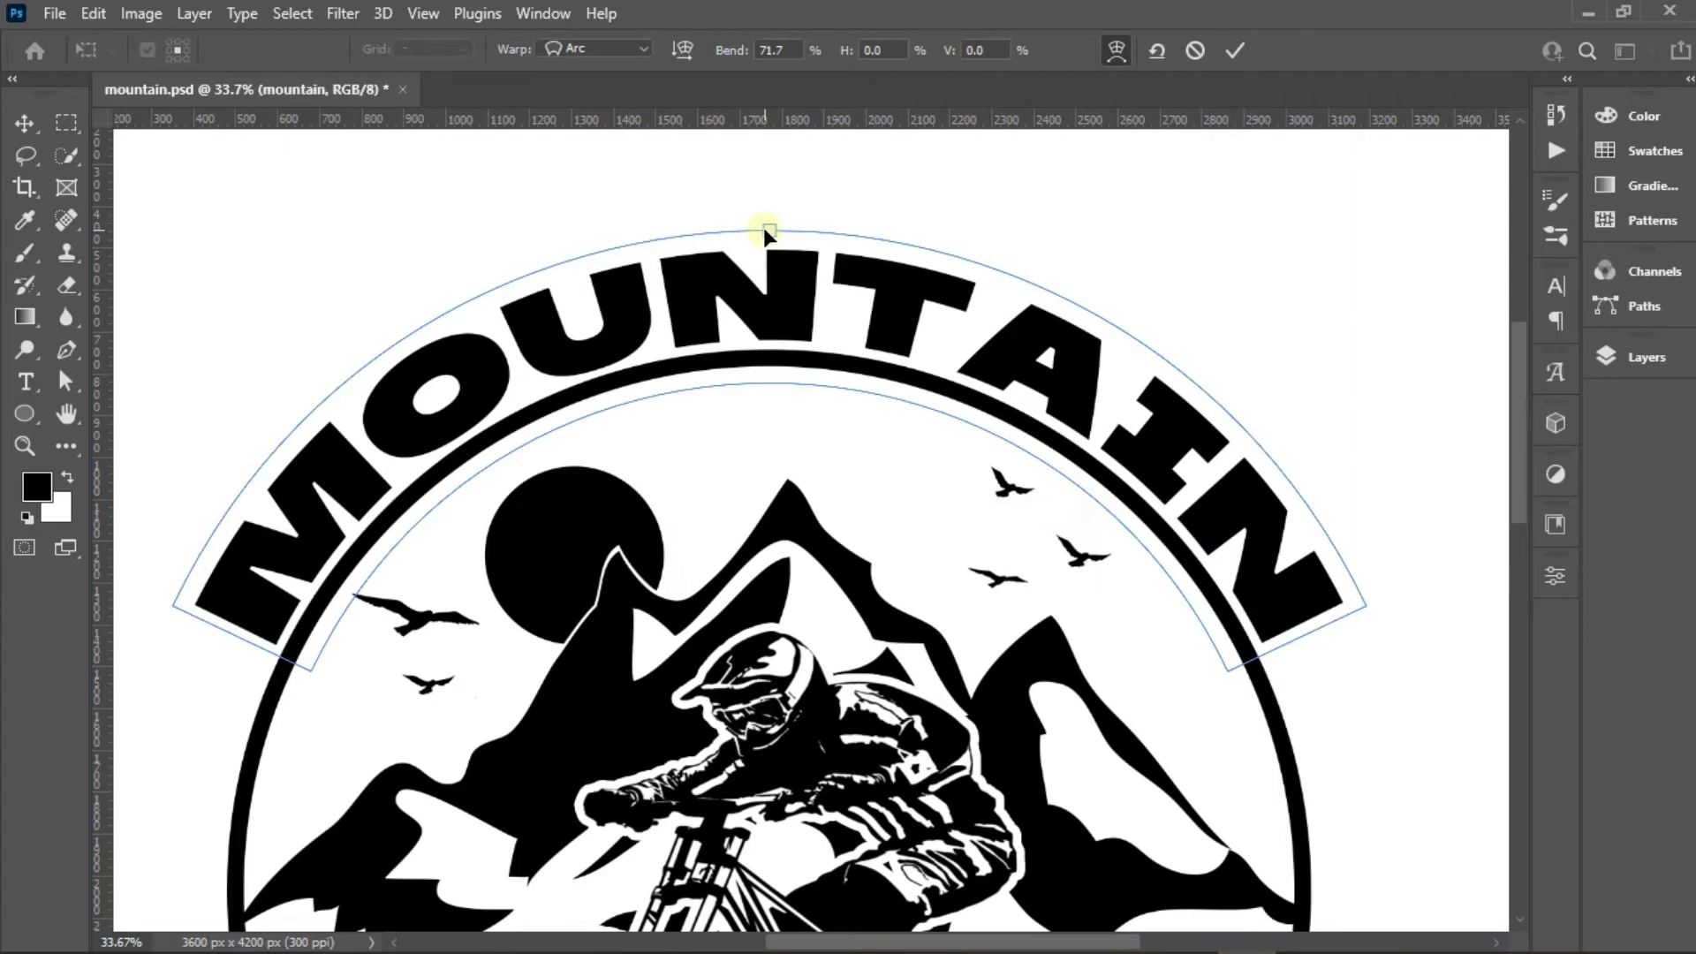
pyautogui.click(1232, 52)
pyautogui.hotkey('ctrl', '0')
pyautogui.press('F7')
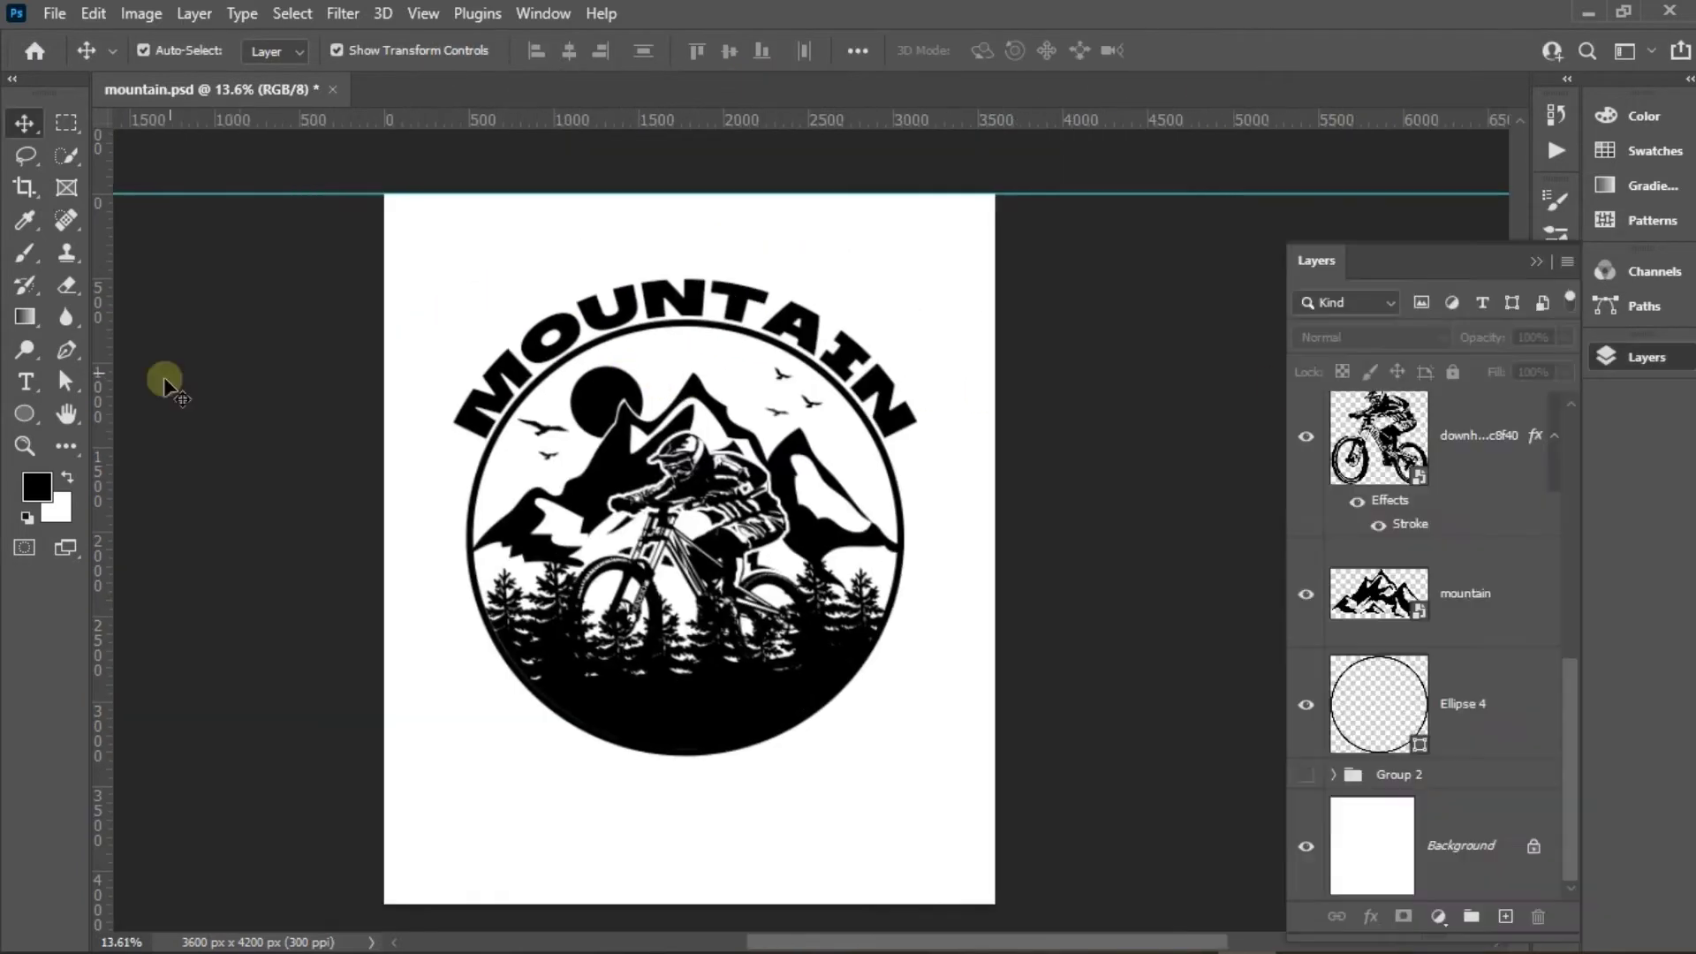
# Type 'ADVENTURE' below the circle with the Type tool
pyautogui.click(24, 380)
pyautogui.scroll(-2, 583, 711)
pyautogui.scroll(3, 601, 715)
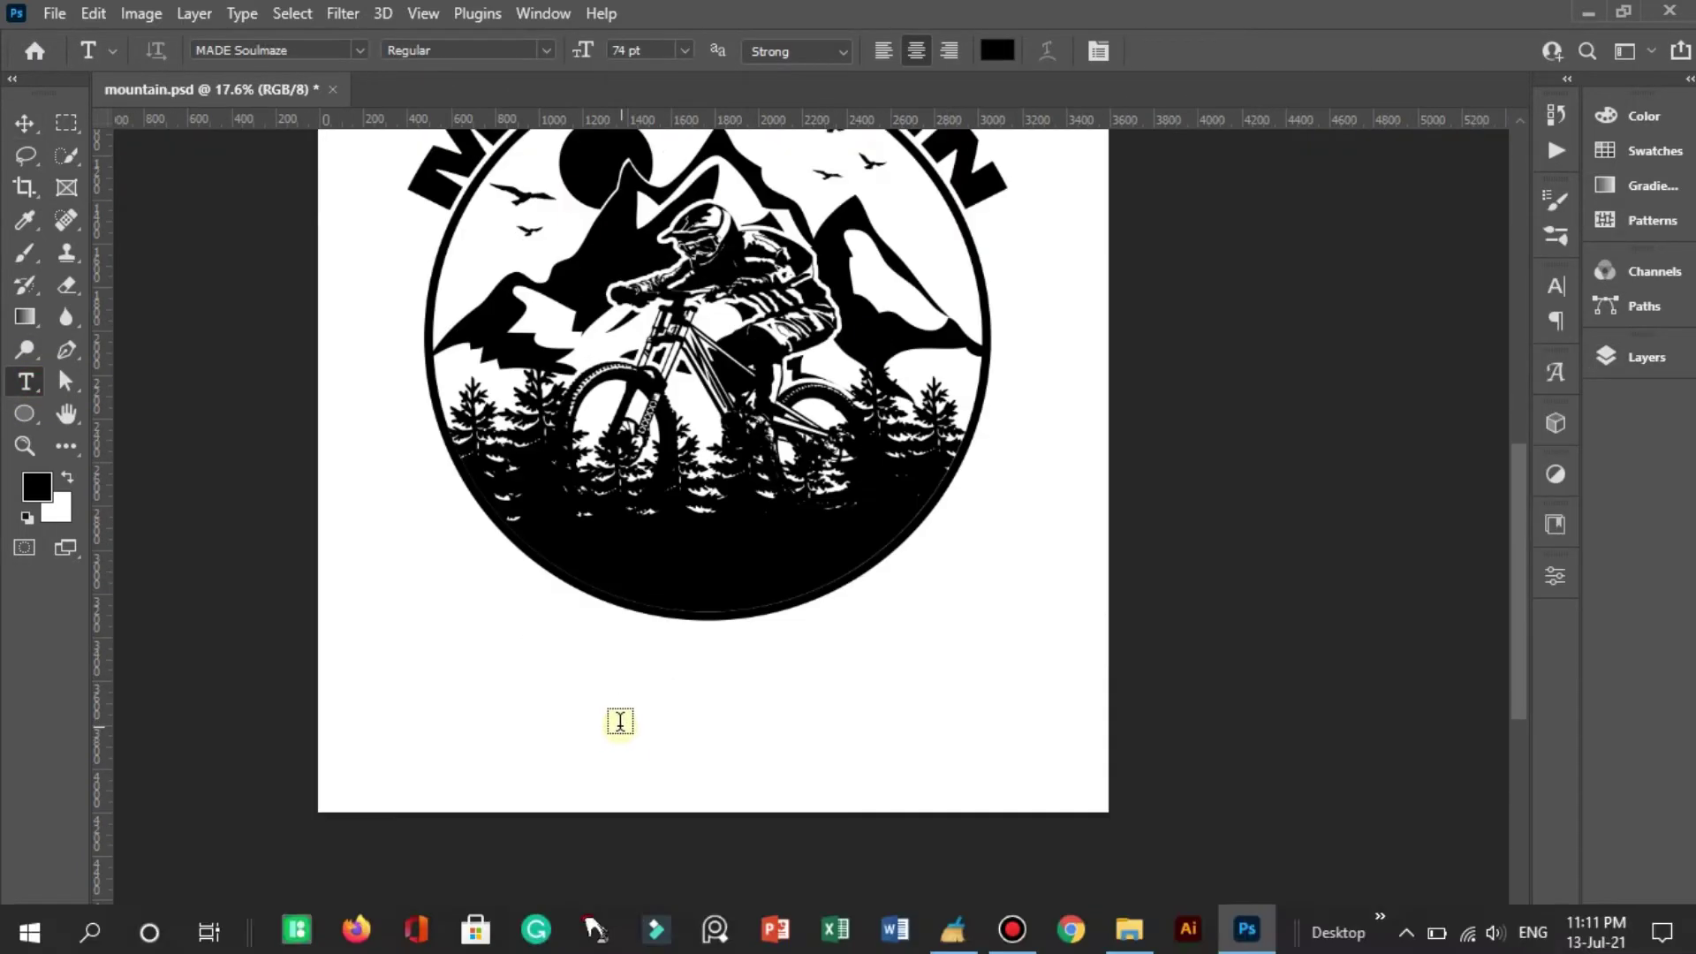
pyautogui.click(618, 719)
pyautogui.write('ADV')
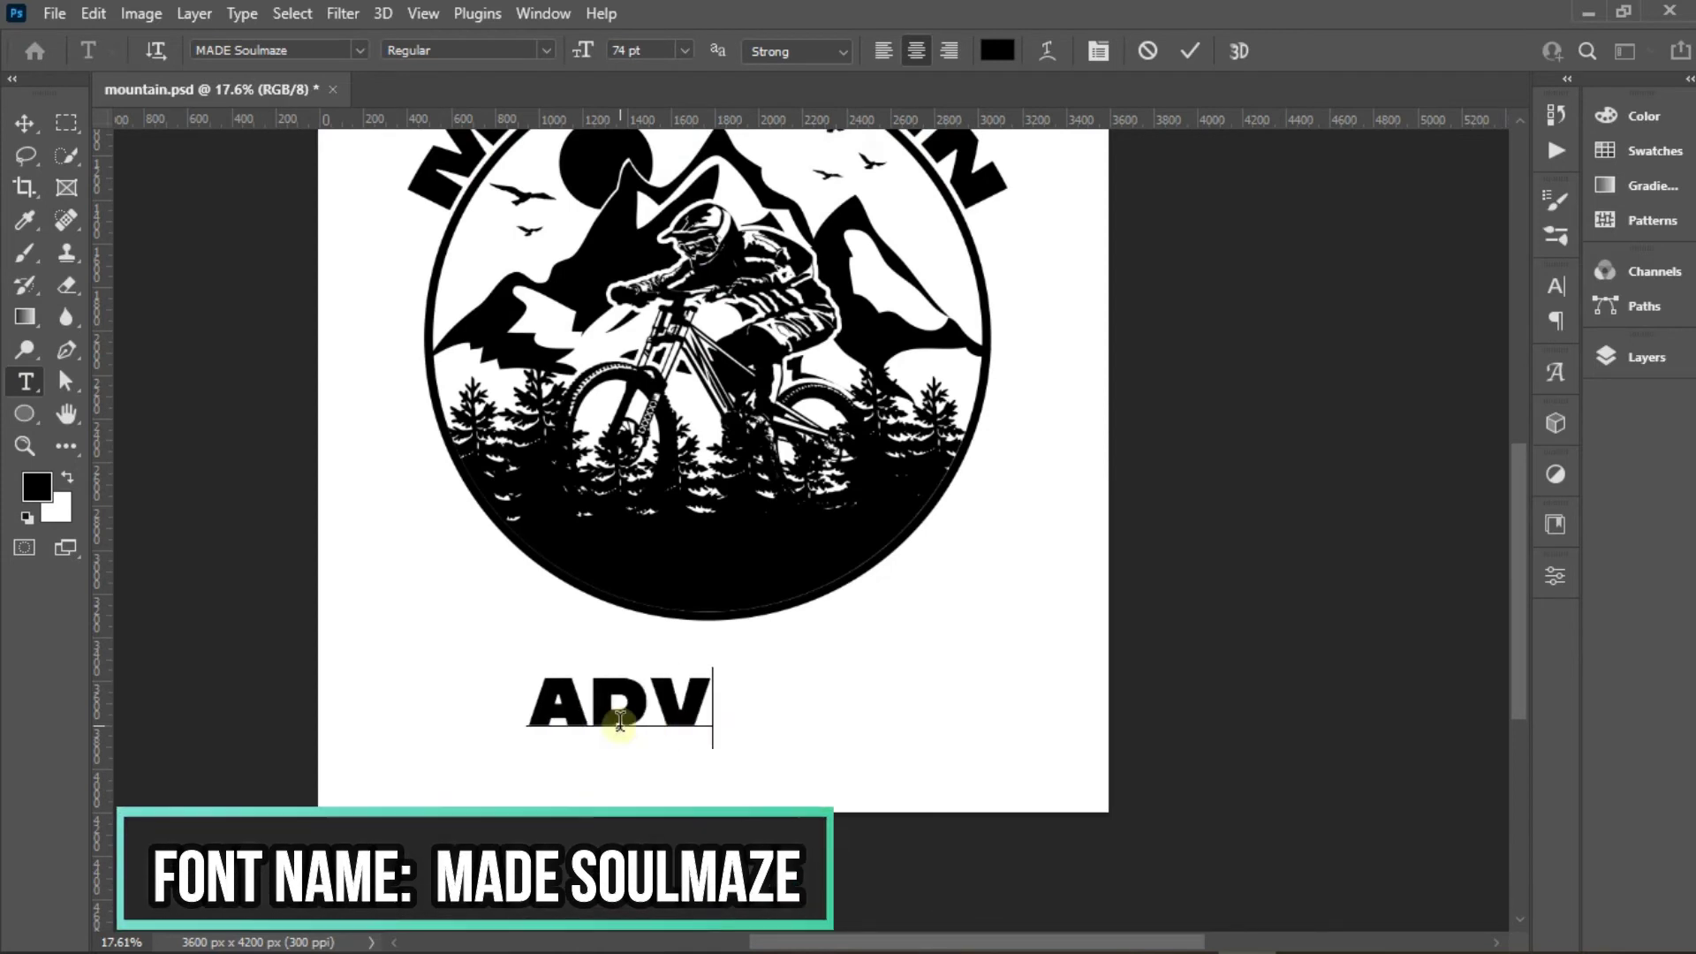
pyautogui.write('ENTURE')
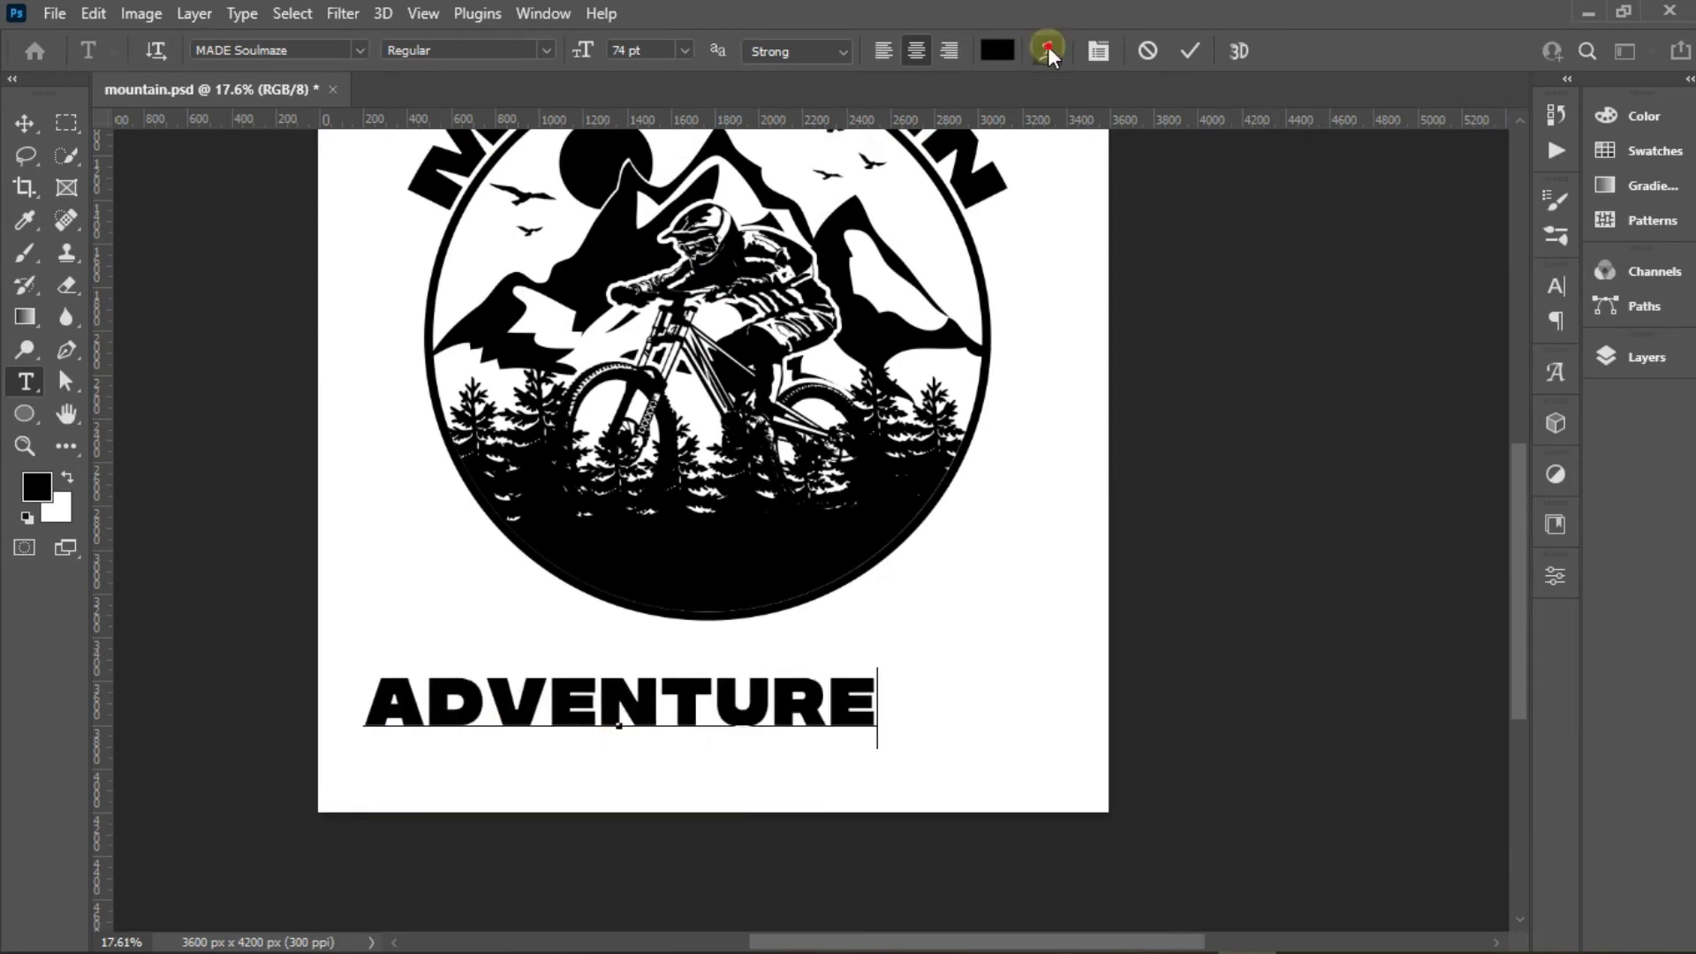
# Warp ADVENTURE into a downward Arc with a -69 bend
pyautogui.click(1047, 49)
pyautogui.click(1432, 237)
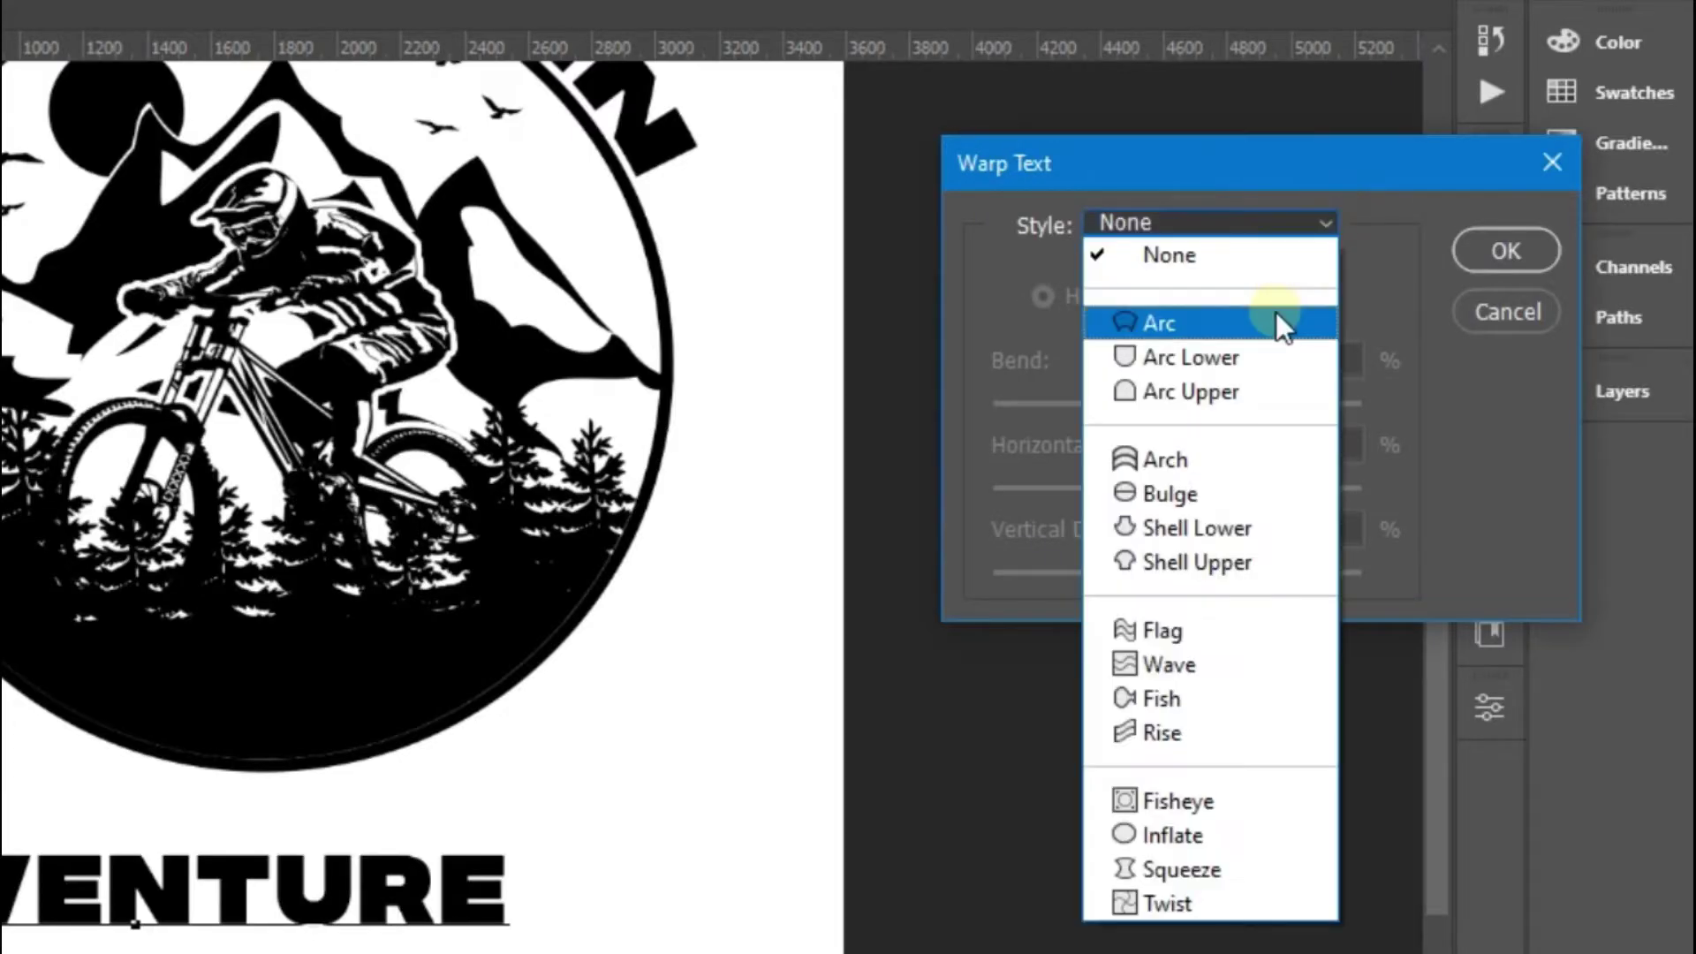
pyautogui.click(1410, 307)
pyautogui.click(1050, 405)
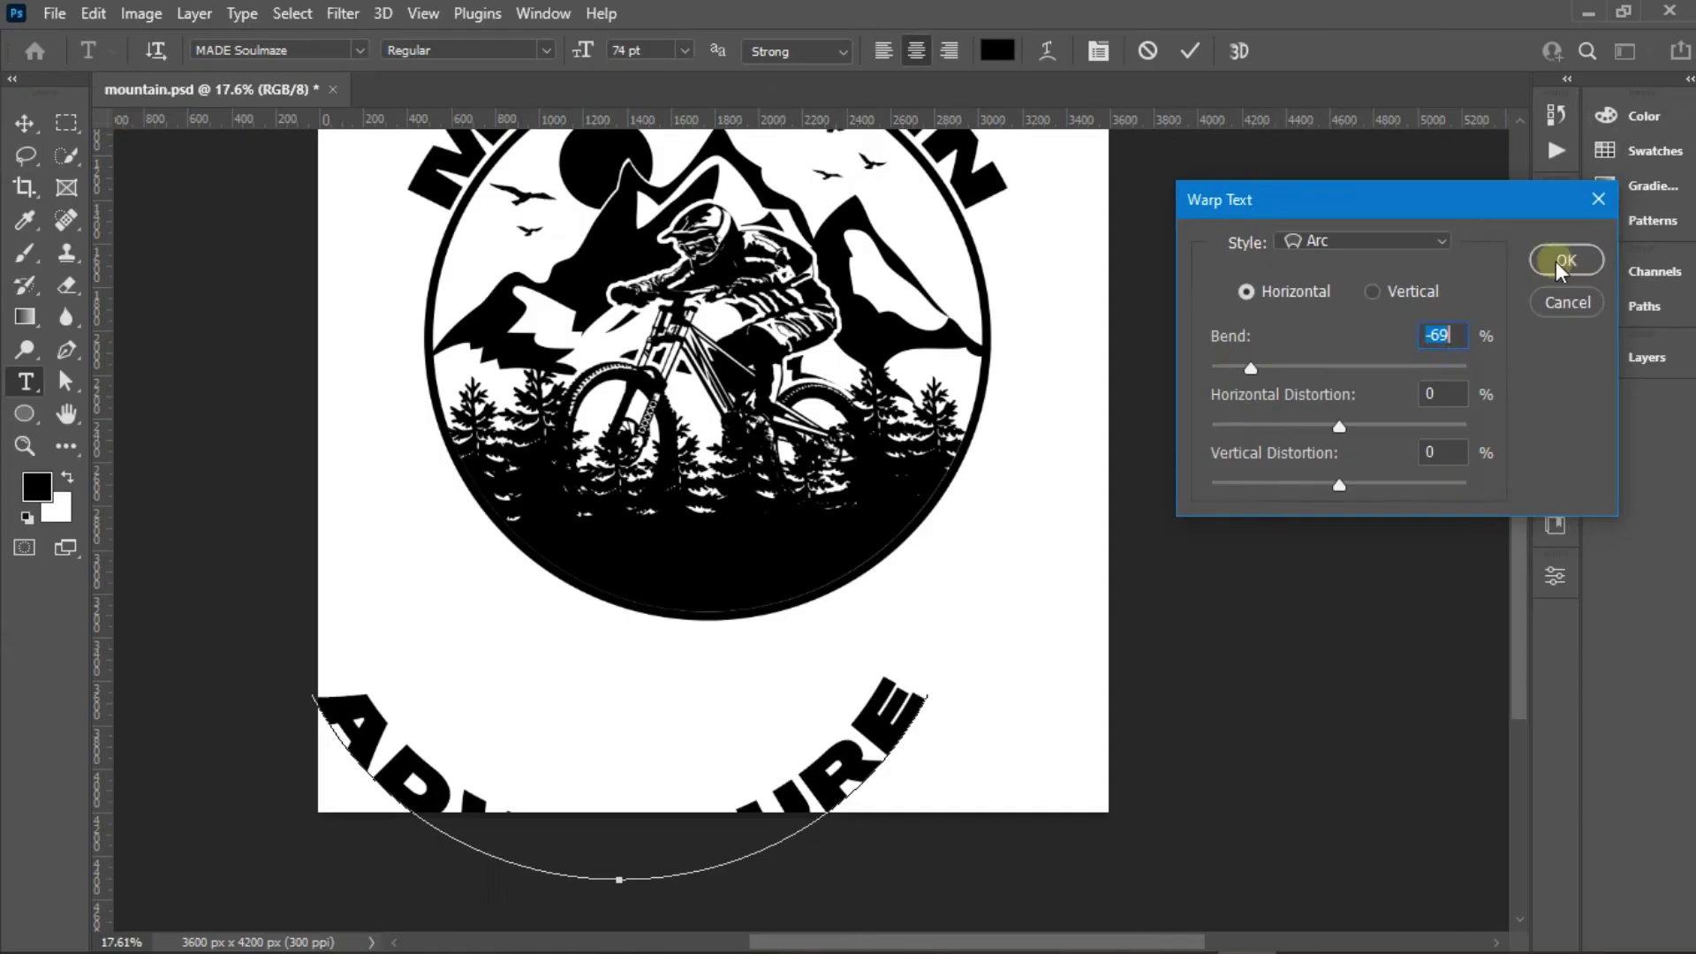
pyautogui.click(1506, 251)
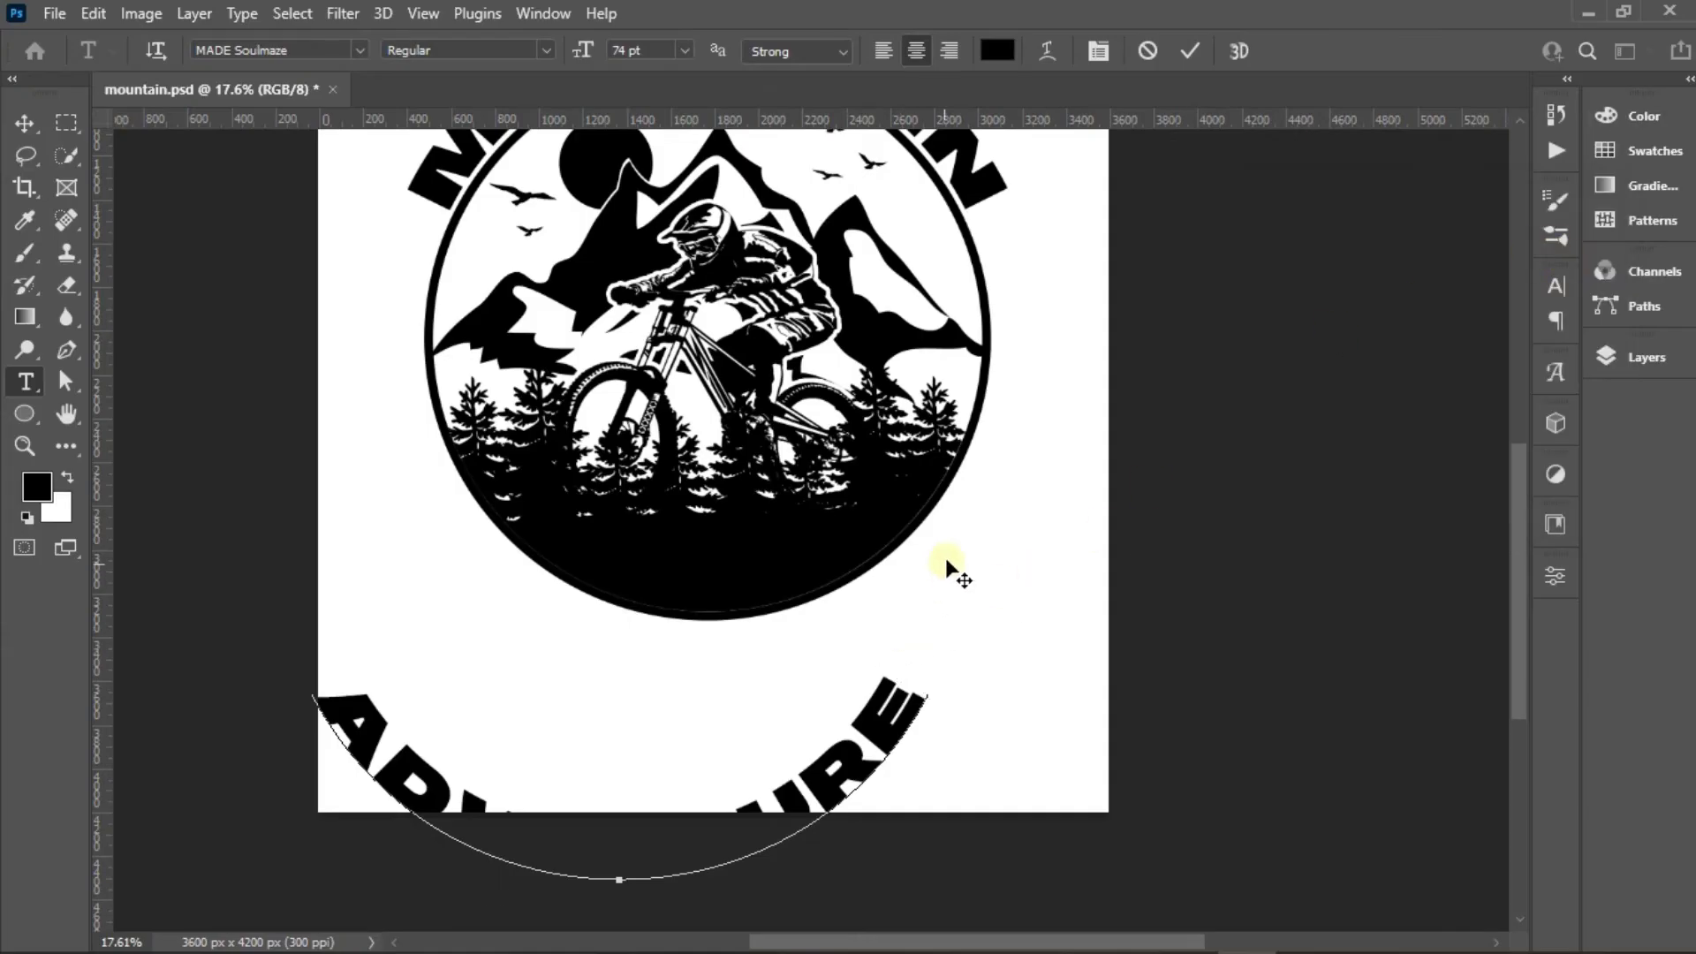
pyautogui.click(1194, 52)
# Move ADVENTURE up to the circle's bottom and deepen its warp arc to about -74%
pyautogui.press('v')
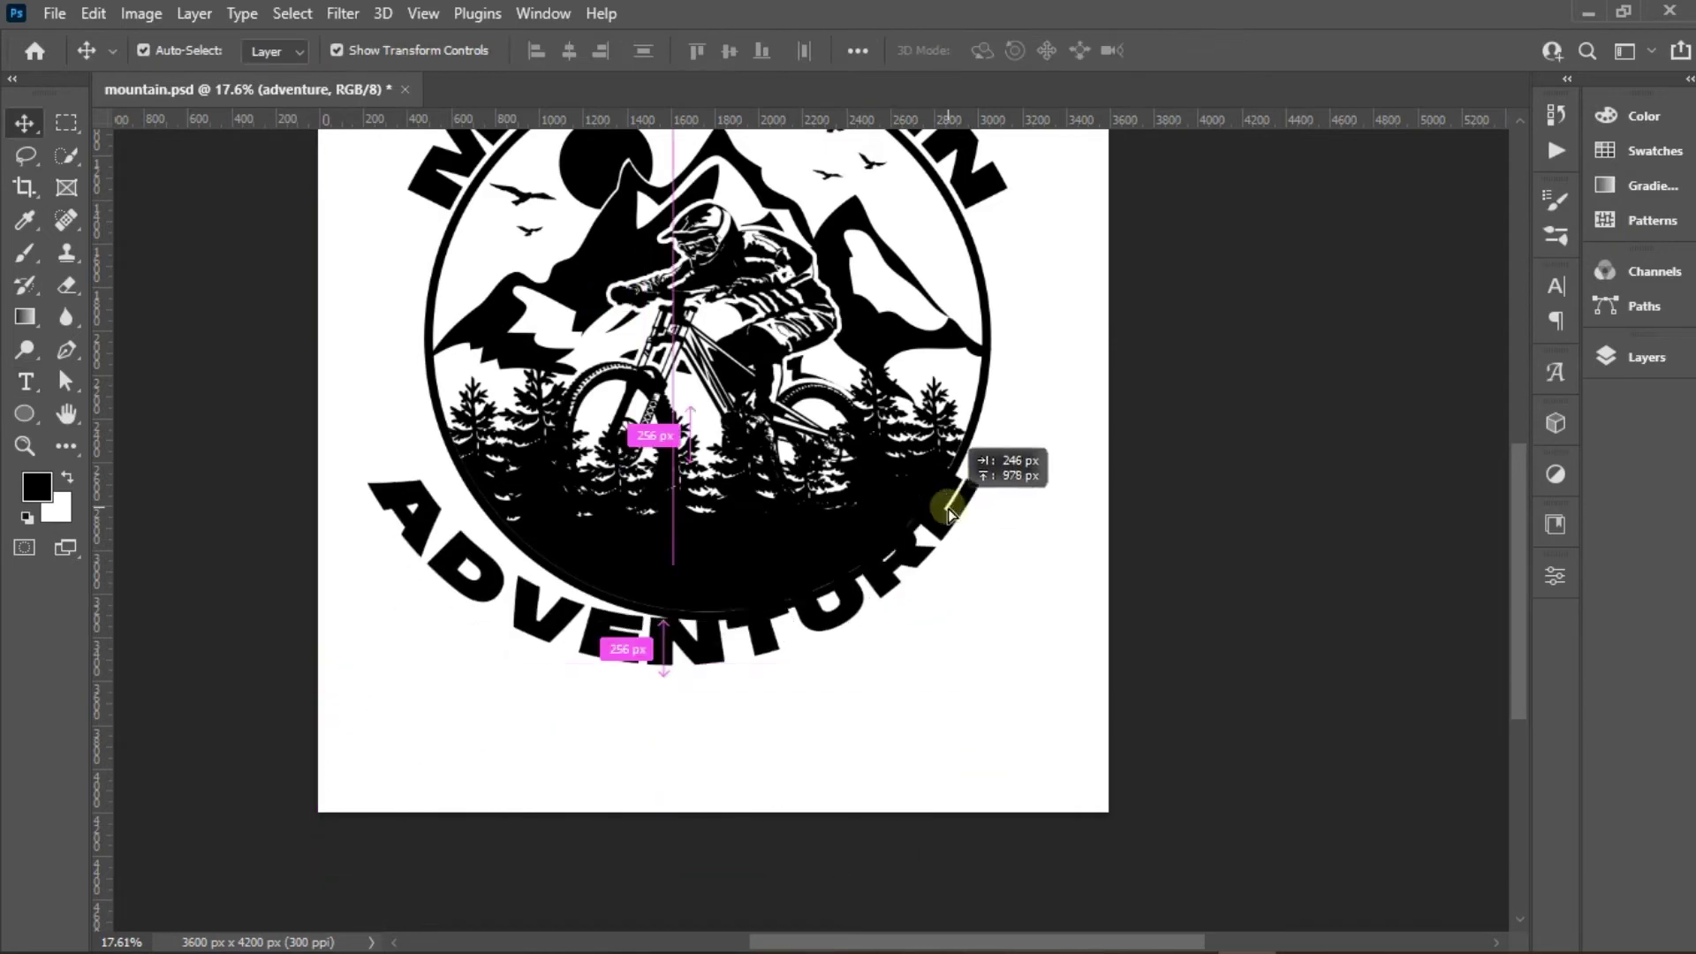
pyautogui.moveTo(905, 639); pyautogui.dragTo(1004, 469)
pyautogui.scroll(3, 745, 674)
pyautogui.moveTo(660, 677); pyautogui.dragTo(692, 599)
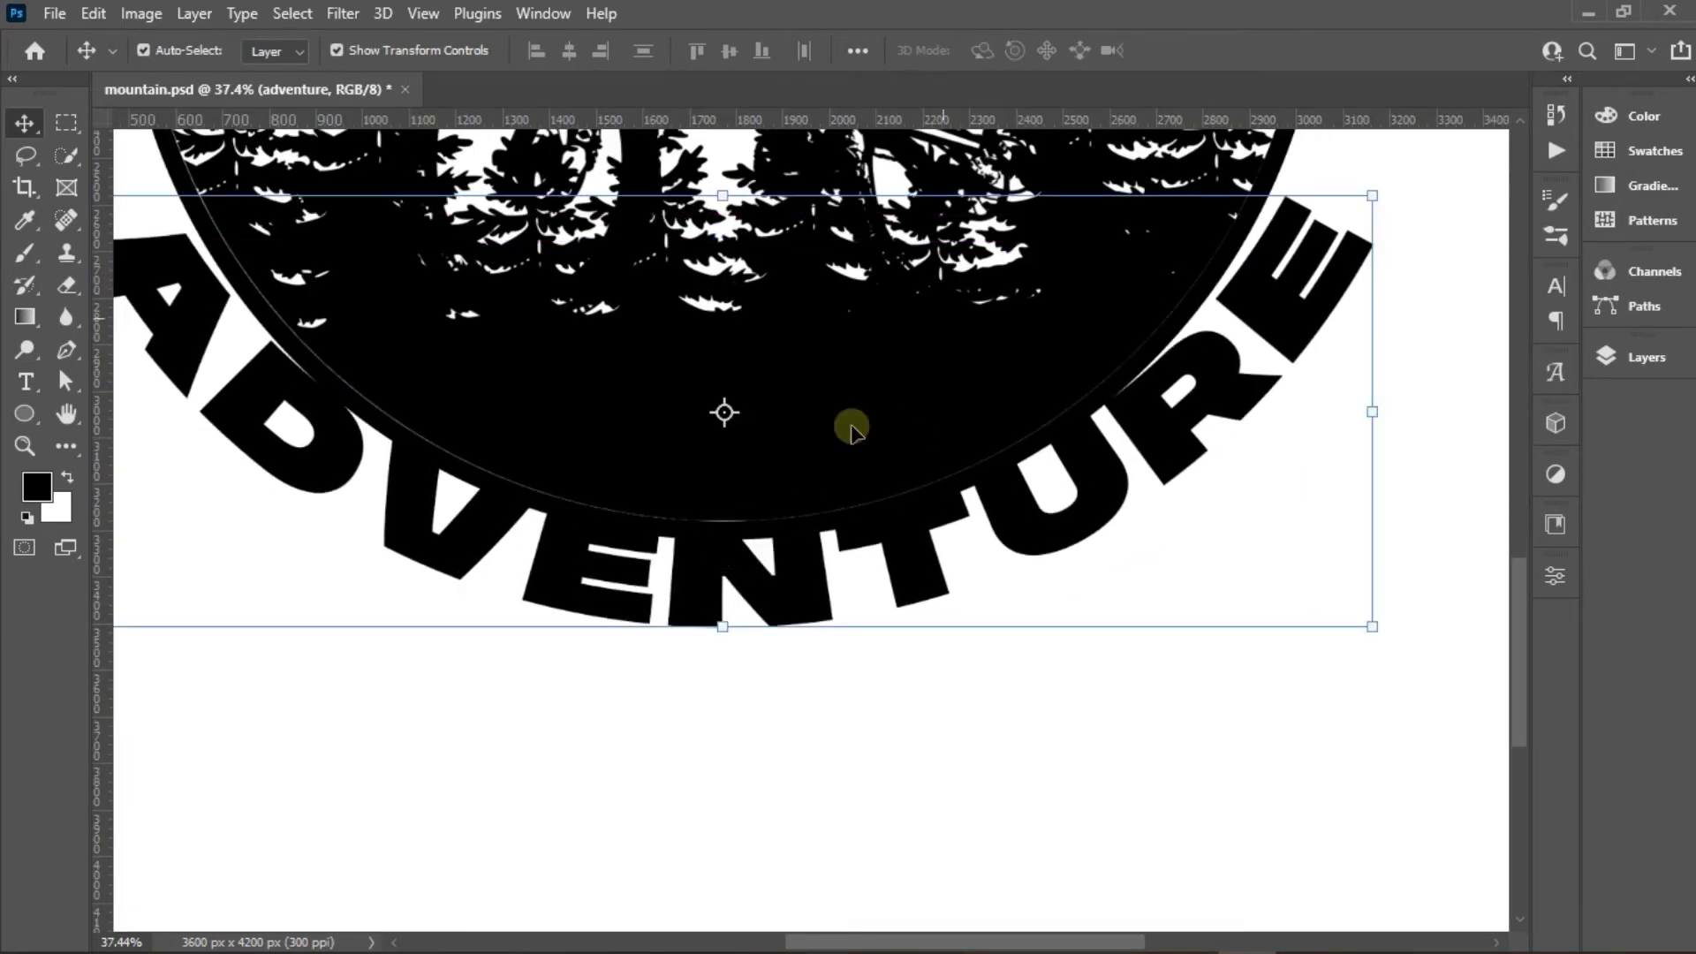
pyautogui.hotkey('ctrl', 't')
pyautogui.click(1117, 50)
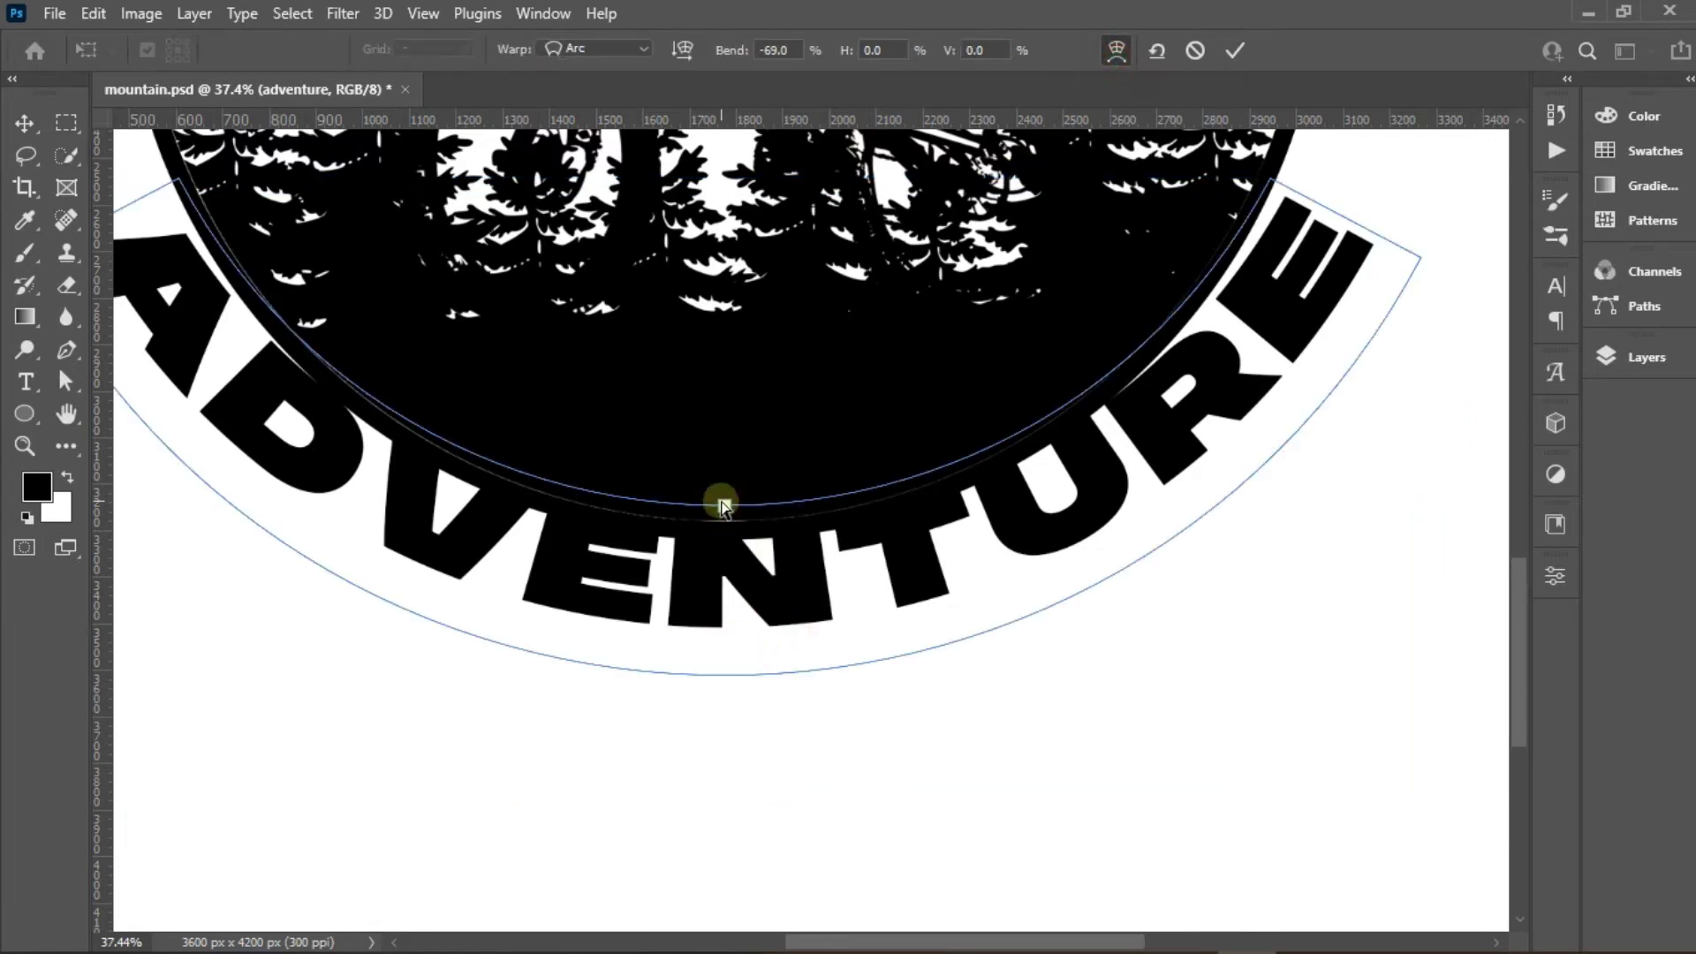
pyautogui.moveTo(724, 505); pyautogui.dragTo(723, 536)
pyautogui.moveTo(722, 612); pyautogui.dragTo(720, 606)
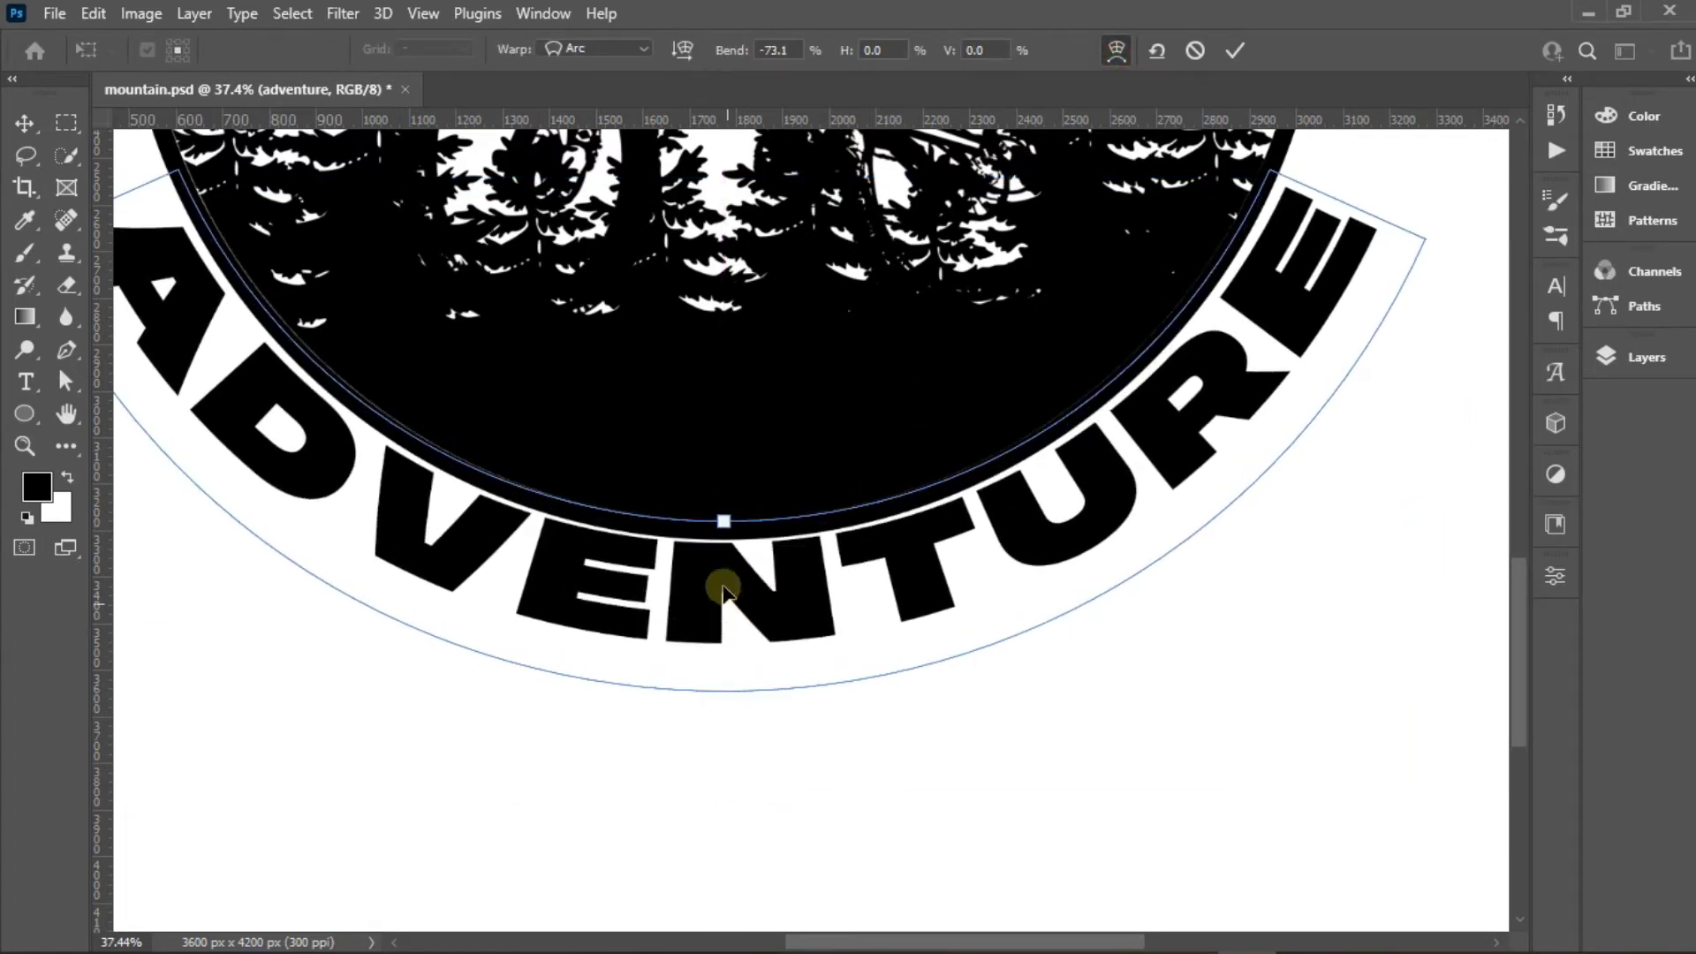
pyautogui.moveTo(724, 530); pyautogui.dragTo(729, 534)
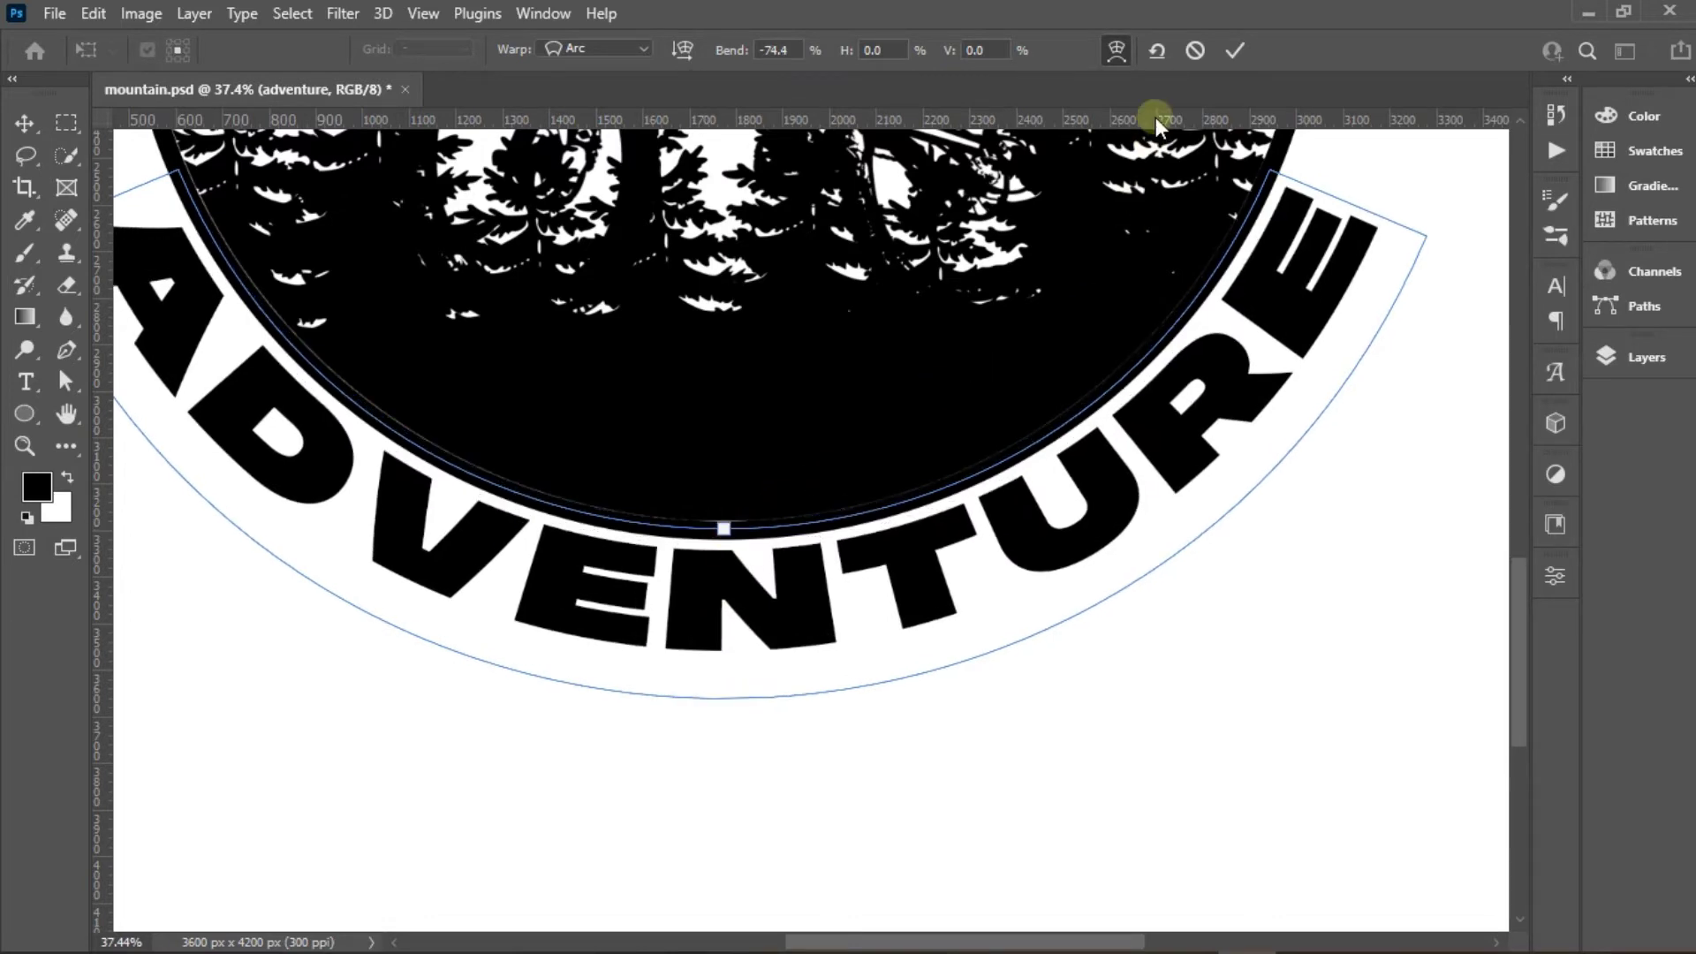
pyautogui.press('Return')
pyautogui.hotkey('ctrl', '0')
# Place ruler guides and draw a large 3370 px outlined ring around the whole badge
pyautogui.press('u')
pyautogui.moveTo(121, 284); pyautogui.dragTo(576, 362)
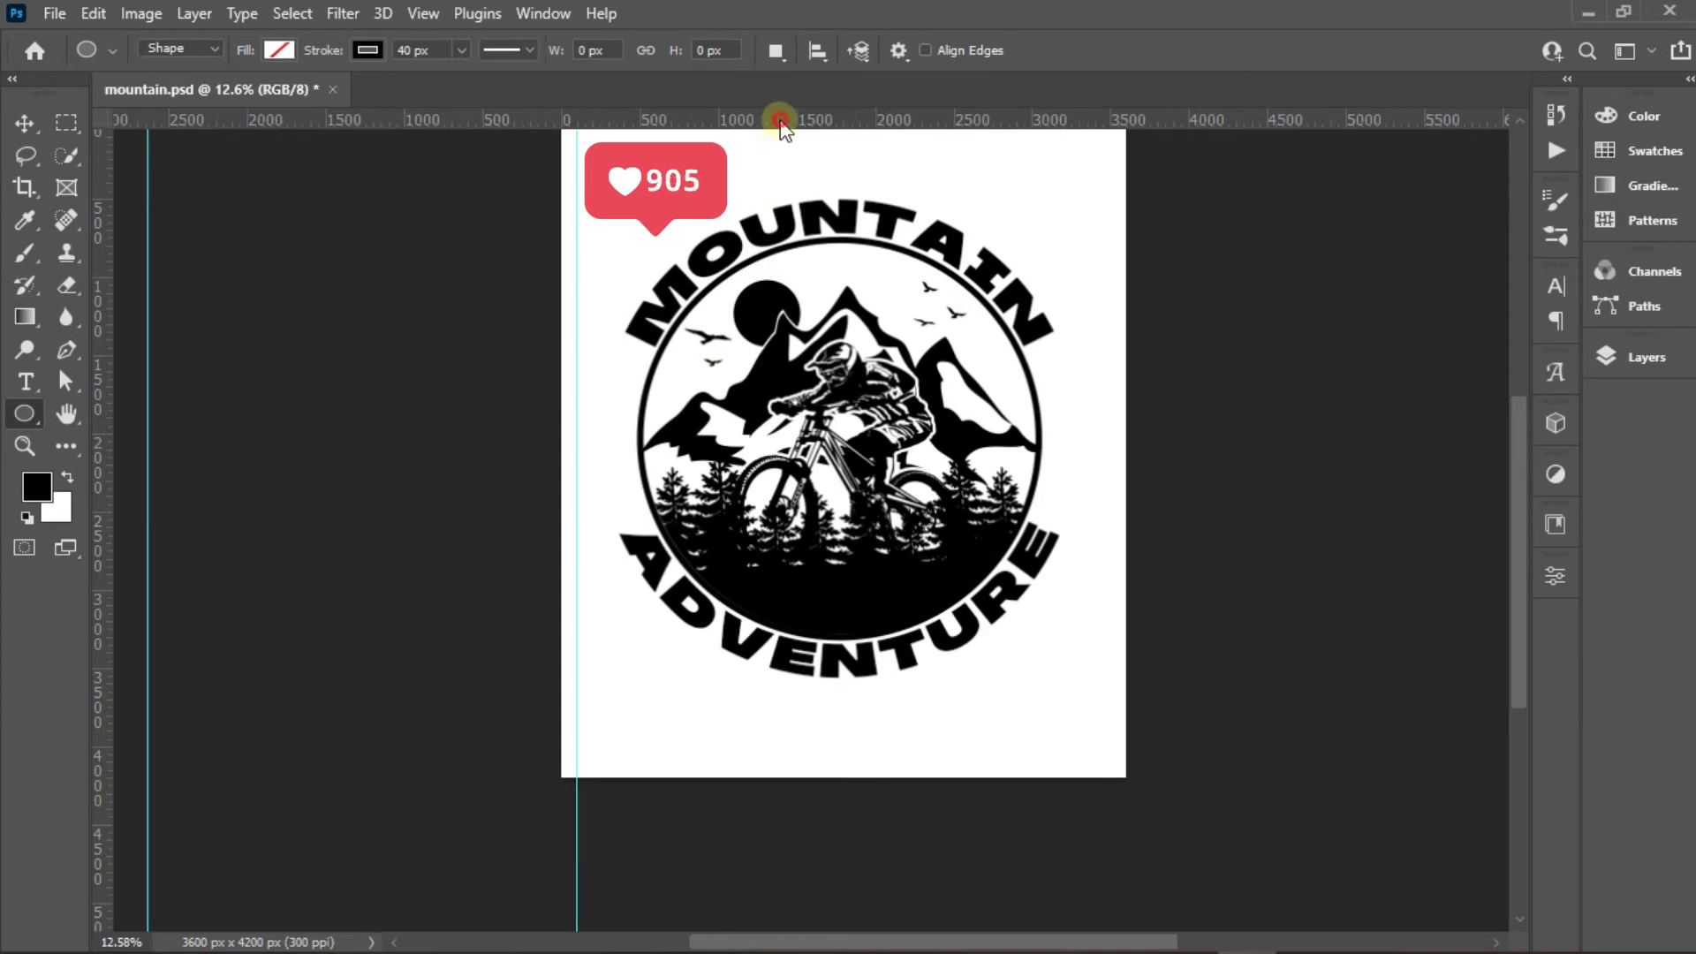
pyautogui.moveTo(780, 121)
pyautogui.mouseDown()
pyautogui.moveTo(578, 182)
pyautogui.moveTo(1095, 704)
pyautogui.mouseUp()
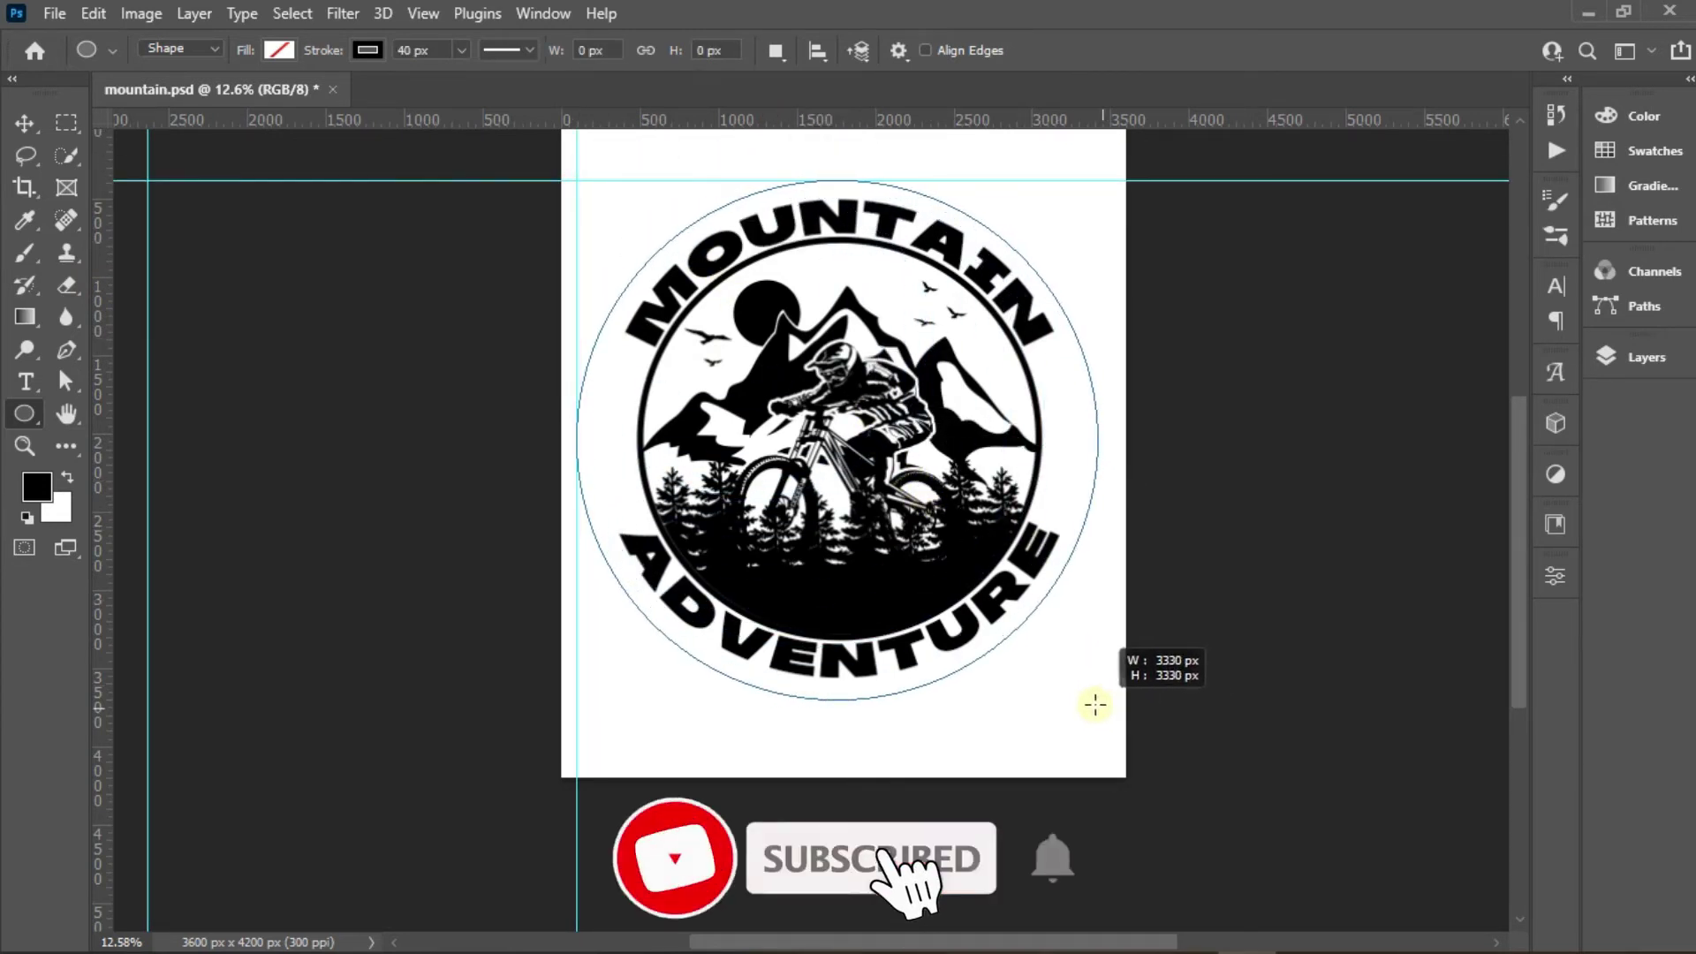
pyautogui.moveTo(1095, 704); pyautogui.dragTo(1105, 722)
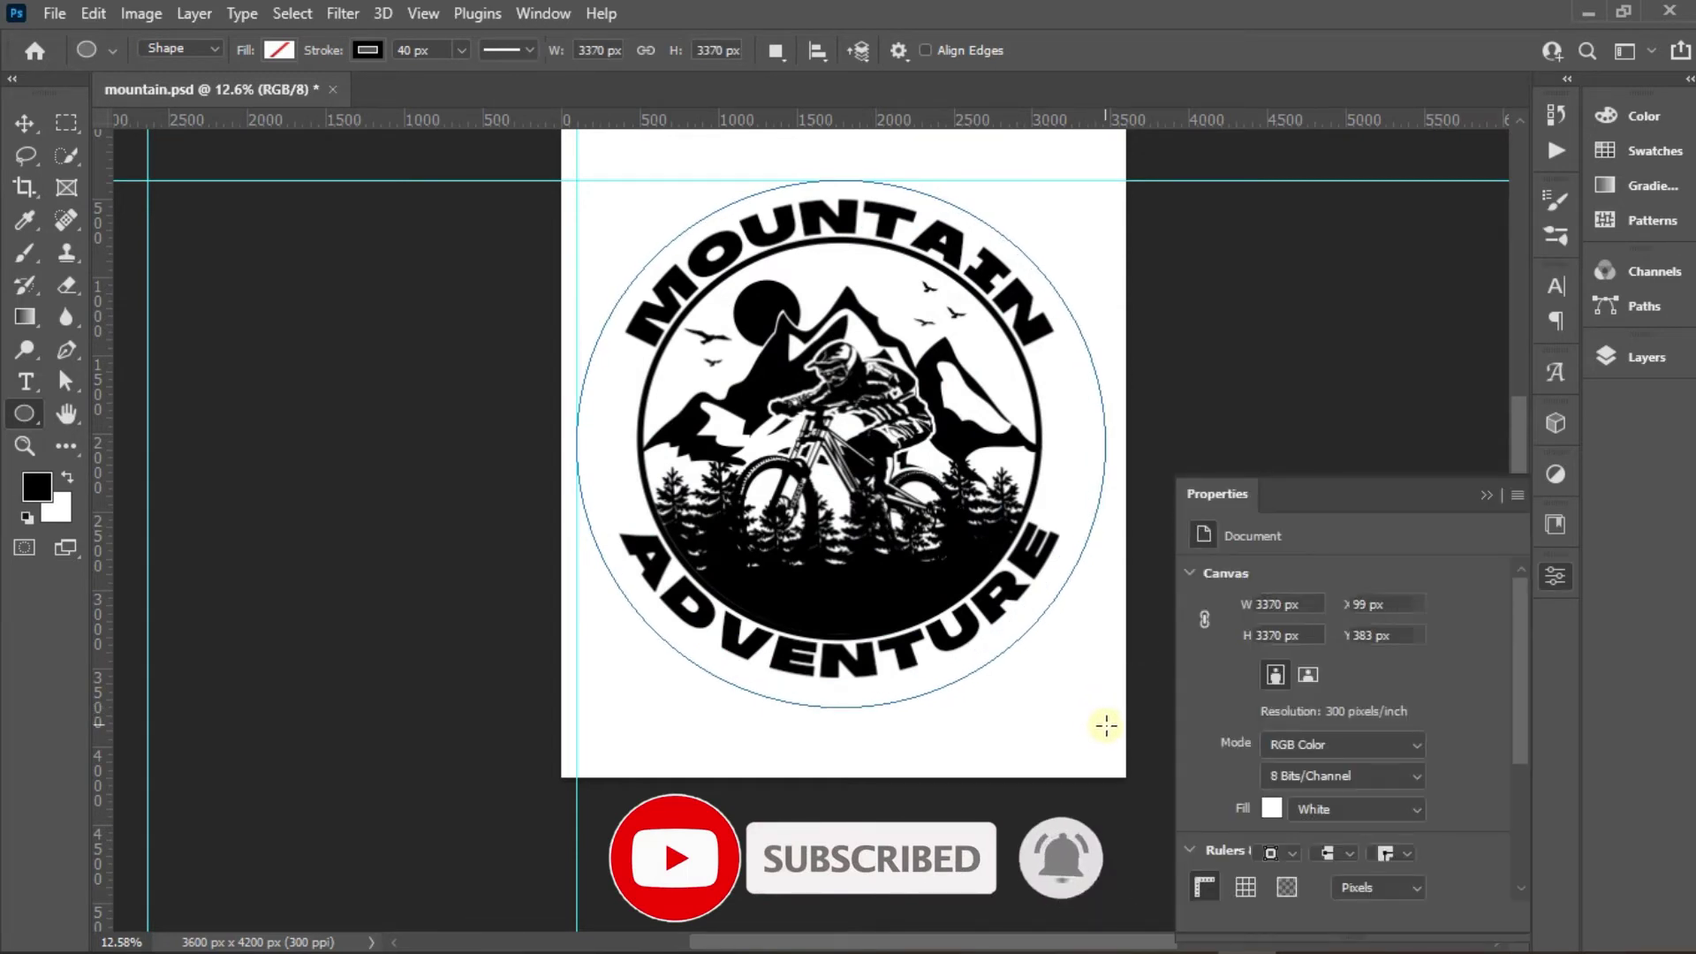
pyautogui.click(1480, 495)
# Deselect the outer ring and drag both guides off the canvas
pyautogui.press('v')
pyautogui.click(996, 675)
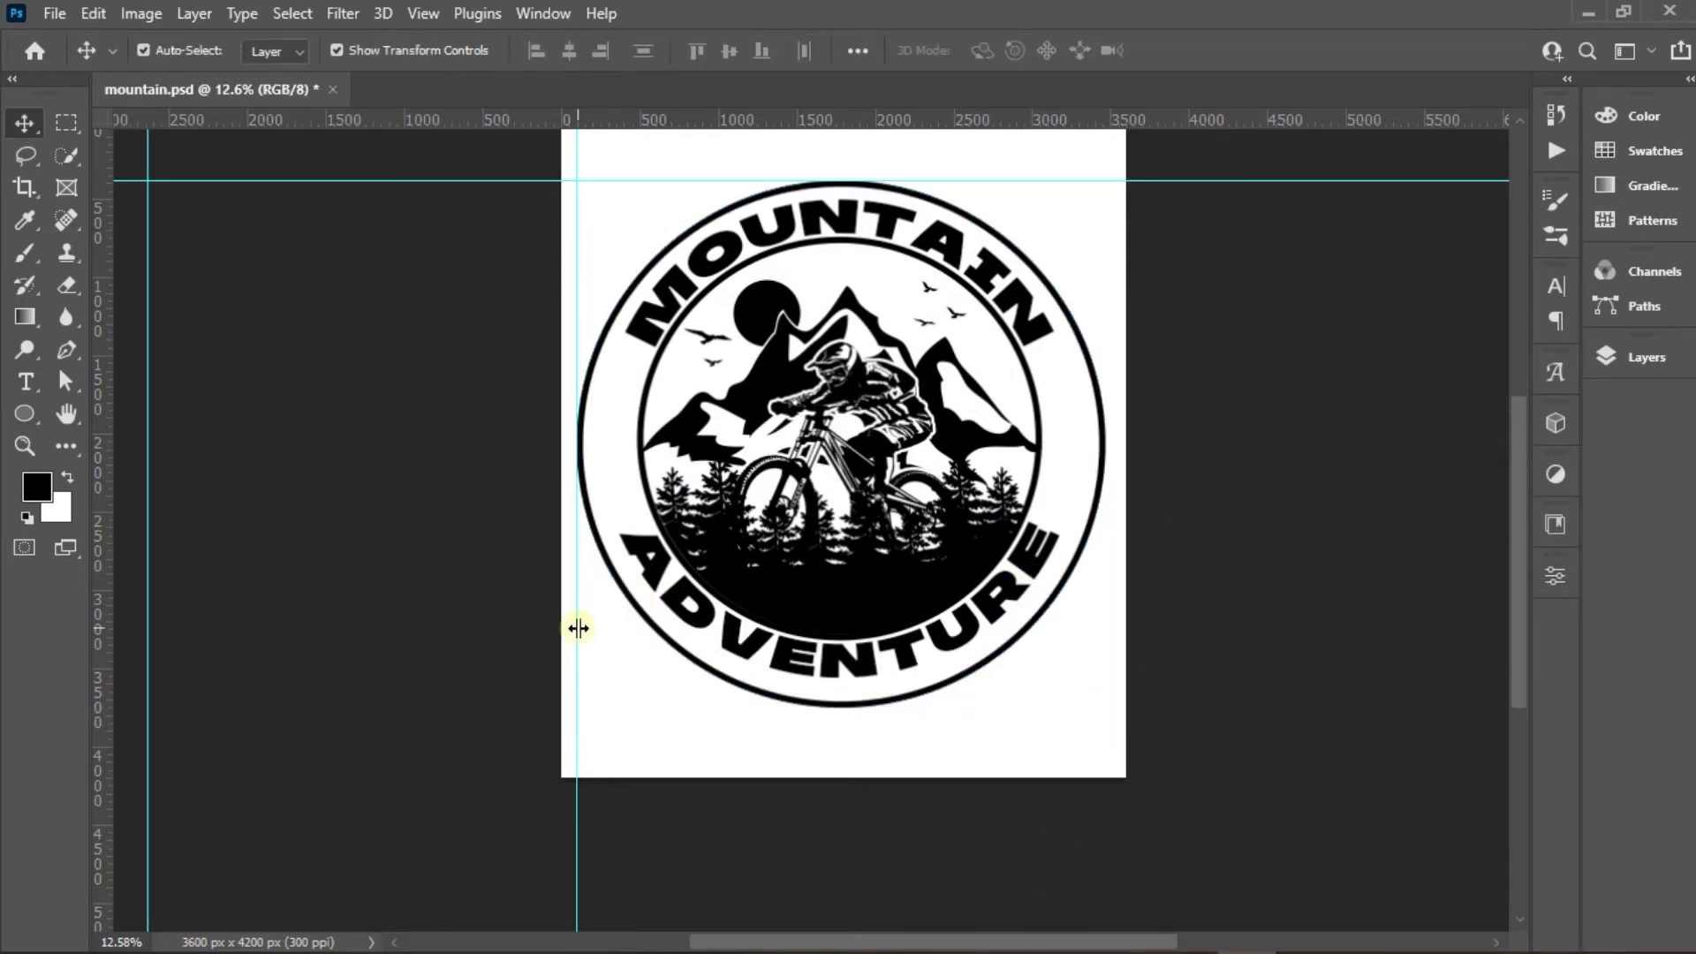
pyautogui.moveTo(576, 628); pyautogui.dragTo(101, 583)
pyautogui.moveTo(616, 183); pyautogui.dragTo(613, 93)
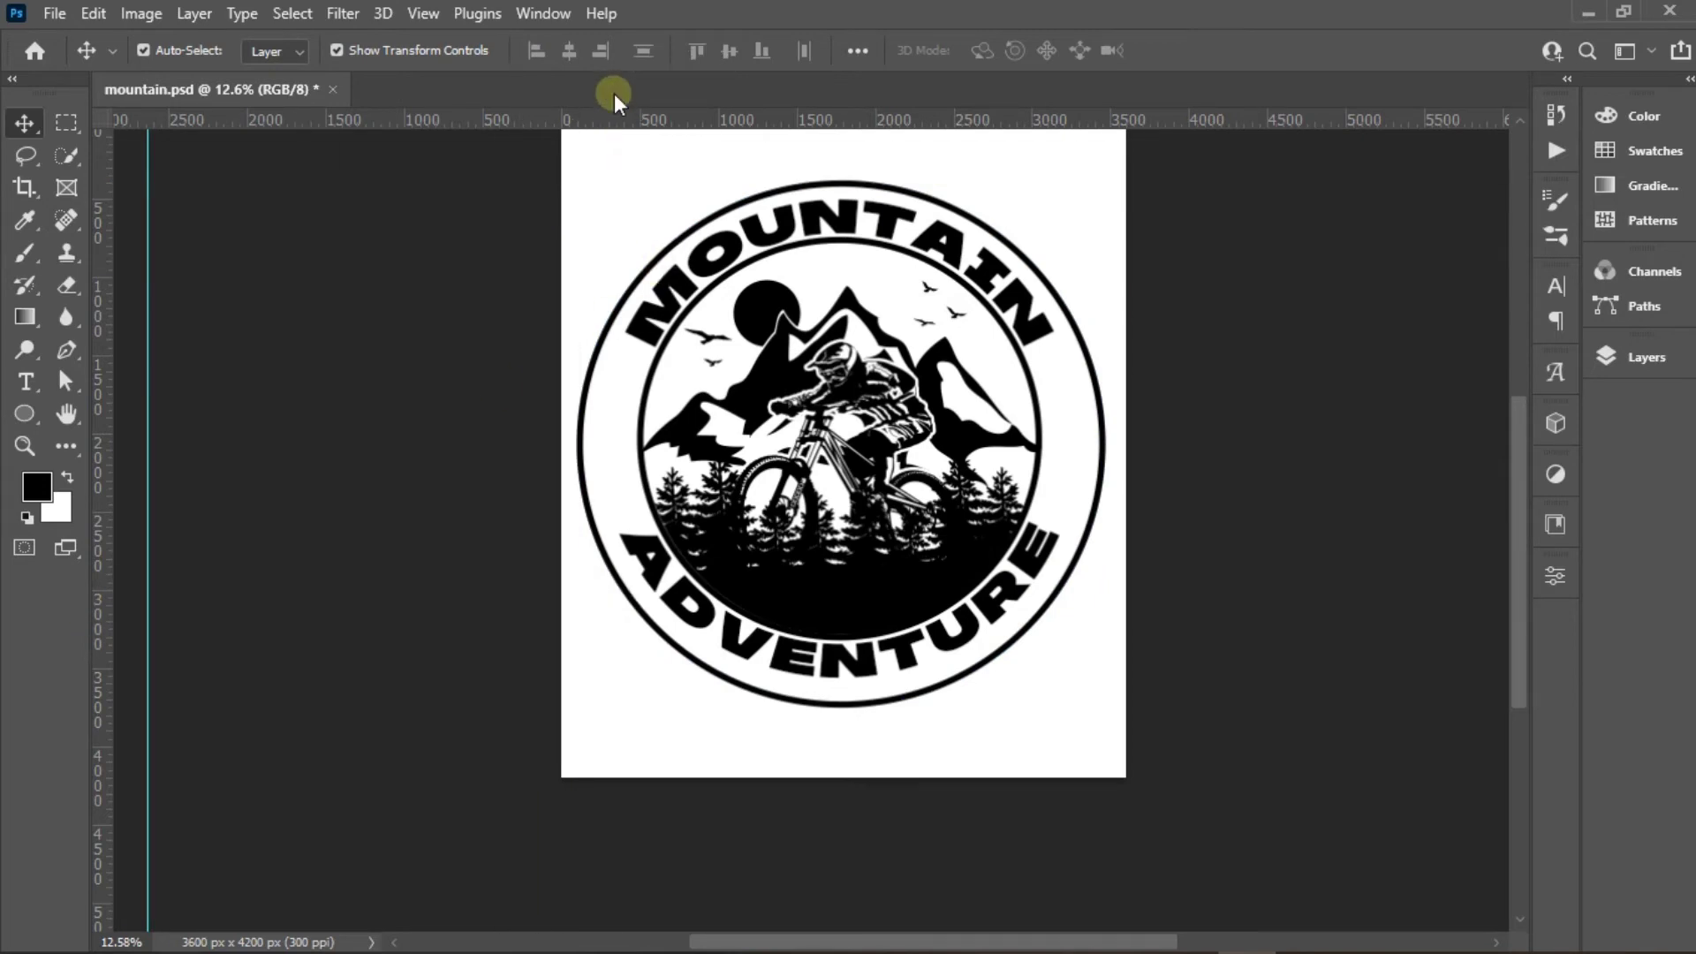
pyautogui.scroll(3, 606, 235)
# Scale the outer ring circle to about 95% so it sits closer around the lettering
pyautogui.click(811, 832)
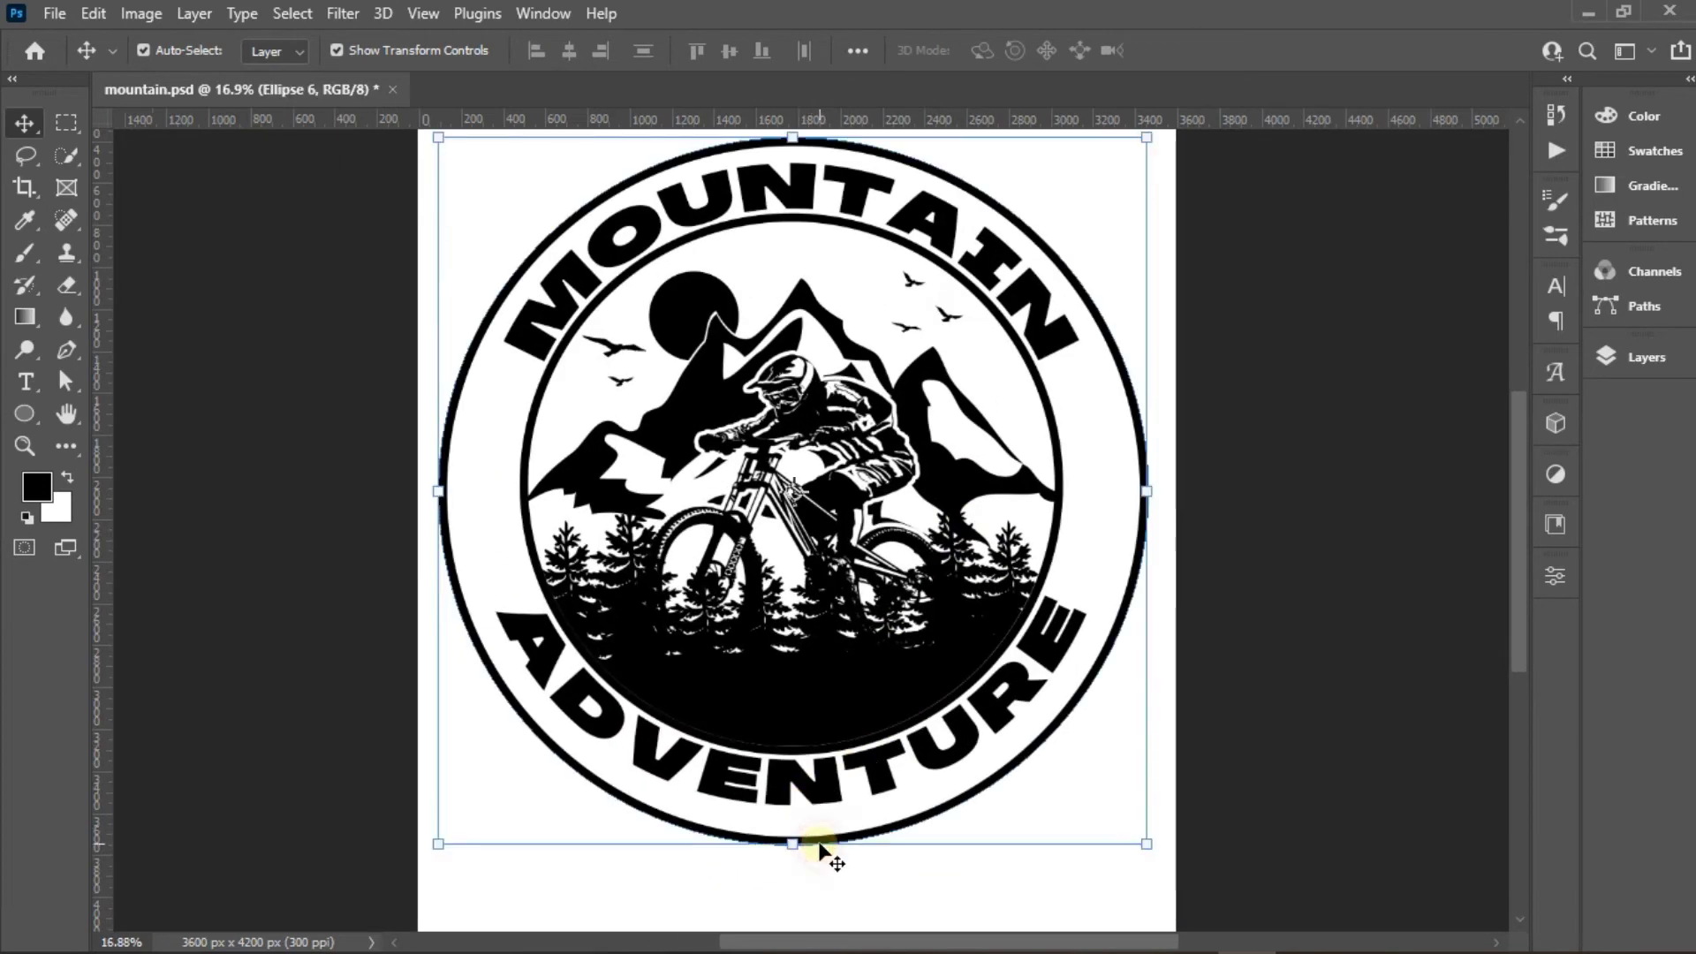
pyautogui.hotkey('ctrl', 't')
pyautogui.moveTo(786, 843); pyautogui.dragTo(784, 821)
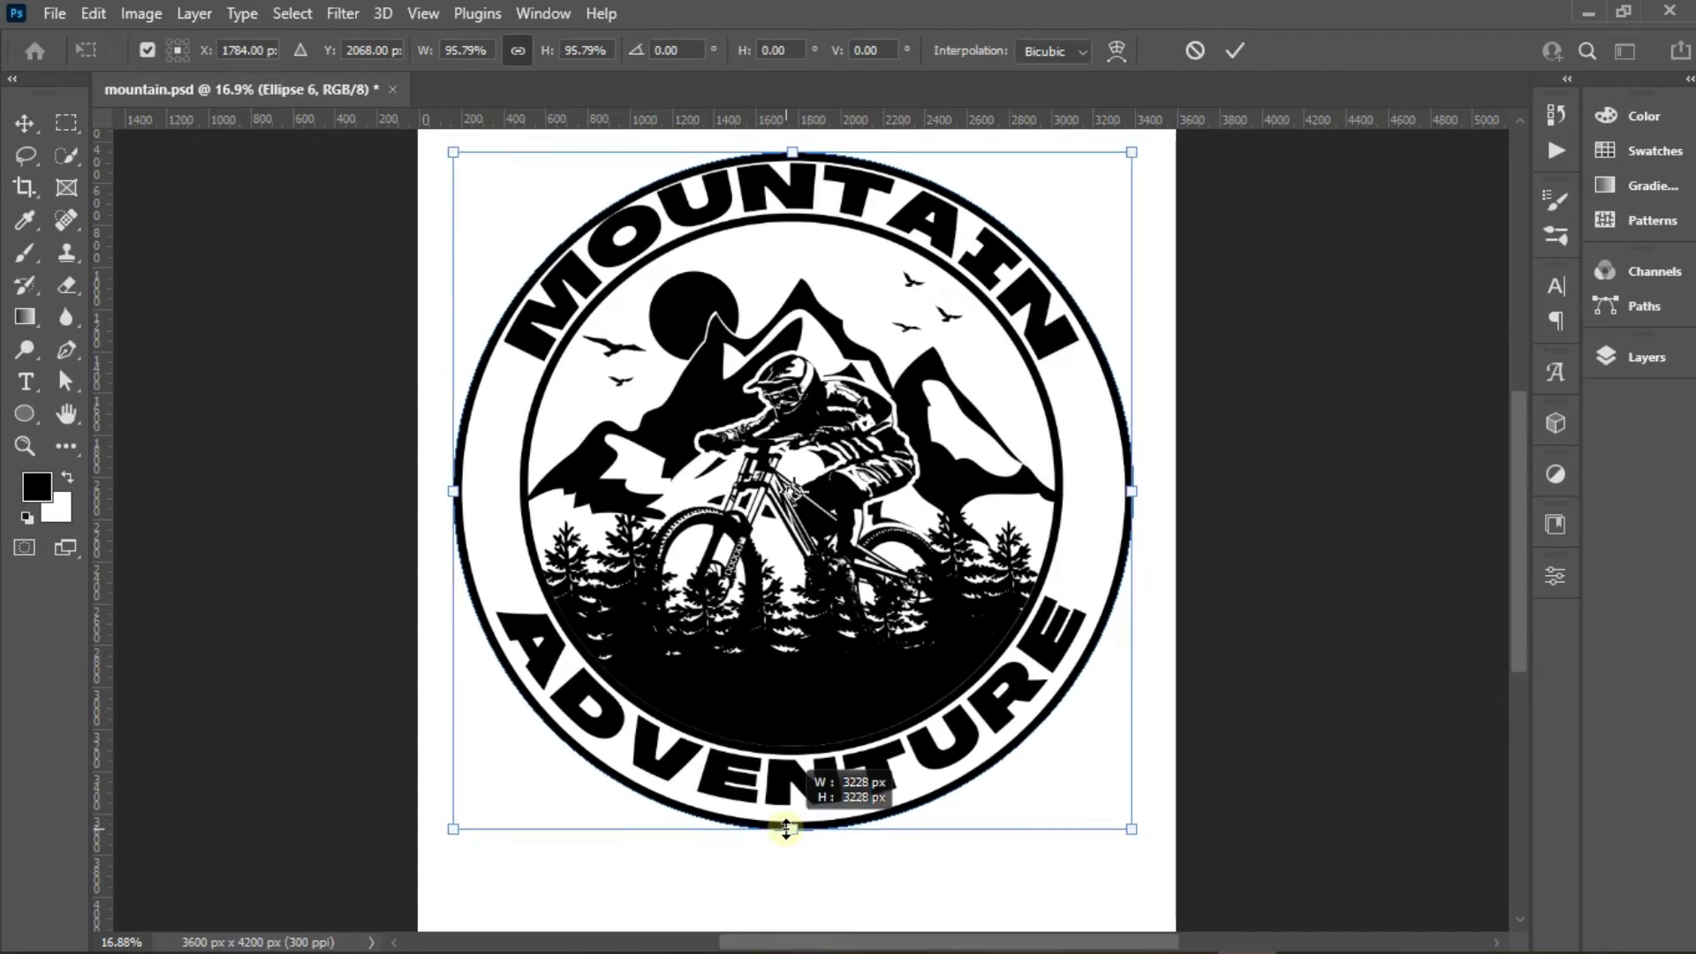
pyautogui.moveTo(775, 631); pyautogui.dragTo(774, 638)
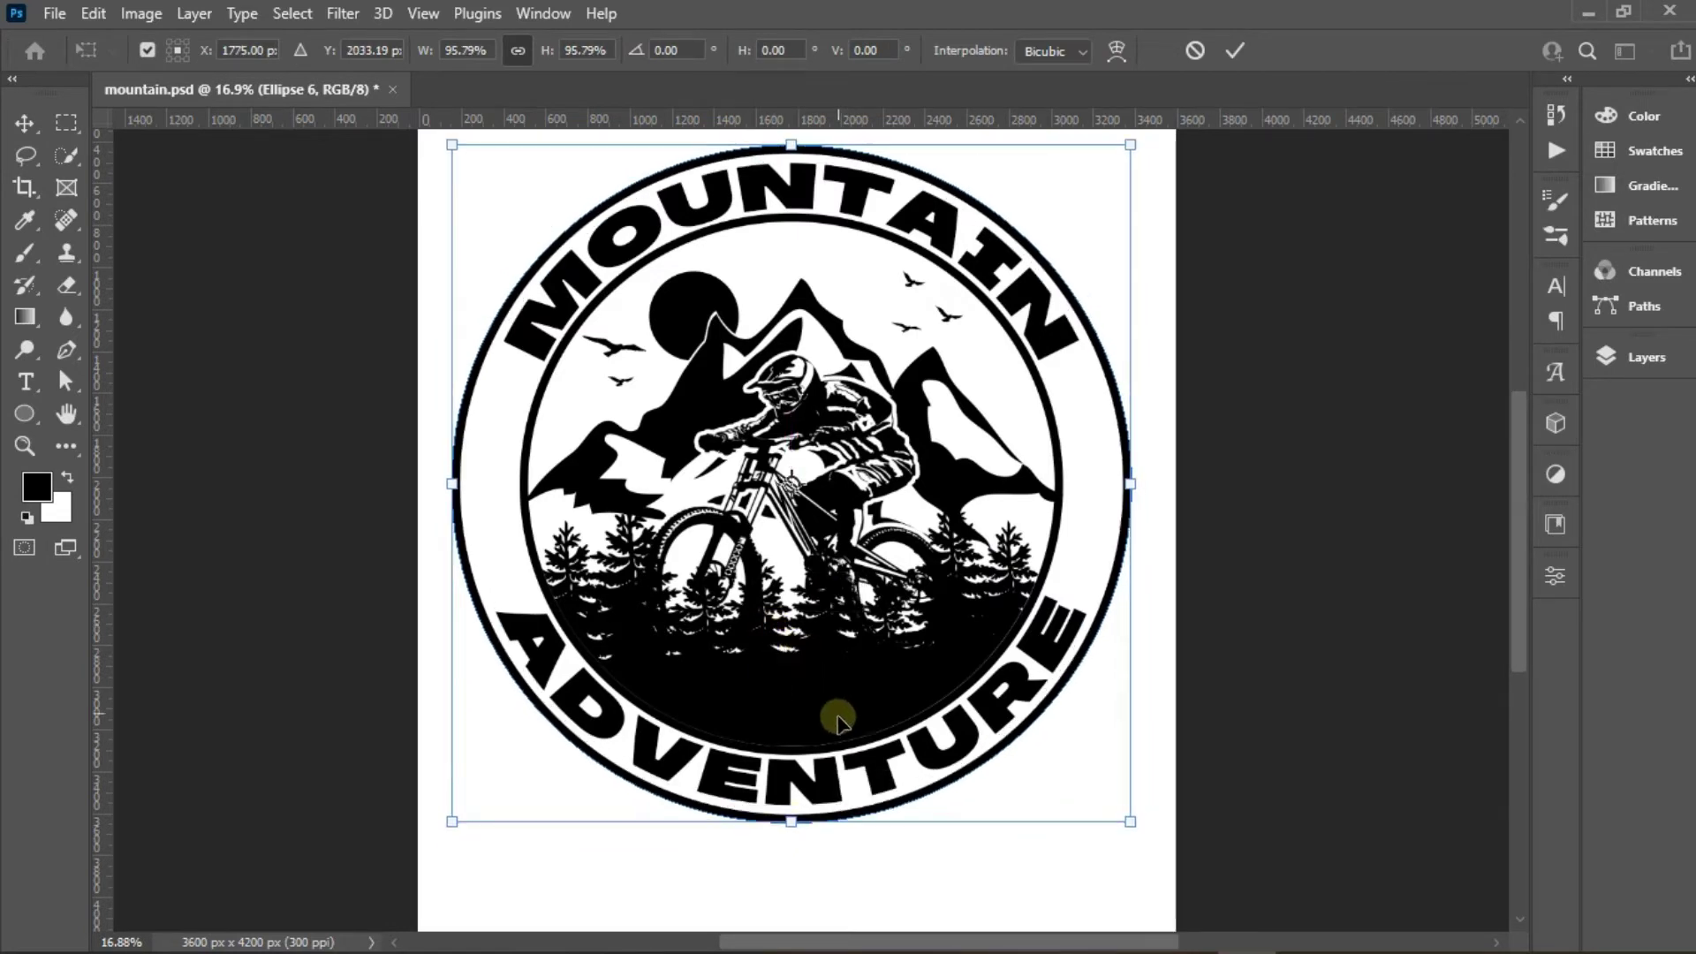
pyautogui.moveTo(792, 818); pyautogui.dragTo(780, 816)
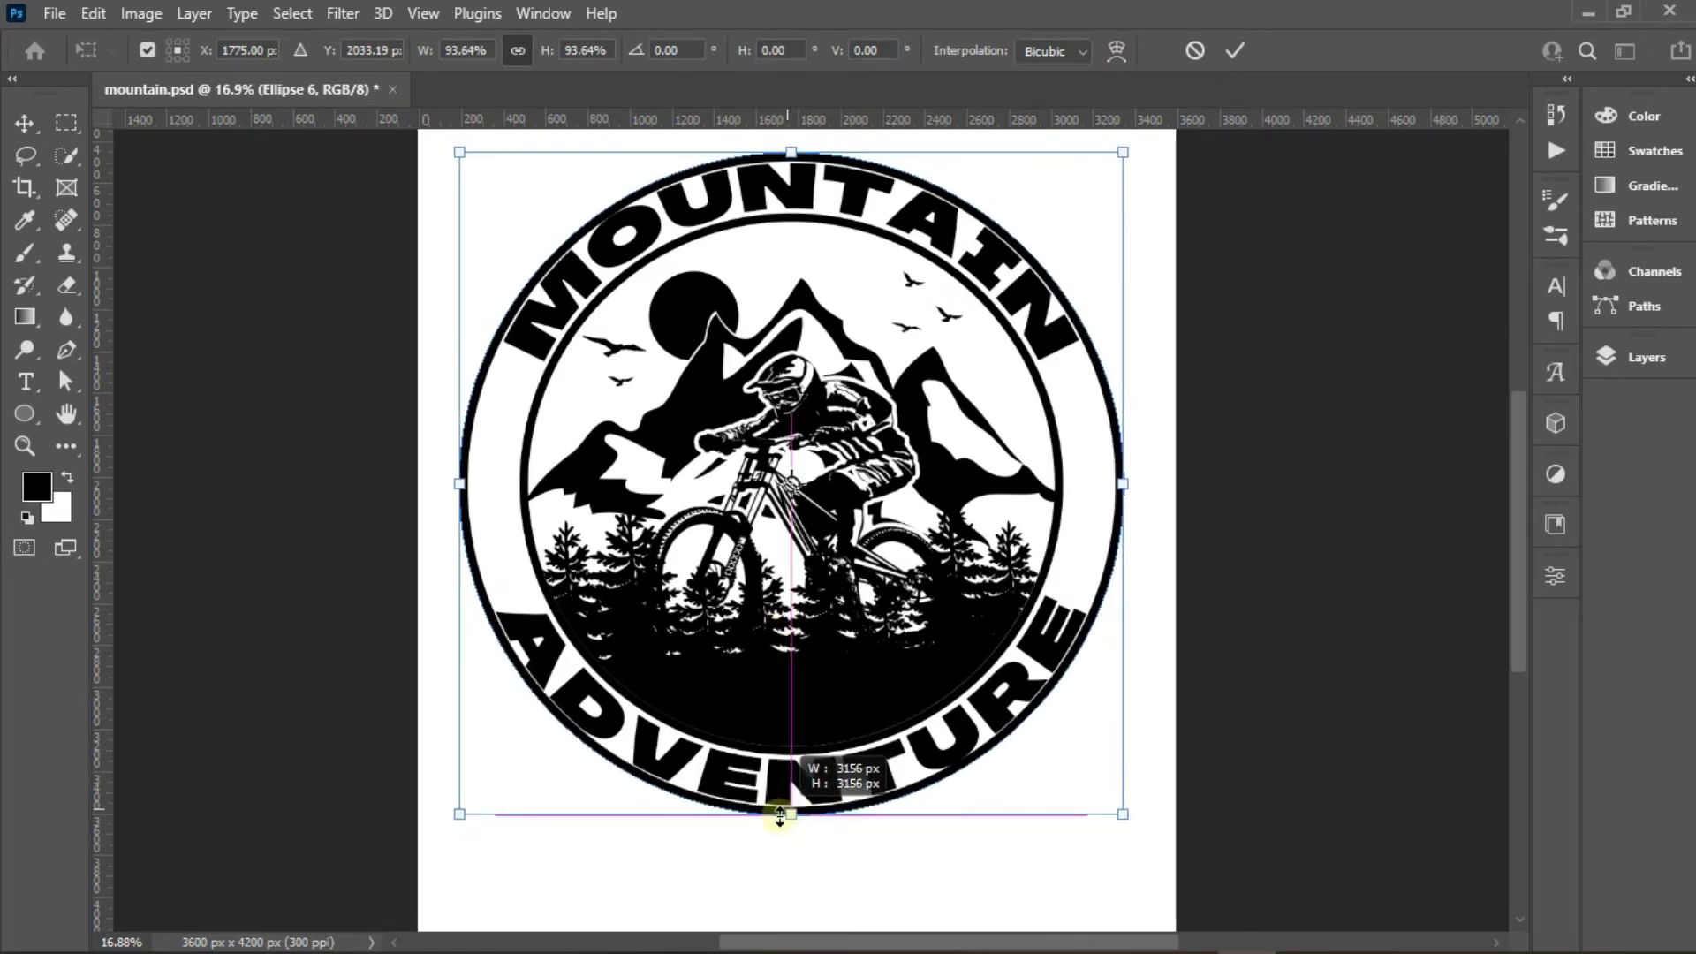
pyautogui.scroll(3, 780, 814)
pyautogui.scroll(3, 781, 813)
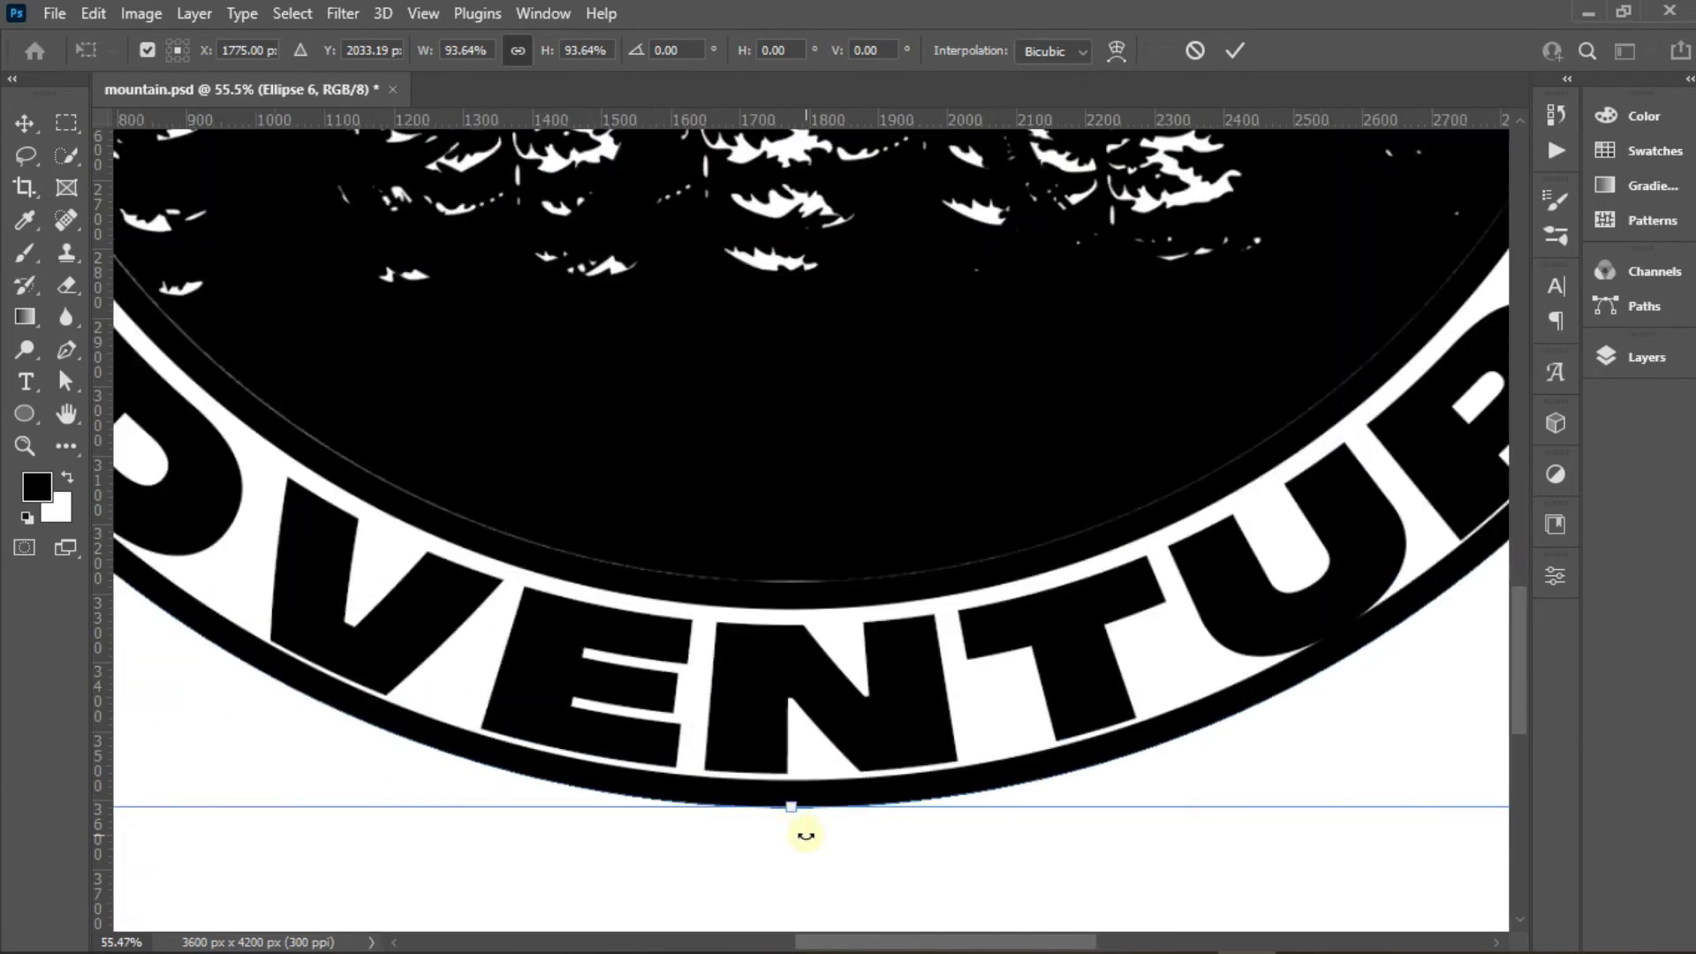
pyautogui.moveTo(791, 811); pyautogui.dragTo(791, 824)
pyautogui.scroll(-3, 793, 824)
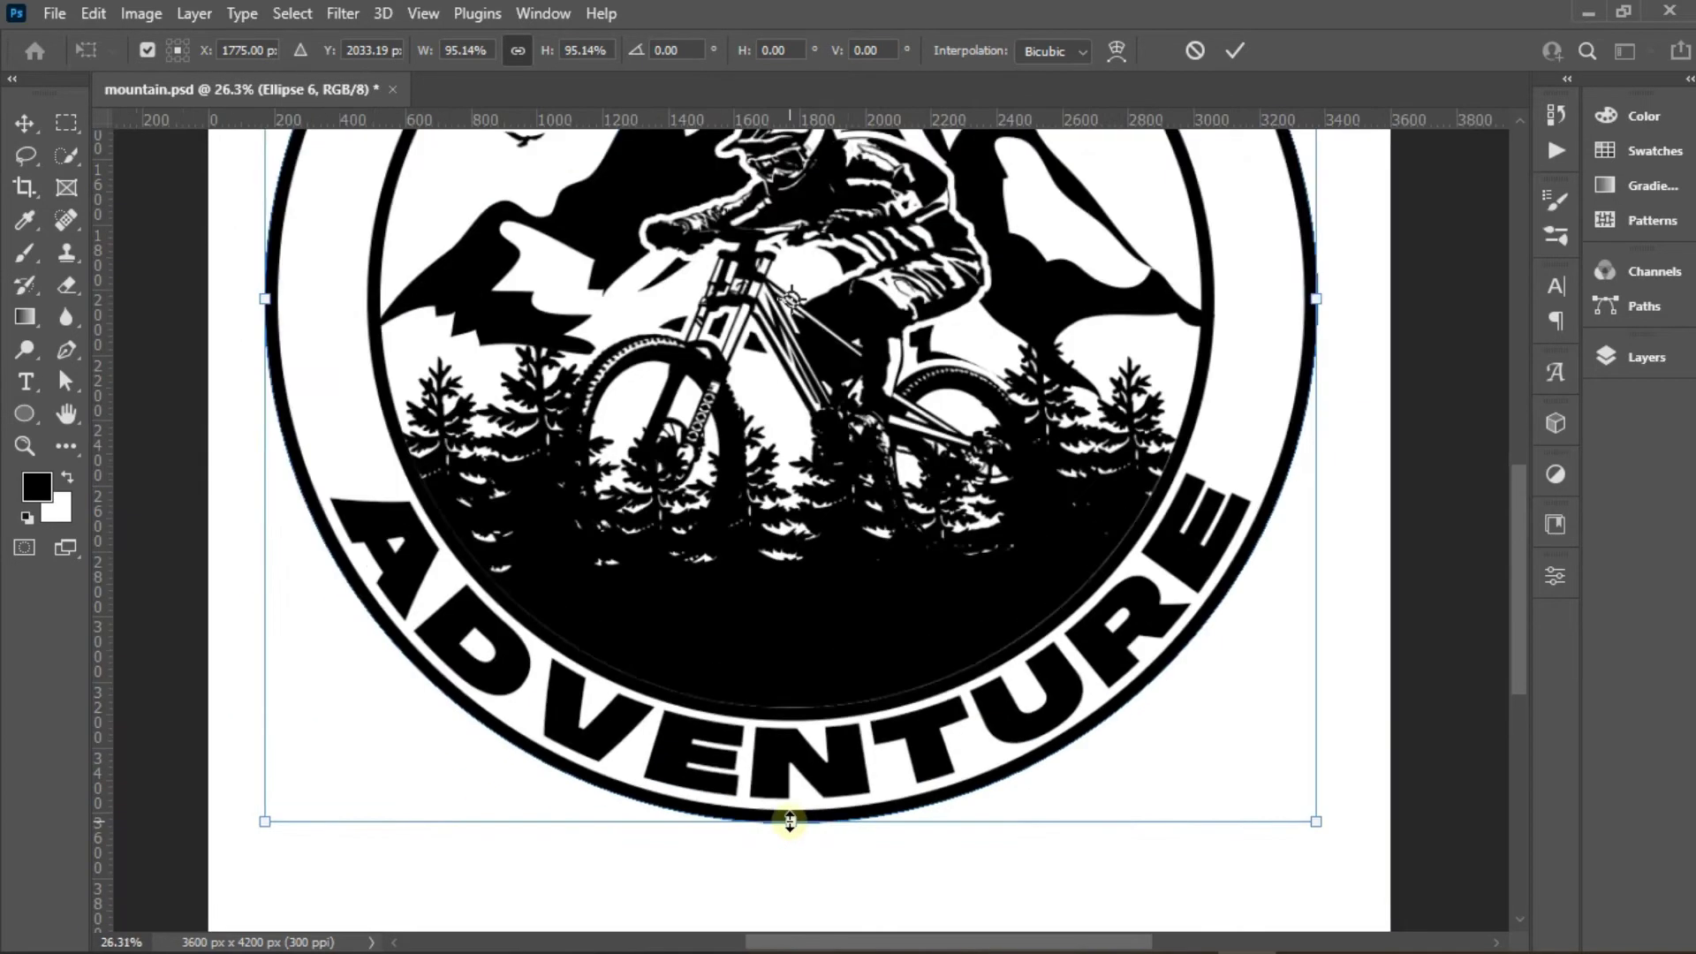
pyautogui.scroll(-3, 789, 821)
pyautogui.press('Return')
# Center the outer circle horizontally with Ellipse 4, then deselect both
pyautogui.press('F7')
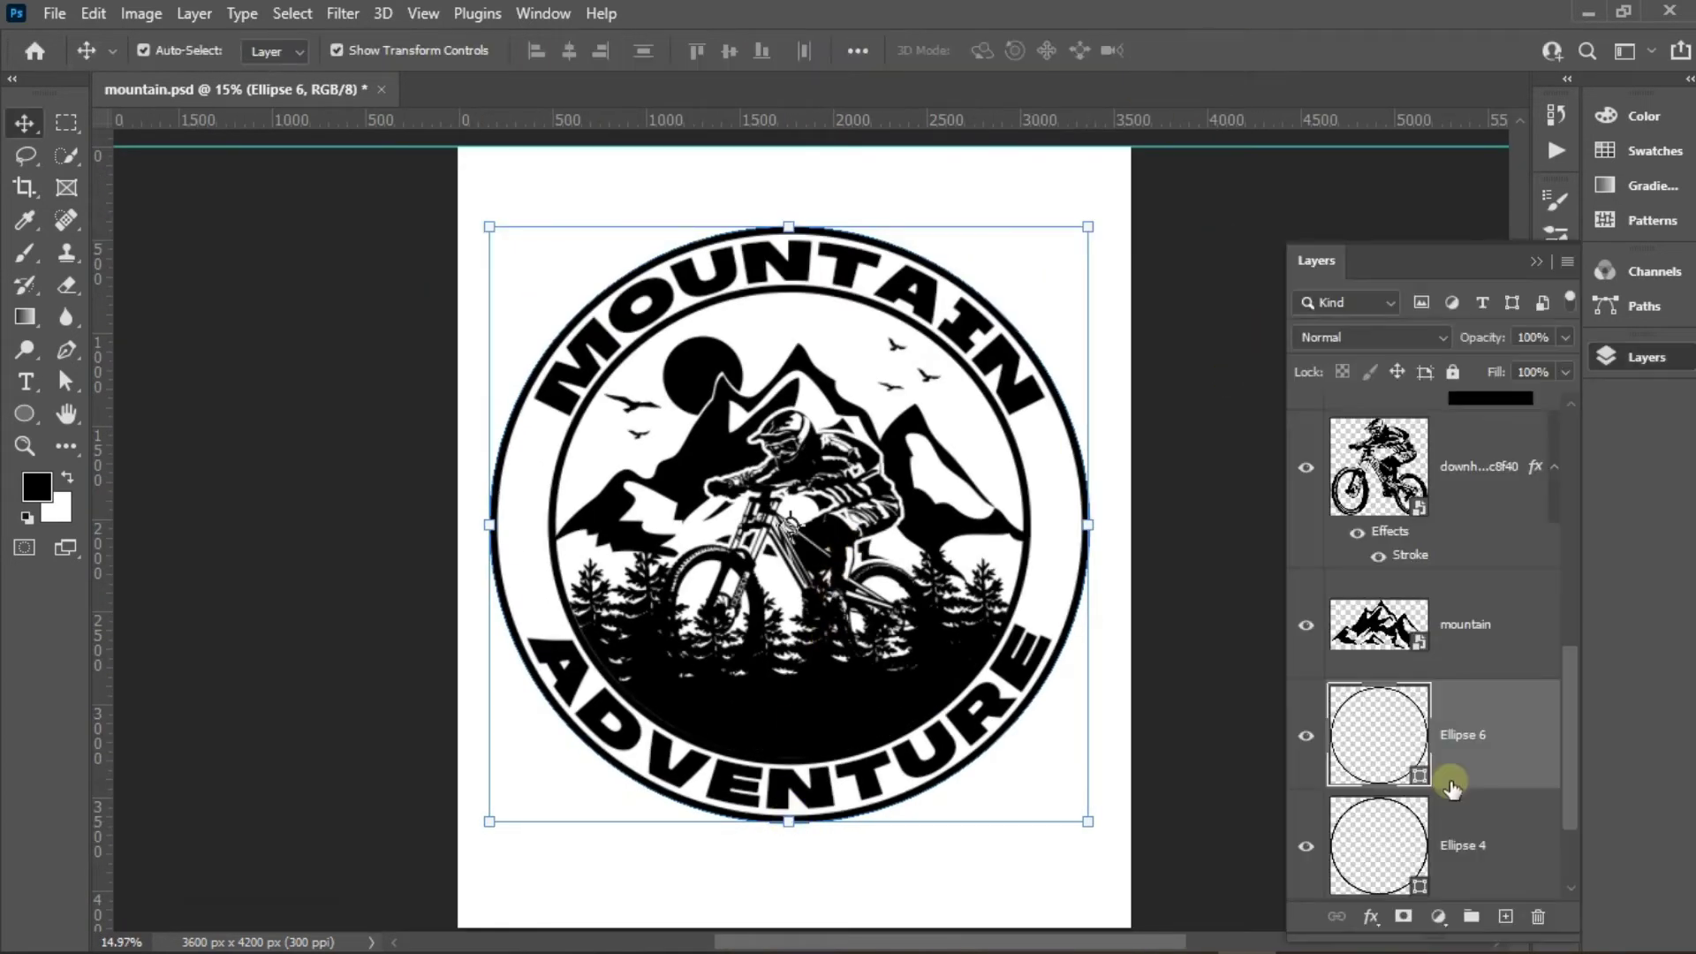
pyautogui.keyDown('shift'); pyautogui.click(1468, 850); pyautogui.keyUp('shift')
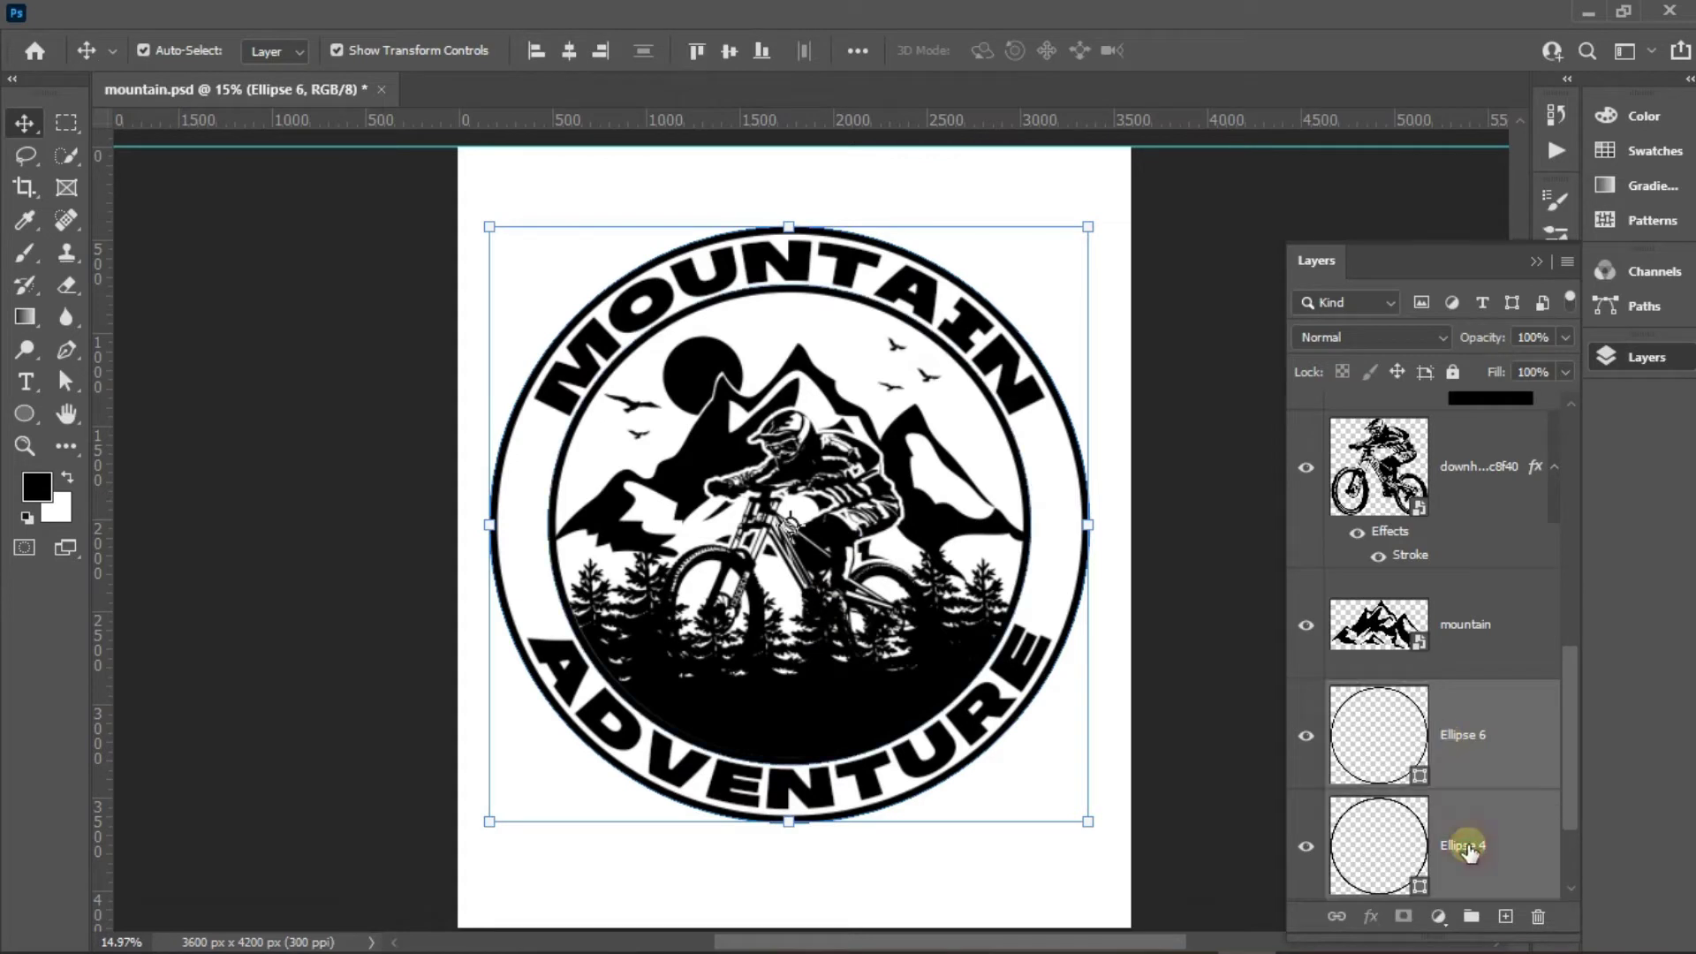
pyautogui.click(569, 50)
pyautogui.click(1237, 252)
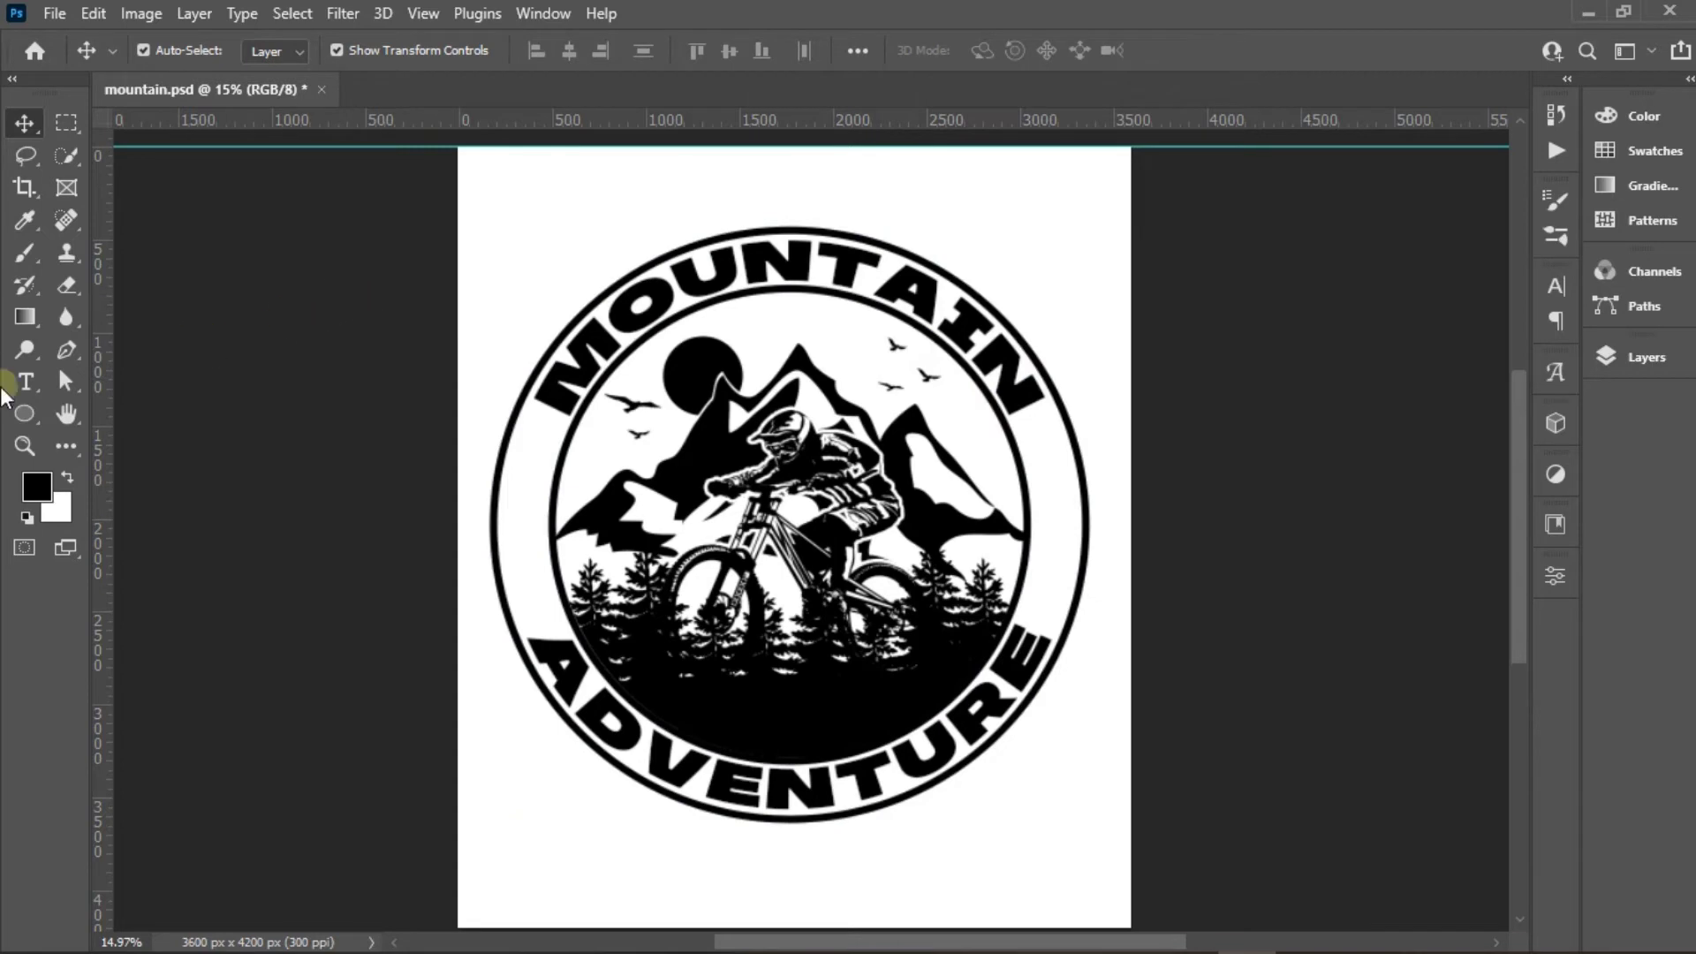
# Set up the Rectangle Tool with black fill and no stroke
pyautogui.rightClick(39, 435)
pyautogui.click(132, 413)
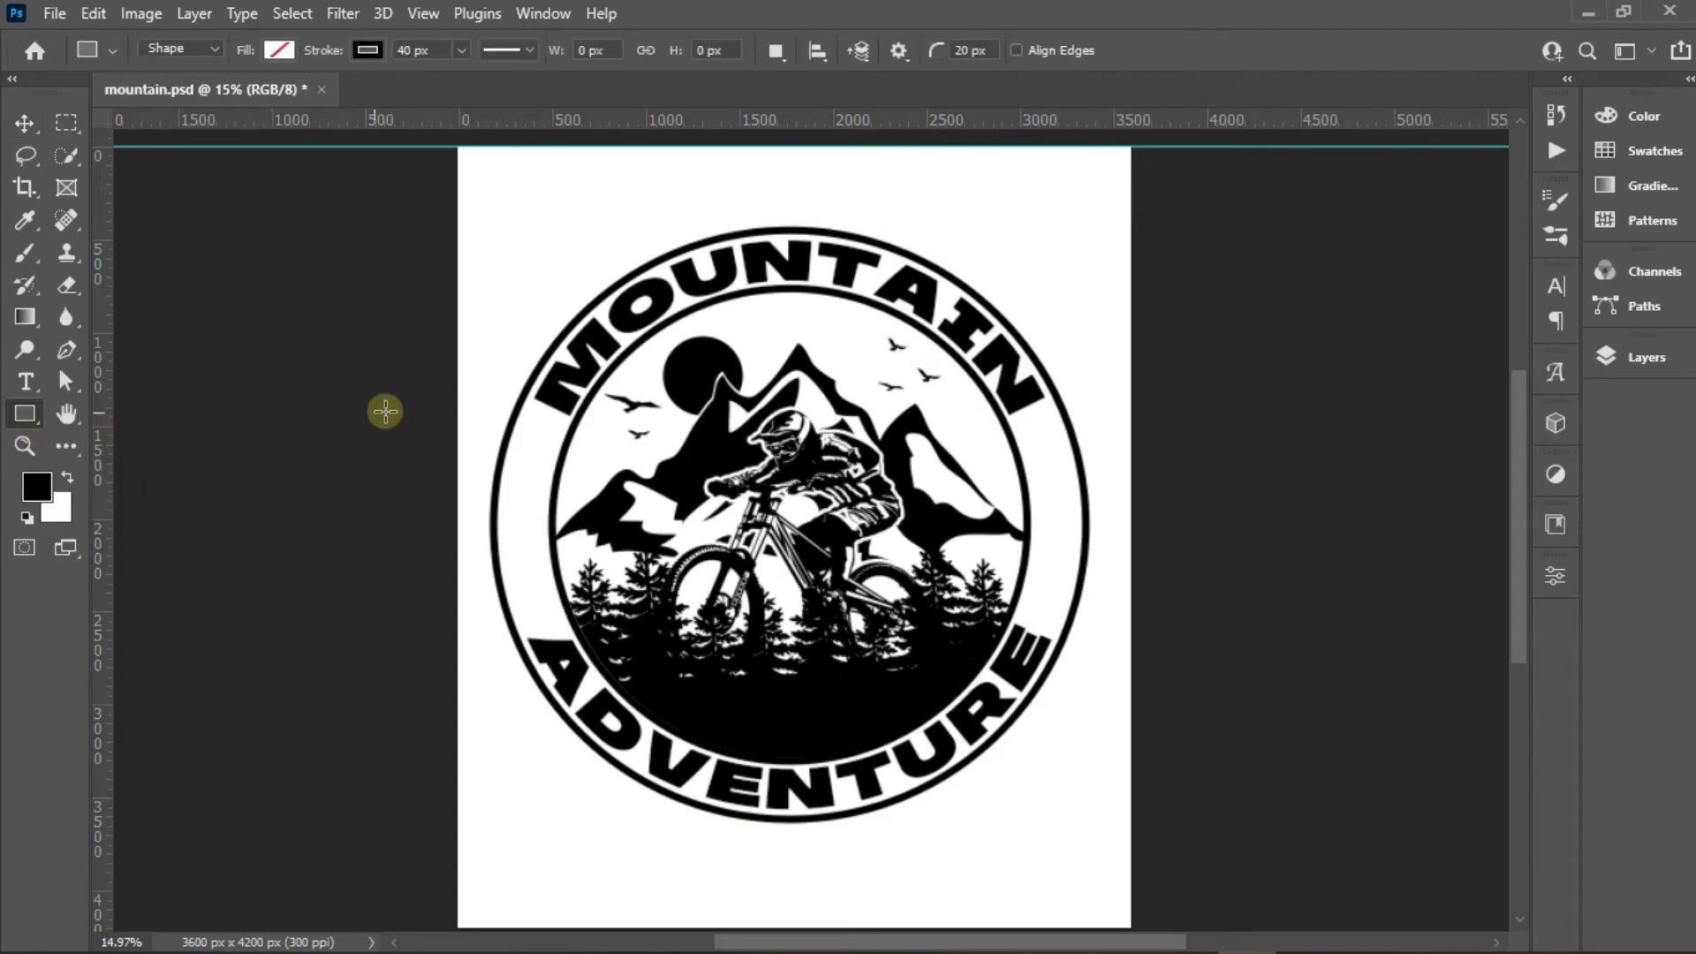
pyautogui.scroll(2, 521, 411)
pyautogui.click(281, 50)
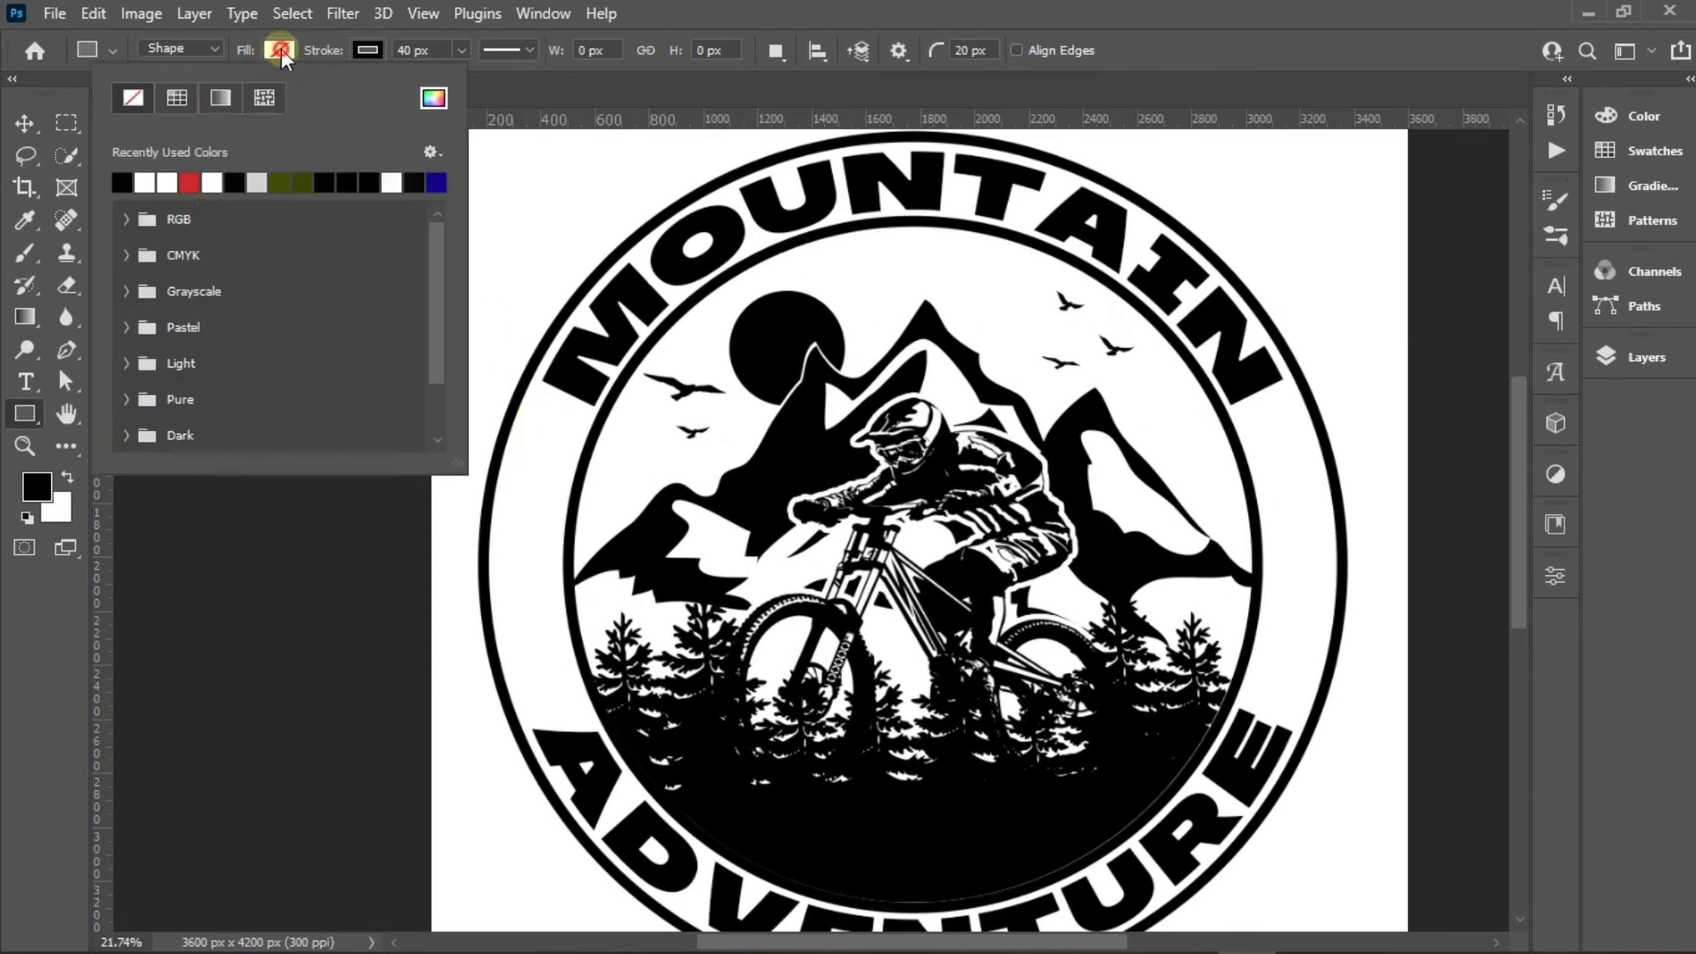
pyautogui.click(124, 183)
pyautogui.click(366, 51)
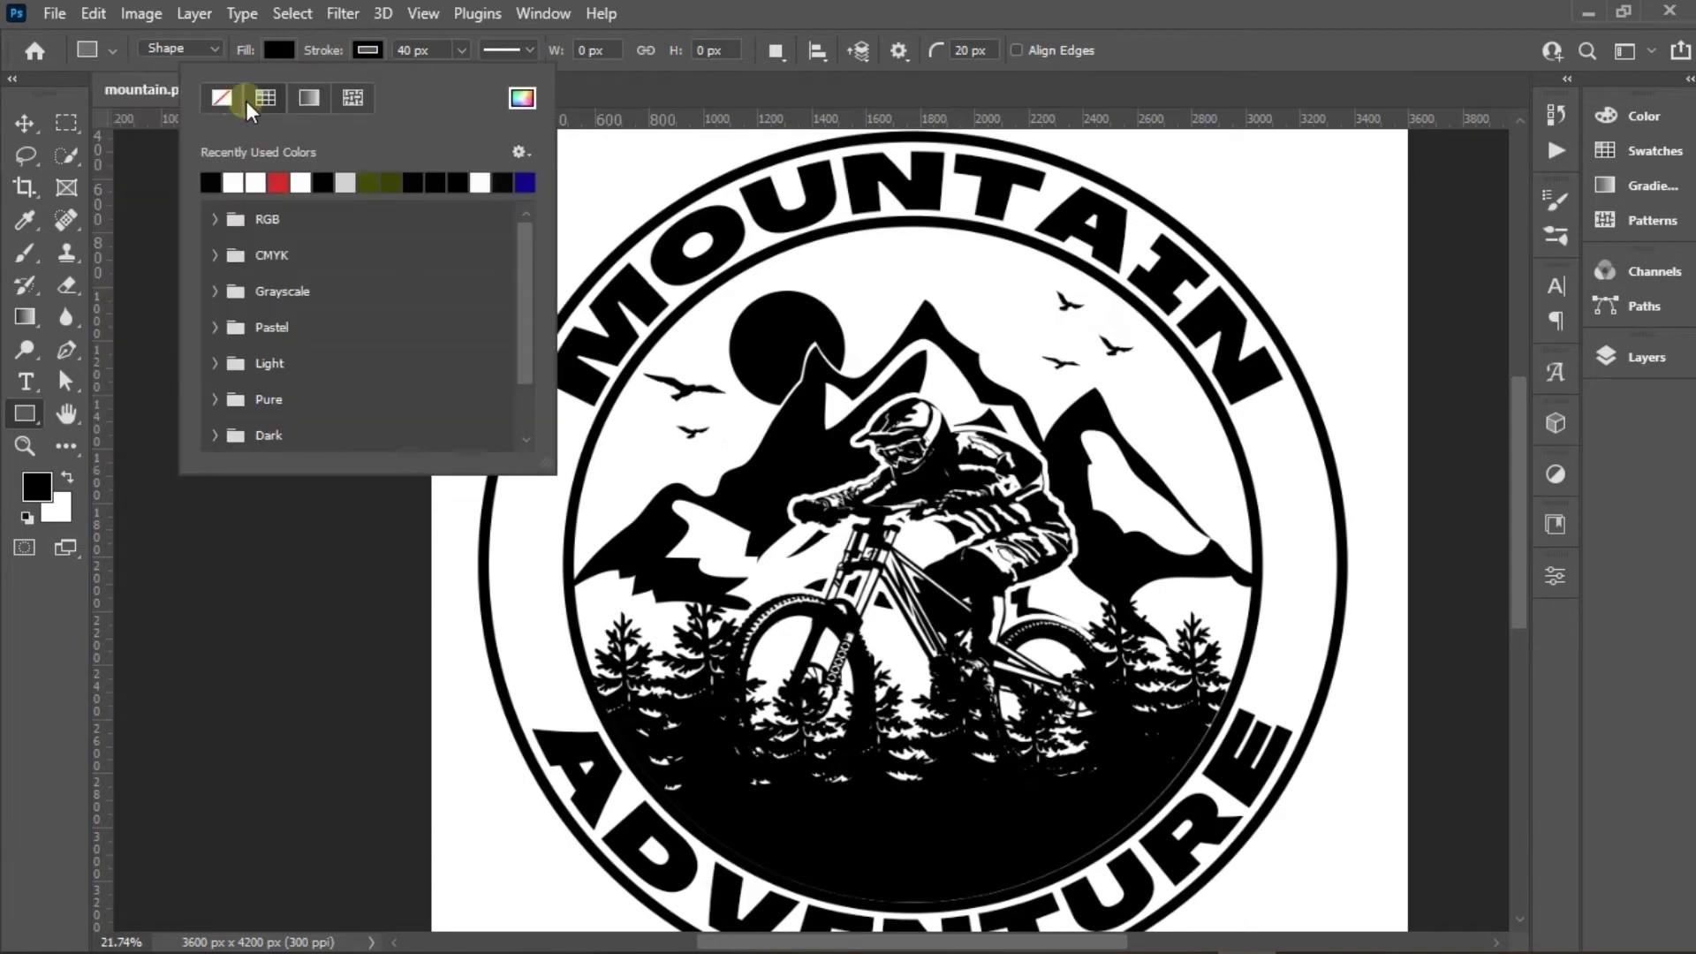
pyautogui.click(223, 97)
pyautogui.click(492, 227)
# Draw a tall 211 × 1235 px black bar in the ring's left gap
pyautogui.scroll(1, 540, 314)
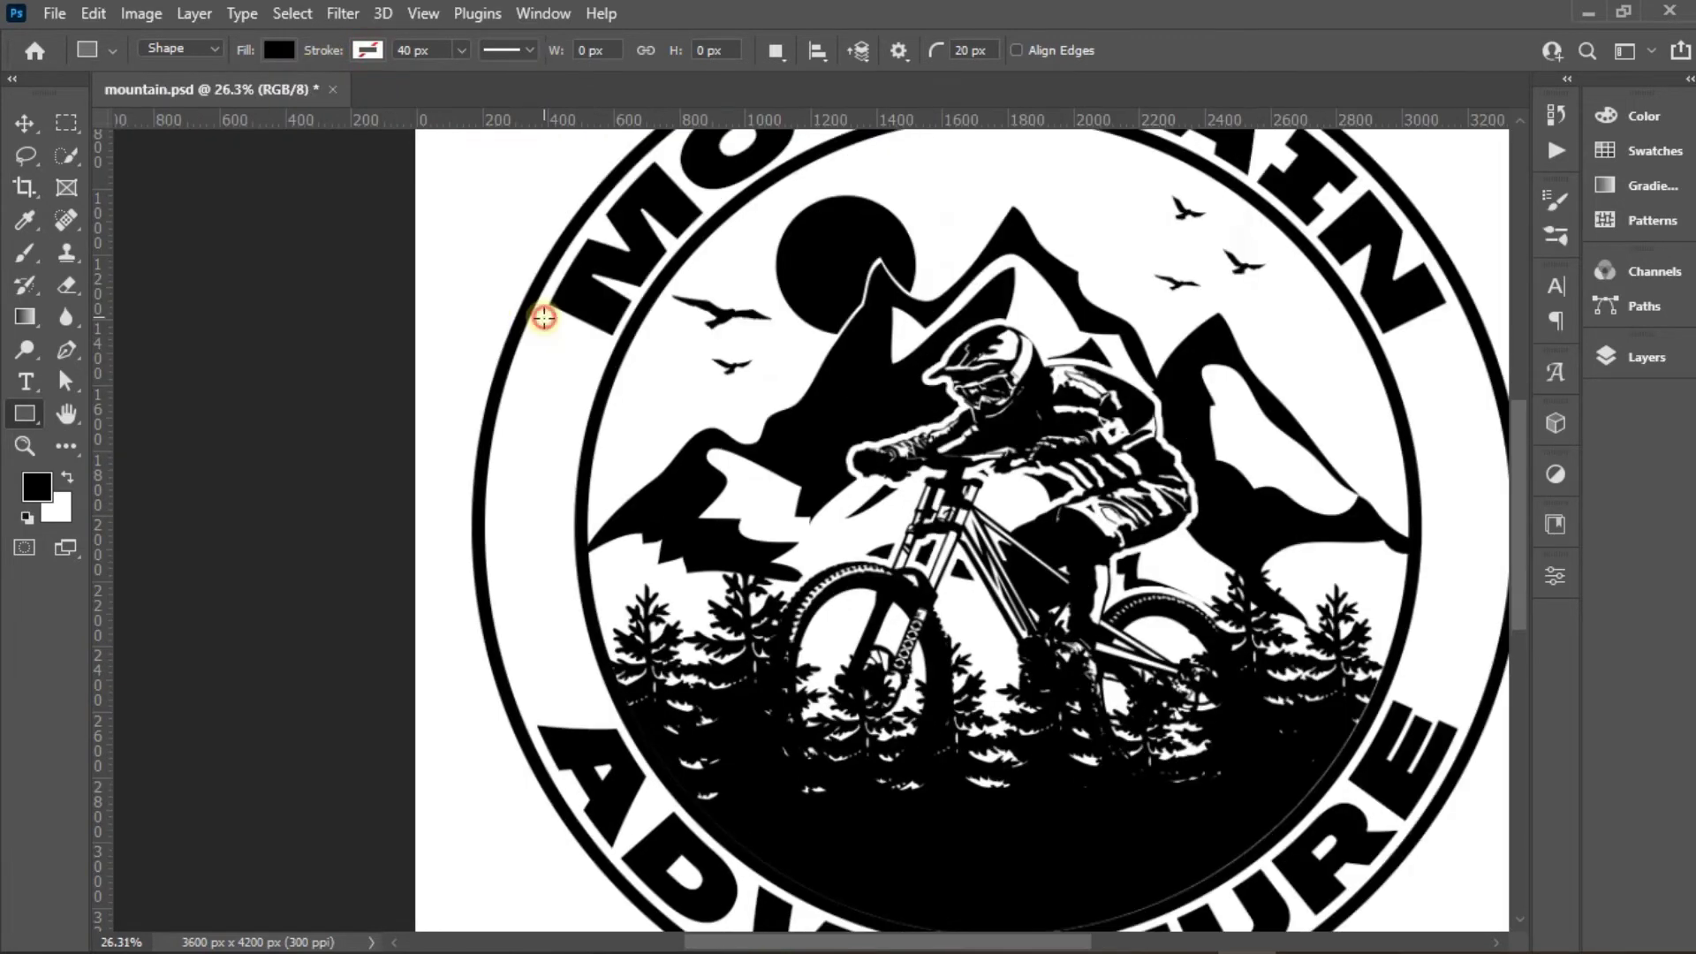
pyautogui.moveTo(542, 317); pyautogui.dragTo(612, 719)
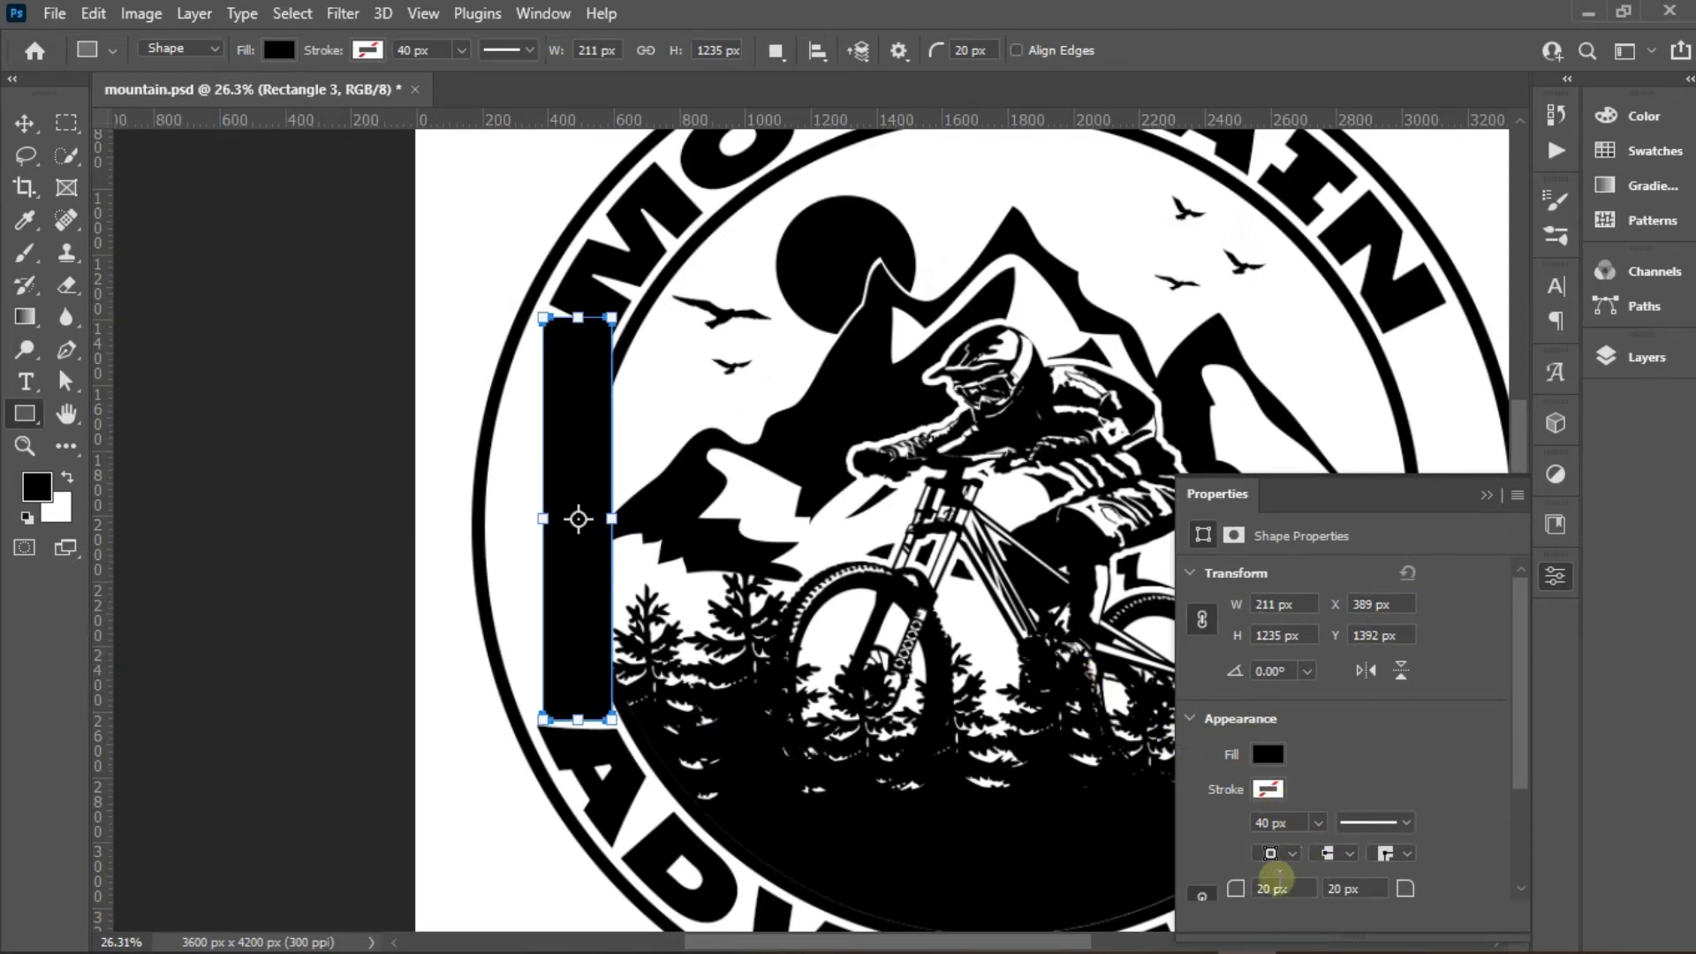
pyautogui.click(1489, 495)
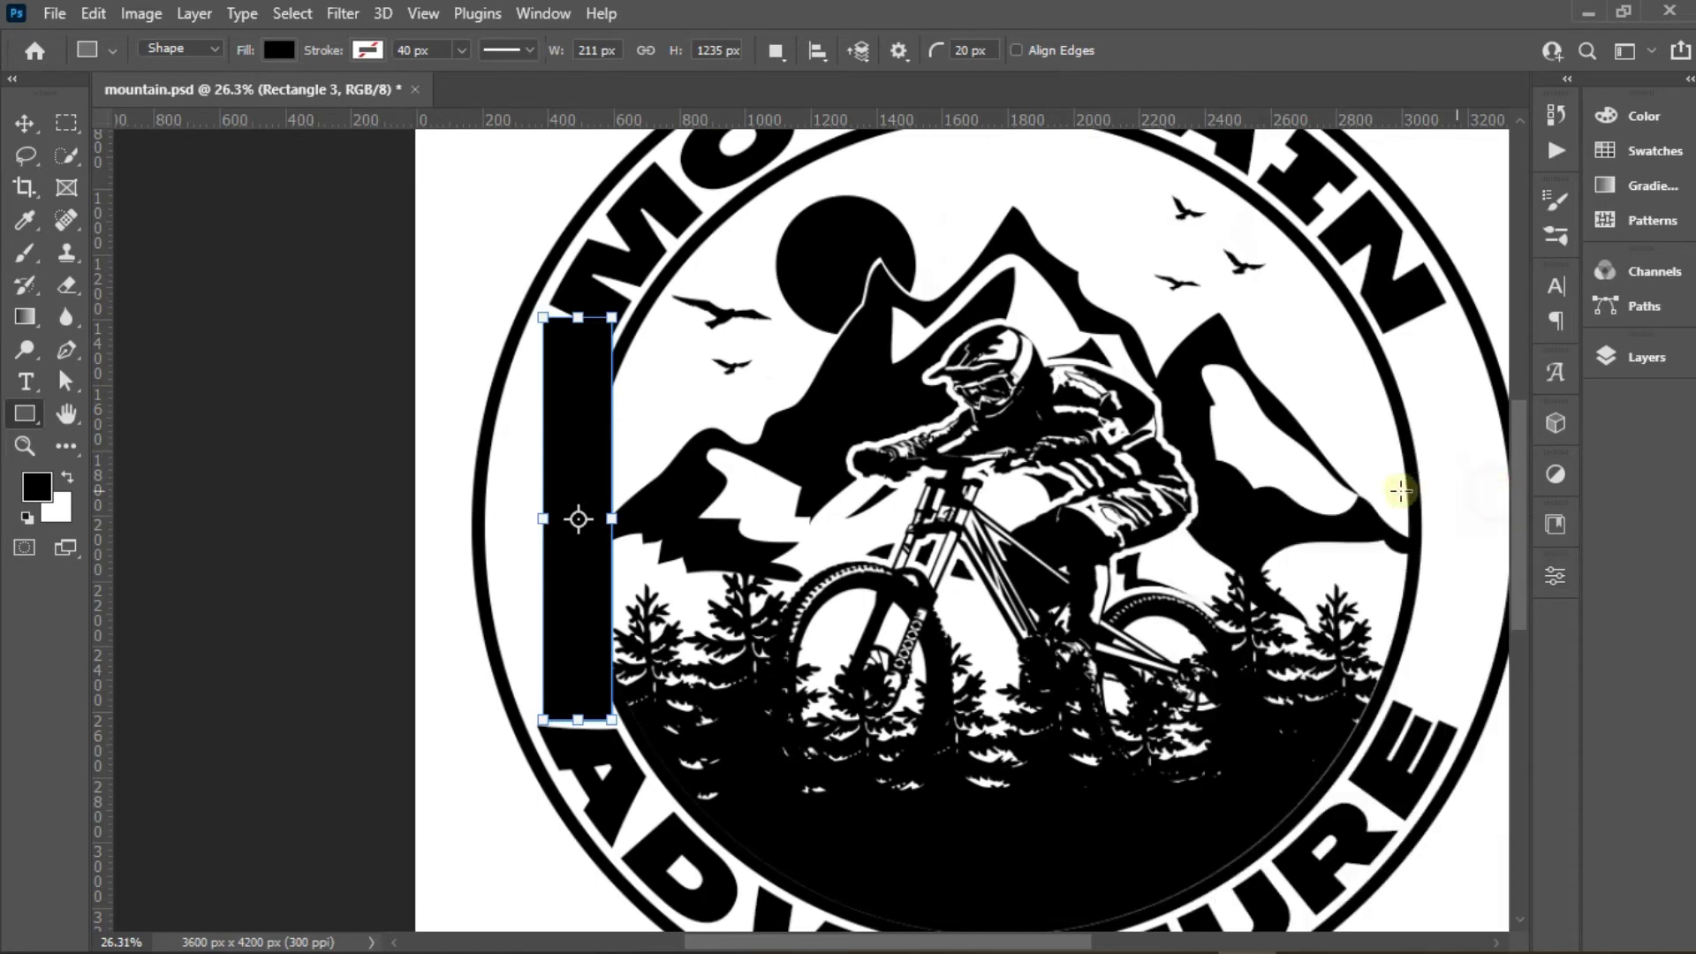
pyautogui.scroll(5, 489, 268)
# Skew the black bar's top and bottom corners to fit the ring's left gap
pyautogui.press('v')
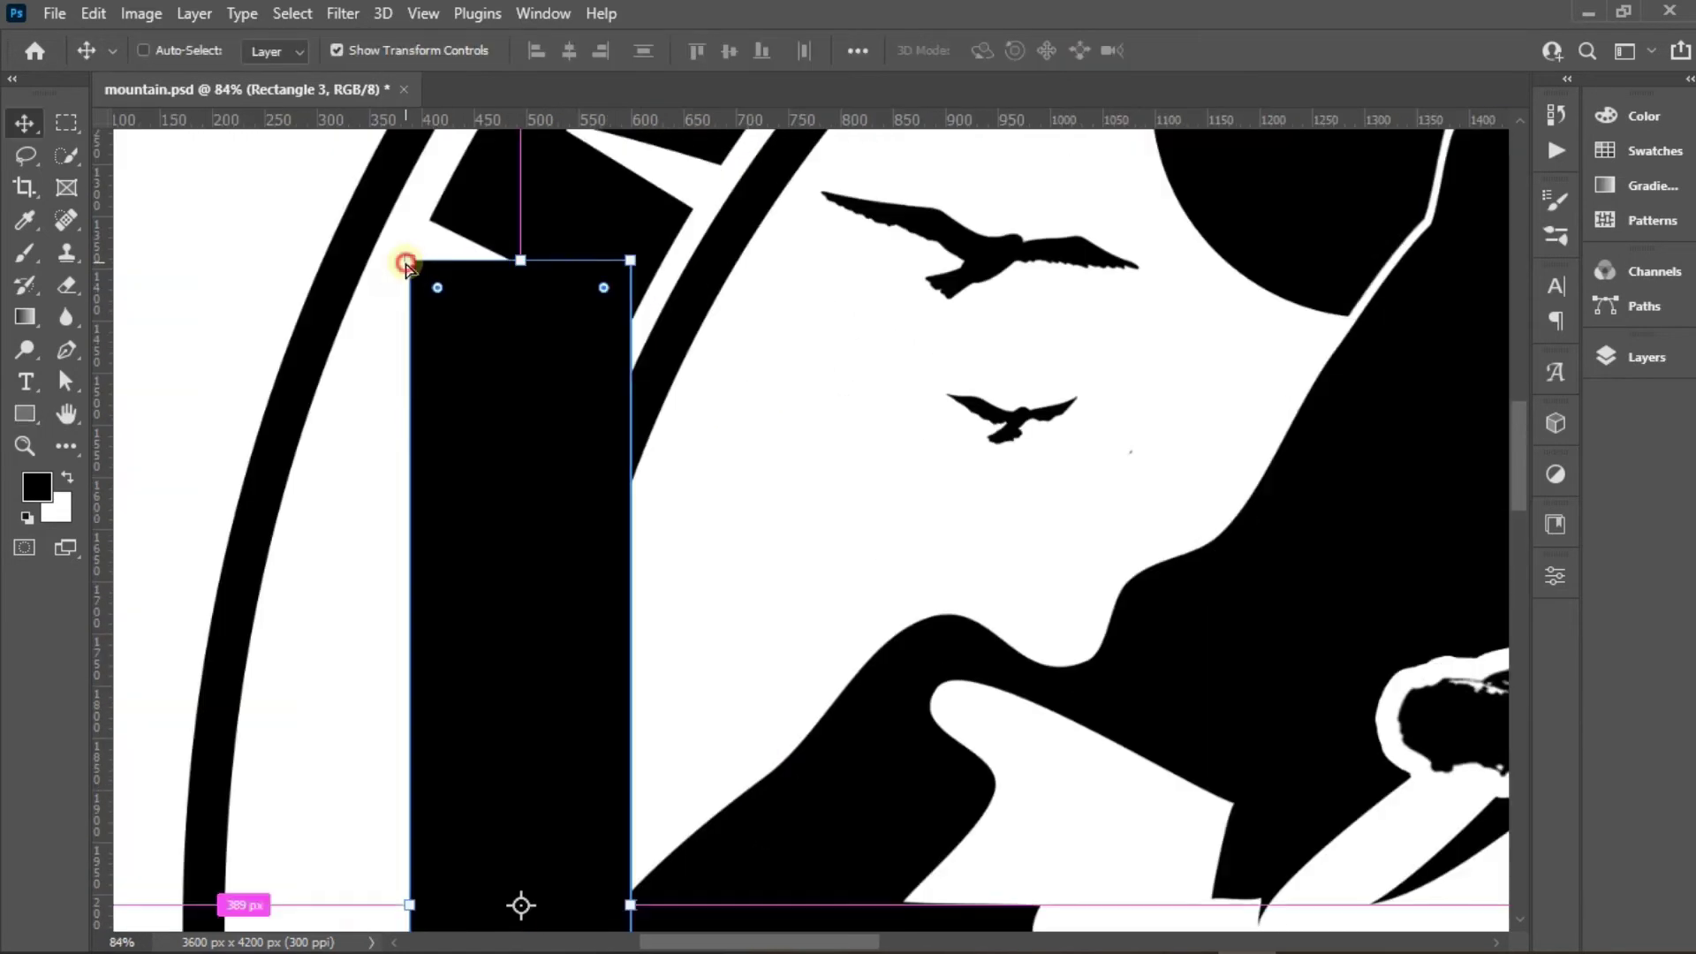
pyautogui.moveTo(408, 265); pyautogui.dragTo(419, 244)
pyautogui.moveTo(628, 261); pyautogui.dragTo(611, 344)
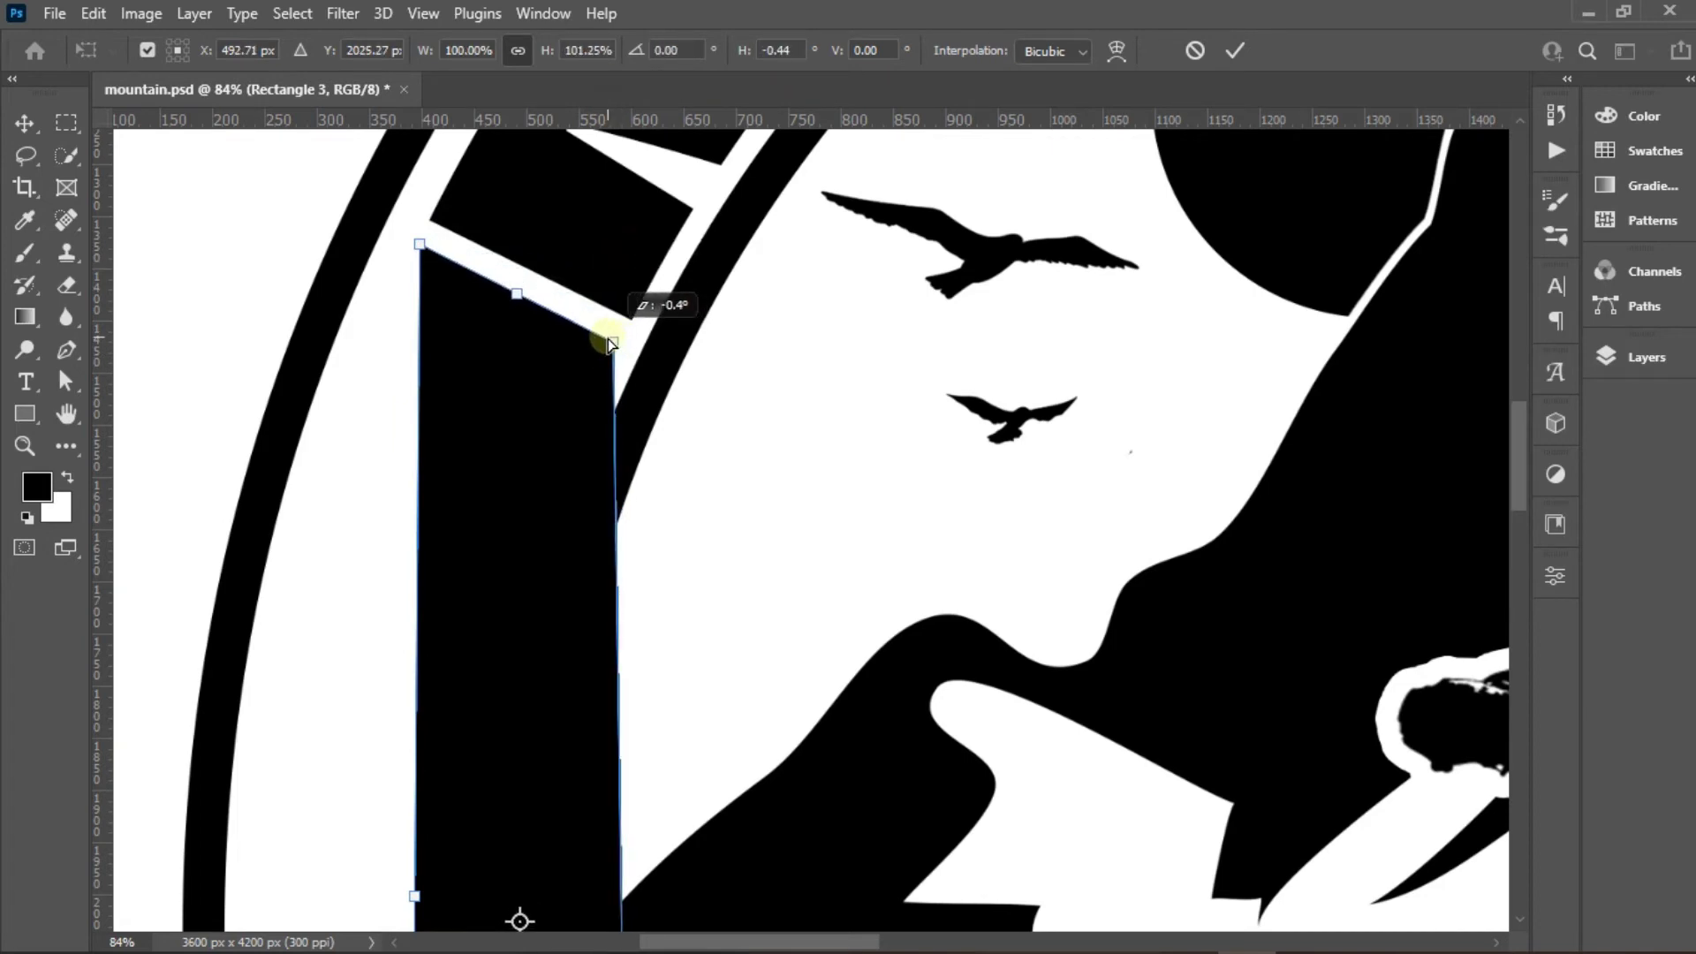
pyautogui.scroll(-3, 611, 343)
pyautogui.scroll(5, 416, 469)
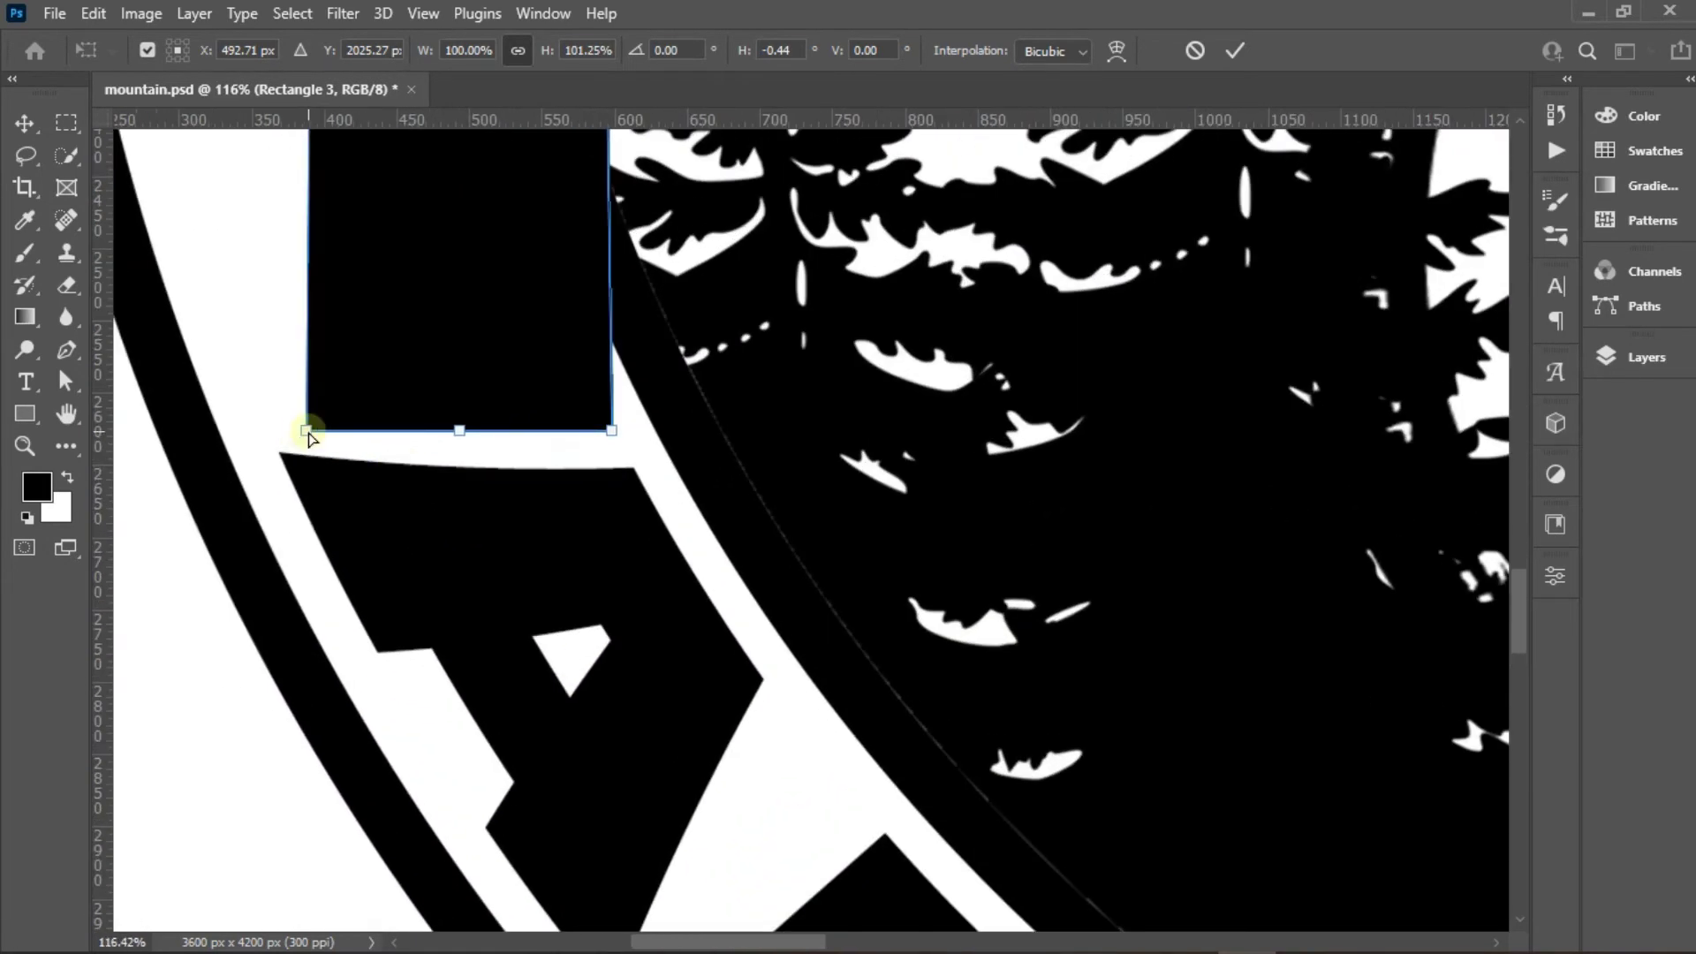
pyautogui.moveTo(307, 433); pyautogui.dragTo(281, 431)
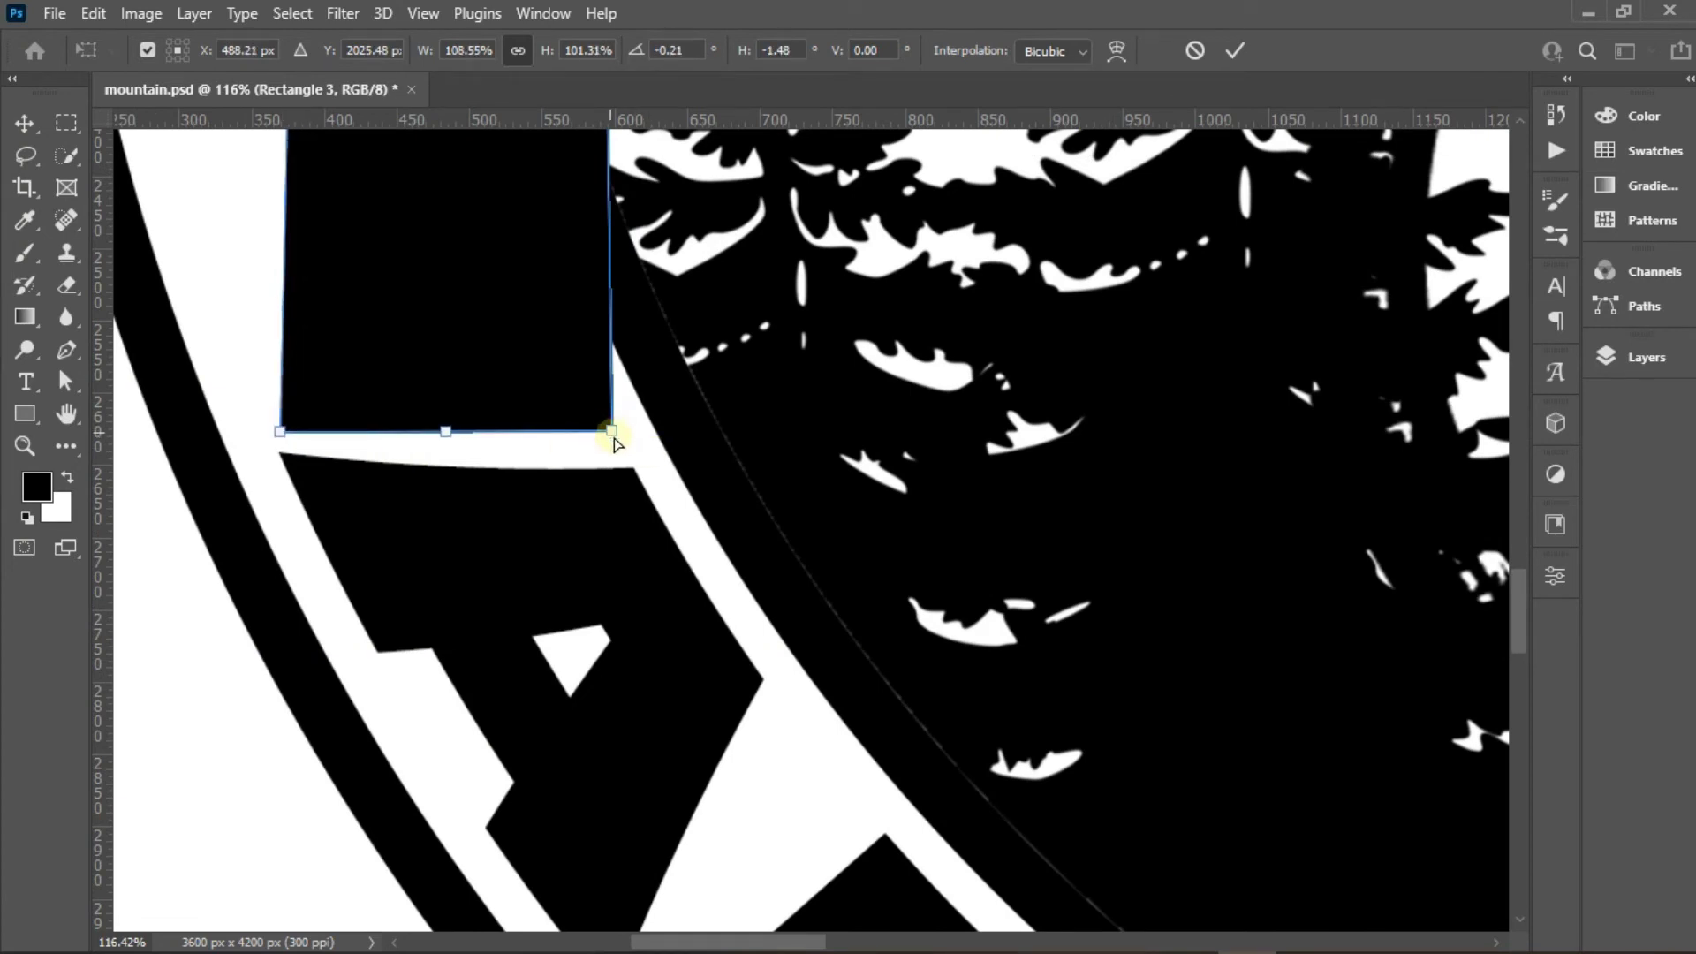
pyautogui.moveTo(614, 439); pyautogui.dragTo(617, 436)
pyautogui.moveTo(281, 433); pyautogui.dragTo(265, 424)
pyautogui.scroll(-2, 265, 424)
pyautogui.scroll(-2, 333, 568)
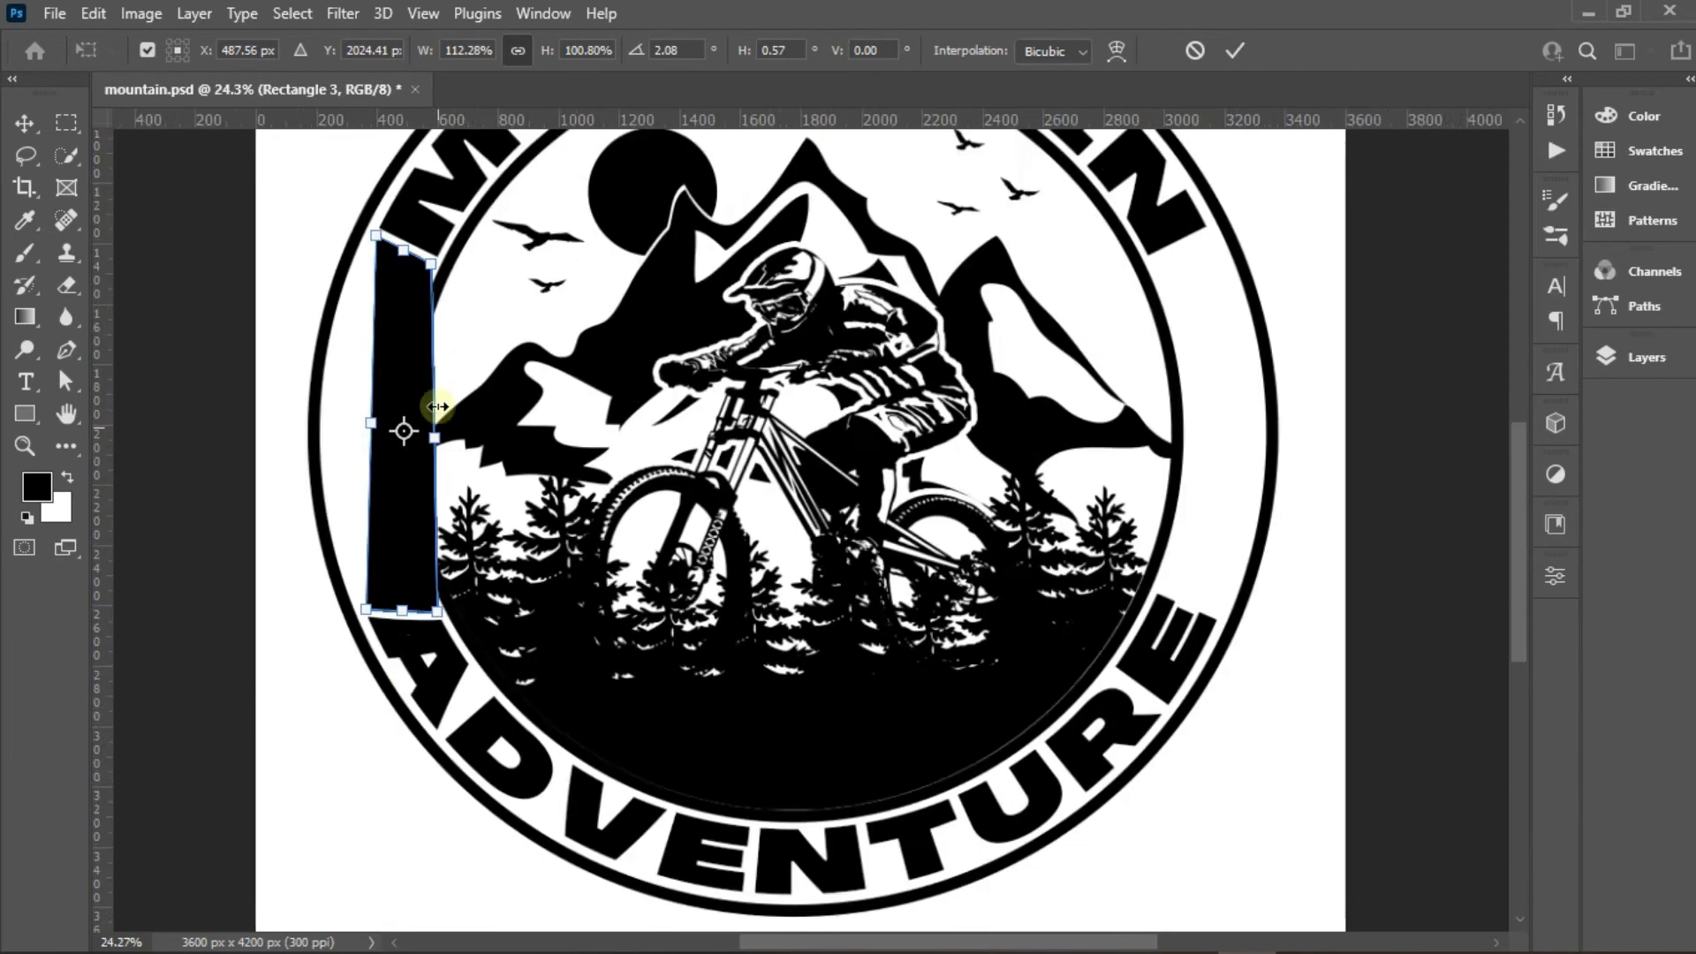
pyautogui.scroll(-1, 424, 404)
# Warp the bar's left side outward to follow the outer ring's curve
pyautogui.click(1117, 55)
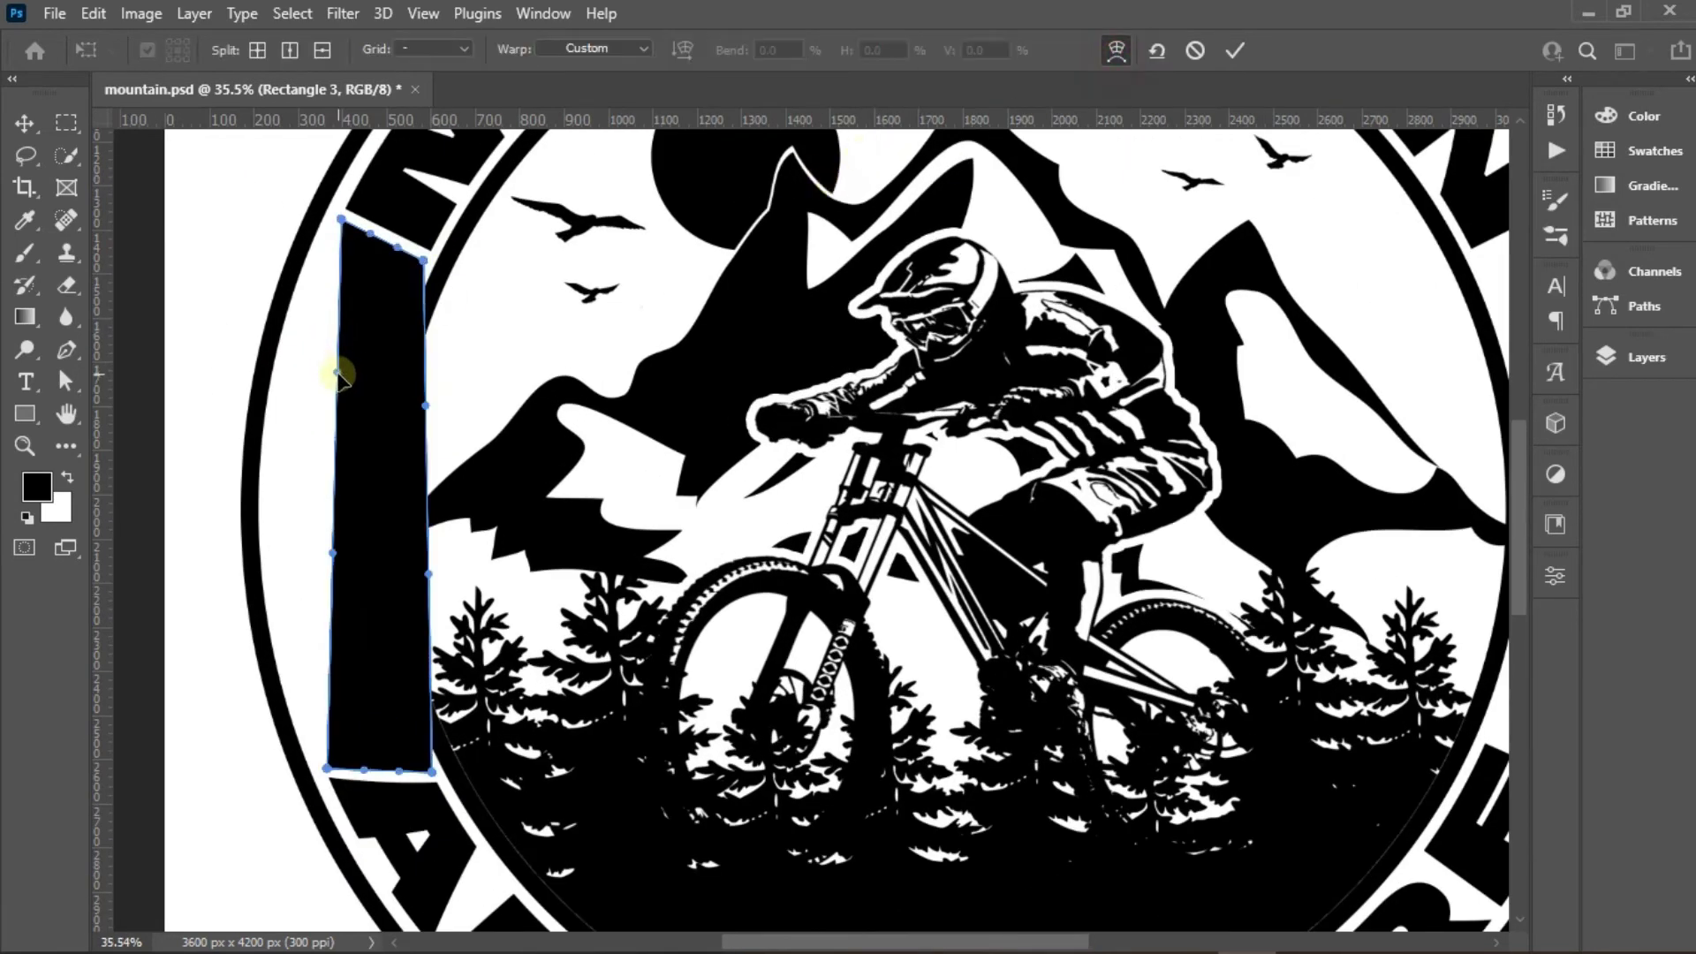
pyautogui.moveTo(339, 373); pyautogui.dragTo(227, 381)
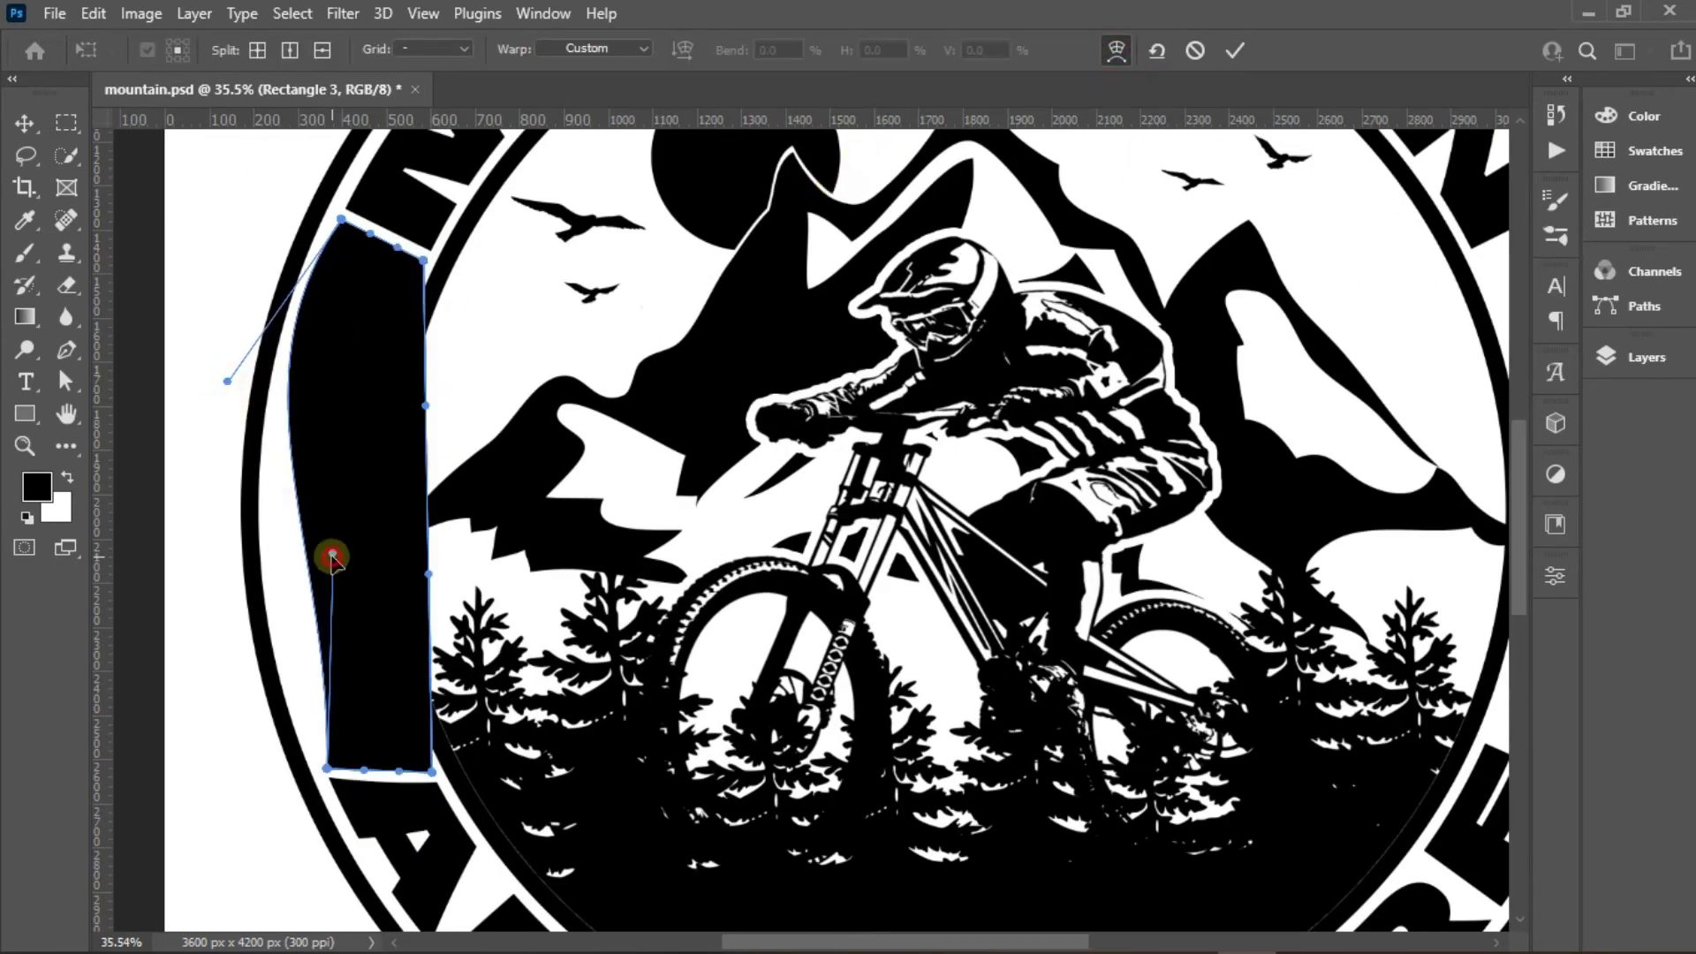
pyautogui.moveTo(332, 553); pyautogui.dragTo(272, 629)
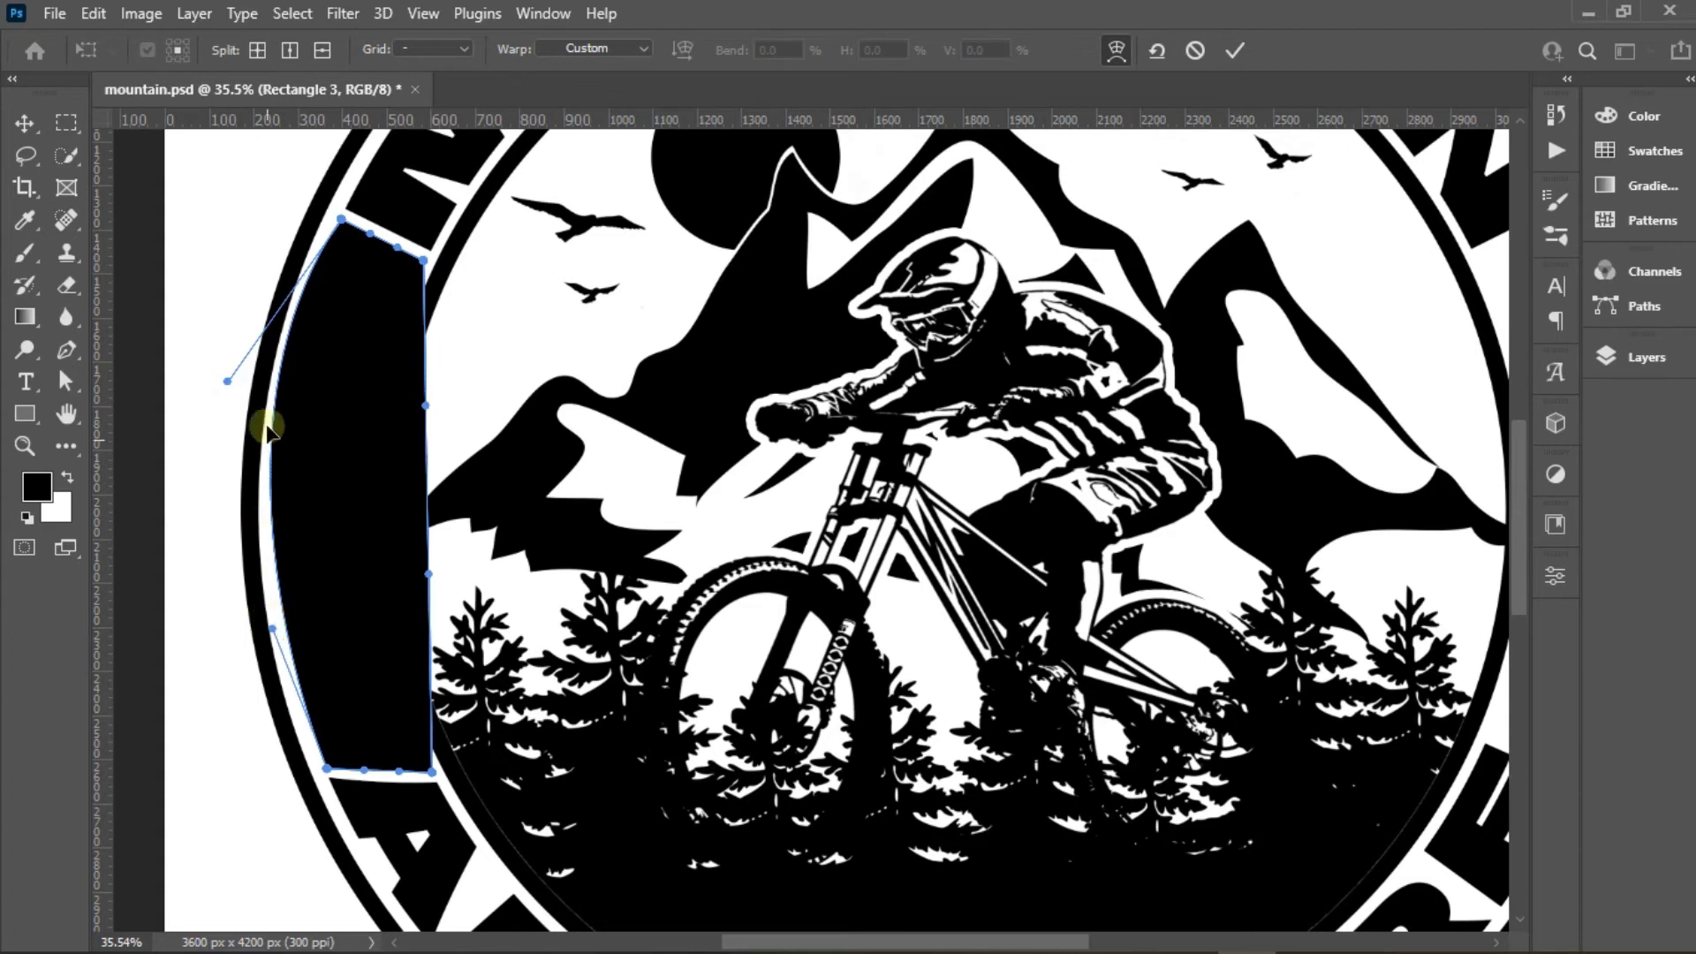
pyautogui.moveTo(227, 380); pyautogui.dragTo(241, 406)
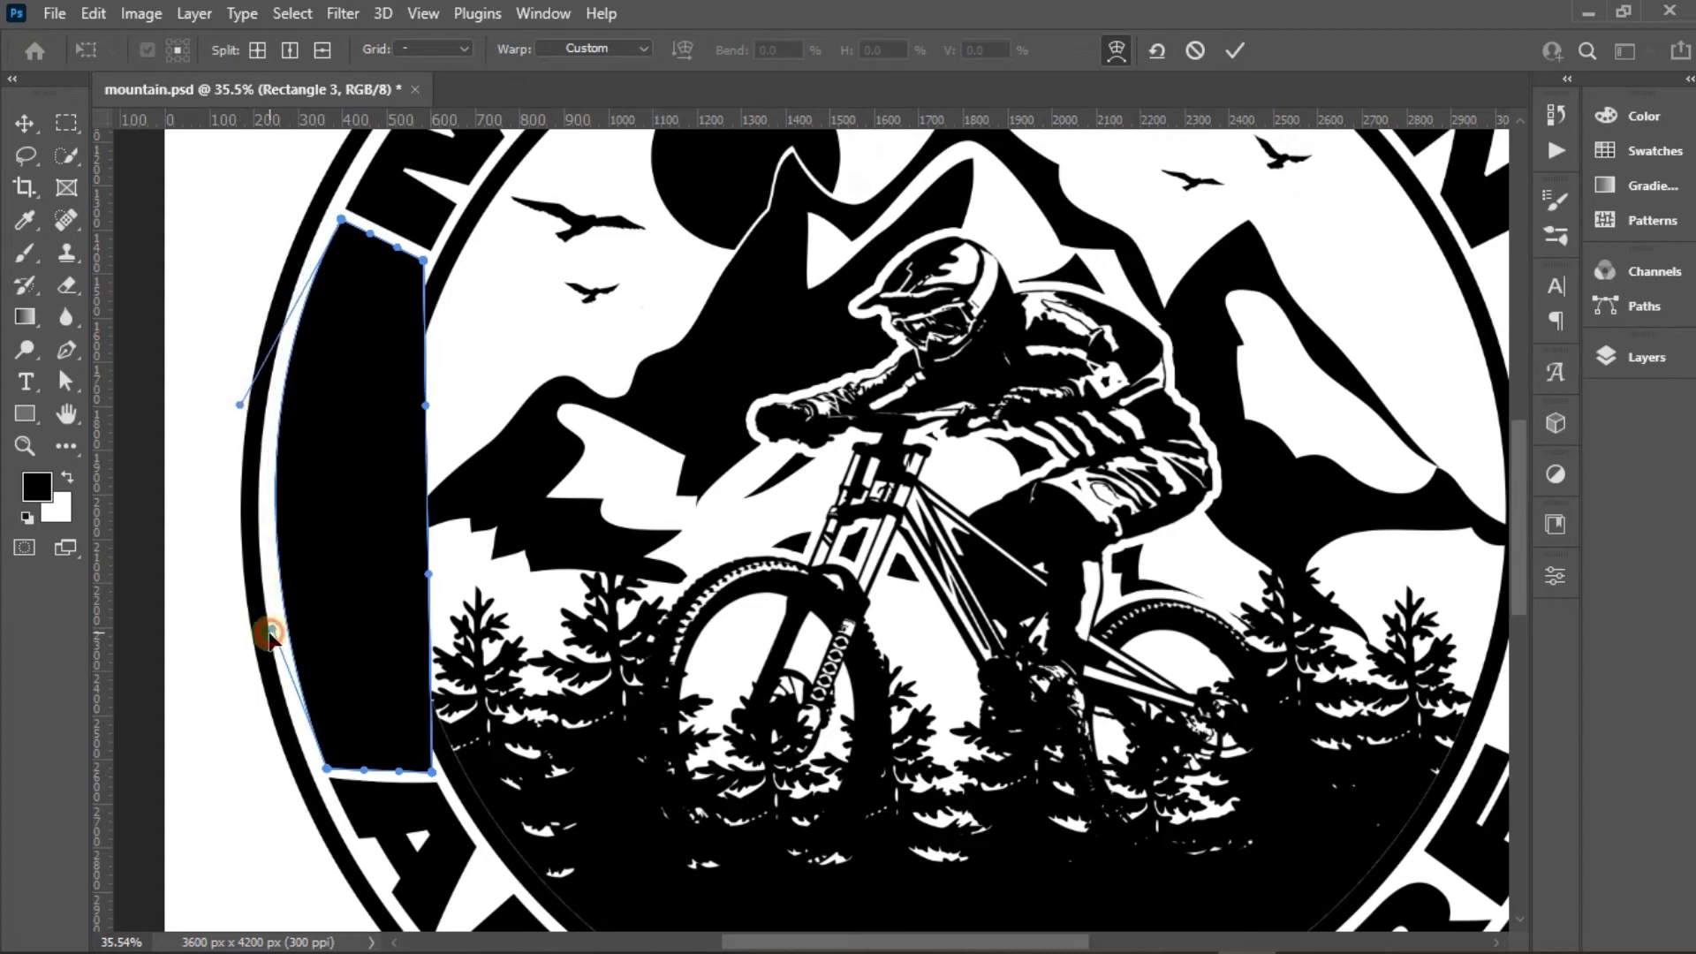
pyautogui.moveTo(272, 629)
pyautogui.mouseDown()
pyautogui.moveTo(248, 611)
pyautogui.moveTo(263, 628)
pyautogui.mouseUp()
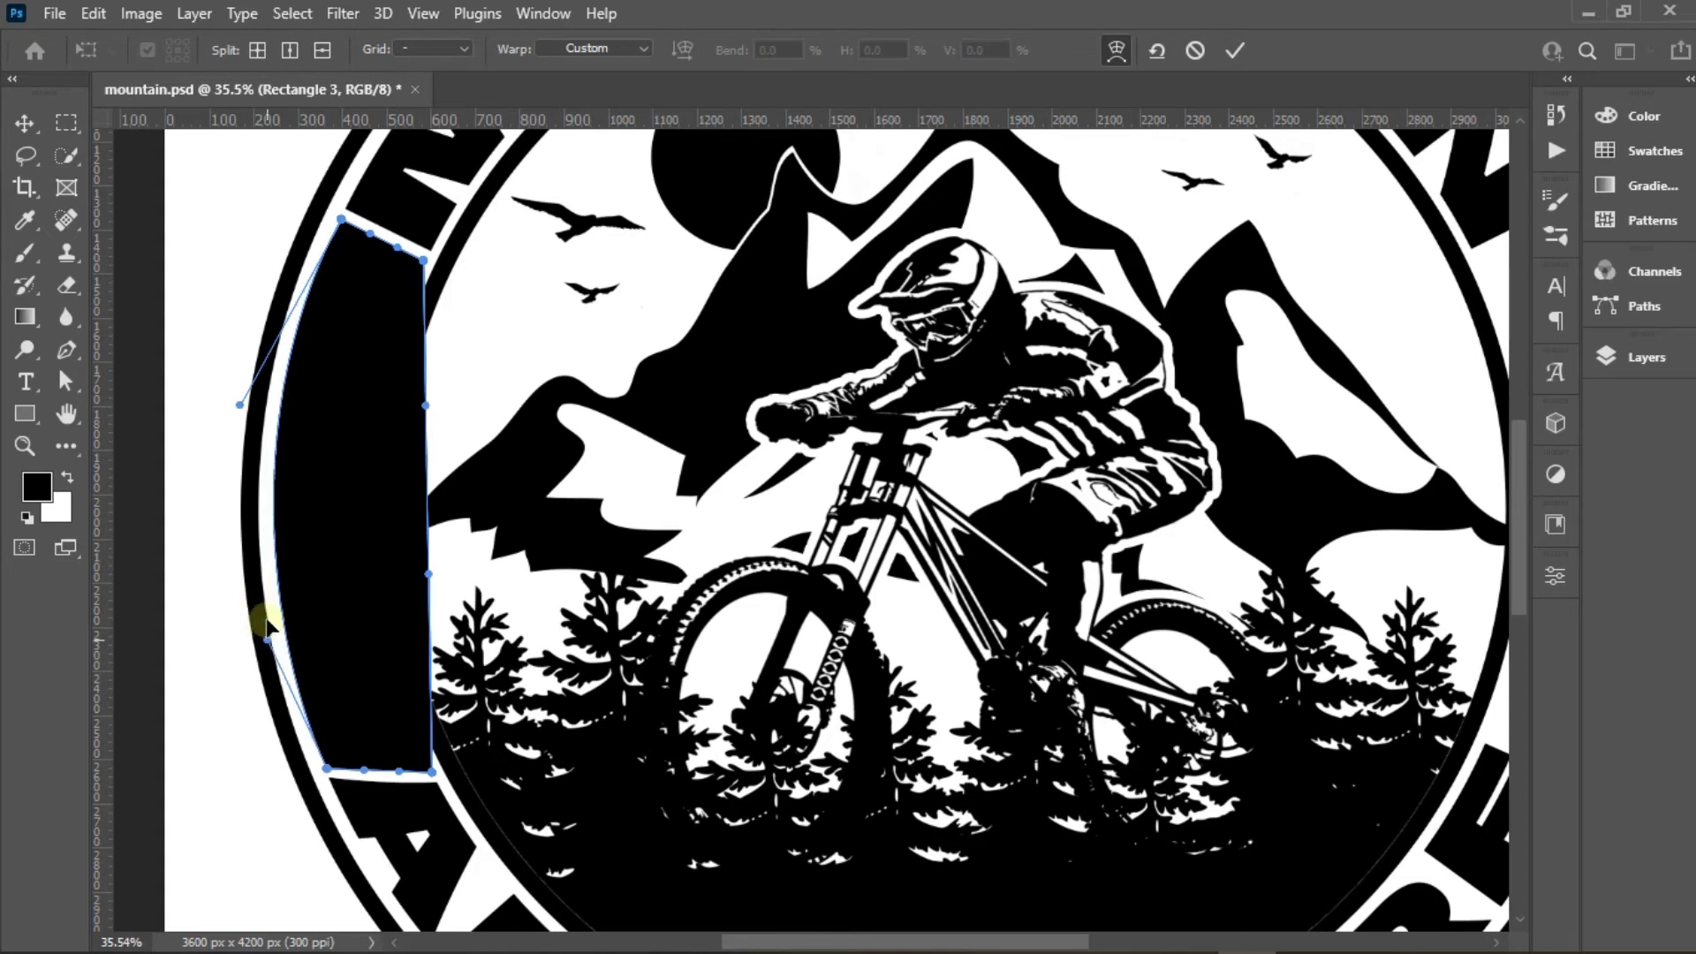
pyautogui.moveTo(240, 404); pyautogui.dragTo(247, 389)
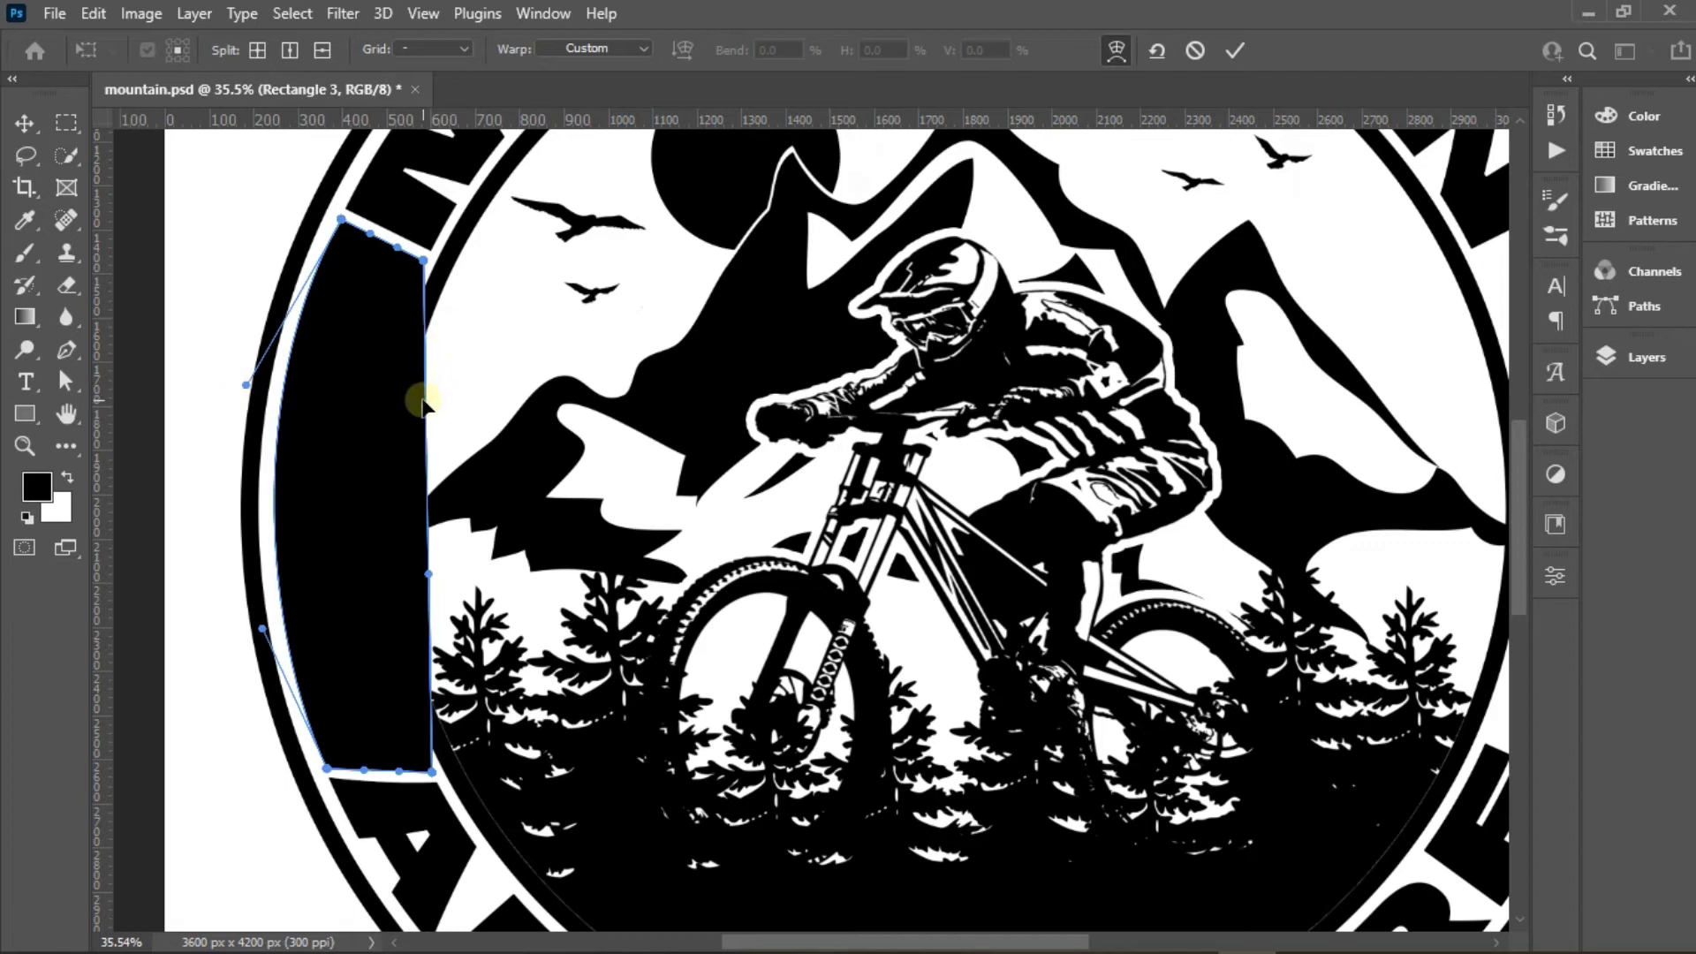
# Warp the bar's right edge along the inner circle and settle its bottom-right corner
pyautogui.moveTo(426, 405); pyautogui.dragTo(315, 530)
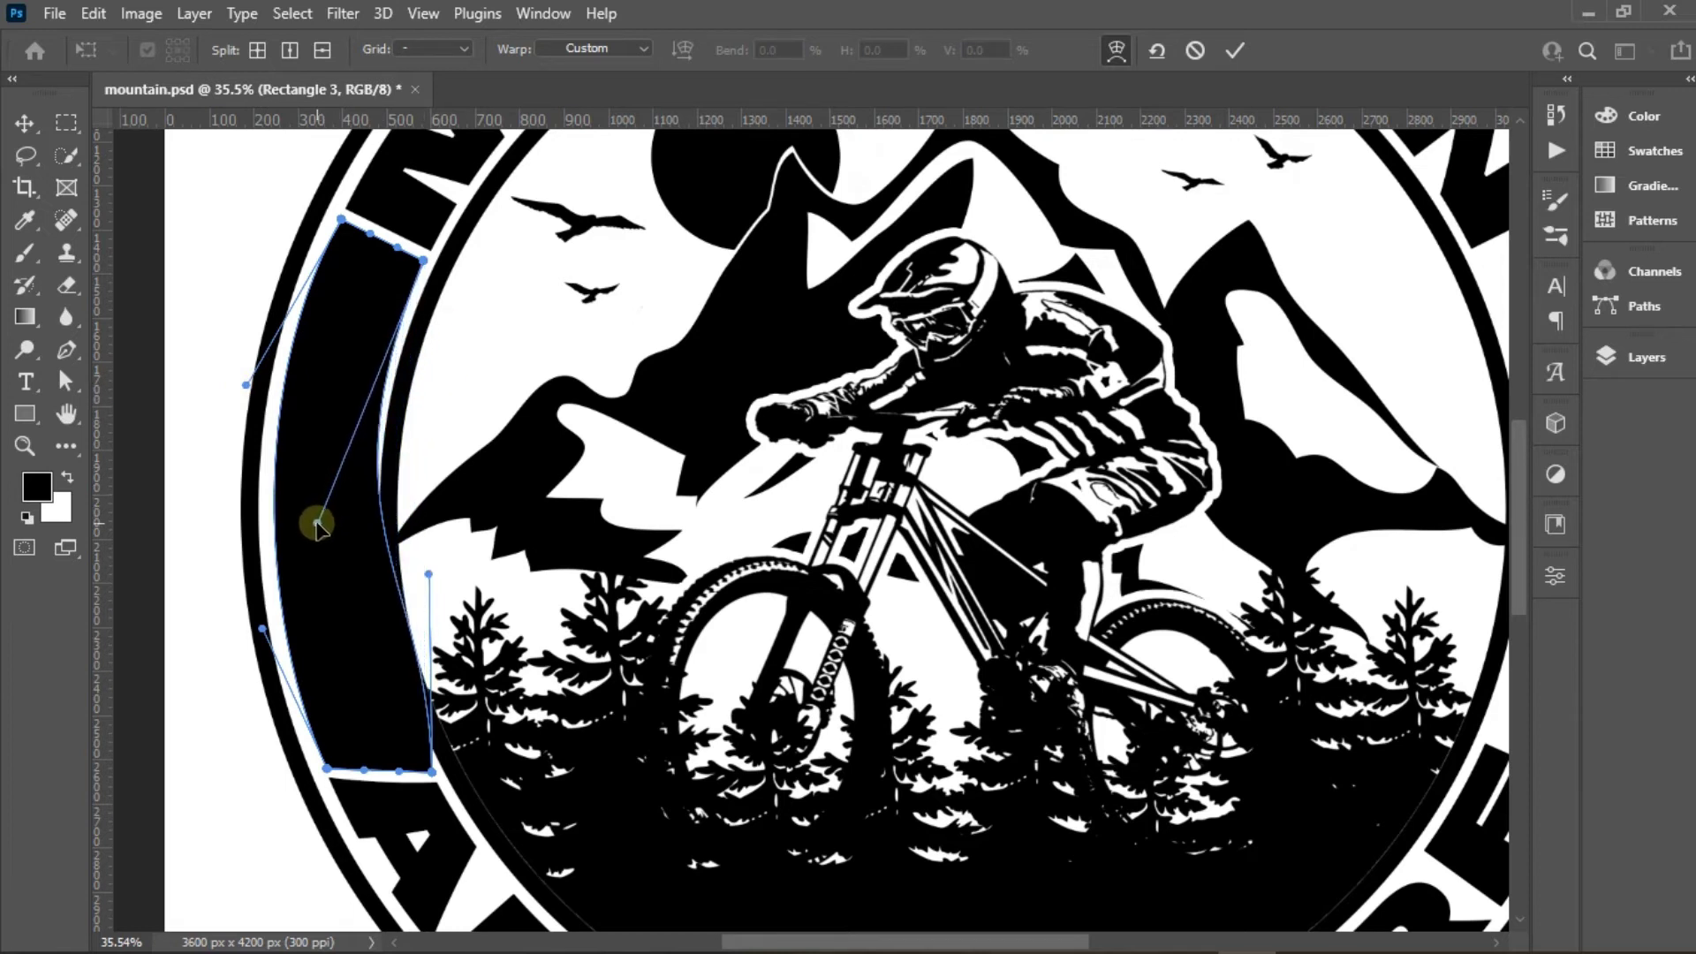
pyautogui.moveTo(423, 596); pyautogui.dragTo(368, 599)
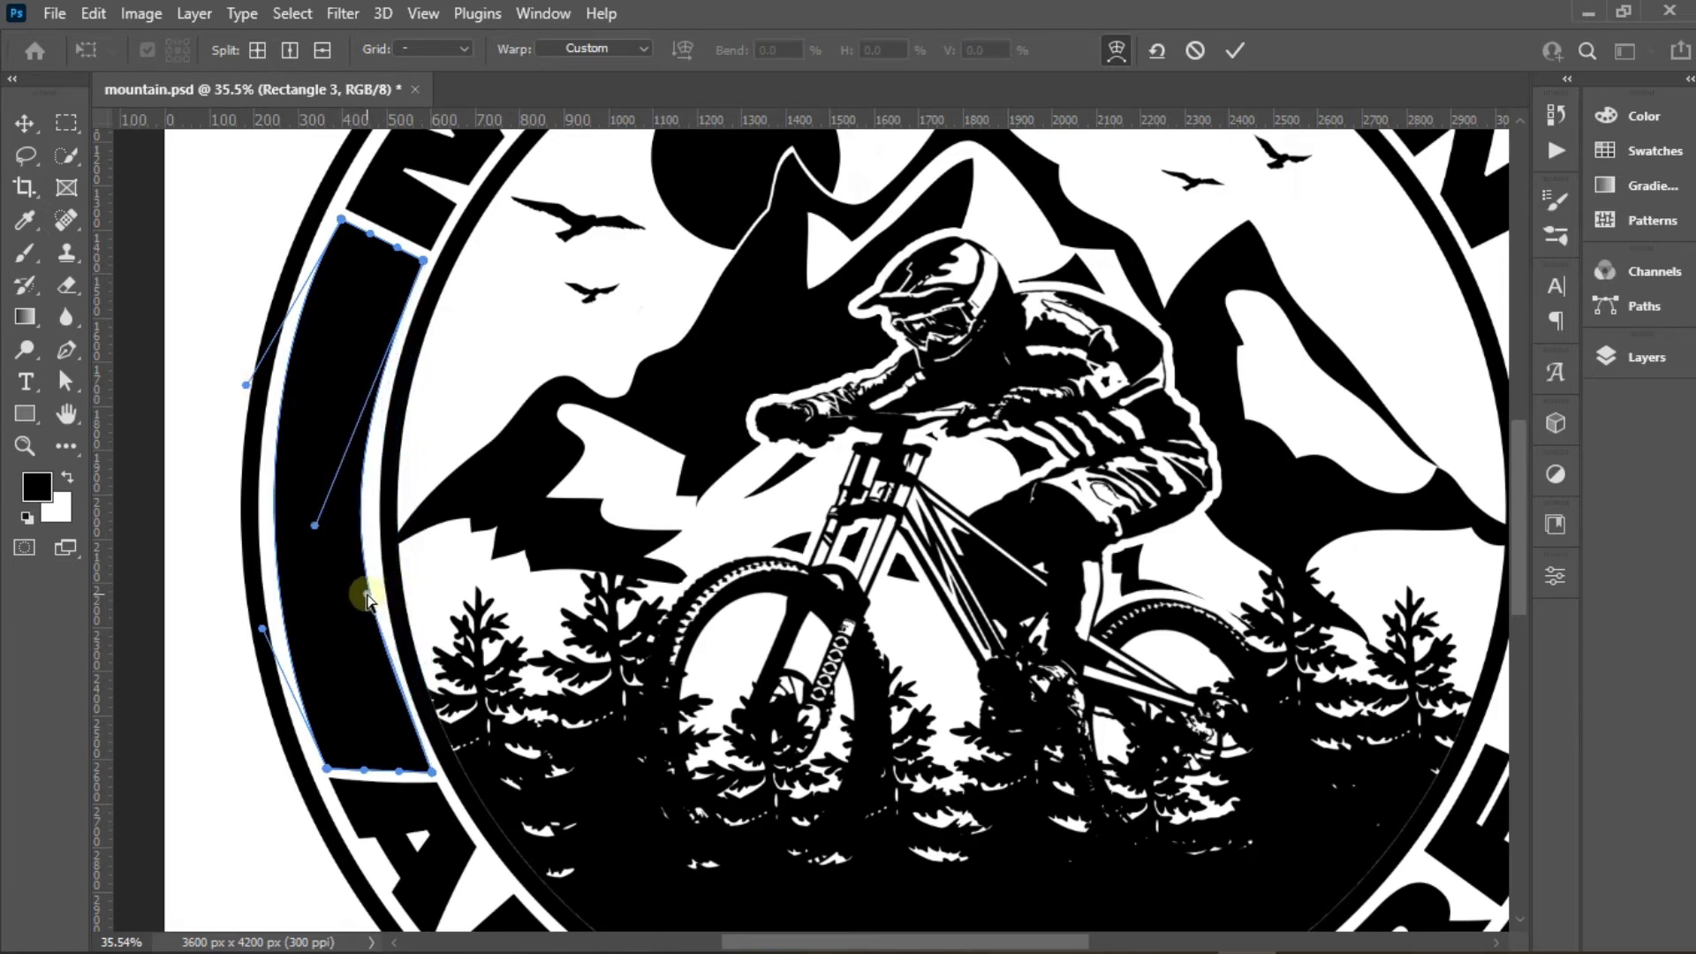
pyautogui.scroll(3, 433, 765)
pyautogui.scroll(3, 433, 765)
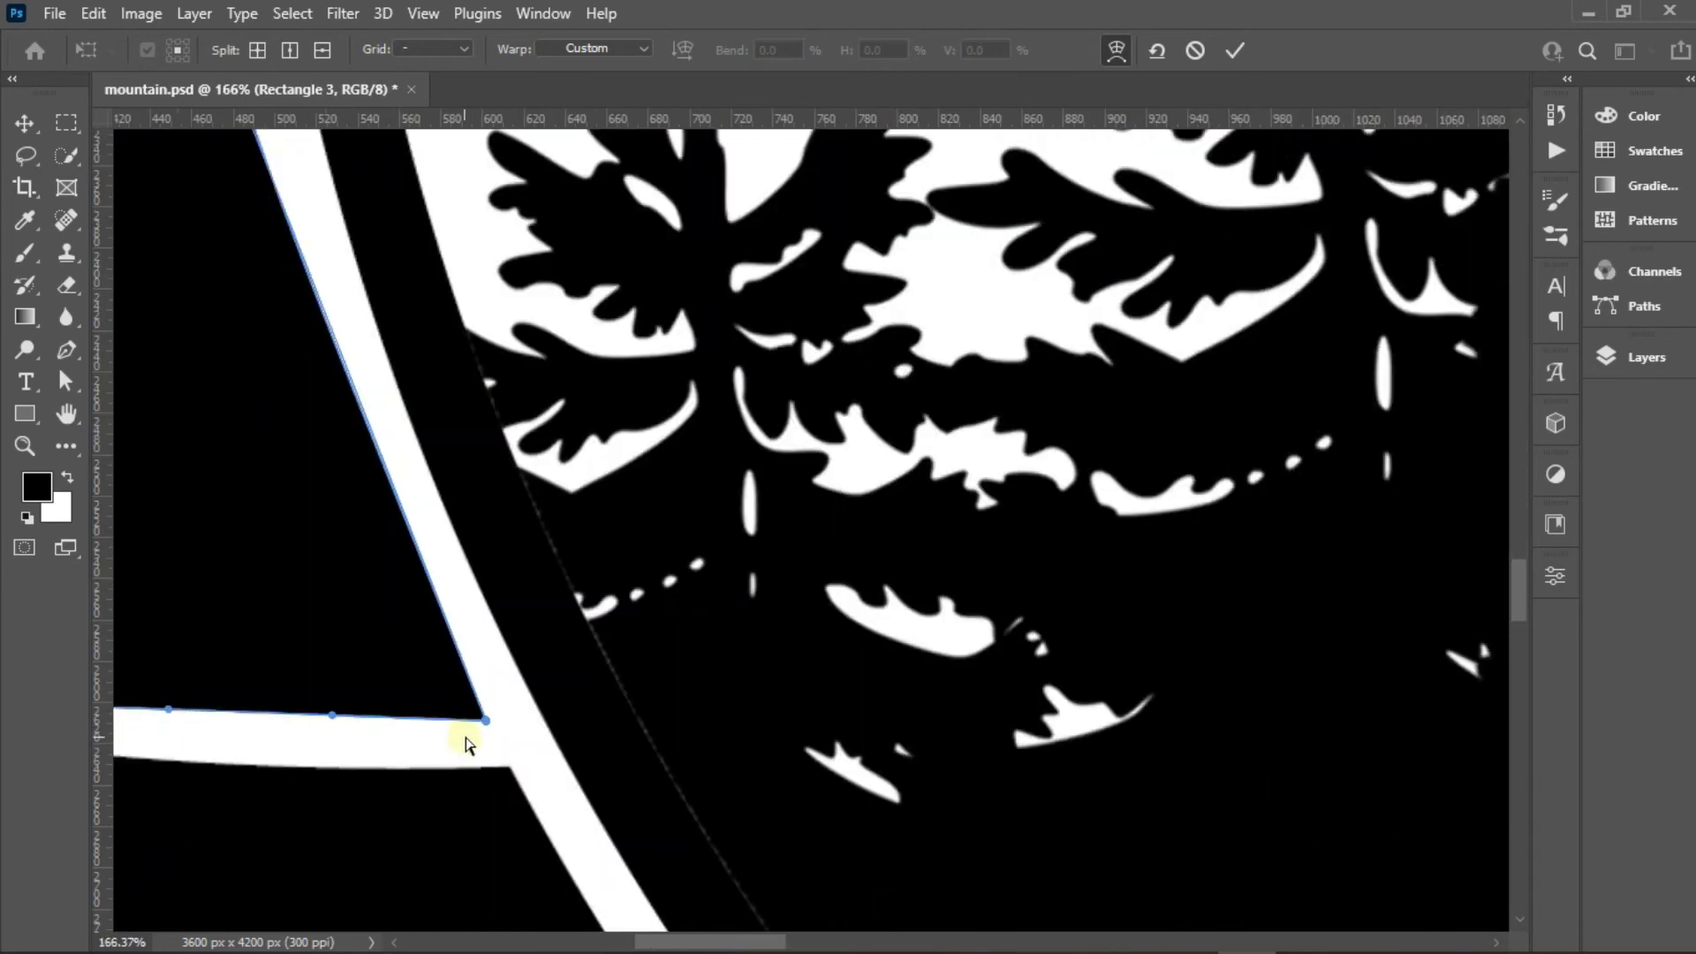
pyautogui.moveTo(488, 723); pyautogui.dragTo(473, 712)
pyautogui.scroll(-2, 495, 733)
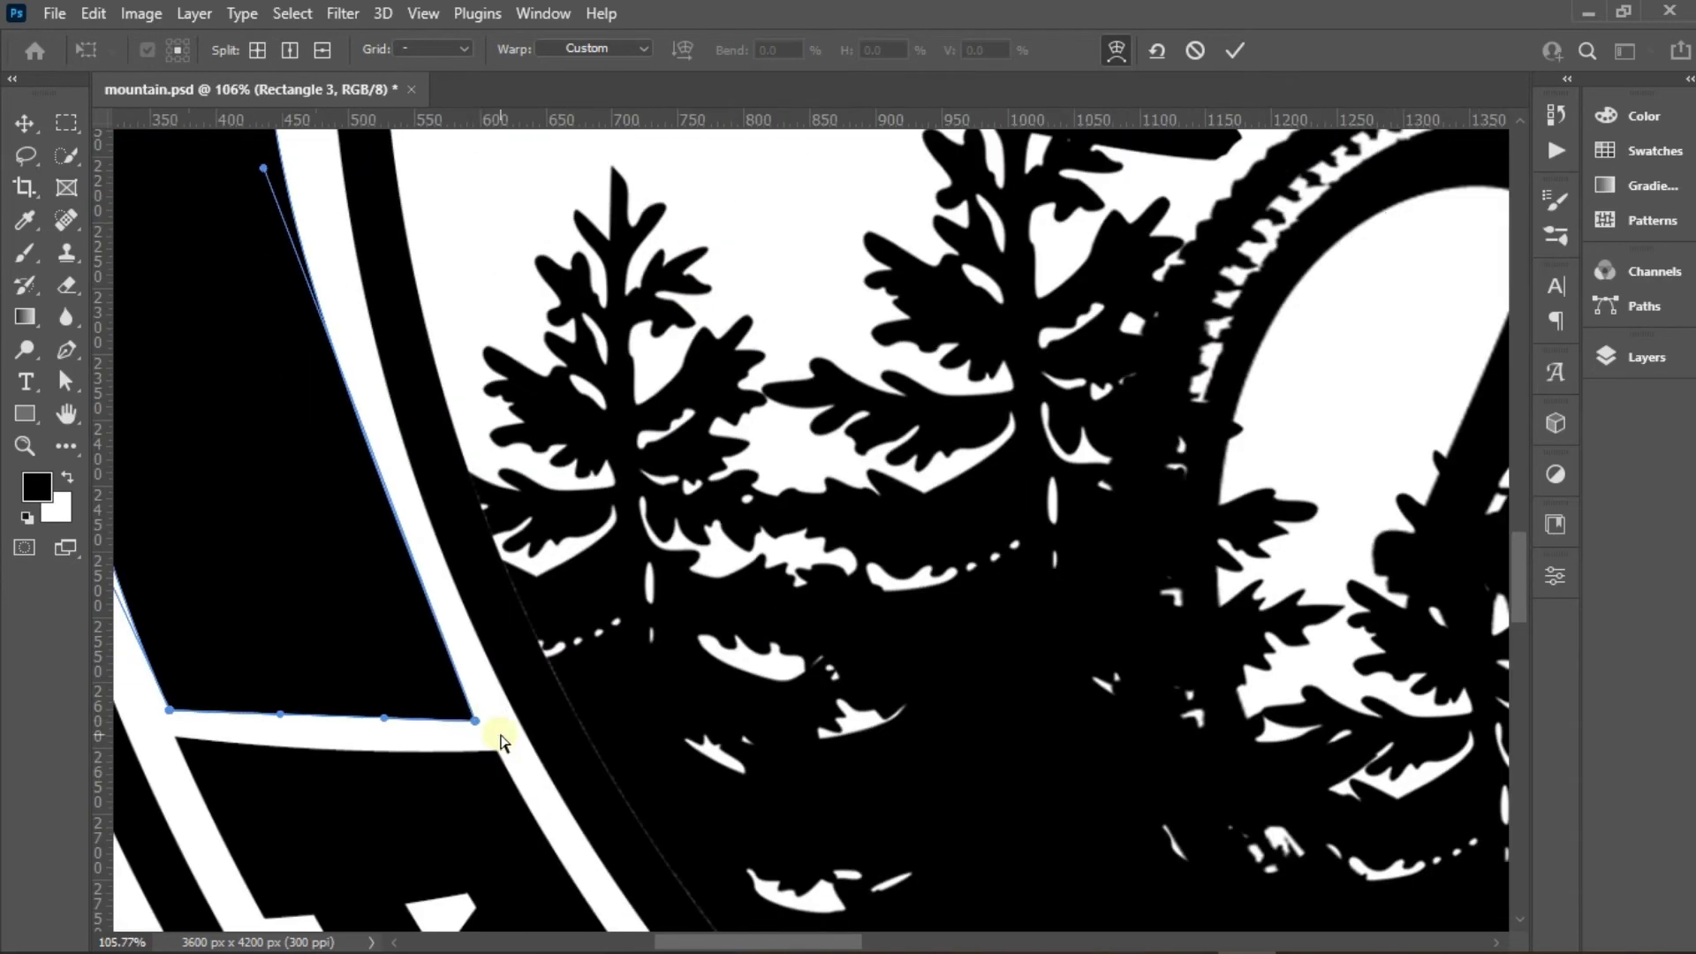
pyautogui.scroll(-3, 500, 738)
pyautogui.scroll(-2, 482, 599)
pyautogui.scroll(1, 468, 397)
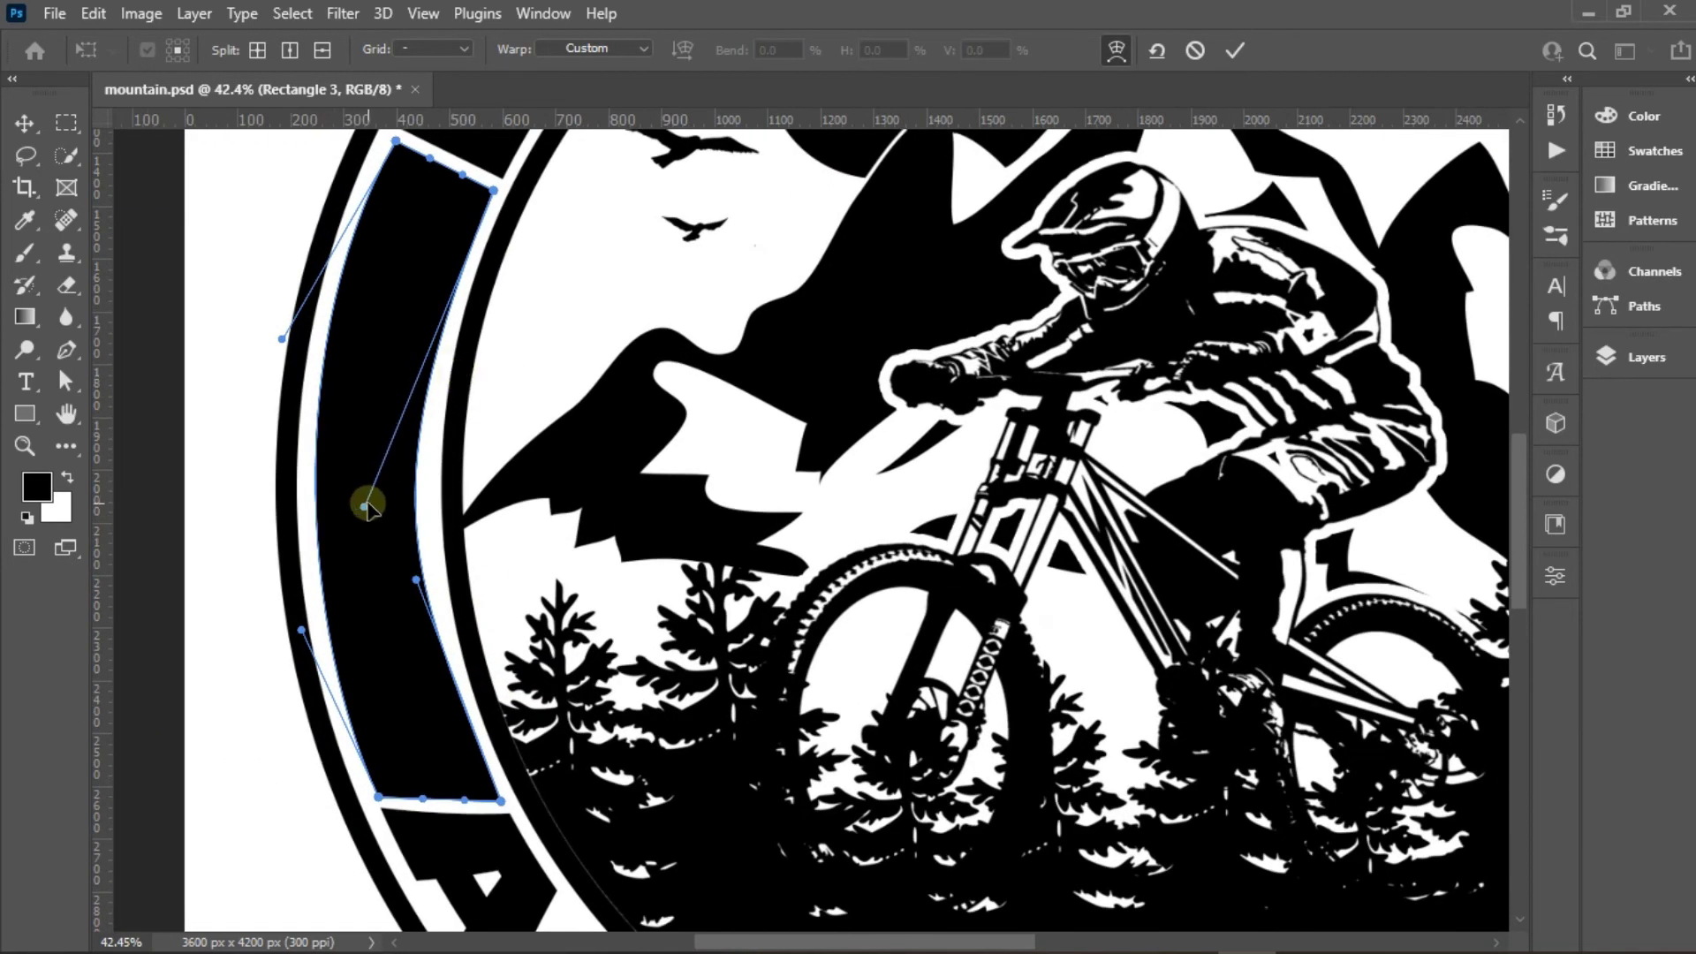
pyautogui.moveTo(367, 508); pyautogui.dragTo(396, 415)
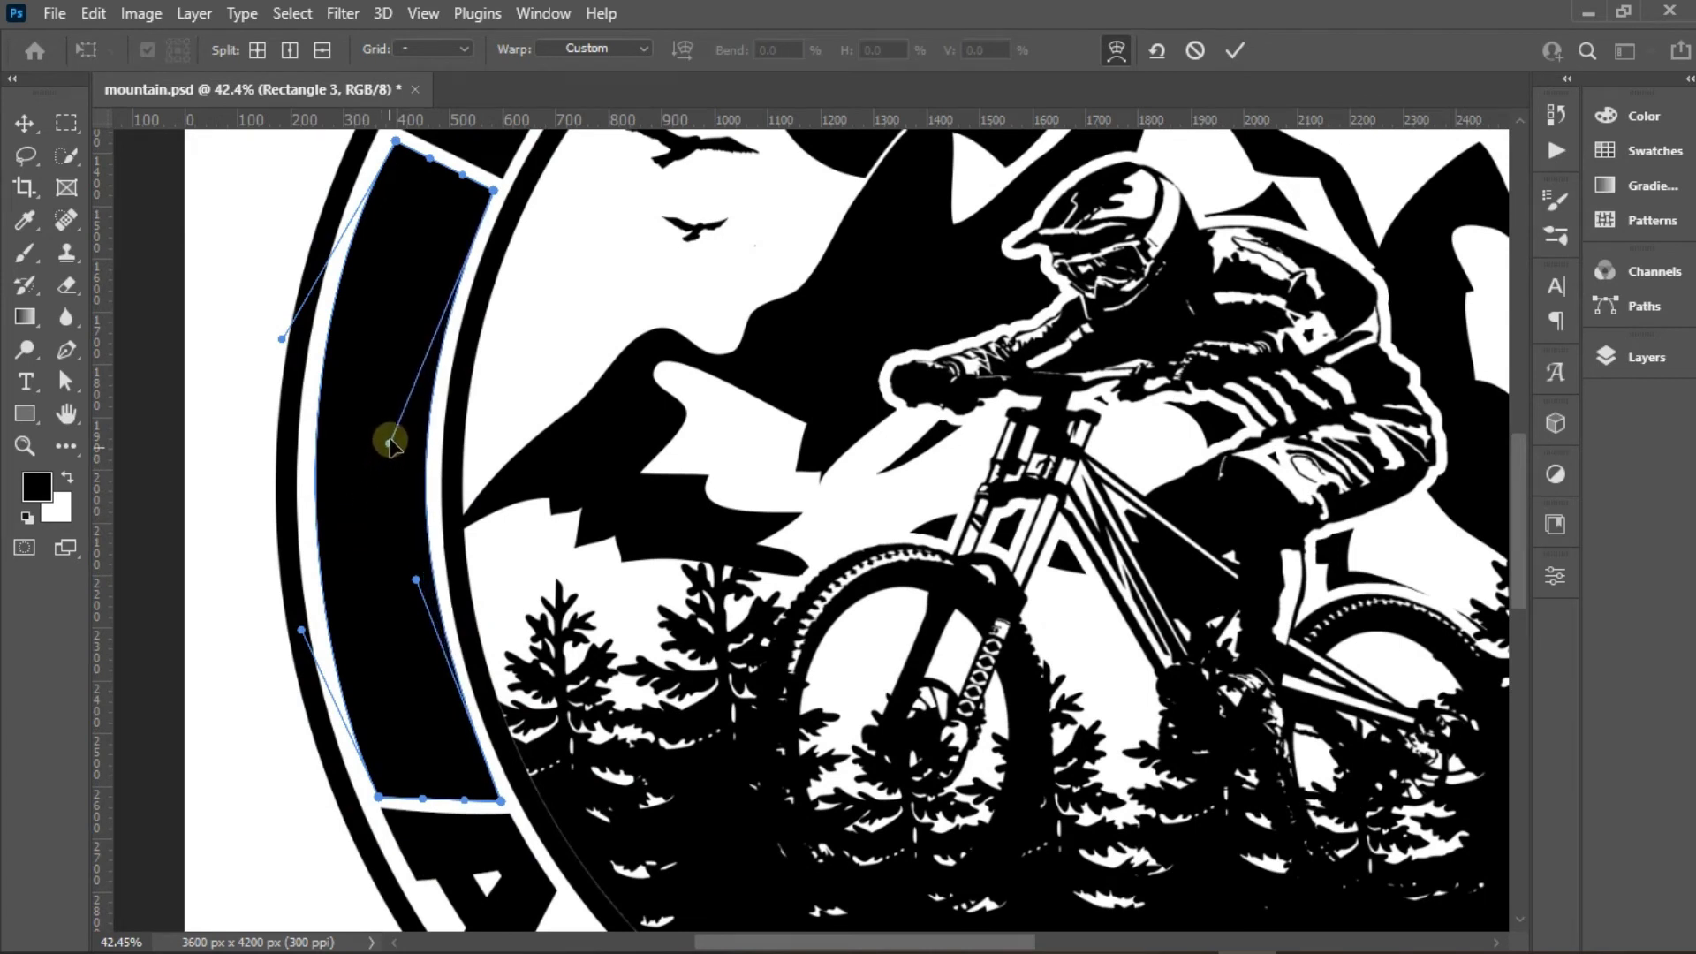
pyautogui.moveTo(416, 585); pyautogui.dragTo(414, 598)
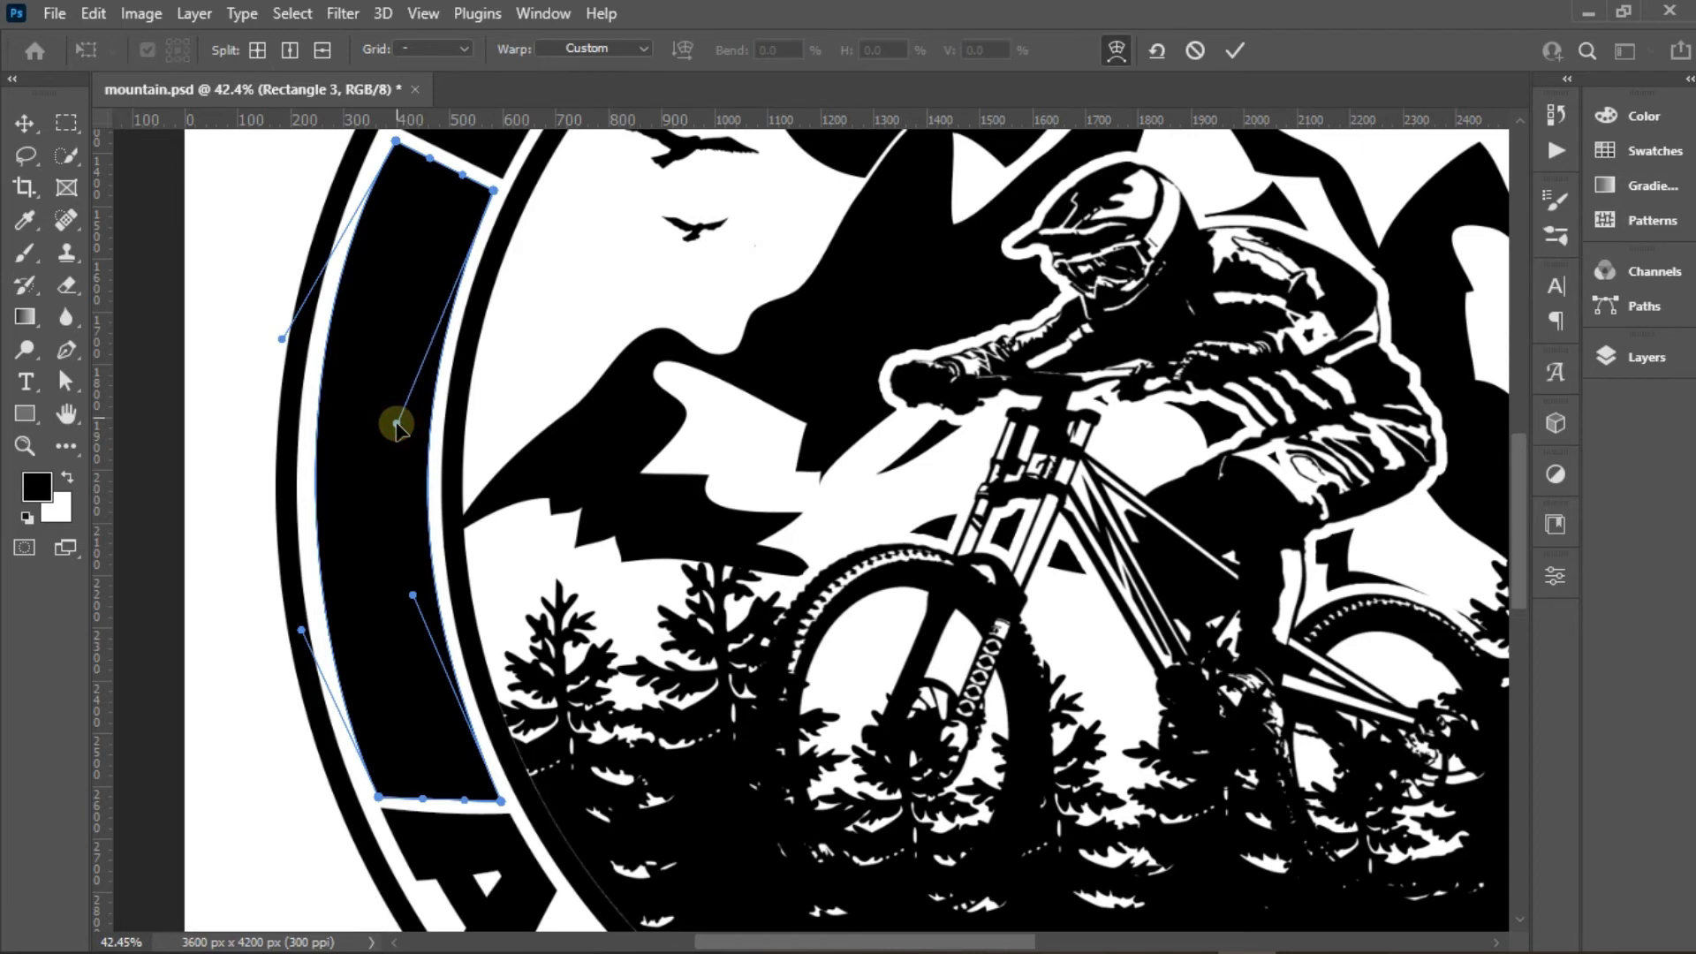
pyautogui.scroll(-2, 394, 318)
pyautogui.scroll(-1, 428, 359)
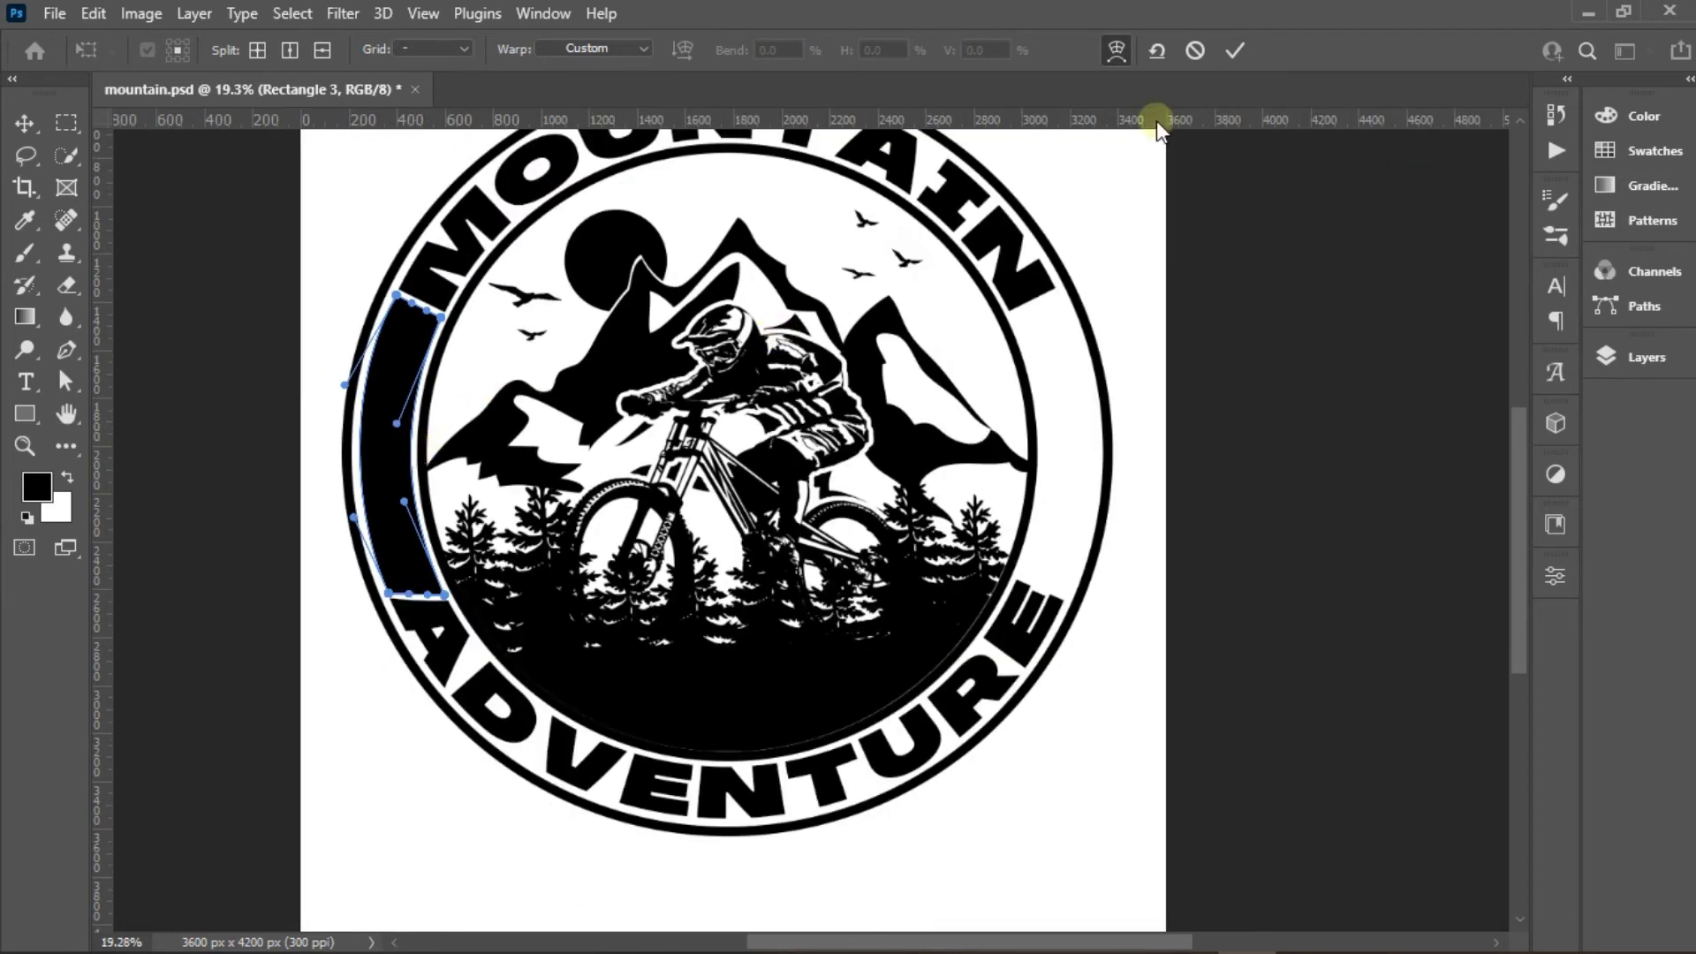
# Commit the warp on the curved left bar
pyautogui.click(1235, 51)
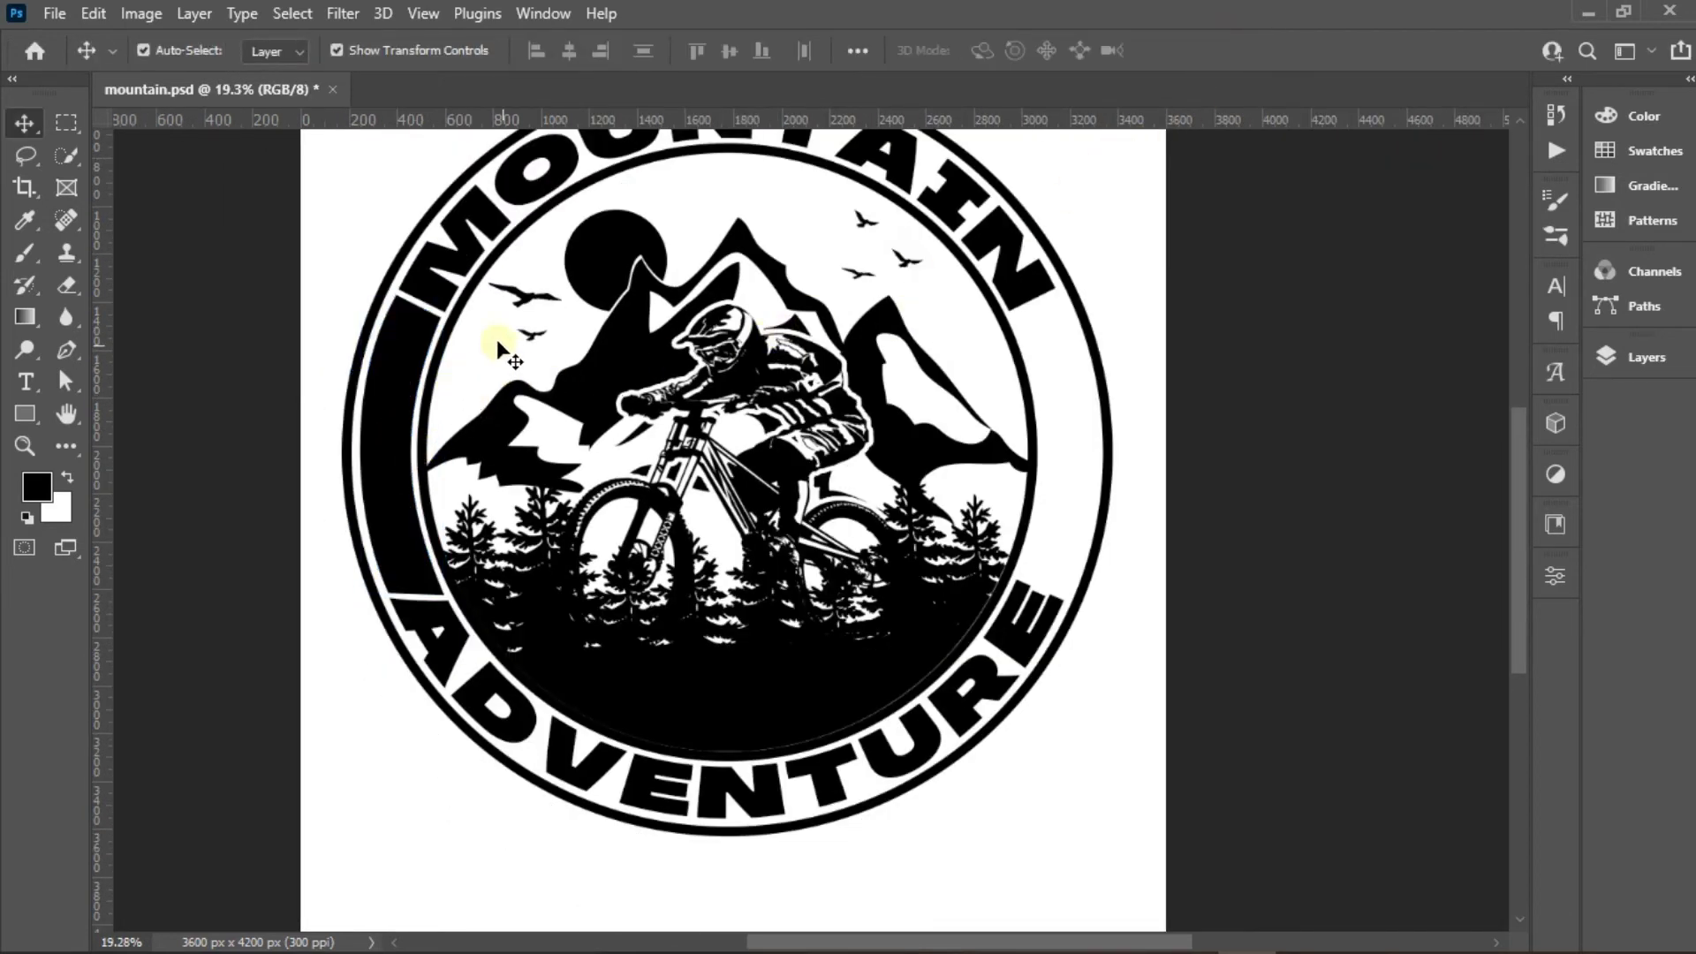
pyautogui.scroll(-2, 346, 349)
pyautogui.scroll(1, 878, 359)
pyautogui.scroll(1, 859, 291)
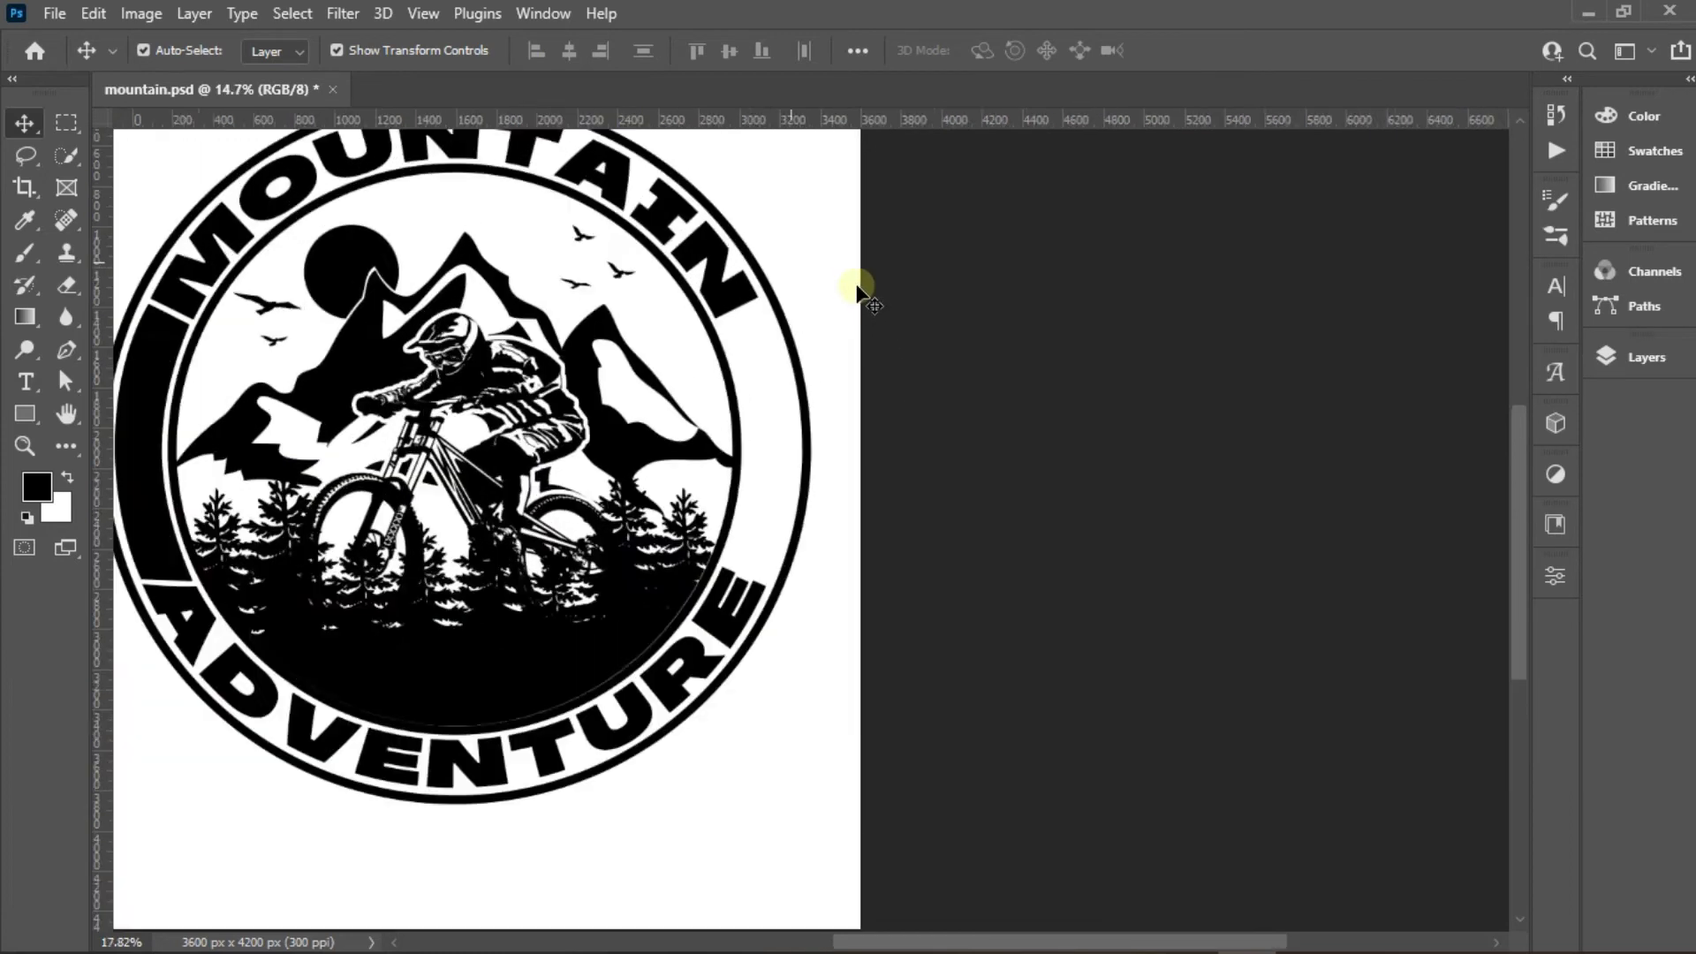
pyautogui.scroll(2, 870, 309)
pyautogui.scroll(1, 875, 344)
# Draw a 232 × 1156 px black bar in the ring's right gap
pyautogui.press('u')
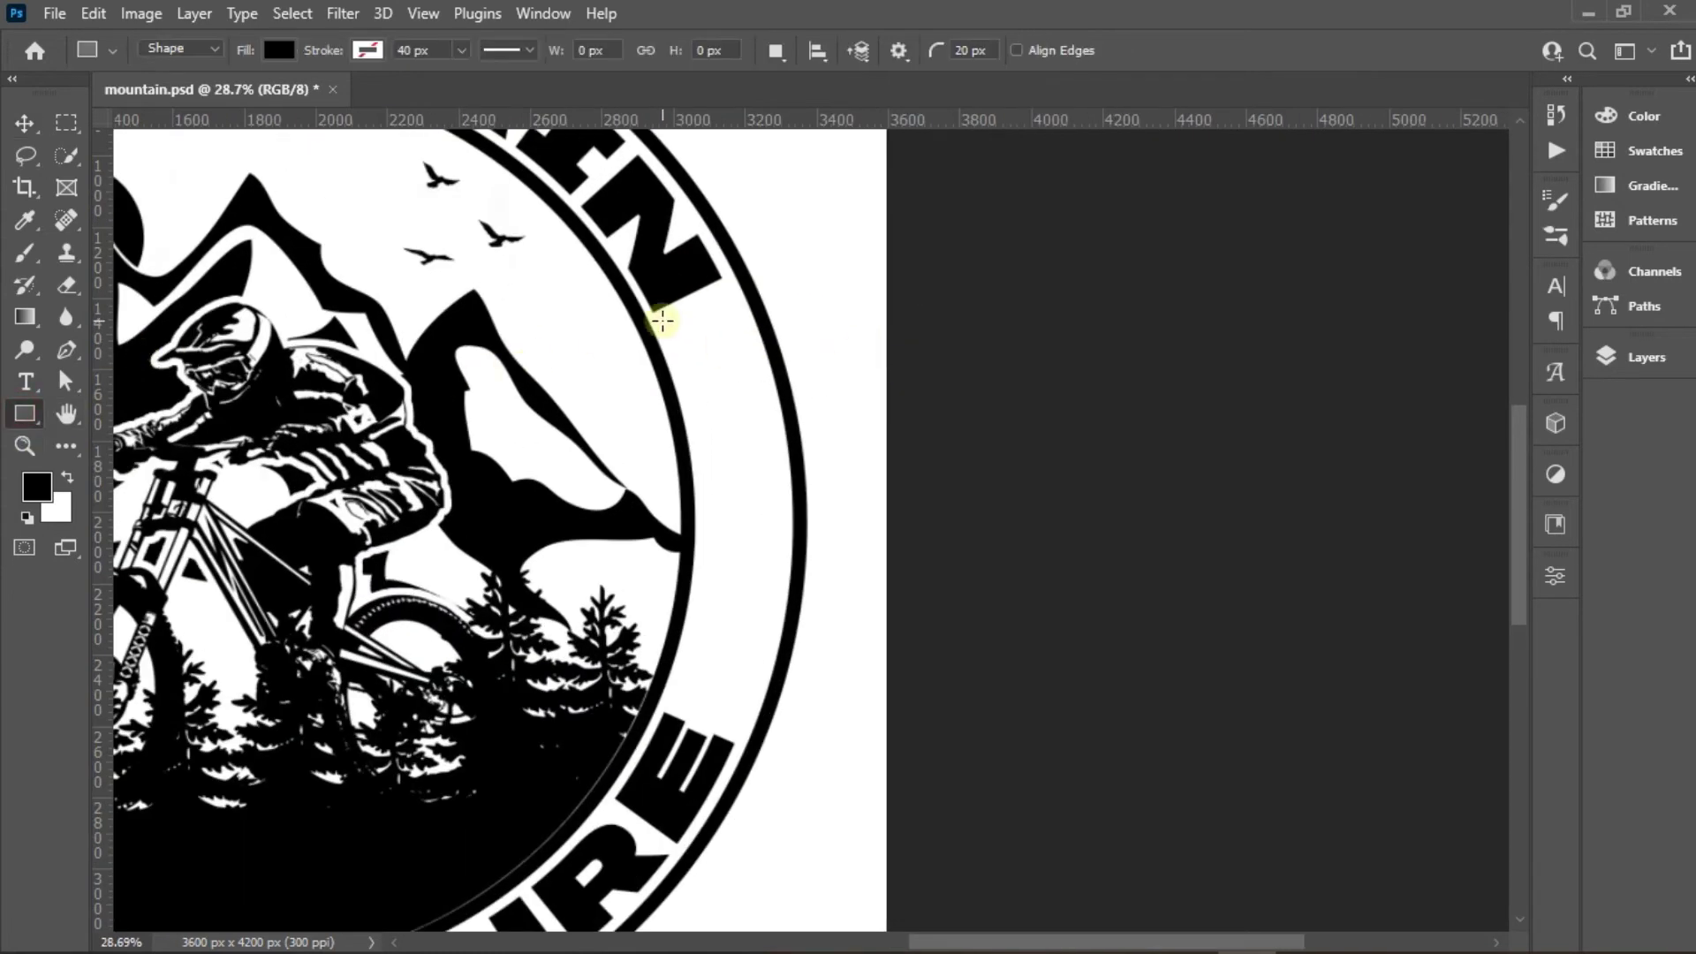
pyautogui.scroll(1, 663, 321)
pyautogui.moveTo(657, 319); pyautogui.dragTo(765, 862)
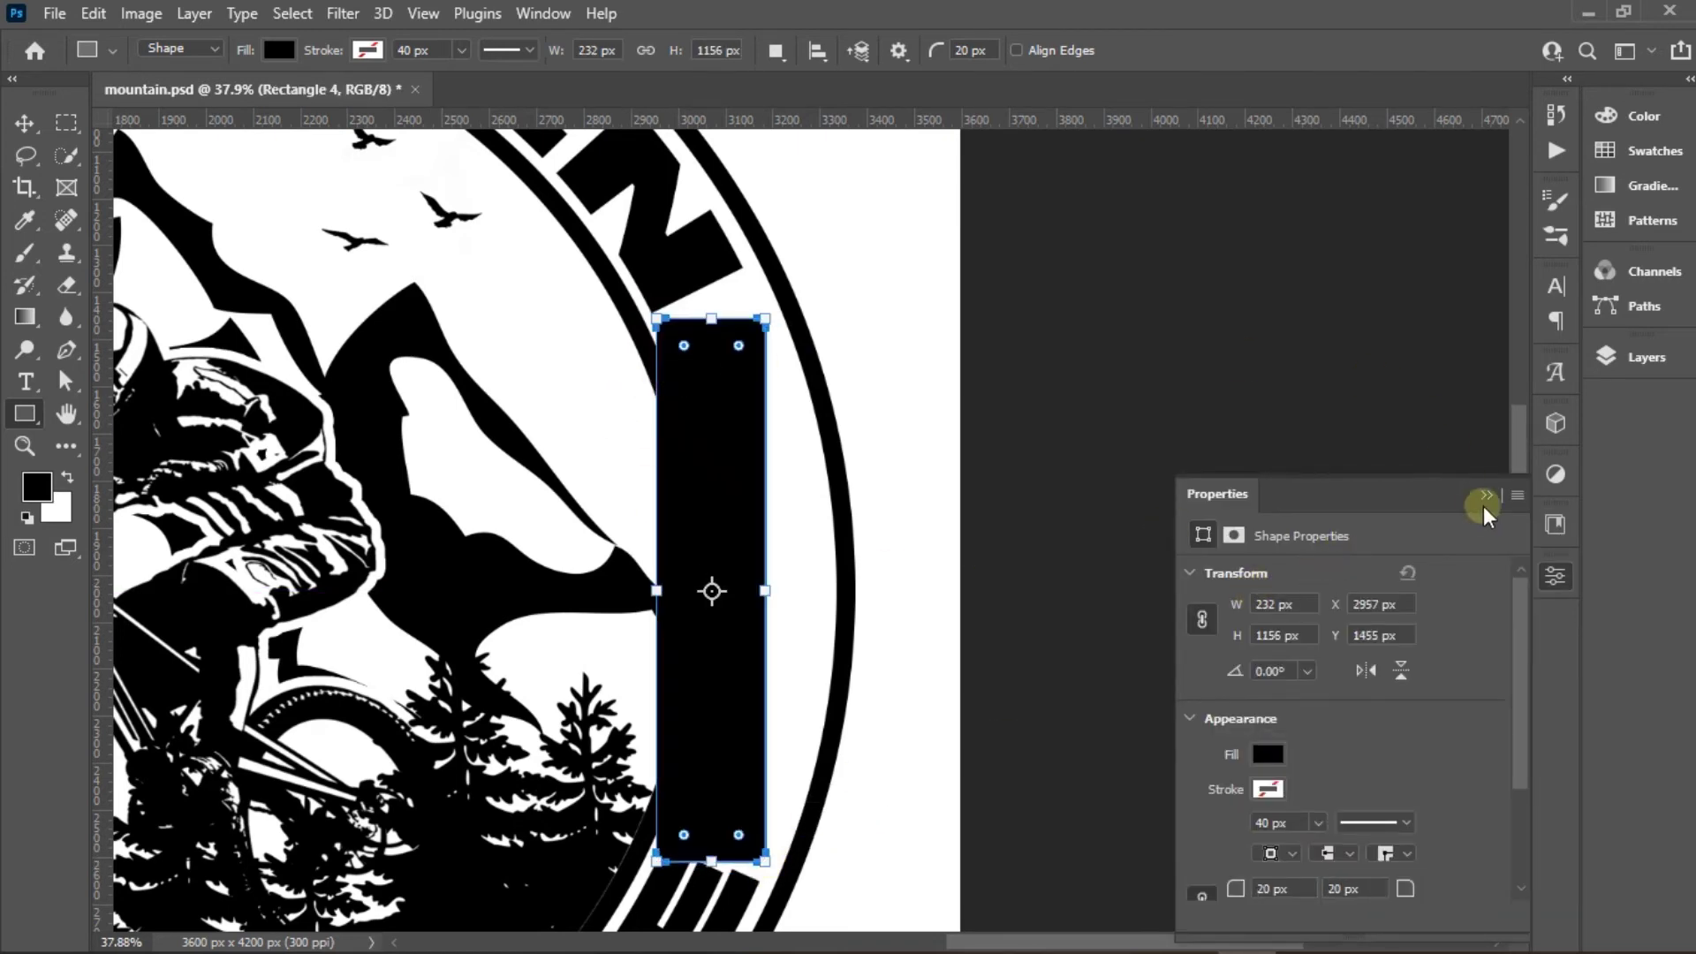
pyautogui.press('v')
pyautogui.scroll(3, 769, 300)
pyautogui.scroll(2, 769, 300)
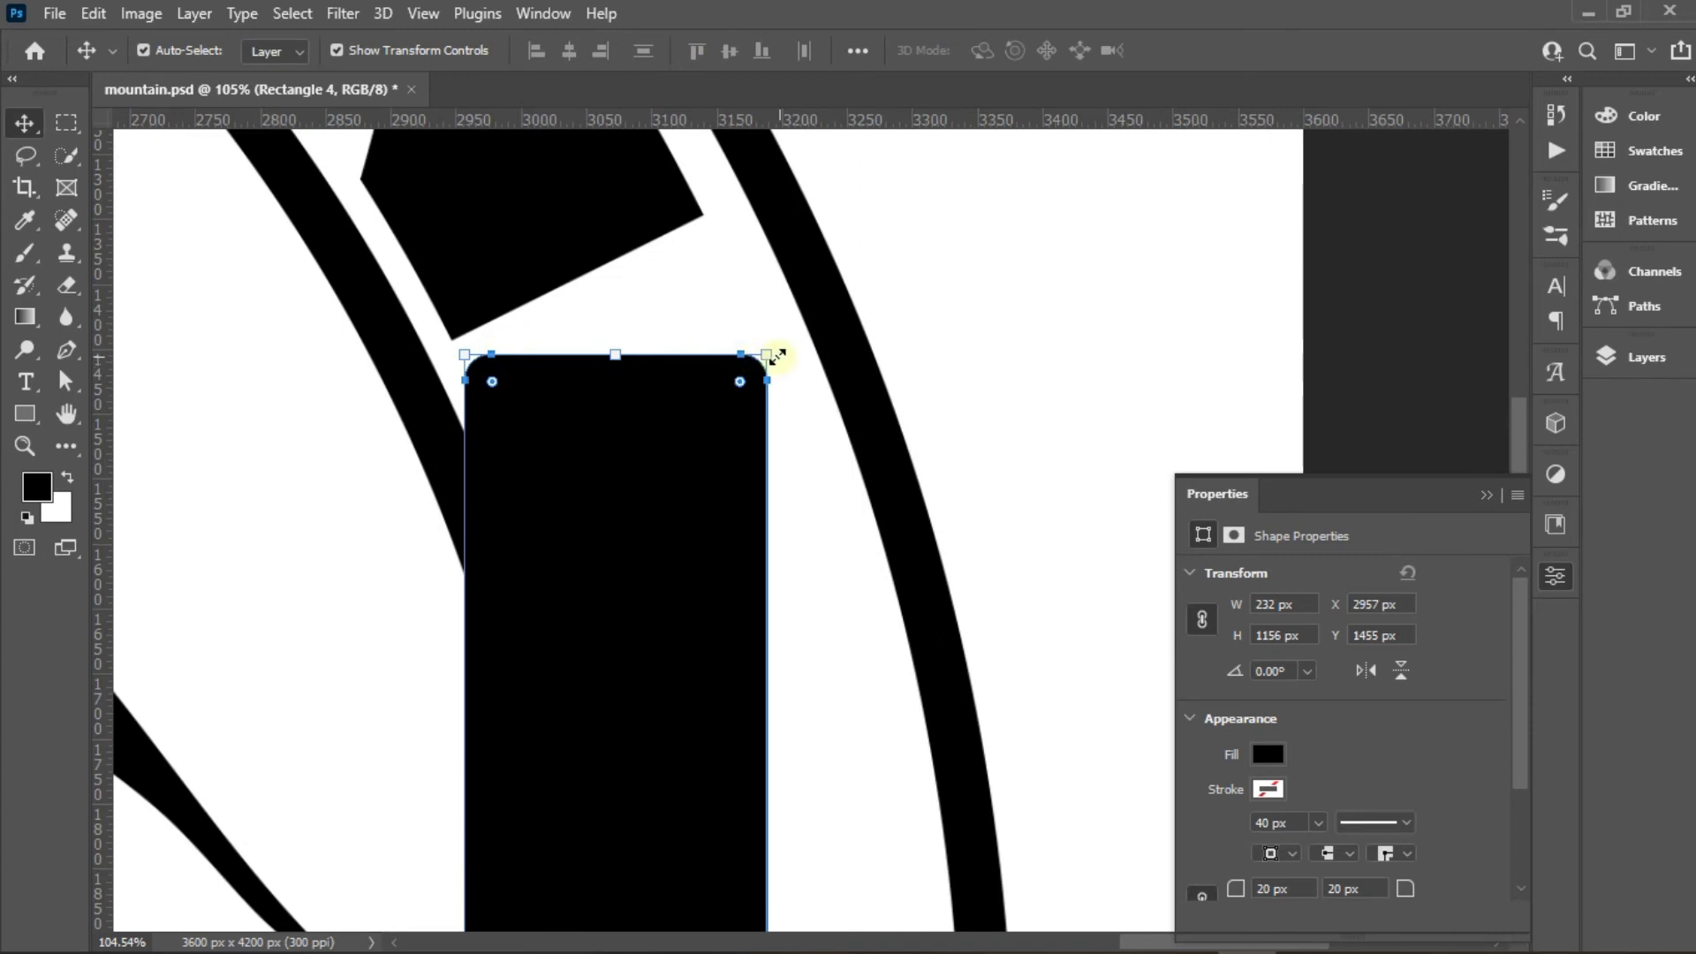
# Skew the right bar's top end so it runs parallel to the N
pyautogui.hotkey('ctrl', 't')
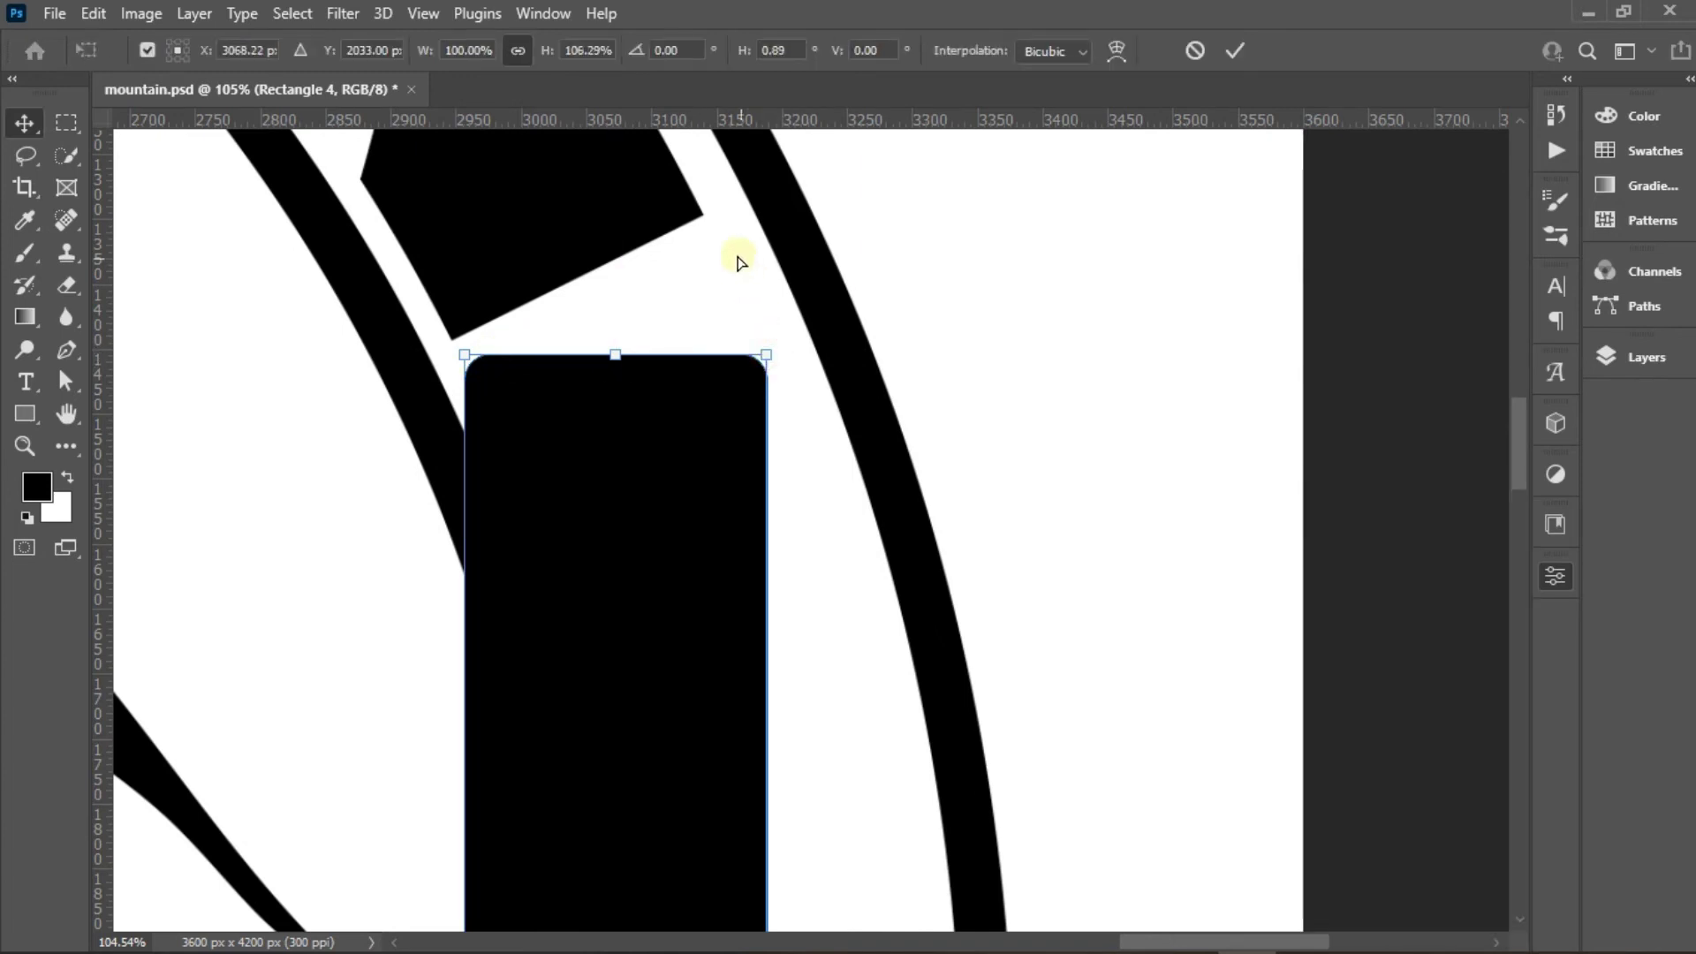
pyautogui.moveTo(765, 354); pyautogui.dragTo(724, 239)
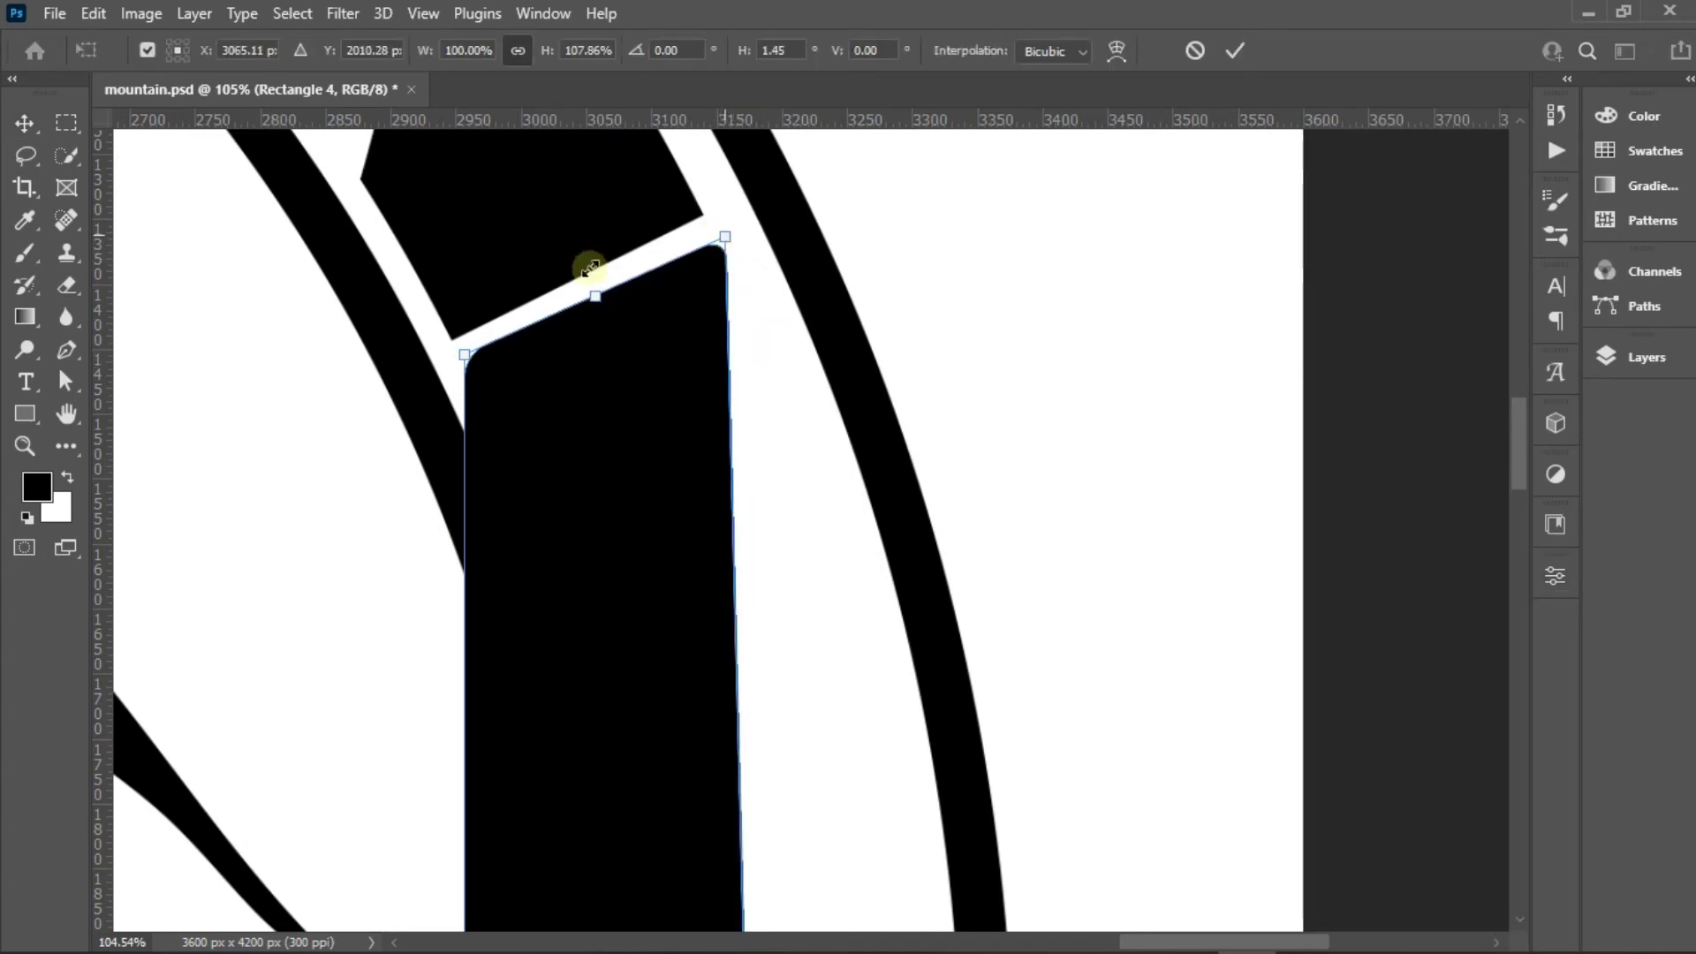
pyautogui.scroll(-5, 586, 273)
pyautogui.scroll(-2, 496, 321)
pyautogui.scroll(-1, 556, 329)
pyautogui.scroll(3, 550, 530)
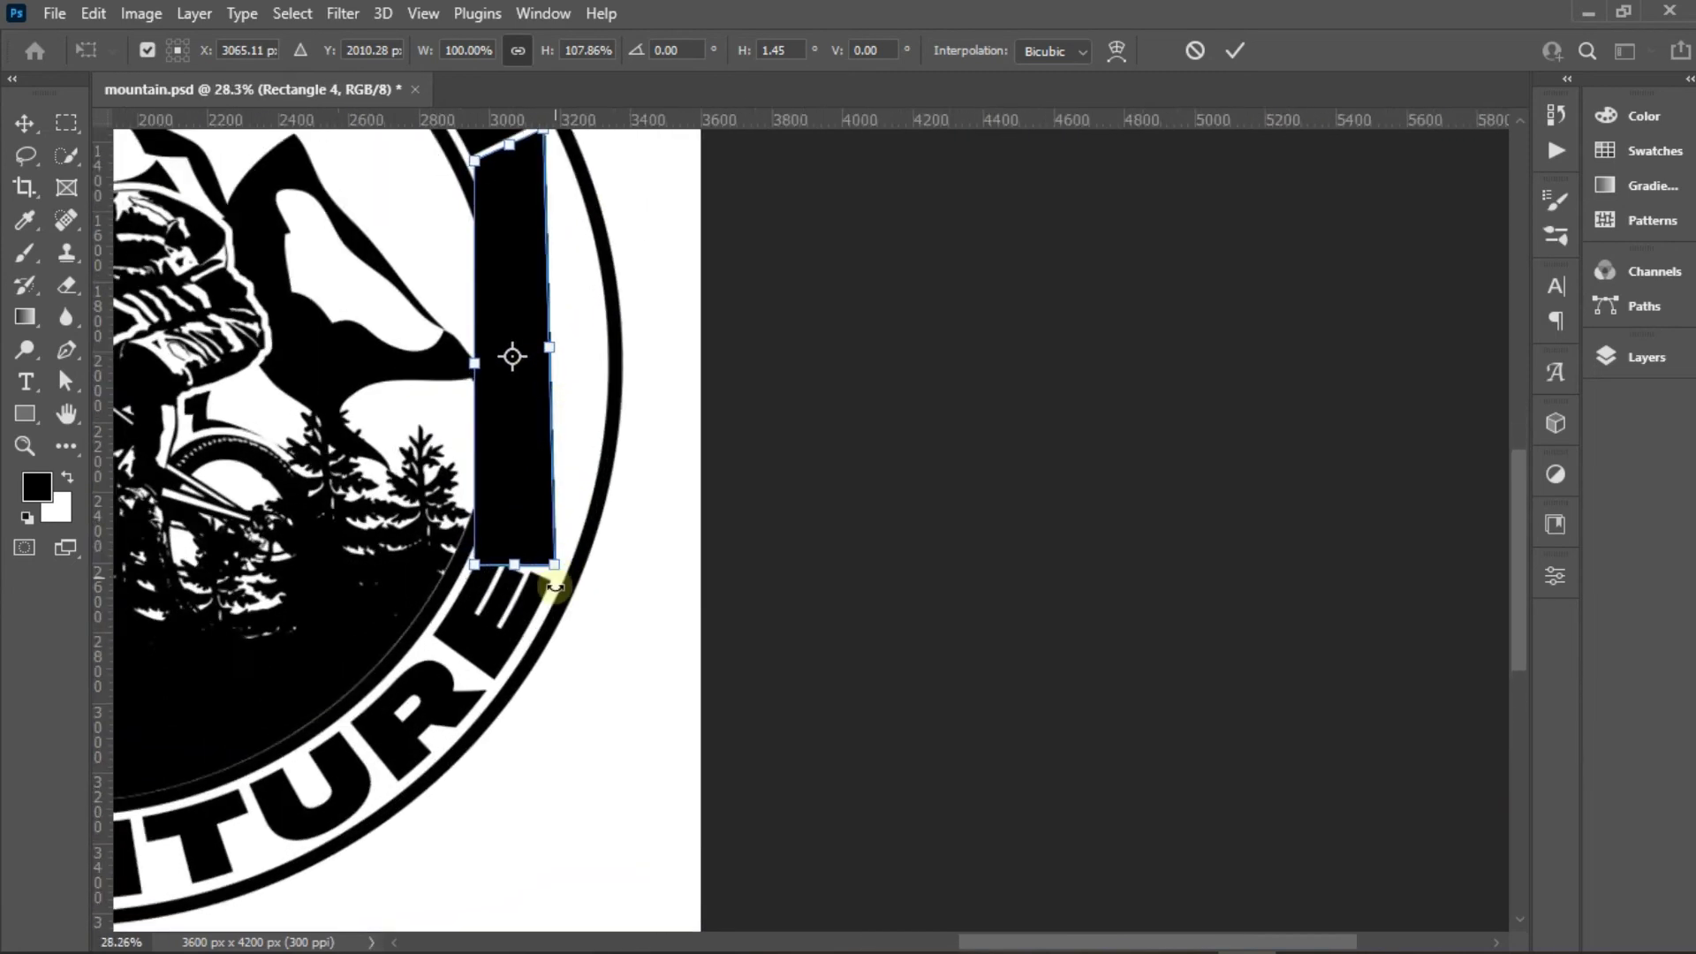
pyautogui.scroll(3, 538, 553)
pyautogui.scroll(1, 565, 504)
# Slant the bar's bottom end along the E and tighten its top corners
pyautogui.moveTo(591, 462); pyautogui.dragTo(590, 482)
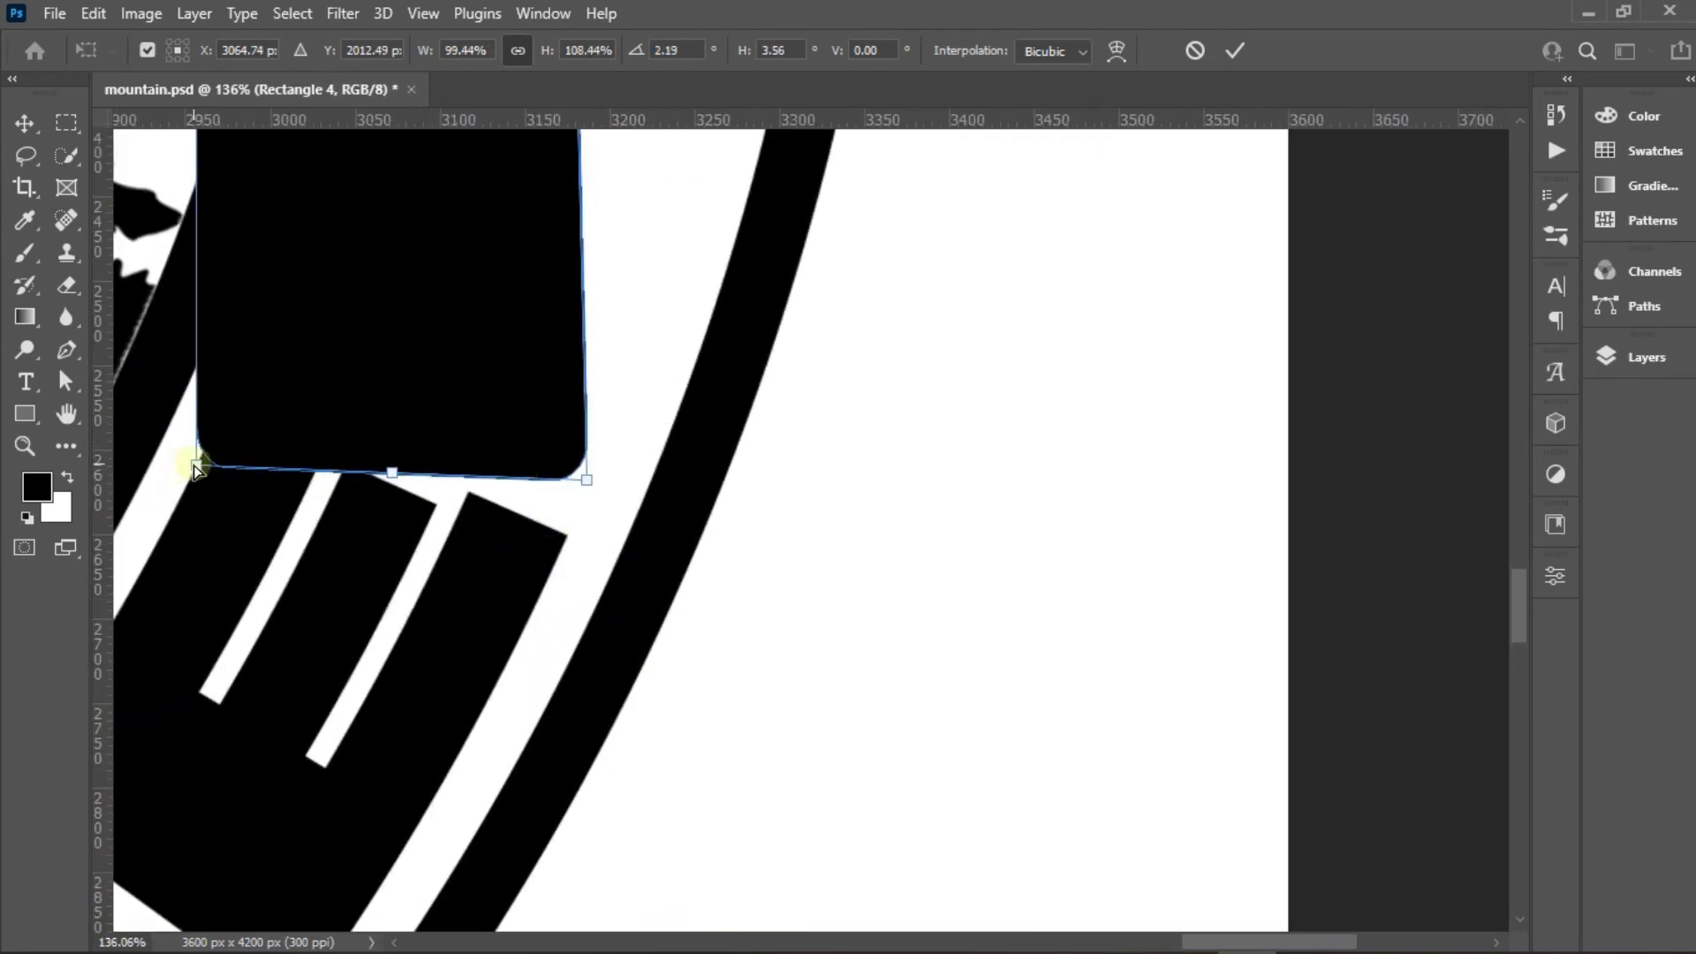
pyautogui.moveTo(196, 464); pyautogui.dragTo(258, 352)
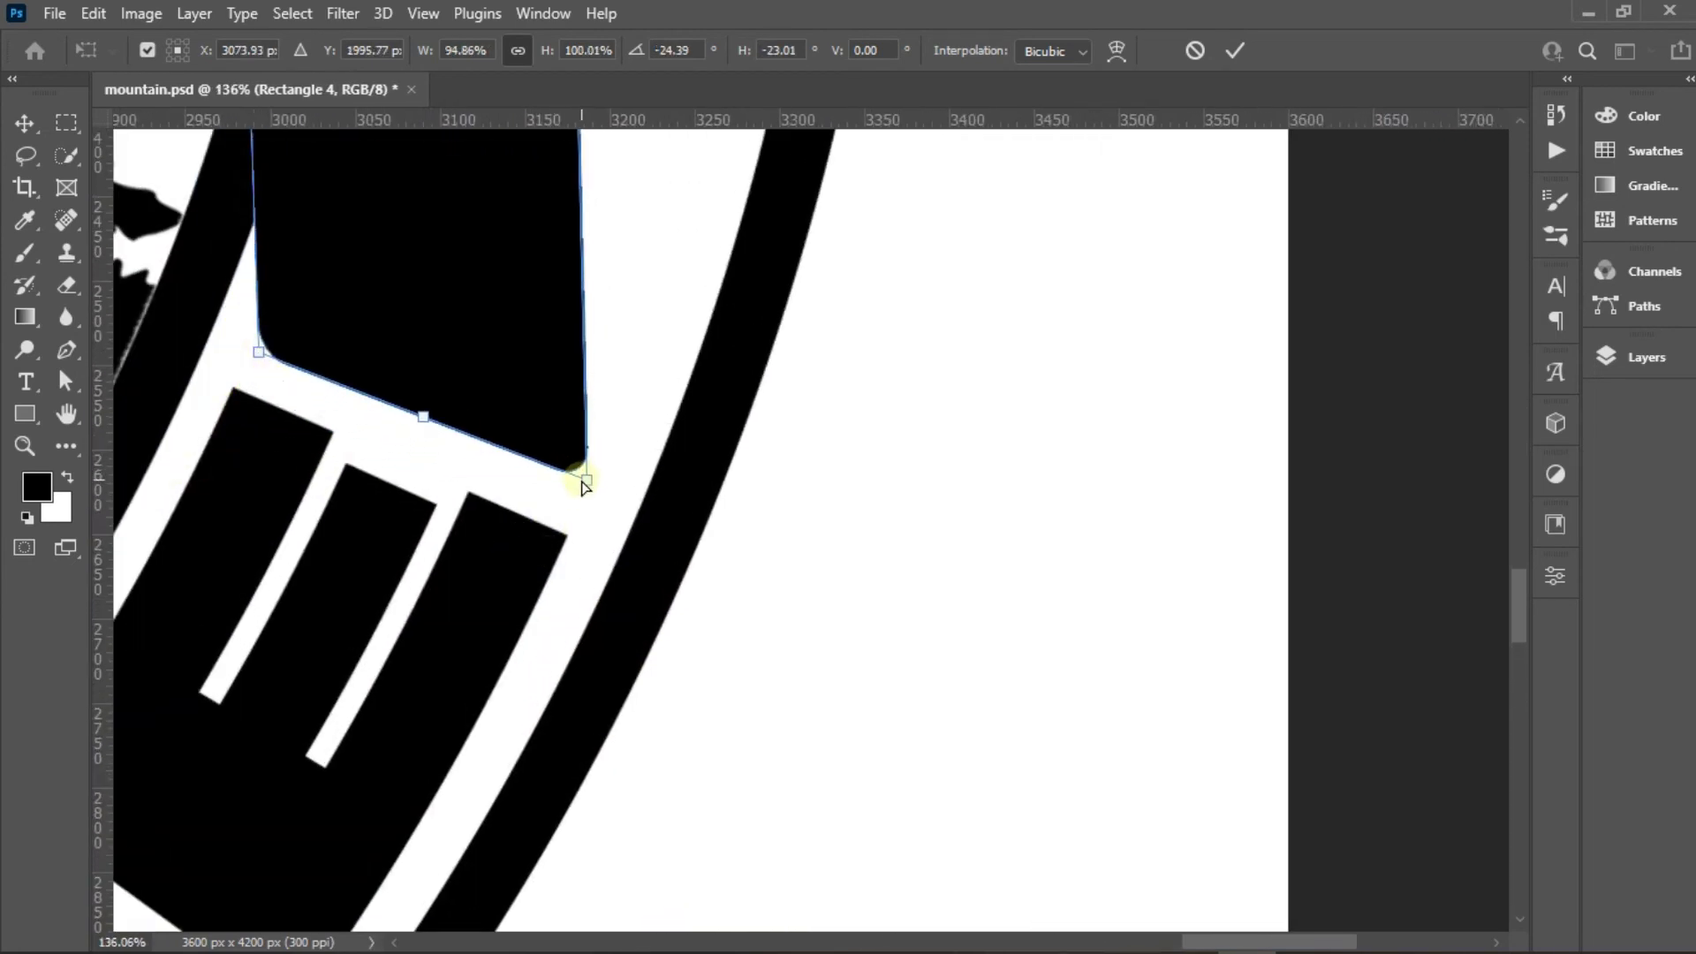
pyautogui.moveTo(587, 479); pyautogui.dragTo(587, 501)
pyautogui.scroll(-4, 587, 504)
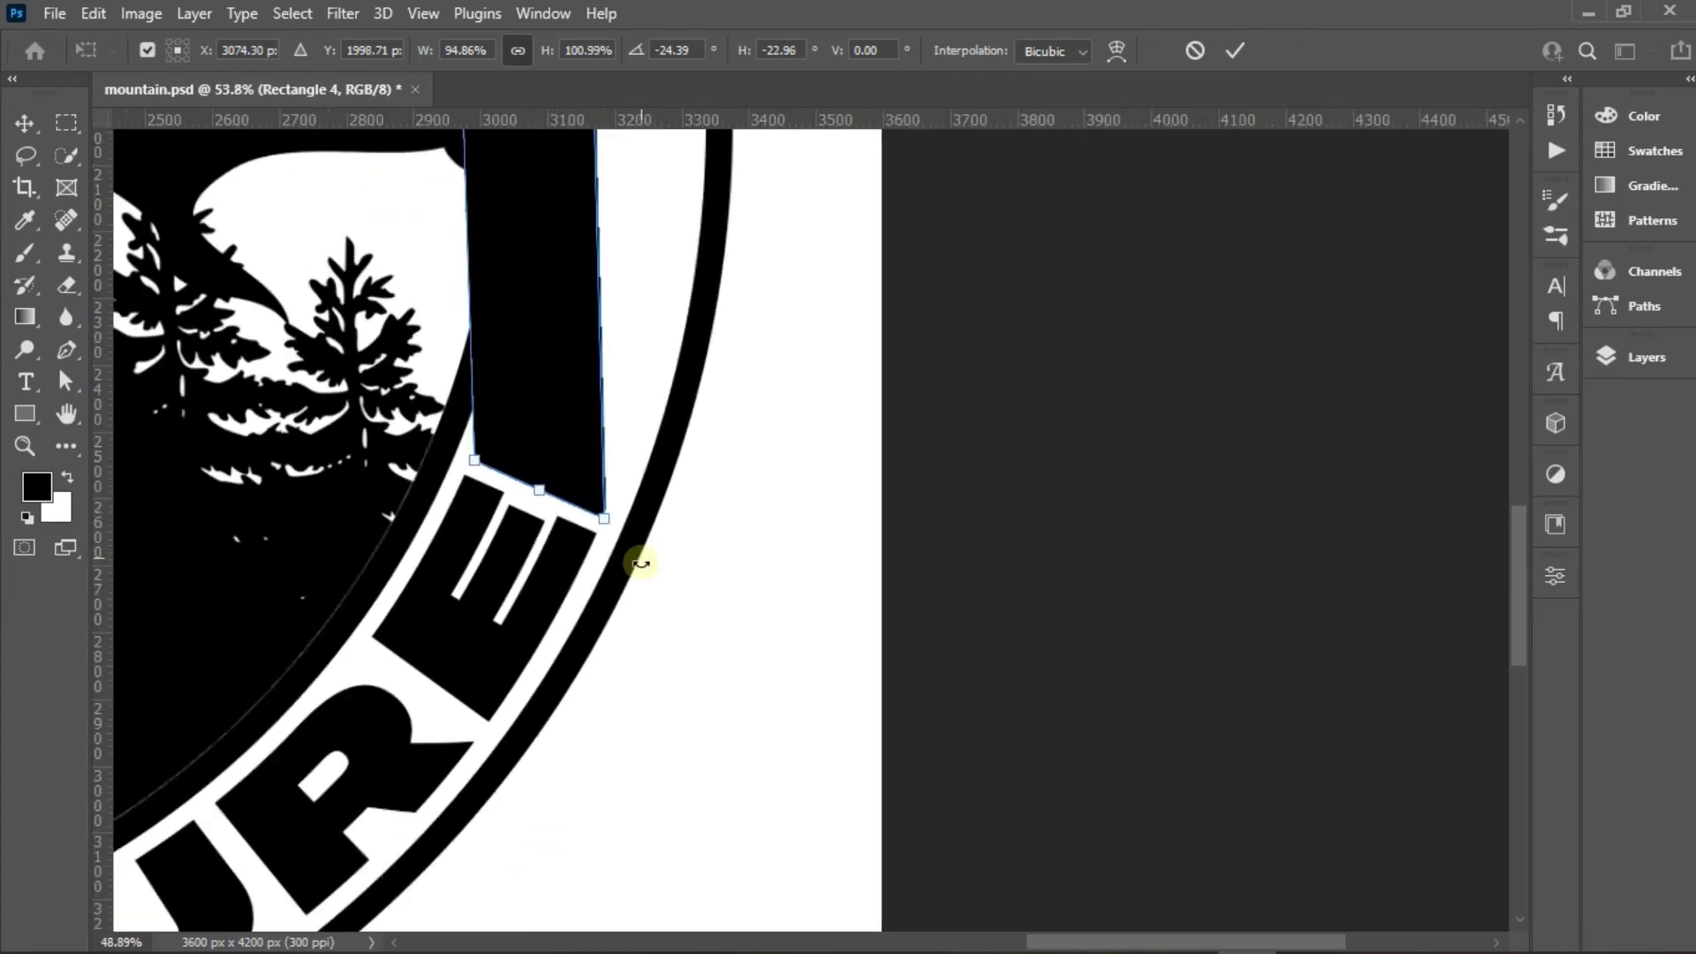
pyautogui.scroll(2, 674, 217)
pyautogui.scroll(2, 618, 185)
pyautogui.scroll(1, 590, 172)
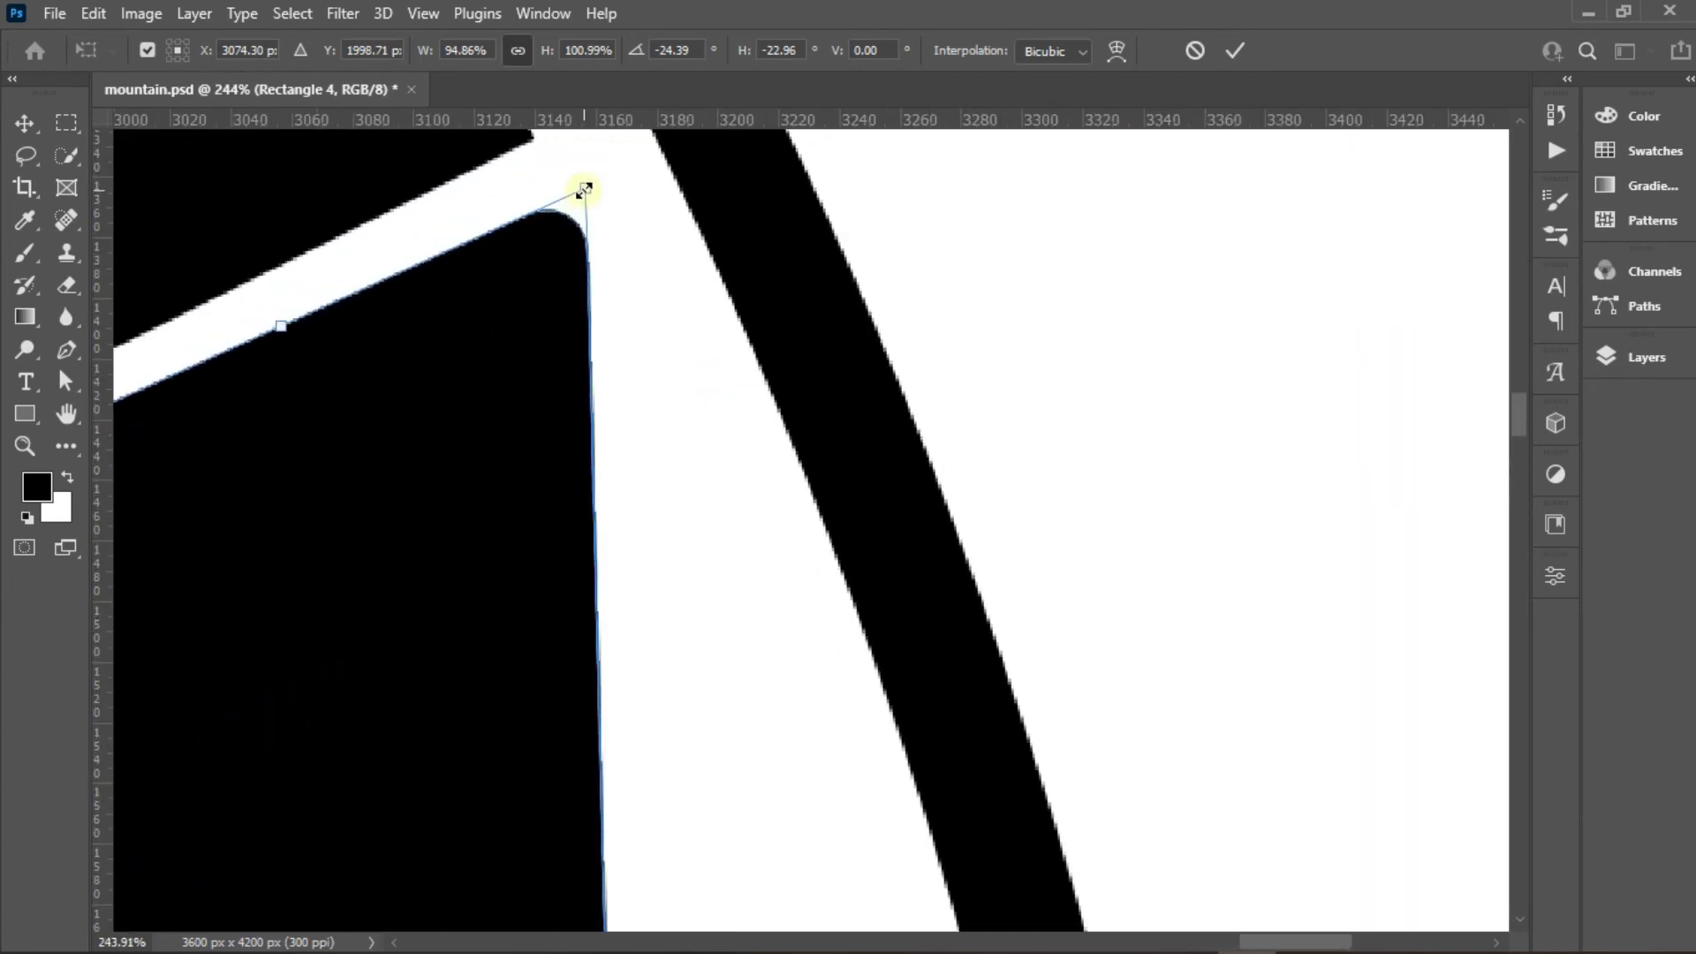
pyautogui.moveTo(585, 191); pyautogui.dragTo(588, 196)
pyautogui.scroll(-2, 587, 196)
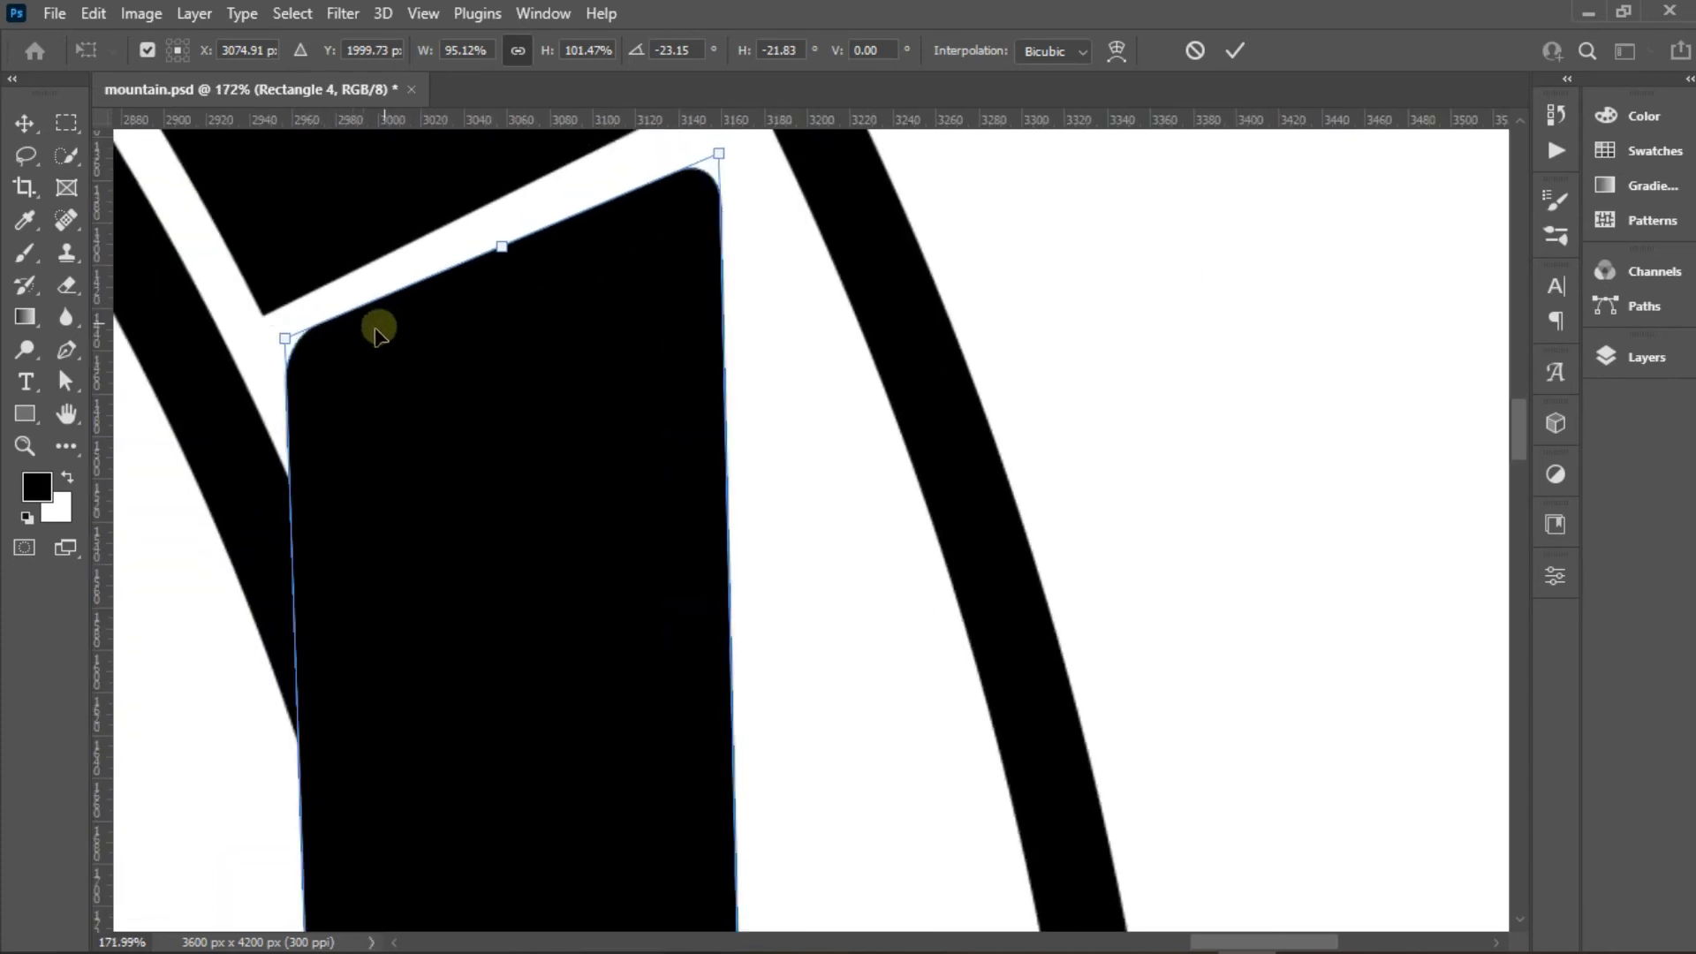
pyautogui.moveTo(283, 340); pyautogui.dragTo(291, 351)
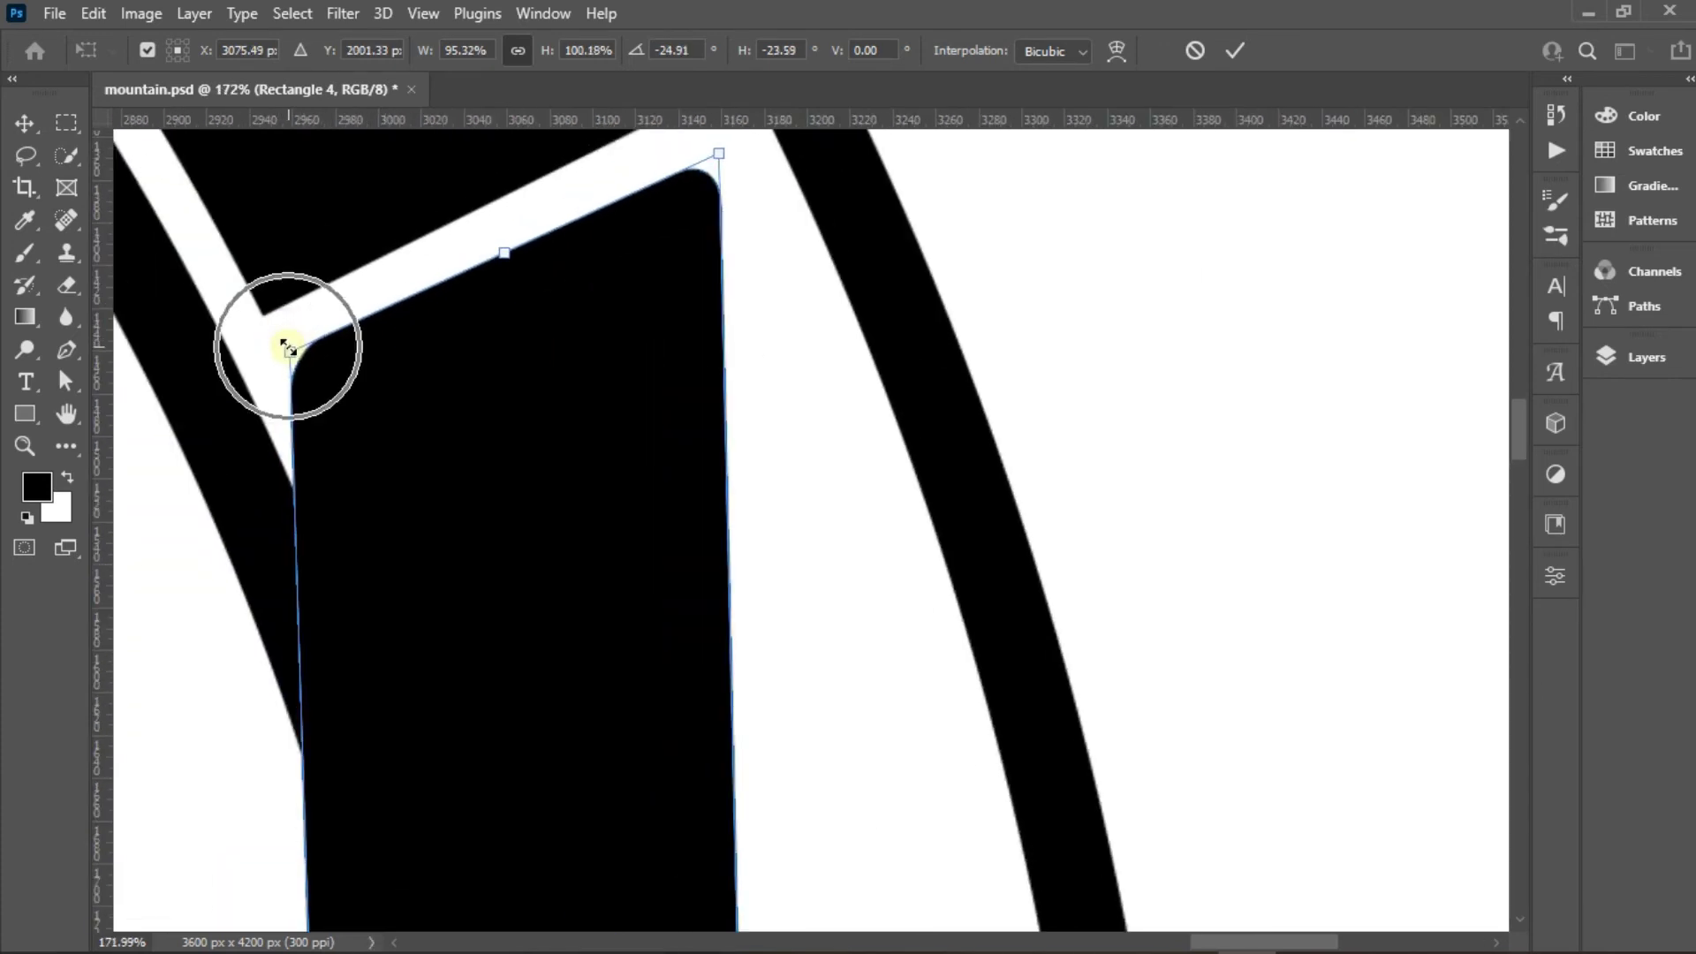
pyautogui.click(1115, 52)
pyautogui.scroll(-5, 527, 212)
# Bow the right bar's outer edge outward along the ring's arc
pyautogui.moveTo(624, 570); pyautogui.dragTo(804, 543)
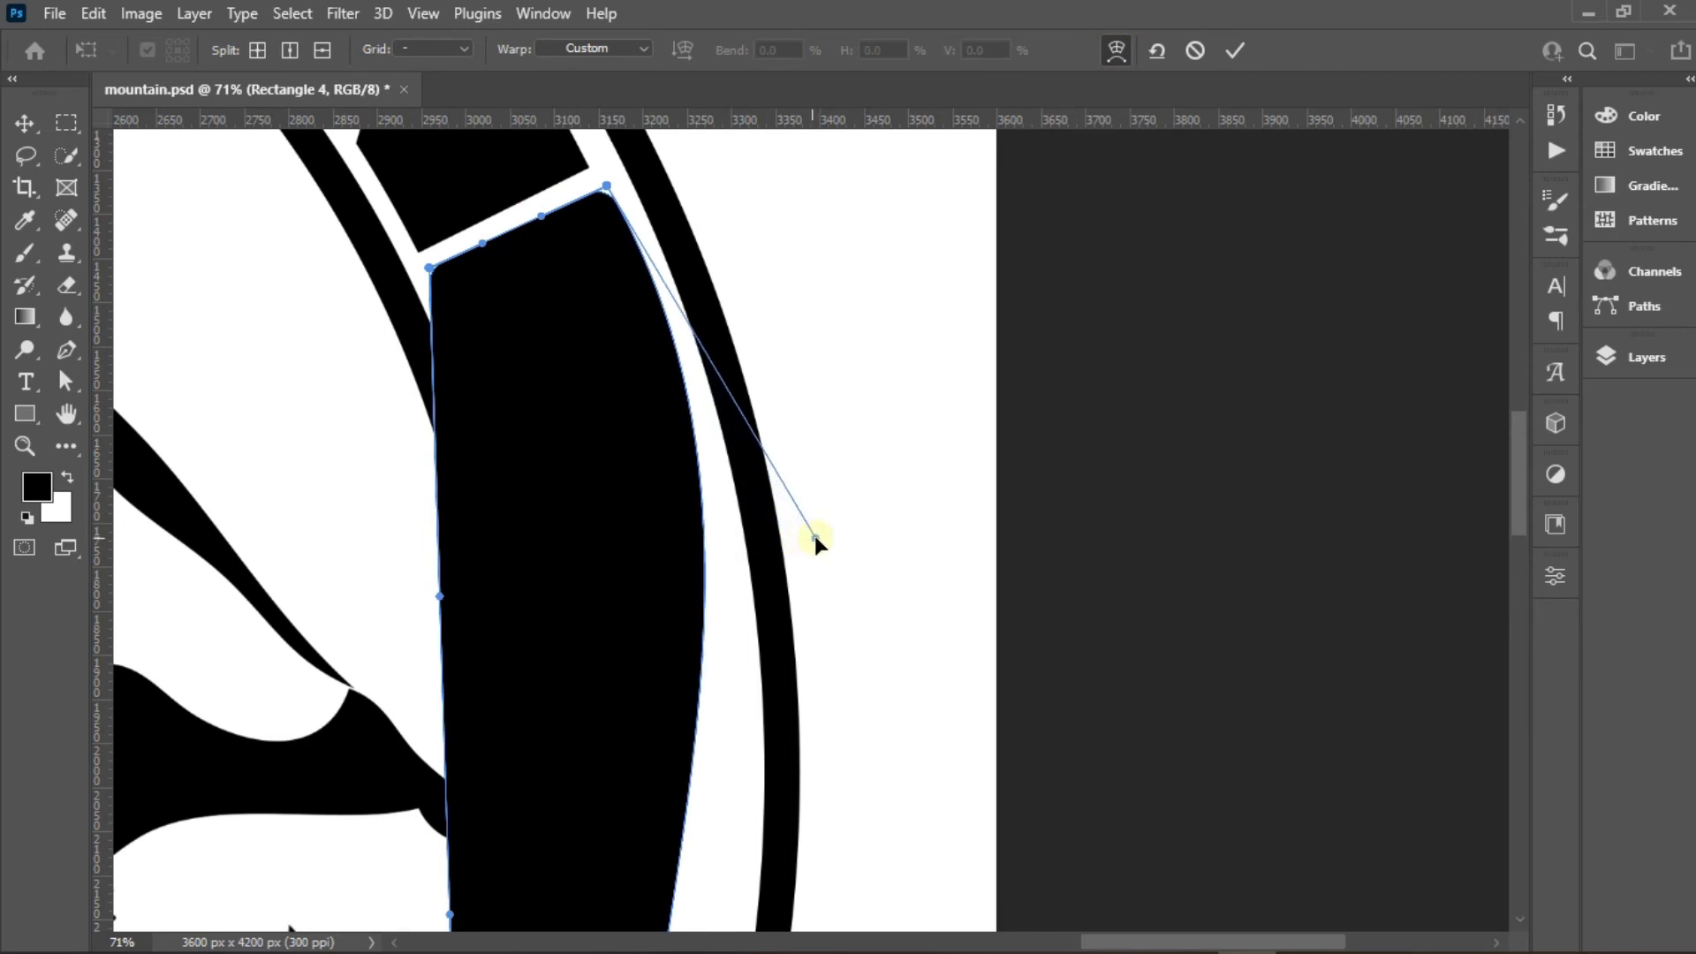
pyautogui.scroll(-3, 813, 541)
pyautogui.moveTo(676, 765); pyautogui.dragTo(730, 753)
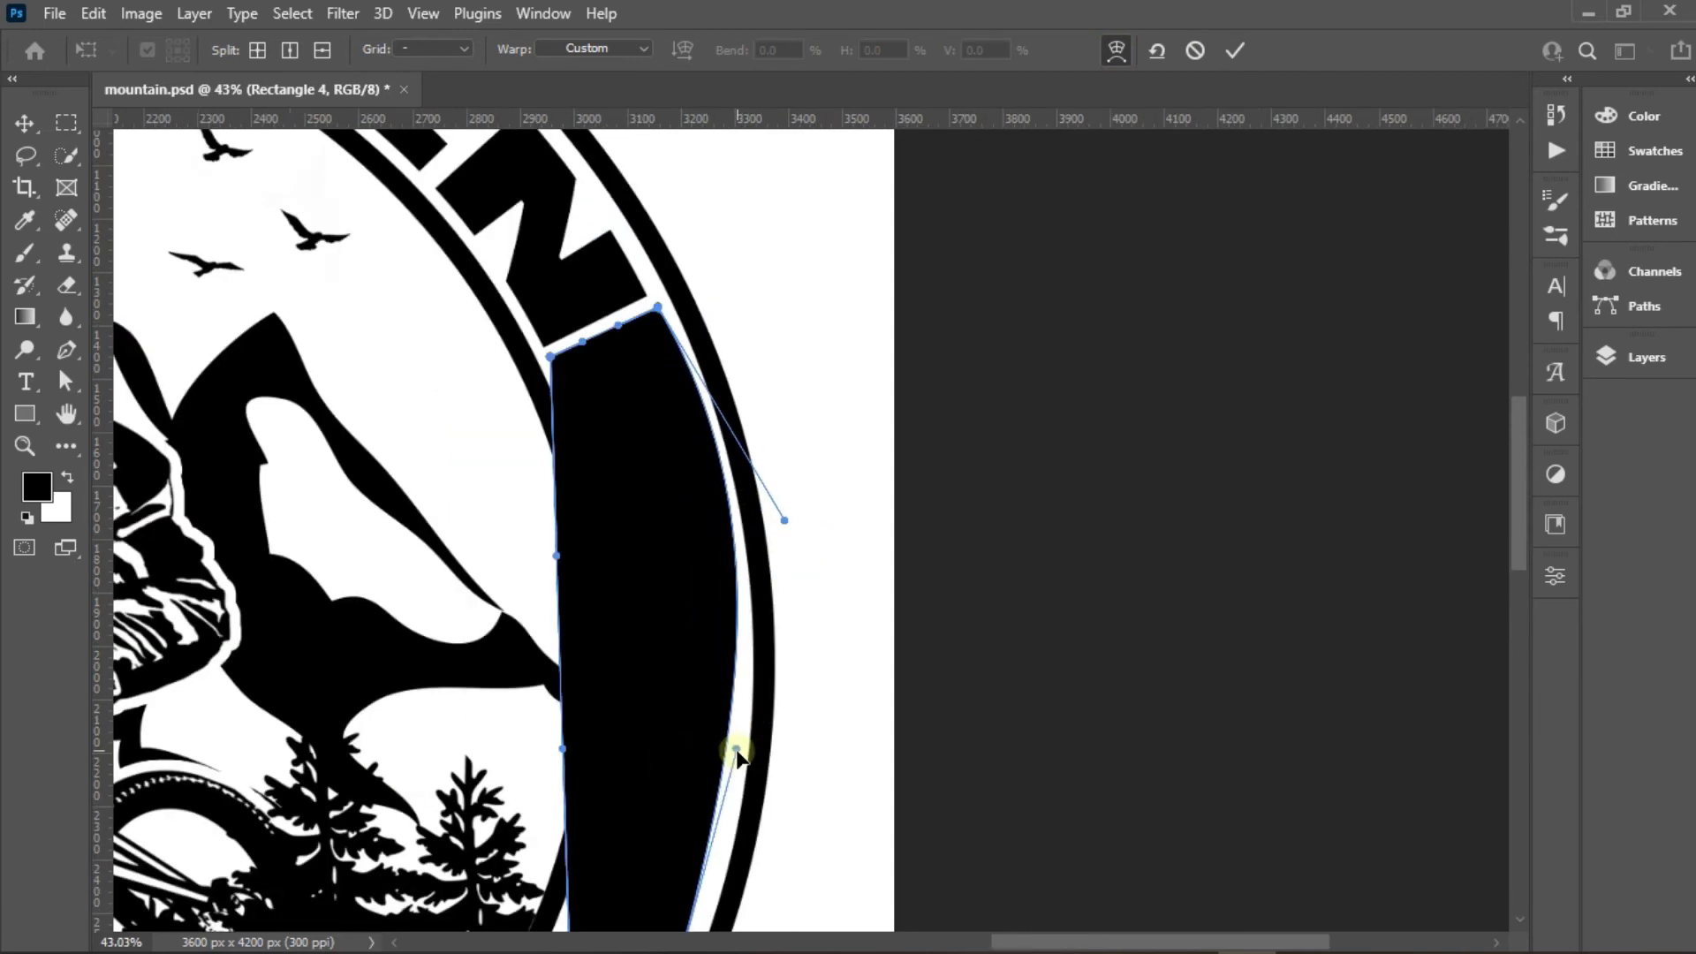
pyautogui.scroll(-2, 707, 698)
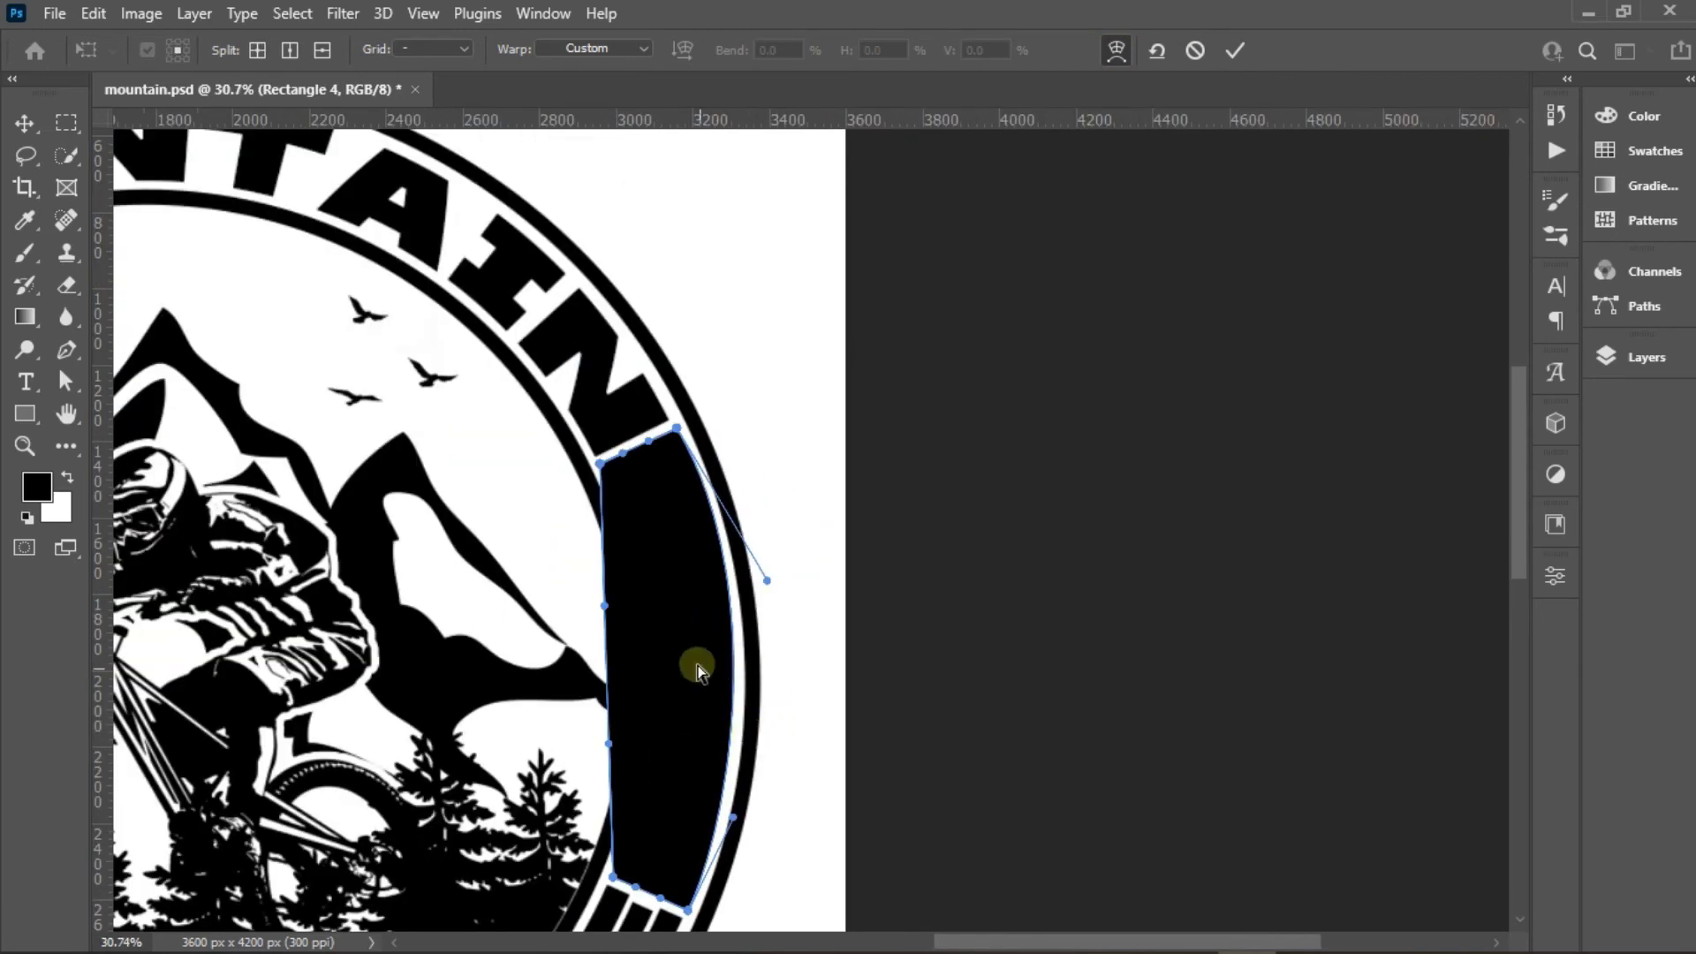
pyautogui.scroll(1, 702, 760)
pyautogui.moveTo(765, 498); pyautogui.dragTo(765, 509)
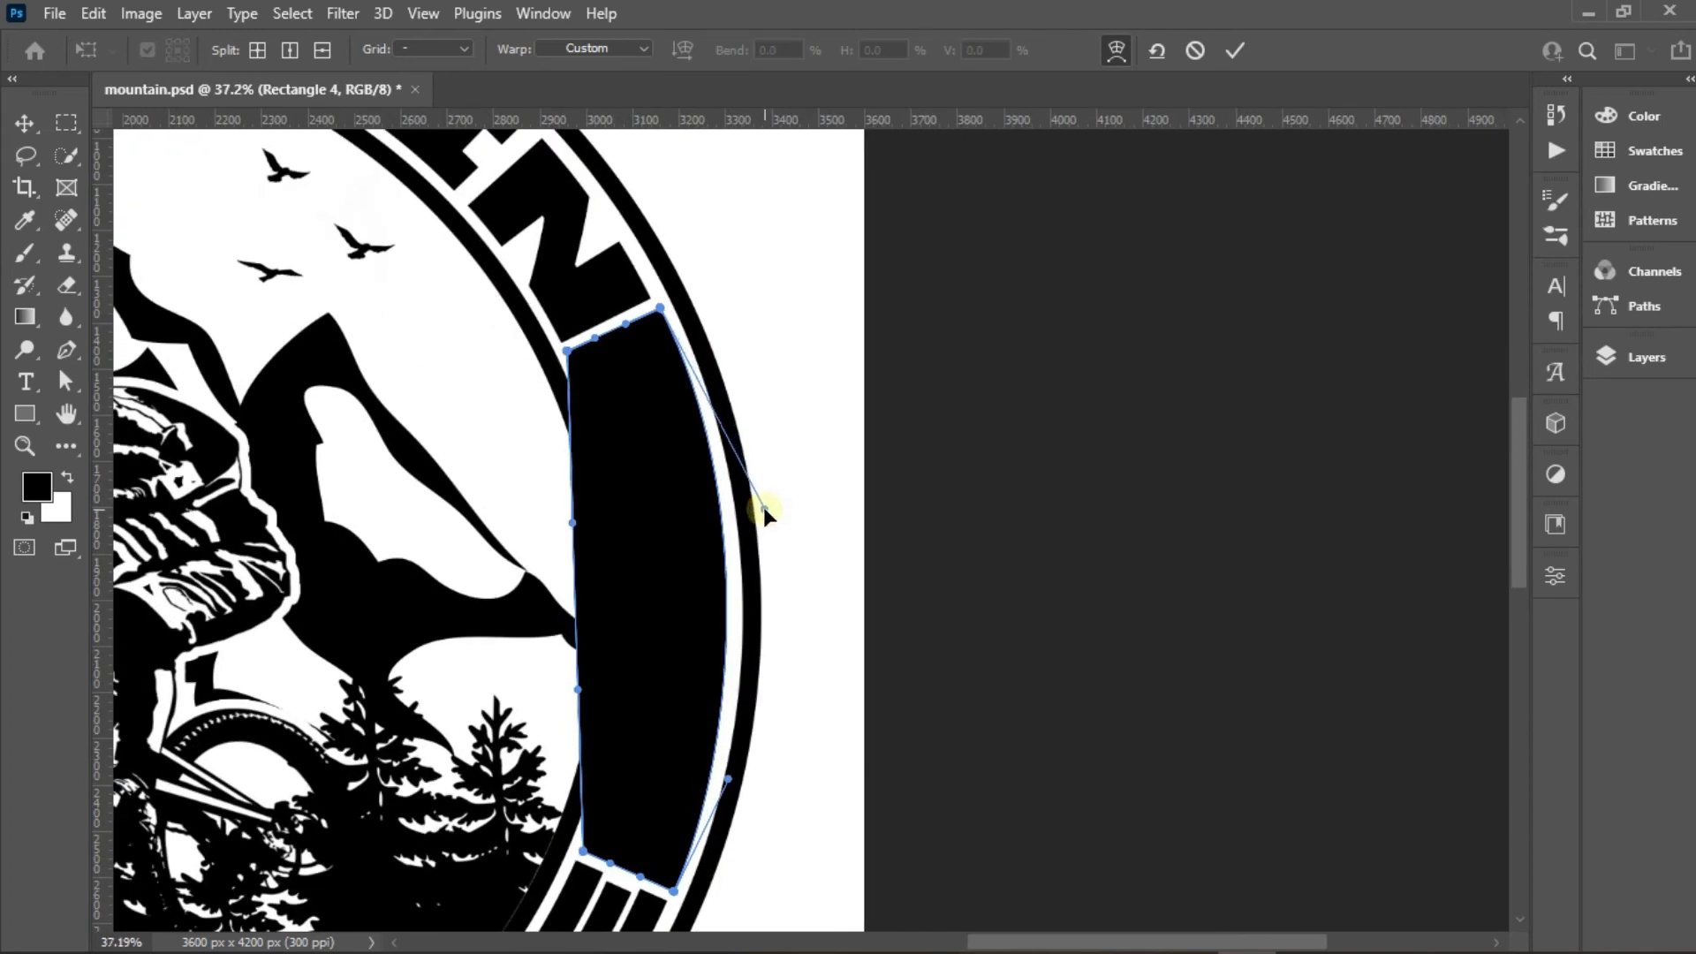
pyautogui.moveTo(735, 779)
pyautogui.mouseDown()
pyautogui.moveTo(736, 715)
pyautogui.moveTo(741, 741)
pyautogui.mouseUp()
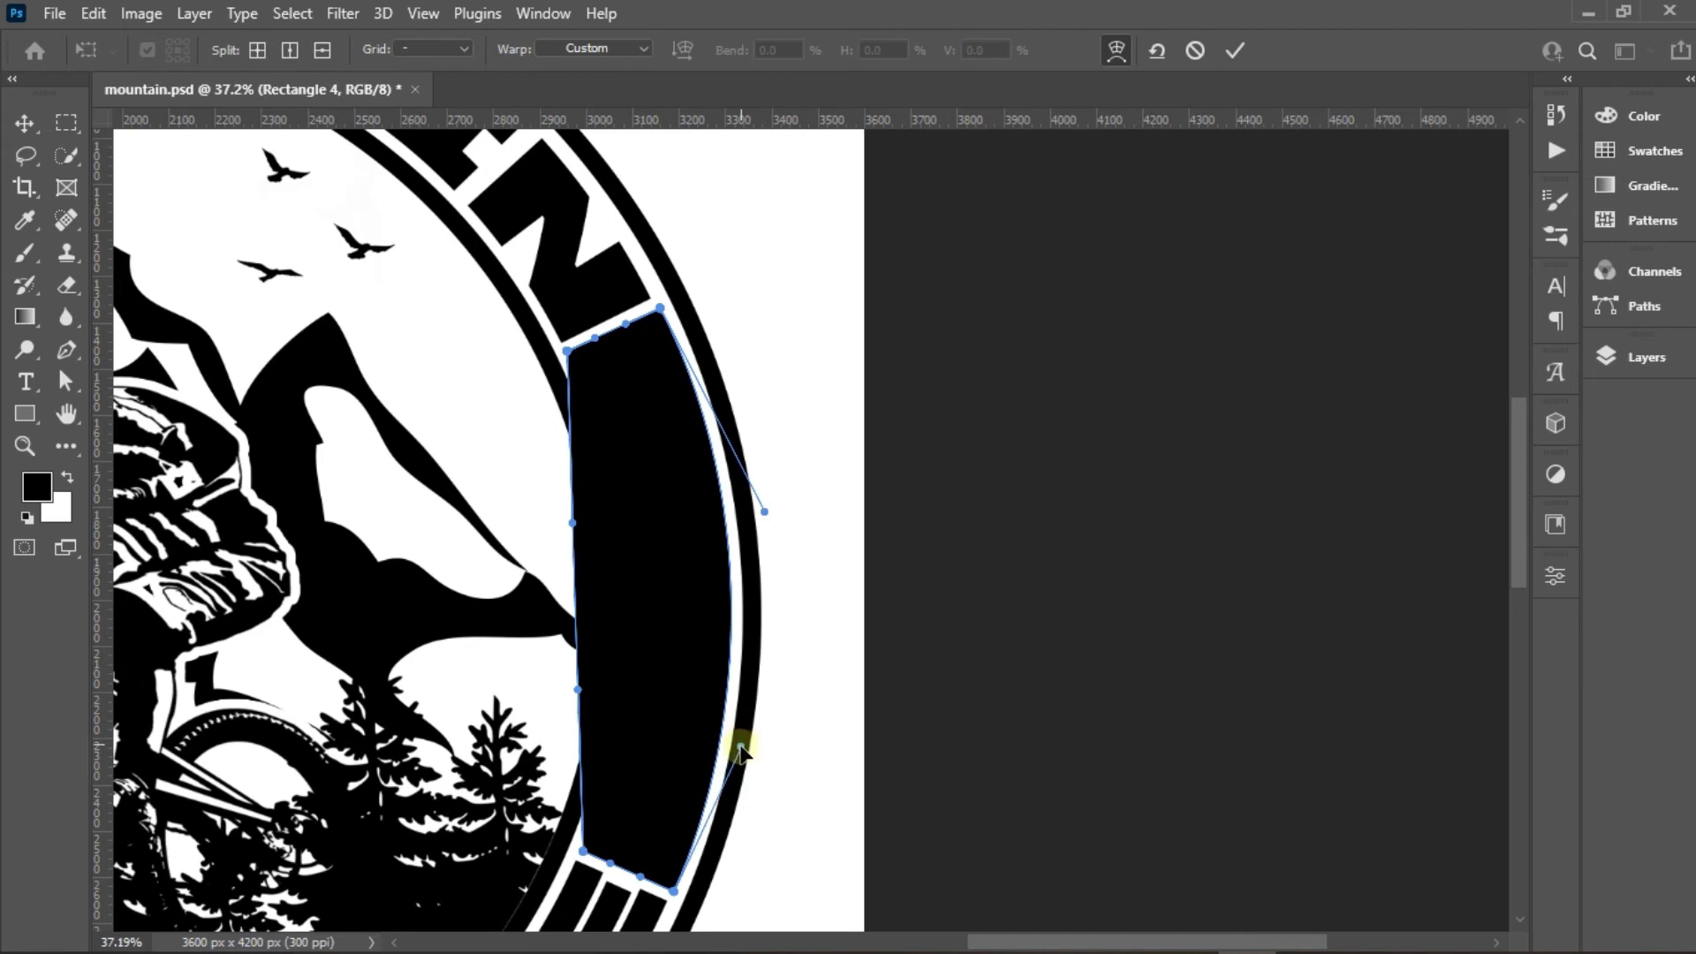
# Curve the bar's inner edge along the inner circle and commit the warp
pyautogui.moveTo(572, 527); pyautogui.dragTo(664, 539)
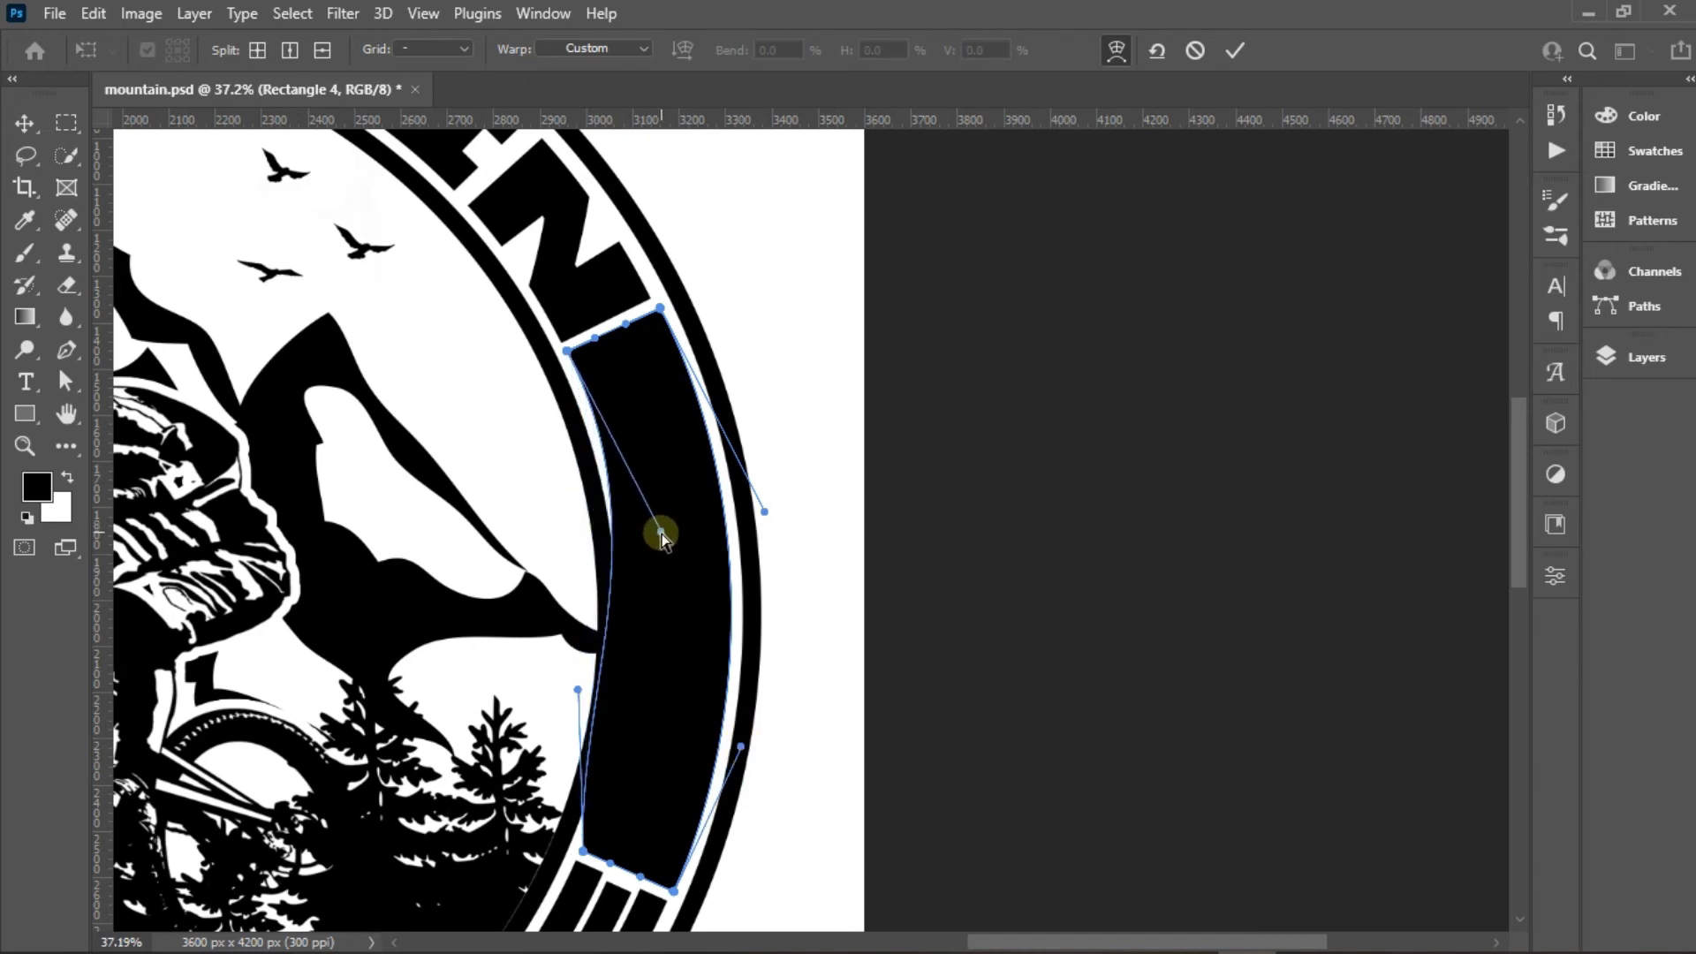
pyautogui.moveTo(579, 690); pyautogui.dragTo(636, 700)
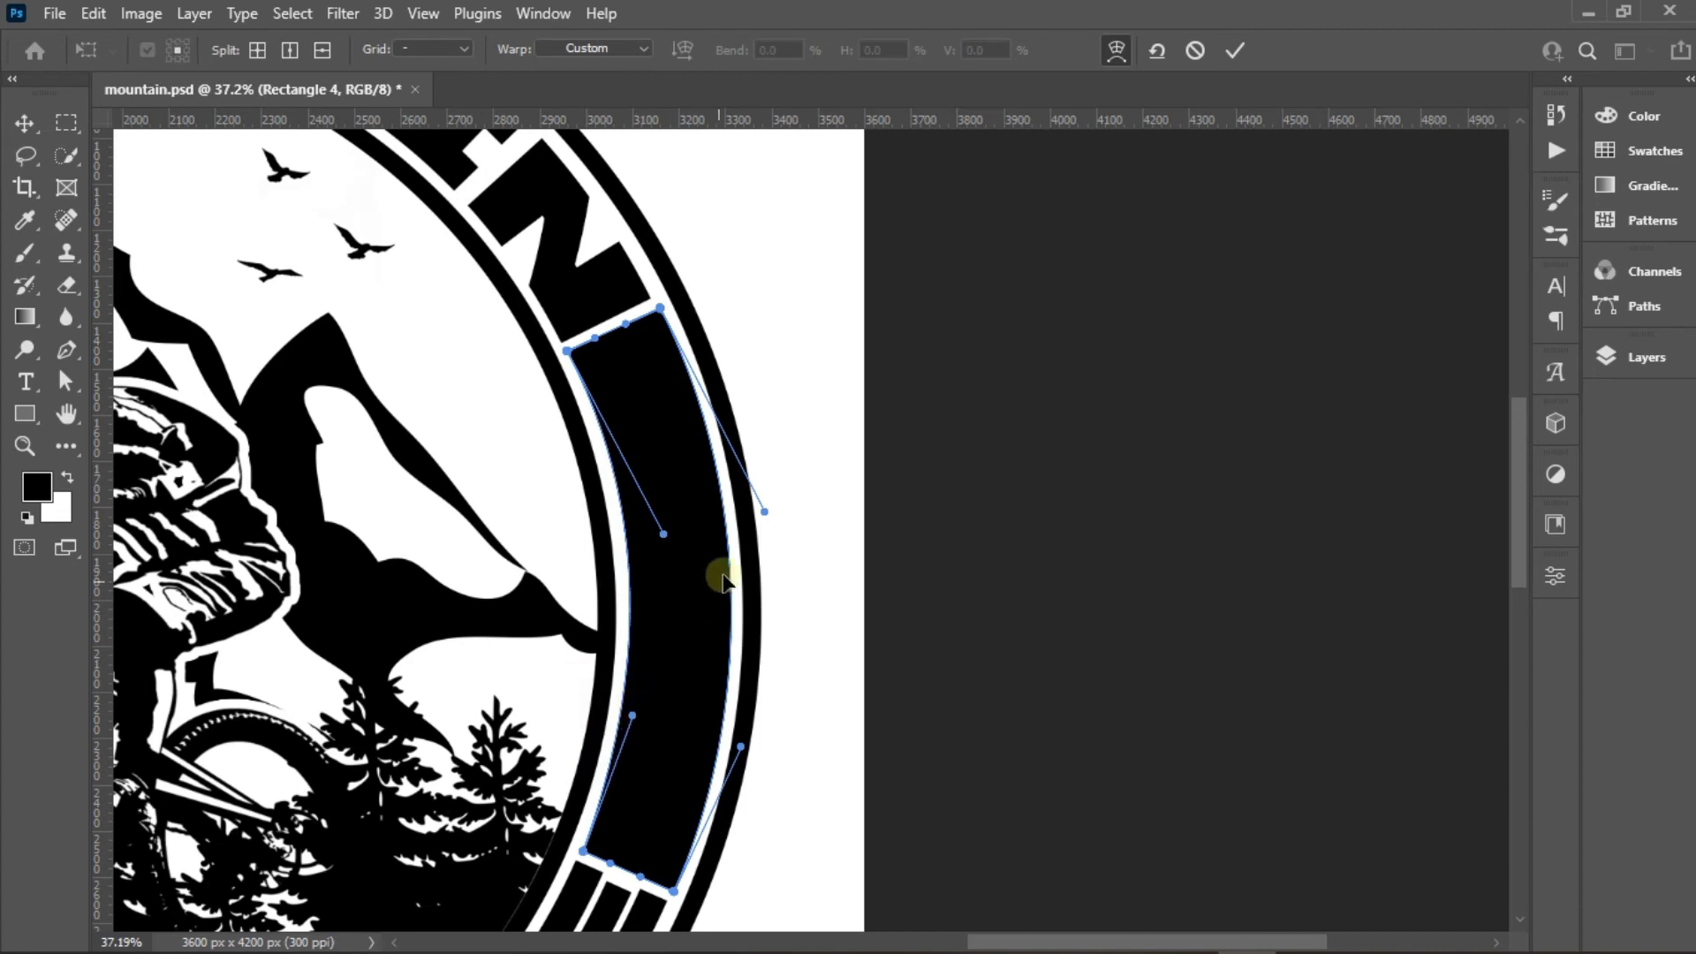
pyautogui.moveTo(764, 511)
pyautogui.mouseDown()
pyautogui.moveTo(747, 492)
pyautogui.moveTo(751, 506)
pyautogui.mouseUp()
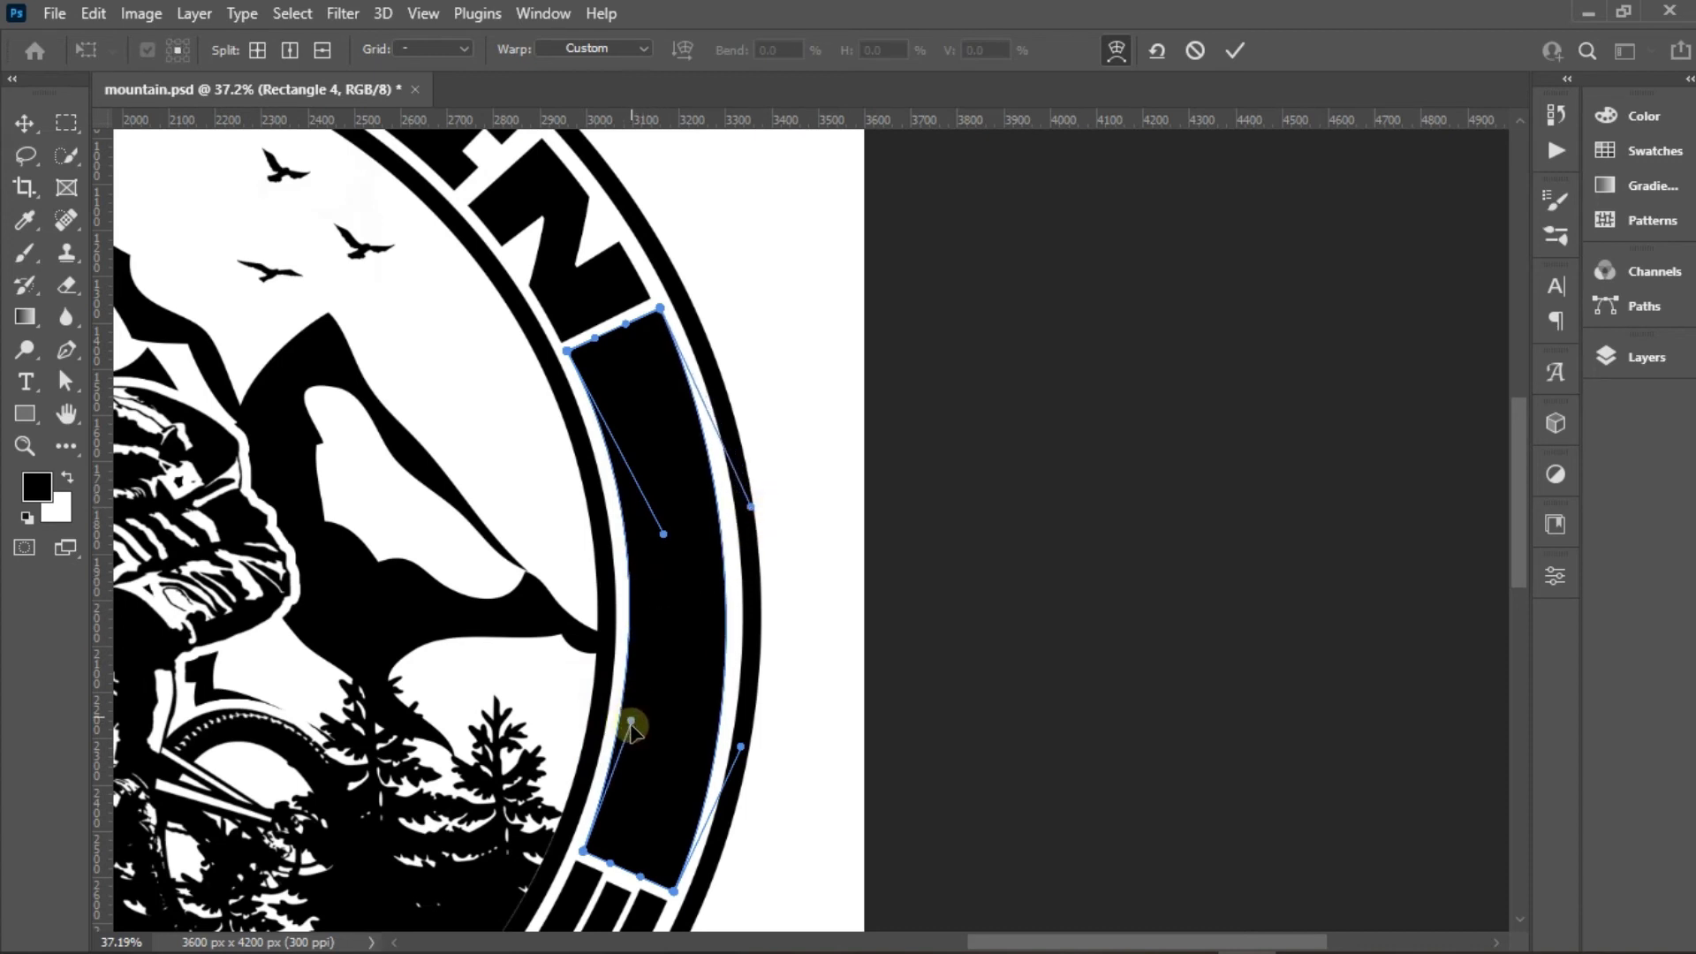
pyautogui.moveTo(631, 726); pyautogui.dragTo(636, 732)
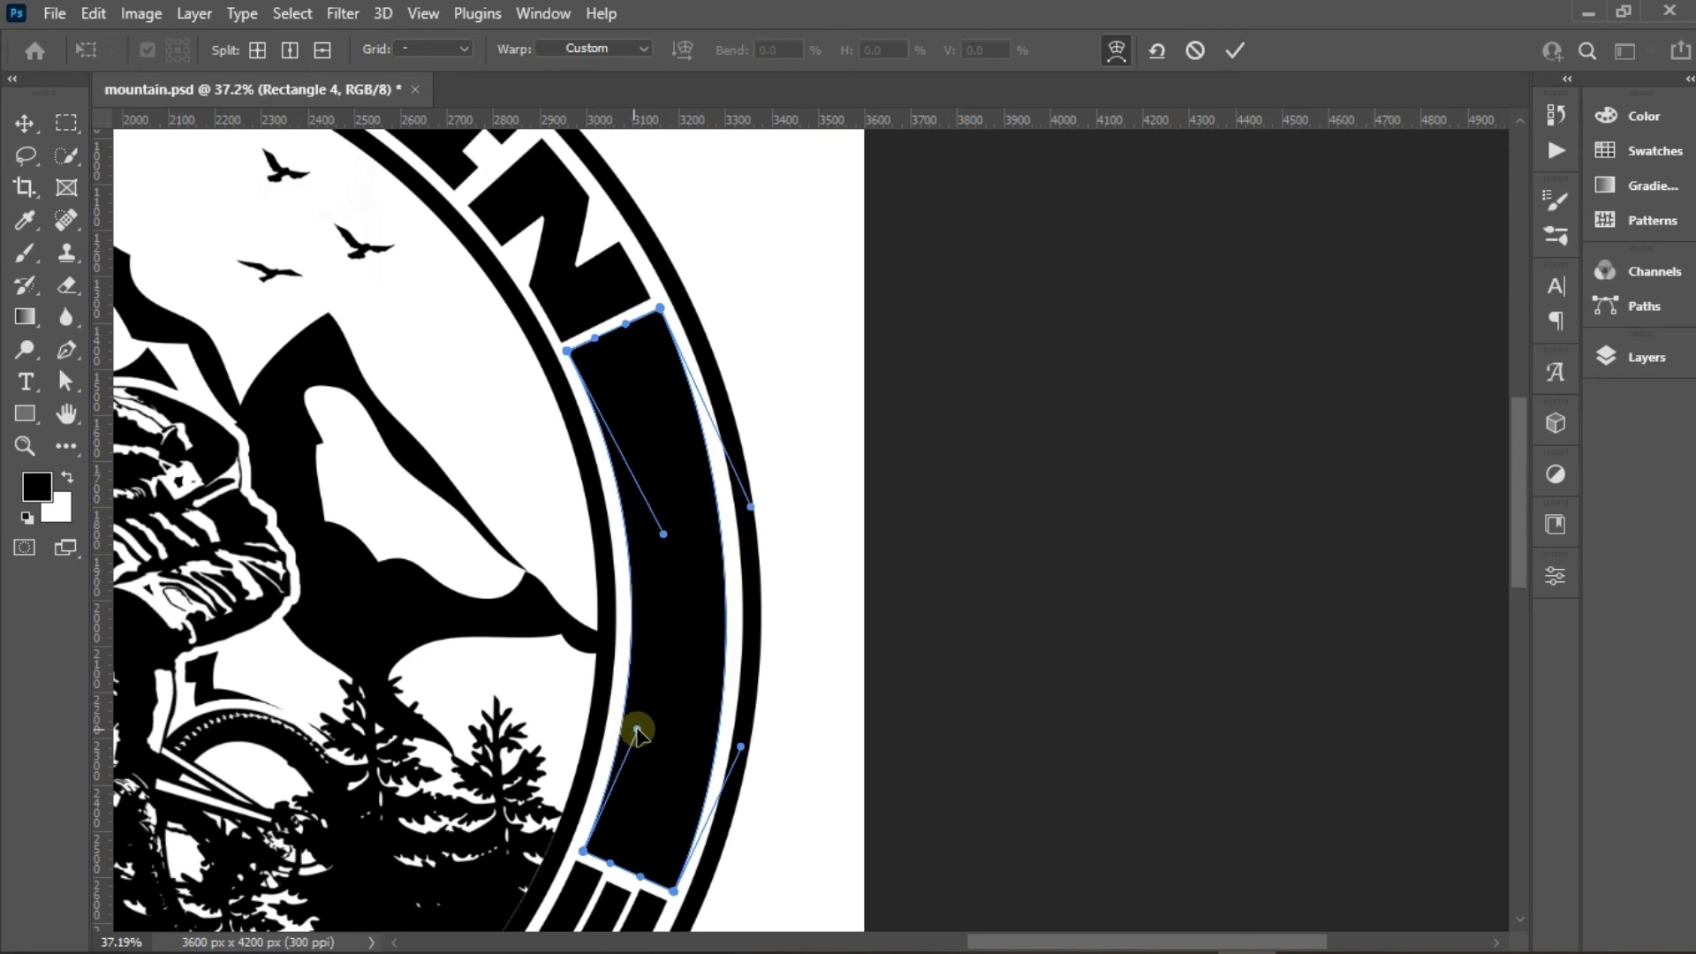
pyautogui.click(1219, 50)
pyautogui.hotkey('ctrl', '0')
pyautogui.scroll(-1, 777, 451)
pyautogui.press('z')
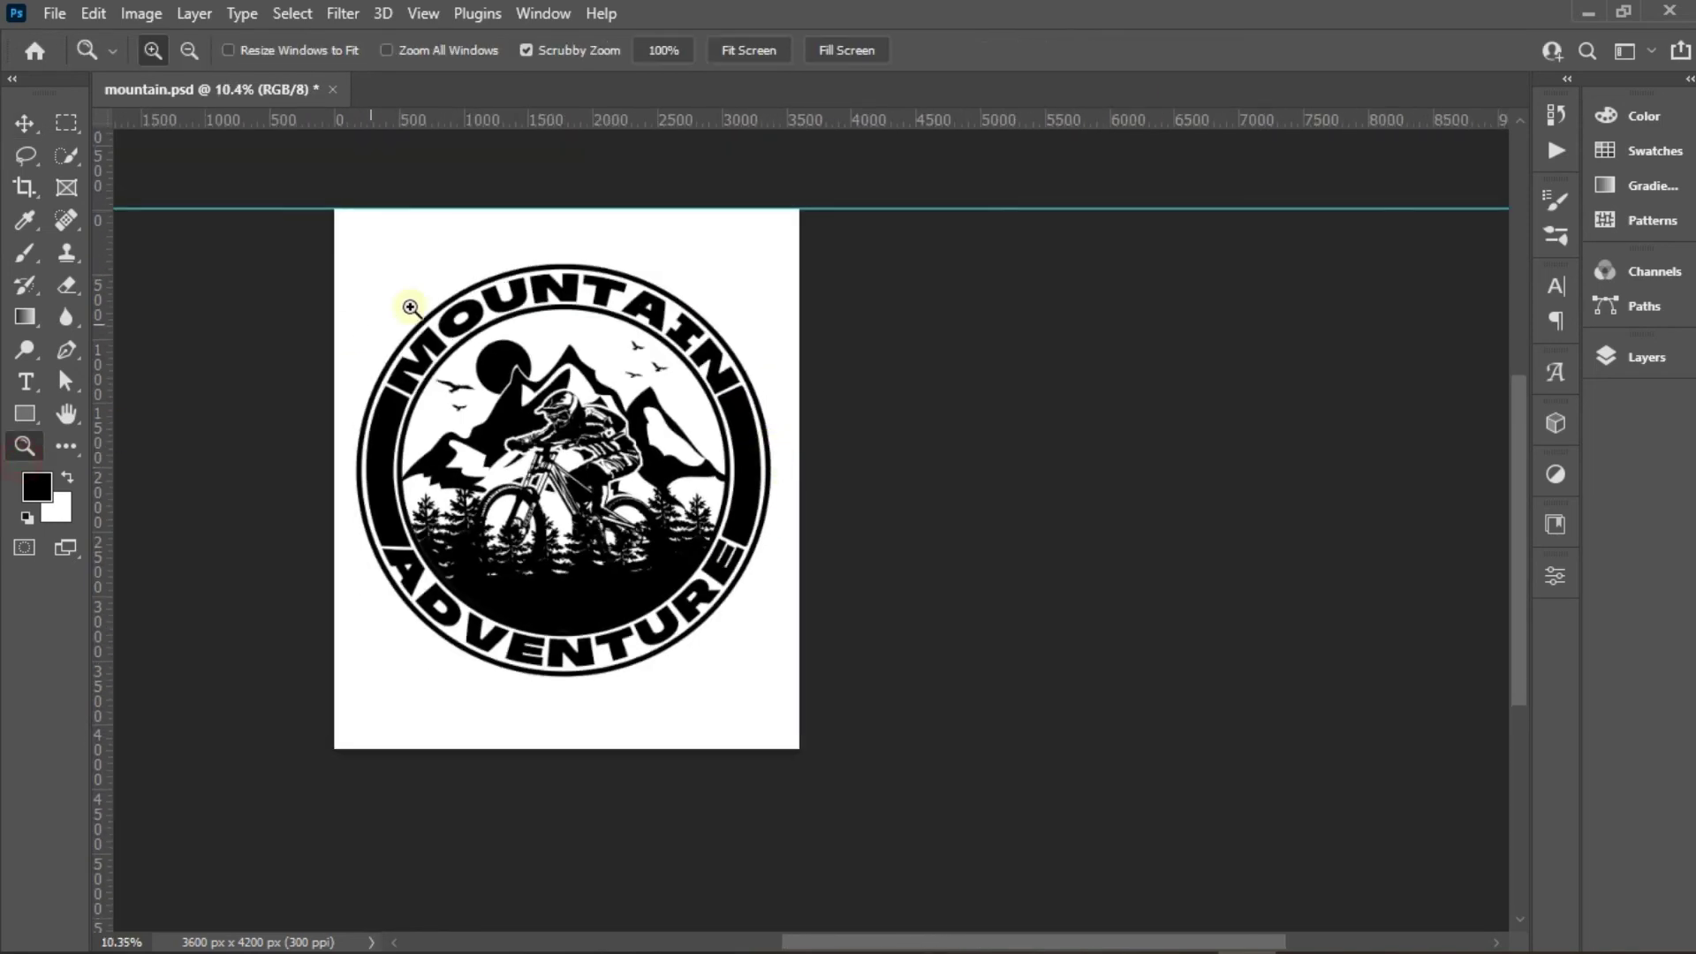
pyautogui.click(789, 67)
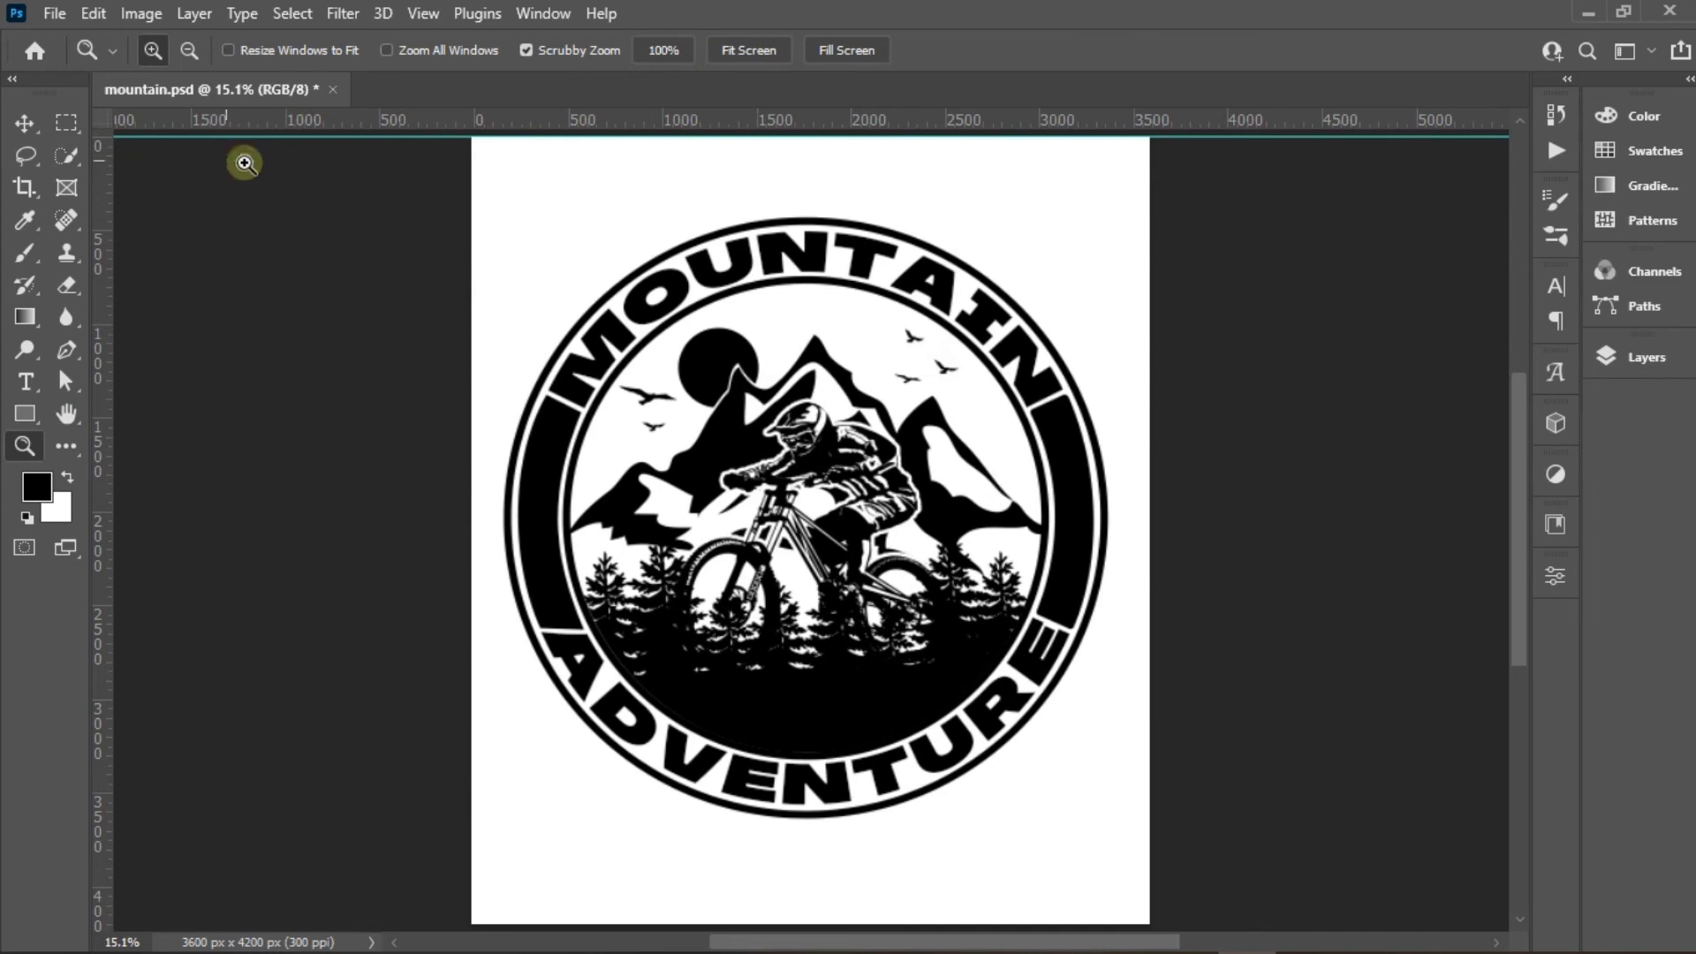
pyautogui.moveTo(779, 943); pyautogui.dragTo(655, 942)
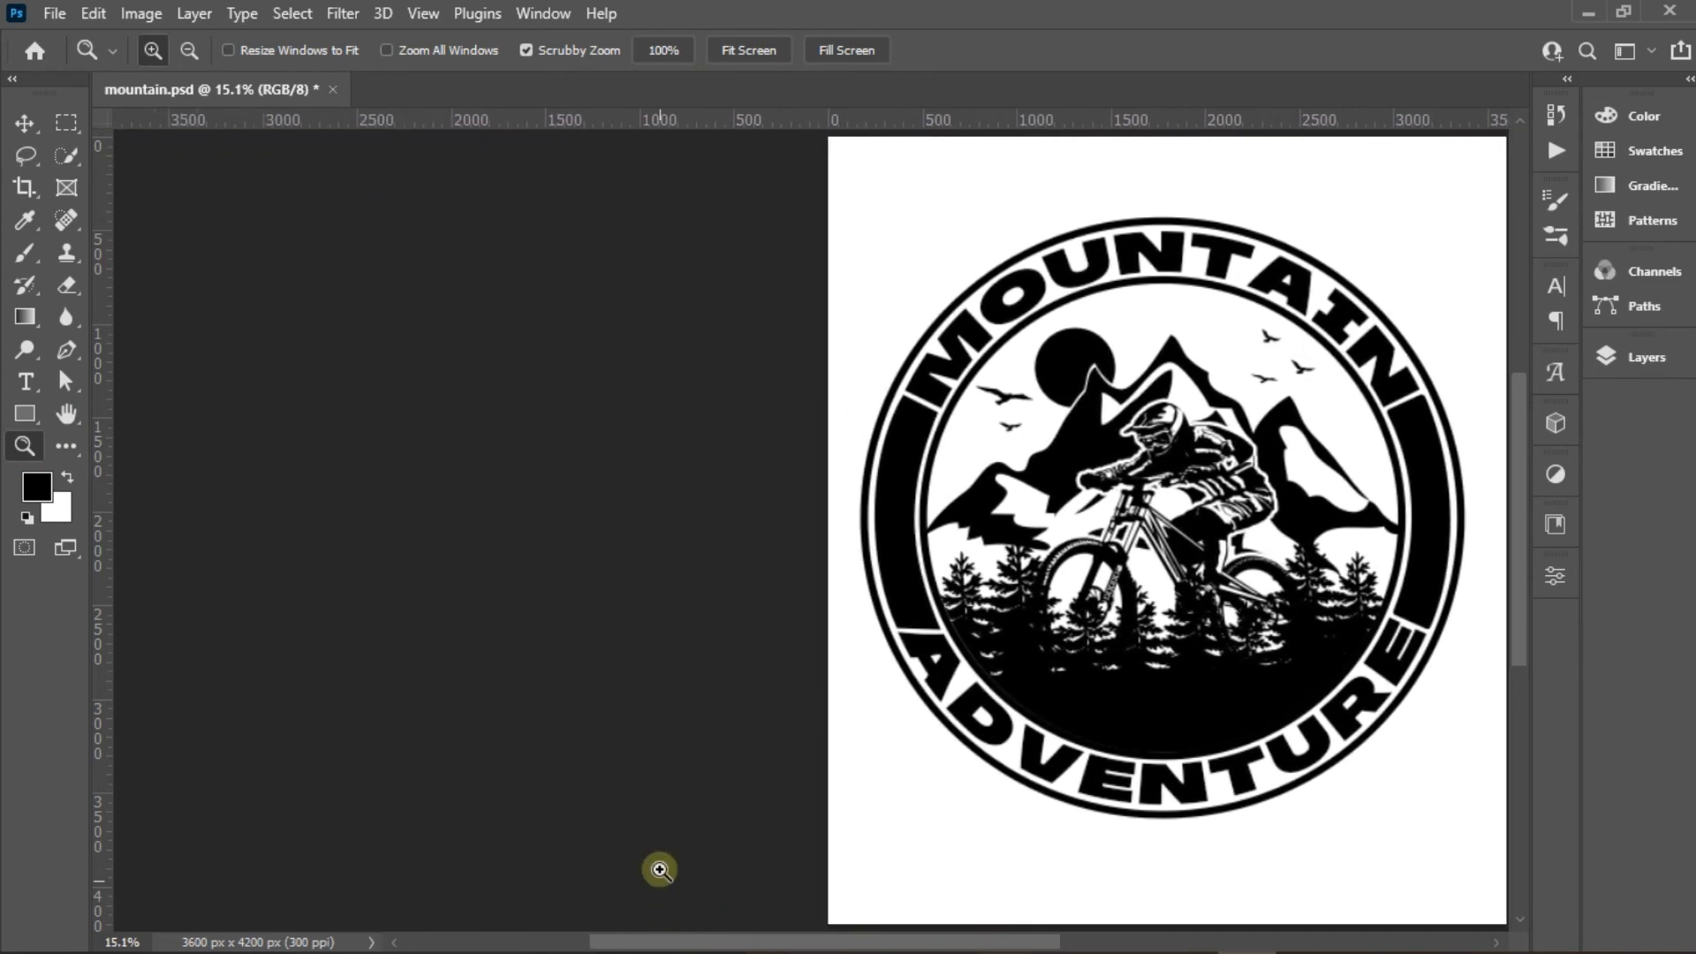